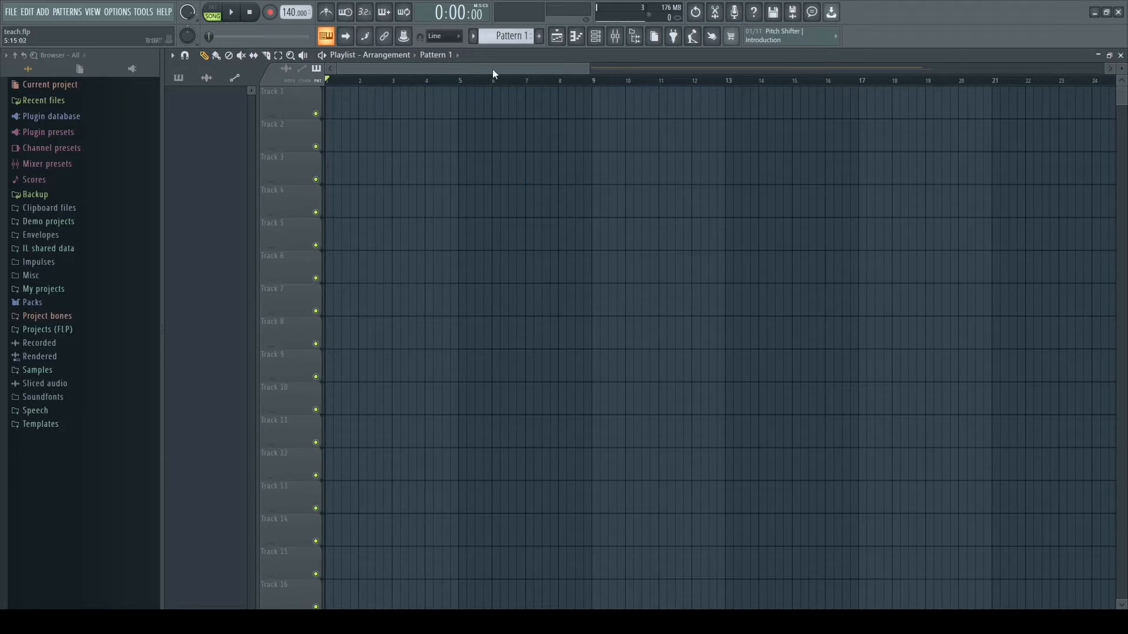
Step: Show all channels in the channel rack and add a second reFX Nexus instrument
drag(590, 66, 1119, 64)
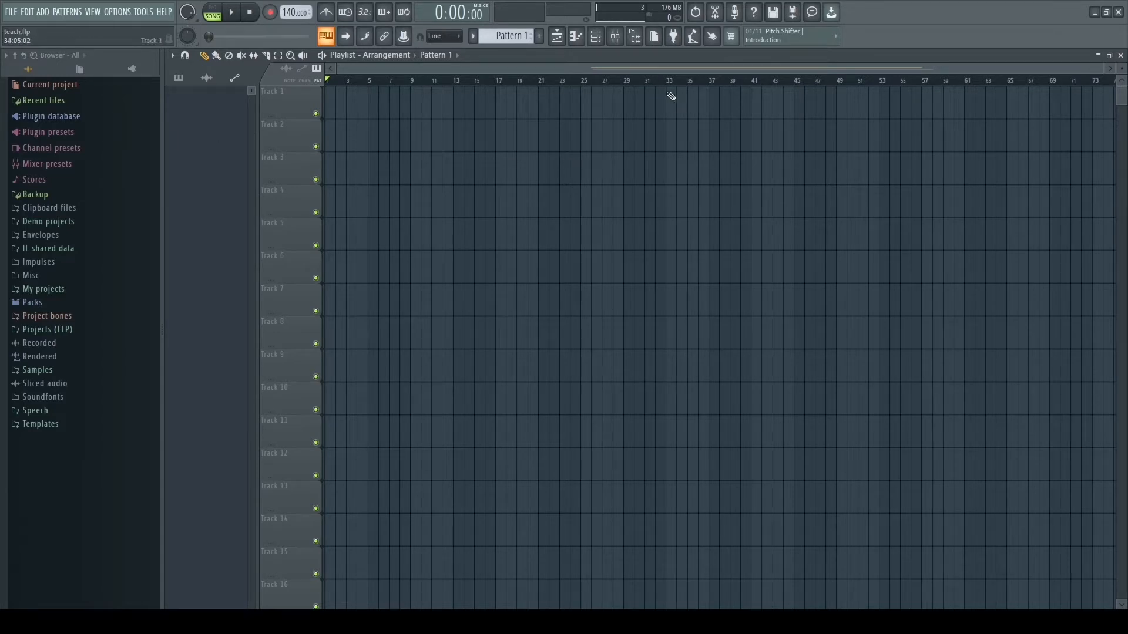
key(F6)
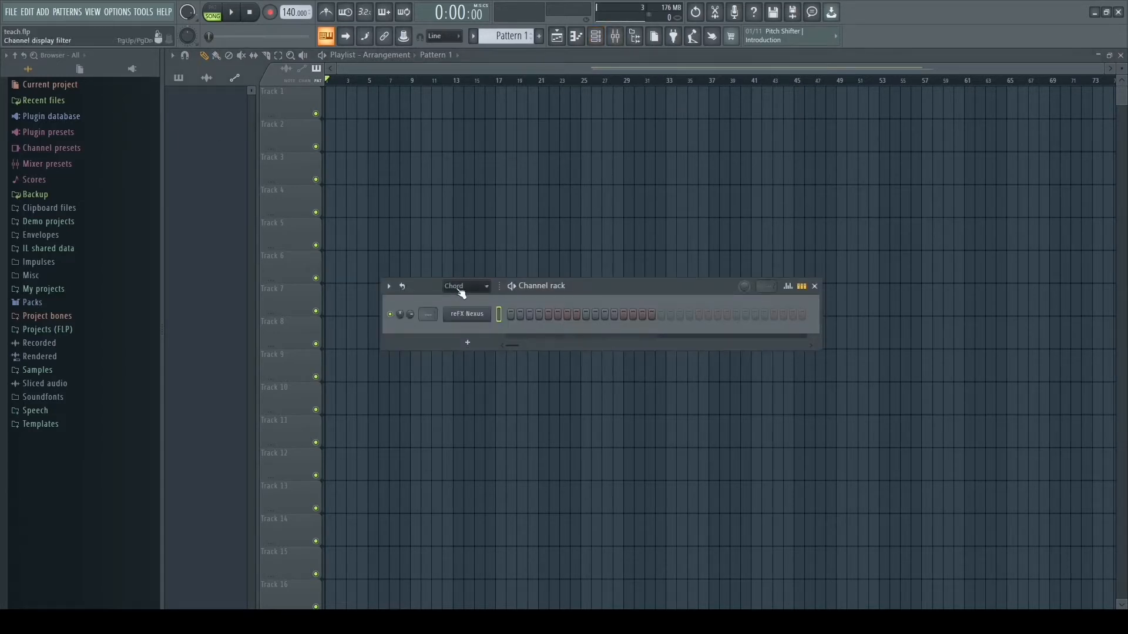
click(461, 289)
click(467, 300)
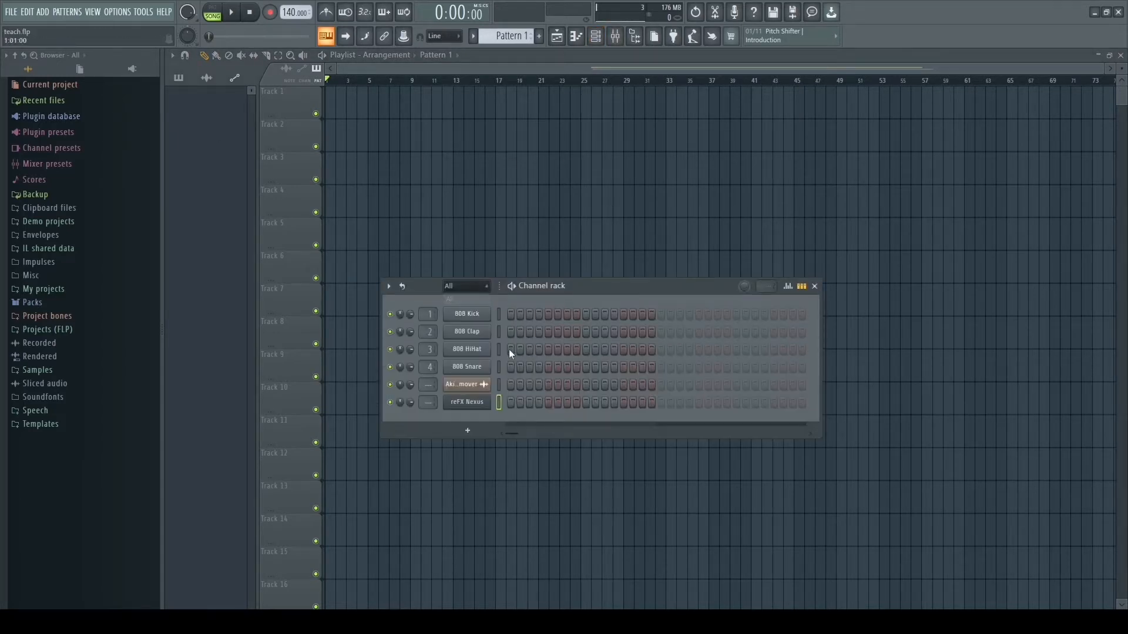
click(469, 430)
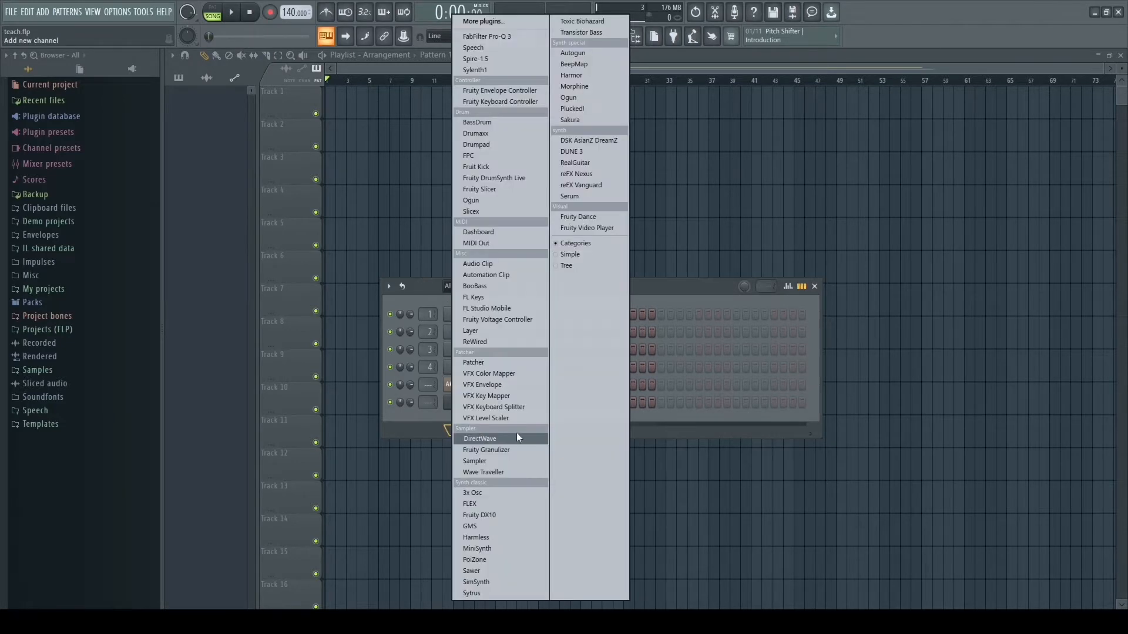
click(601, 172)
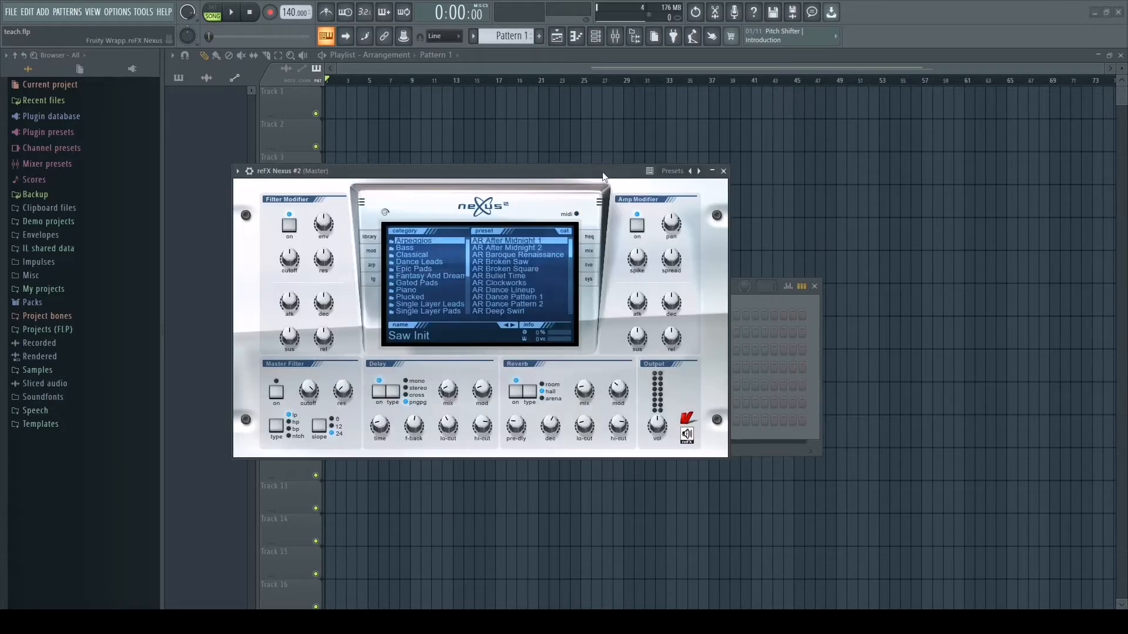
Step: Select the PL Muted Pad preset from the Plucked category of the new Nexus instrument and close its window
drag(585, 178, 627, 233)
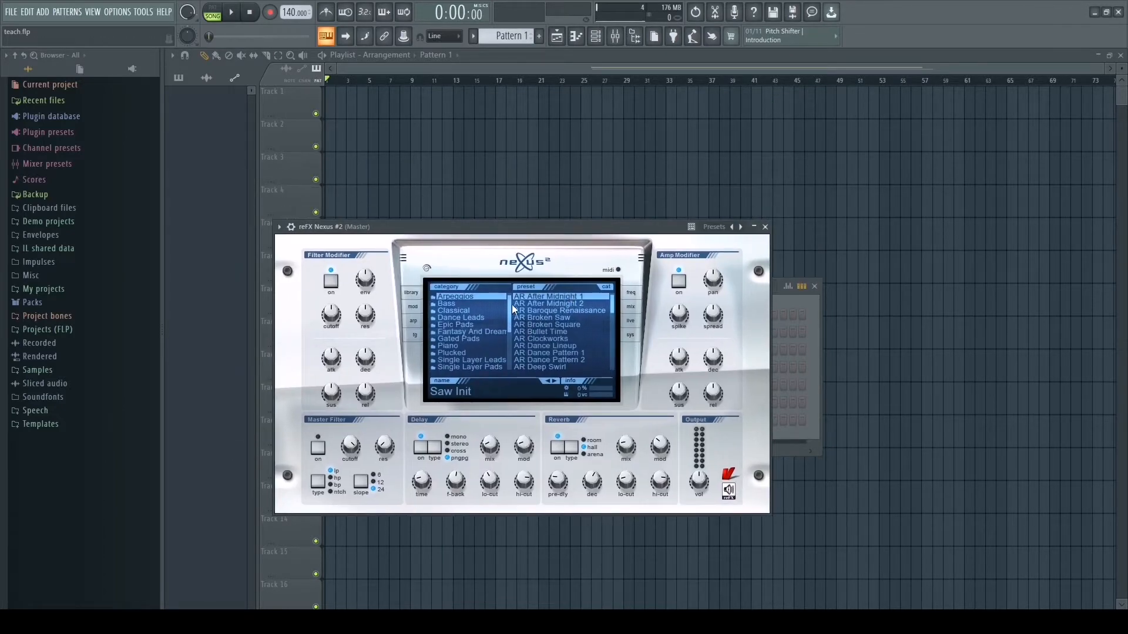
drag(512, 304, 513, 319)
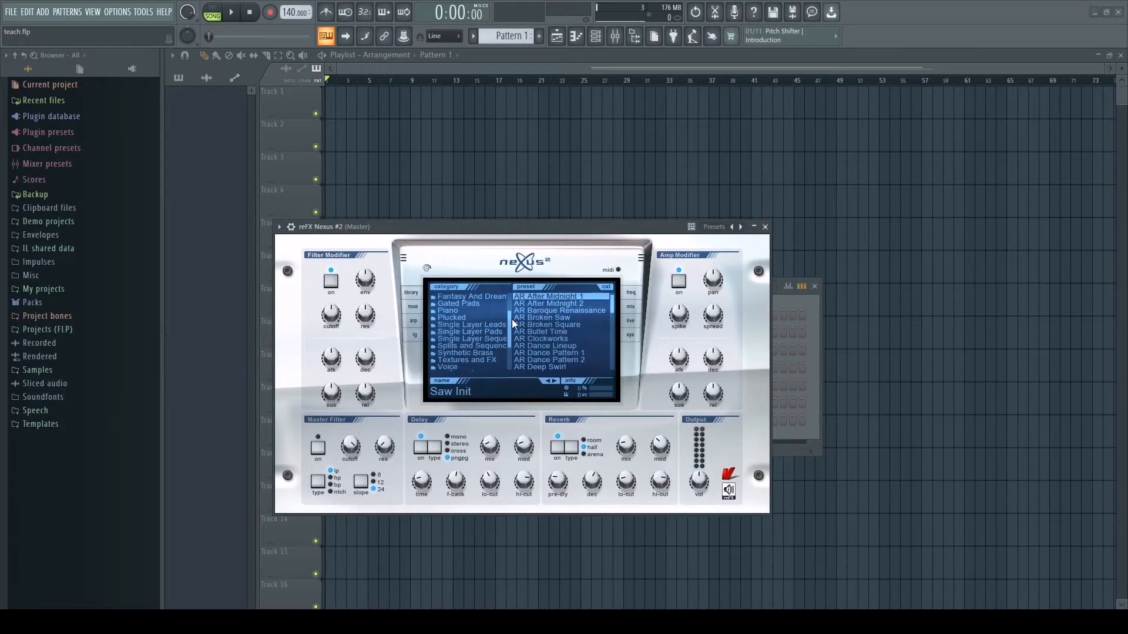
click(464, 317)
drag(611, 299, 602, 332)
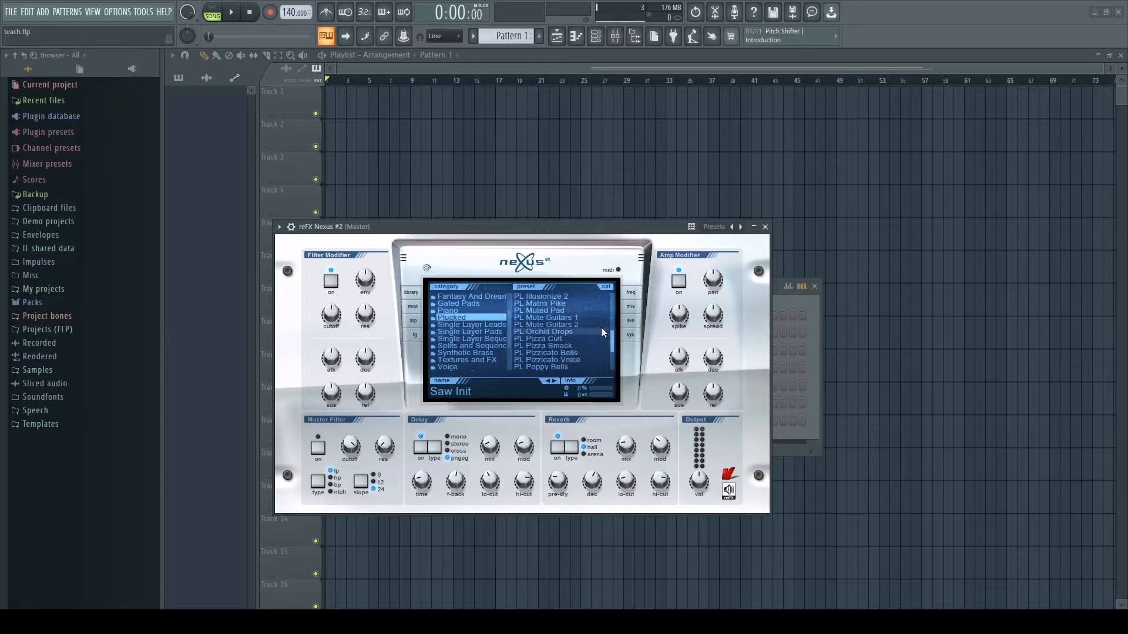
click(561, 312)
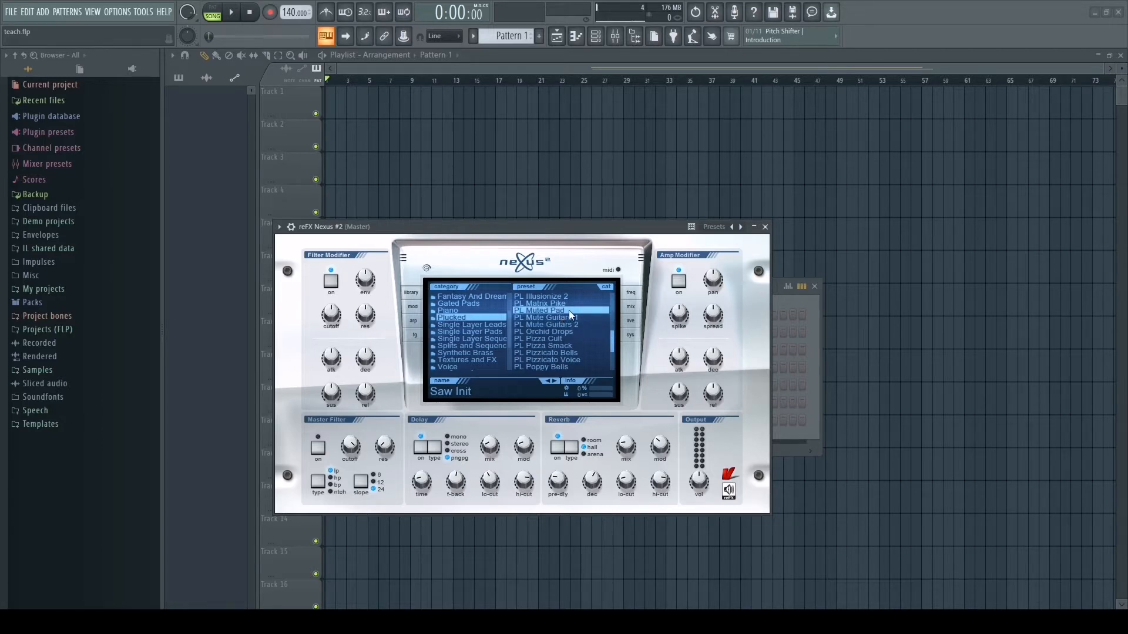
click(764, 227)
Step: Open the piano roll for the reFX Nexus #2 channel around the C4 to C7 range
right_click(477, 420)
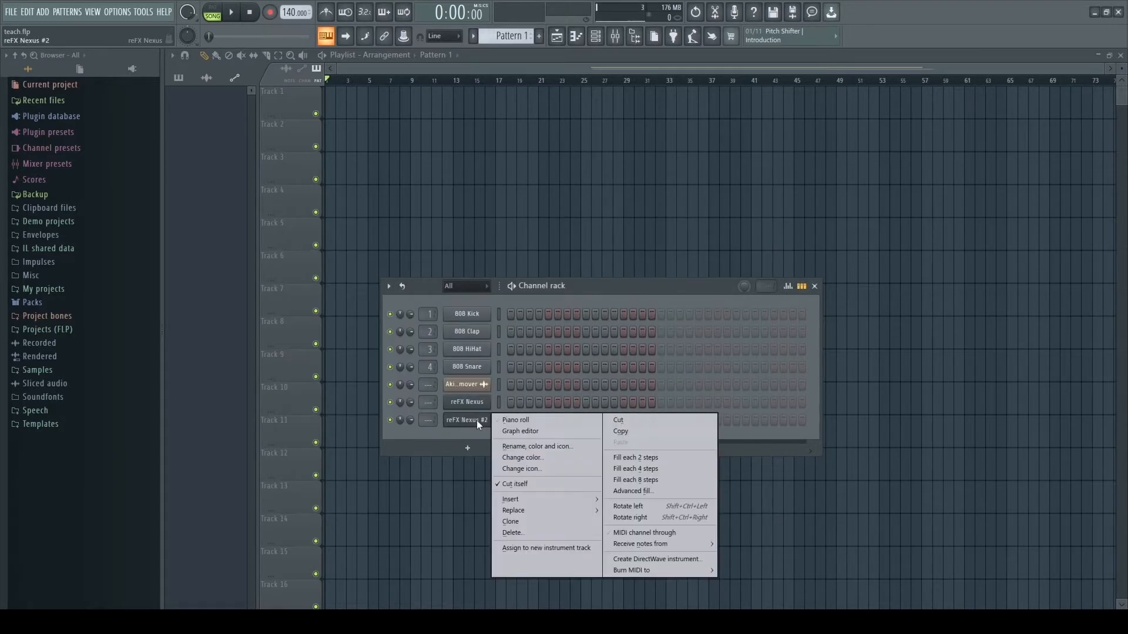
click(537, 420)
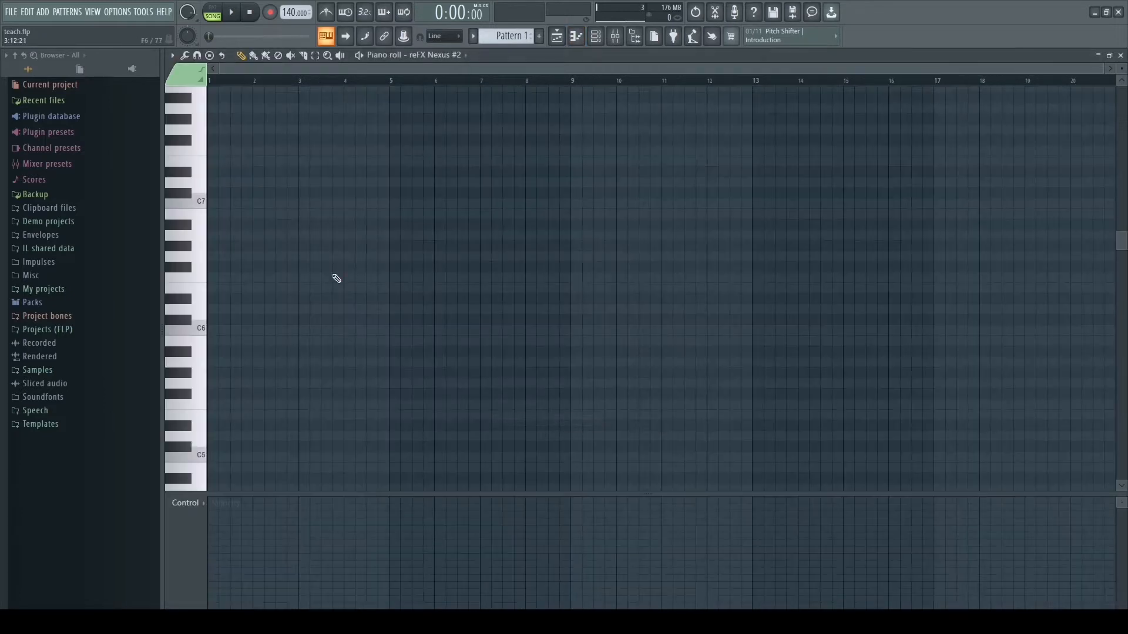
scroll(192, 333, up, 4)
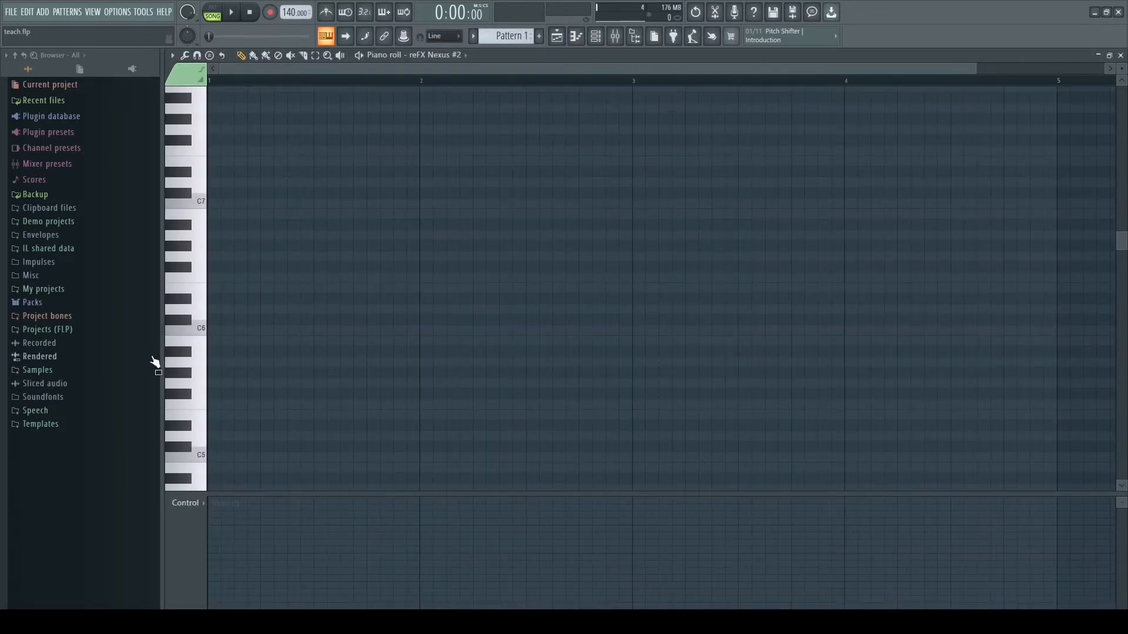
scroll(208, 368, down, 3)
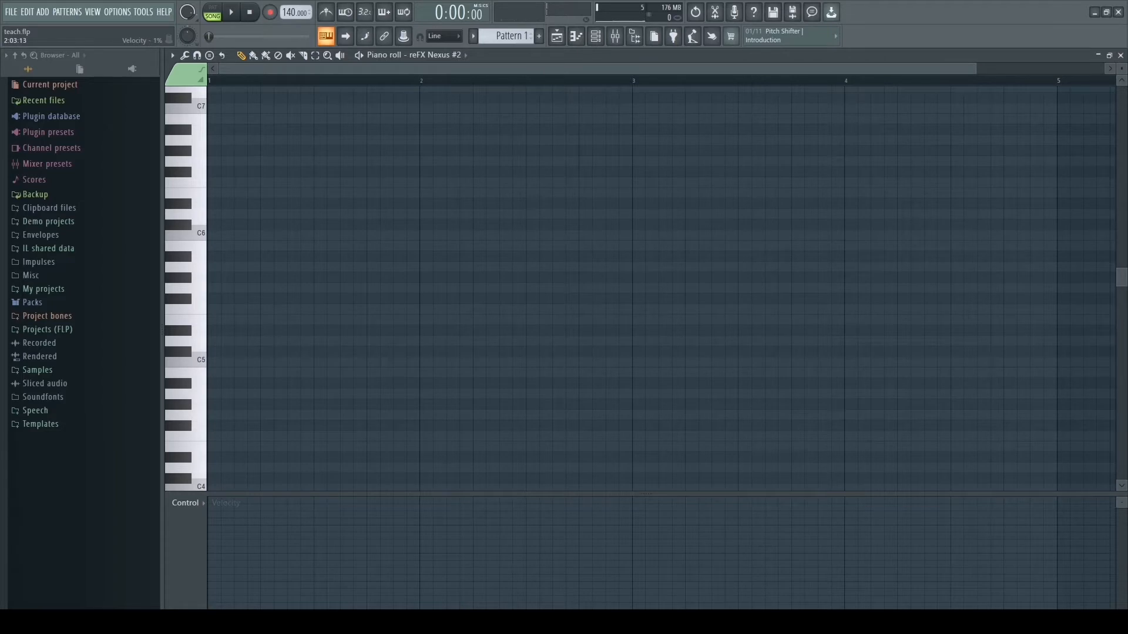
Step: Reopen reFX Nexus #2 from the channel rack, load the PL Muted Pad preset and close the plugin
click(595, 36)
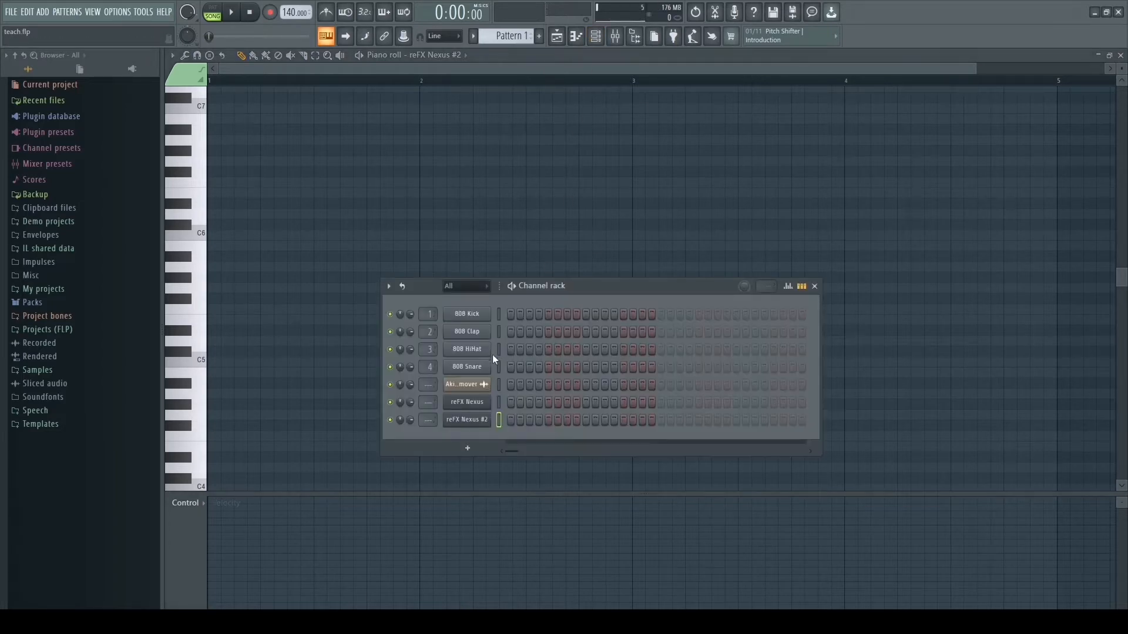
click(474, 424)
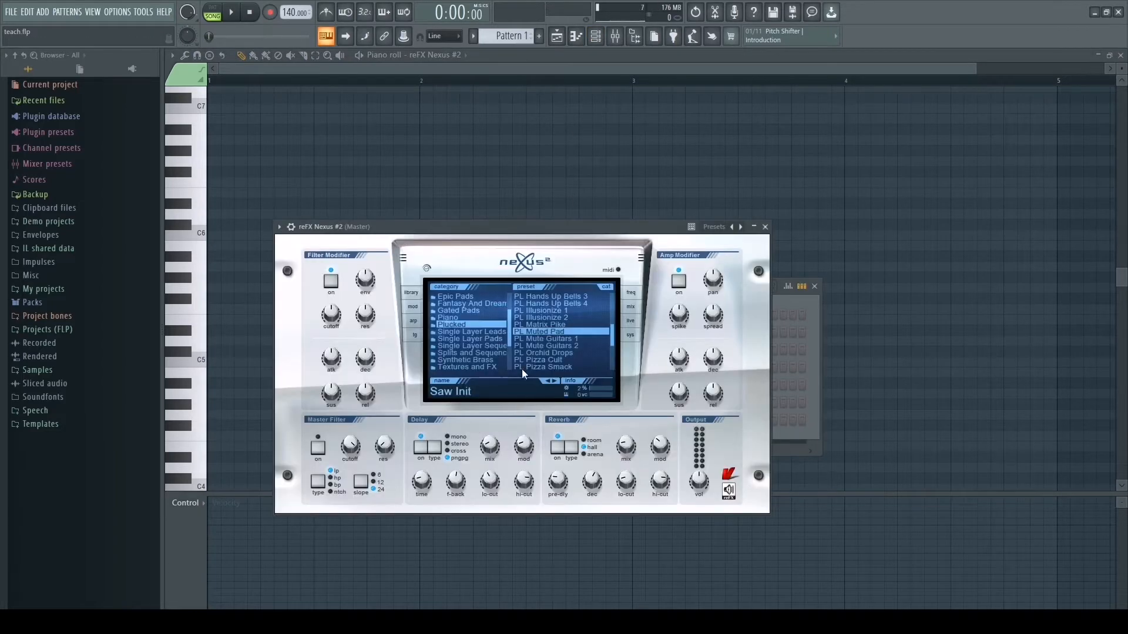
click(527, 333)
click(764, 227)
Step: Audition the loaded pluck sound on the C5 and C6 keys
click(199, 360)
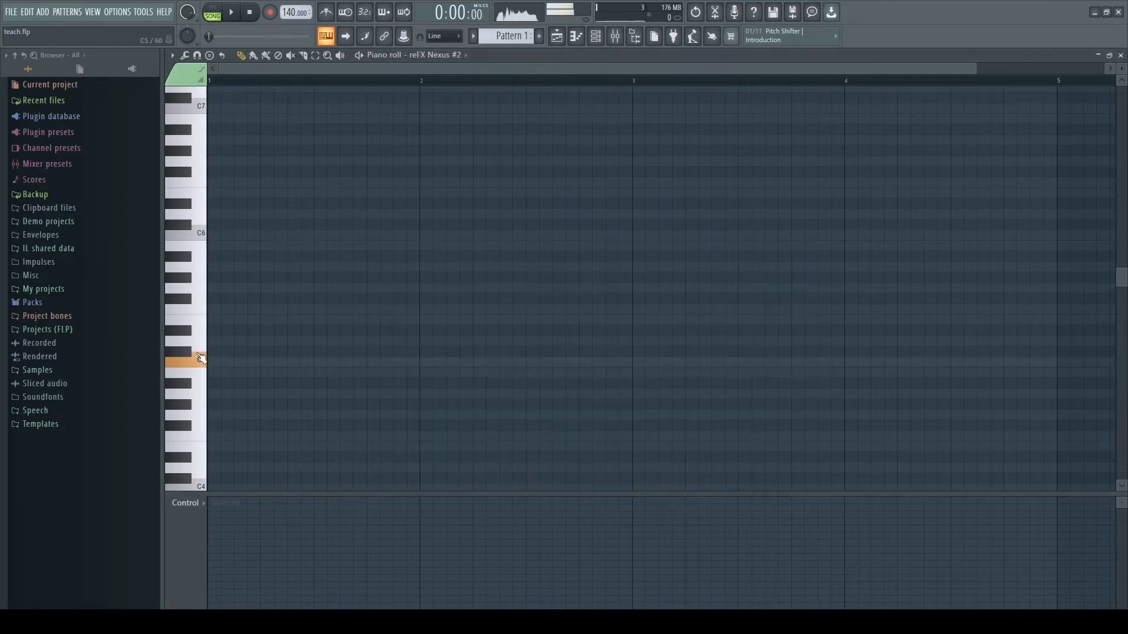
click(195, 237)
click(189, 363)
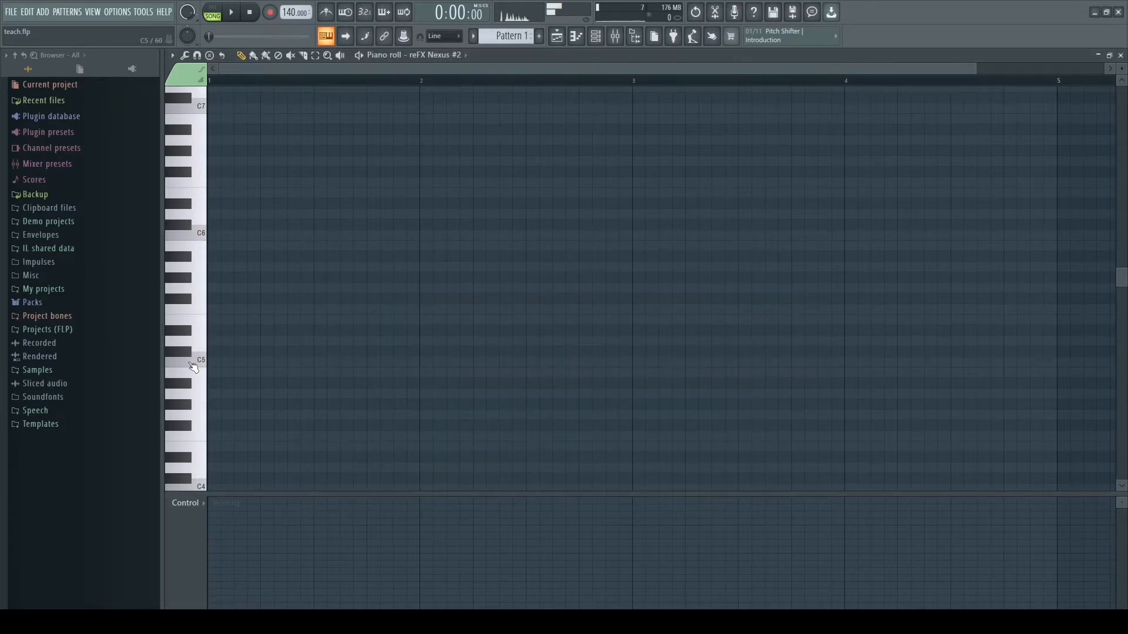
Step: Draw a C#5 note at the start of bar 1 and shorten it to two steps
scroll(210, 365, up, 2)
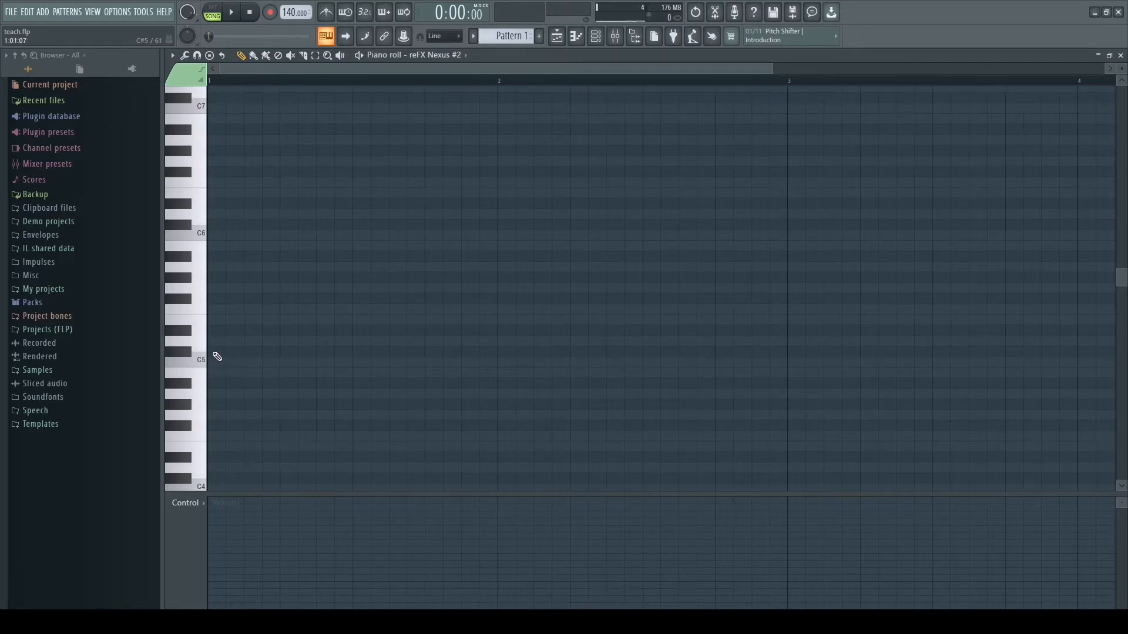
click(217, 355)
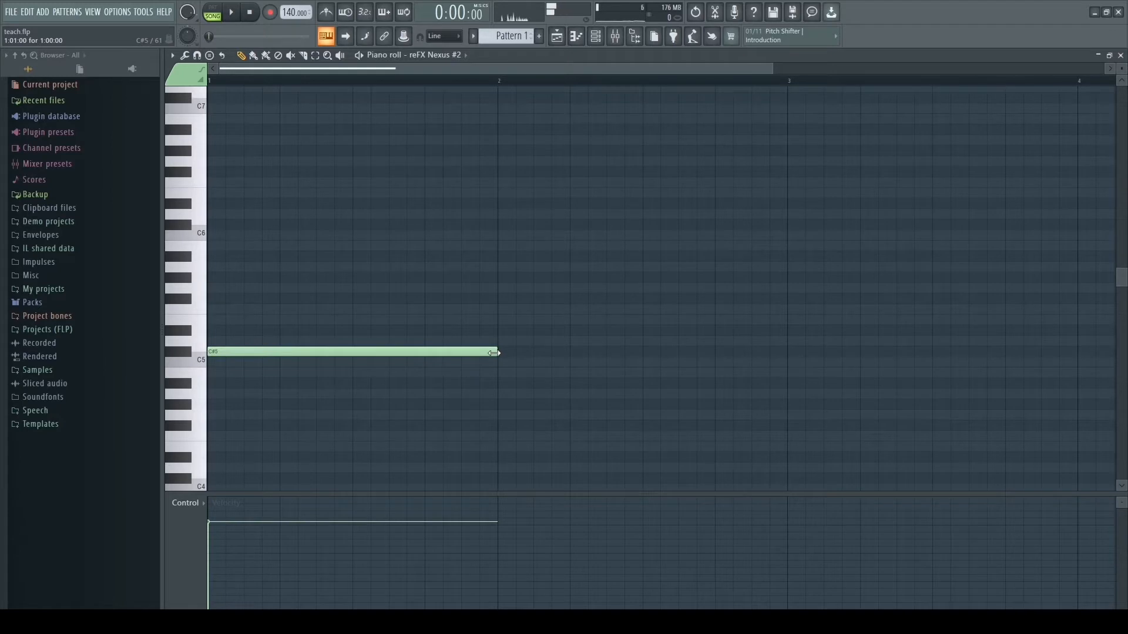
drag(494, 353, 247, 353)
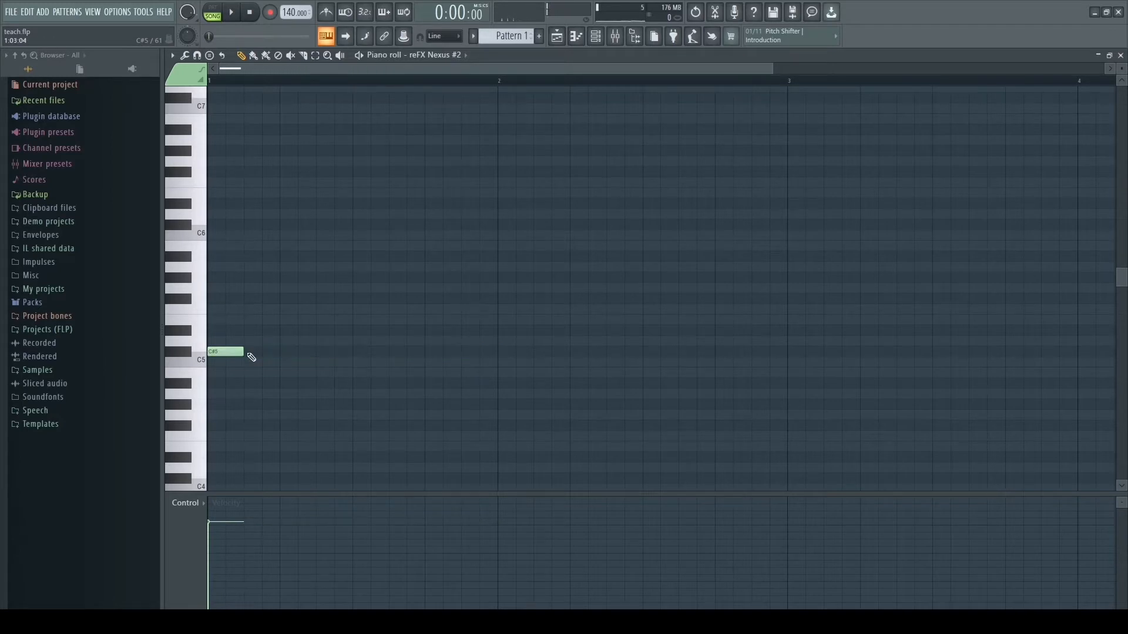
Step: Switch to pattern playback and add two-step C#5 notes on steps 4, 7, 9, 12 and 15 of bar 1
click(212, 11)
click(265, 353)
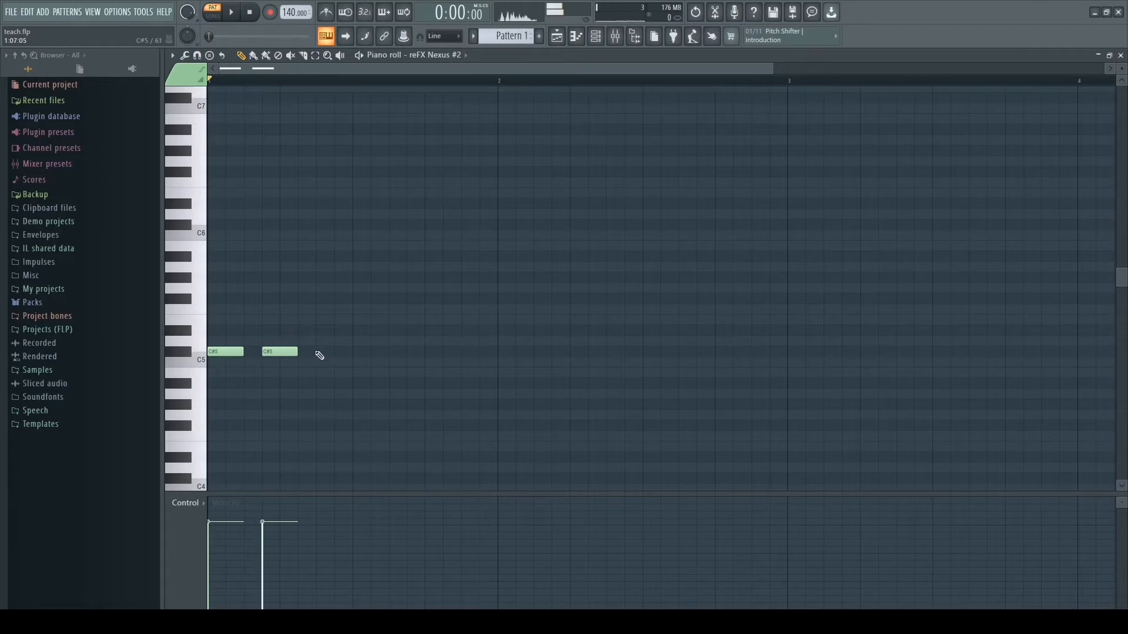
click(319, 352)
click(356, 352)
click(409, 353)
click(464, 352)
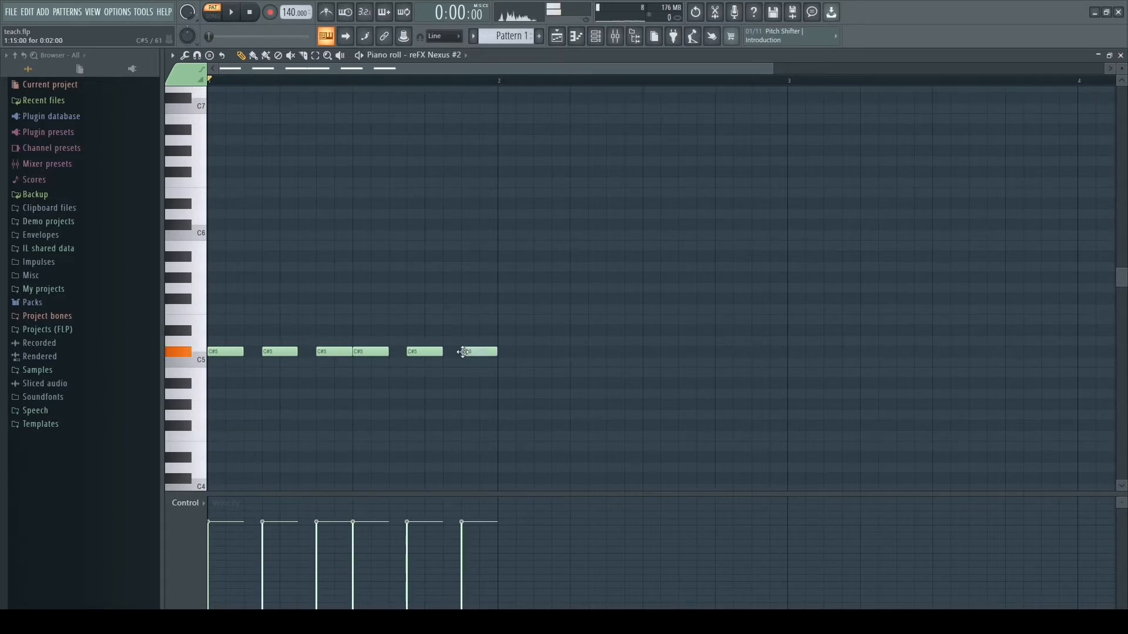
Step: Start pattern playback and transpose all six notes up one octave to C#6
key(space)
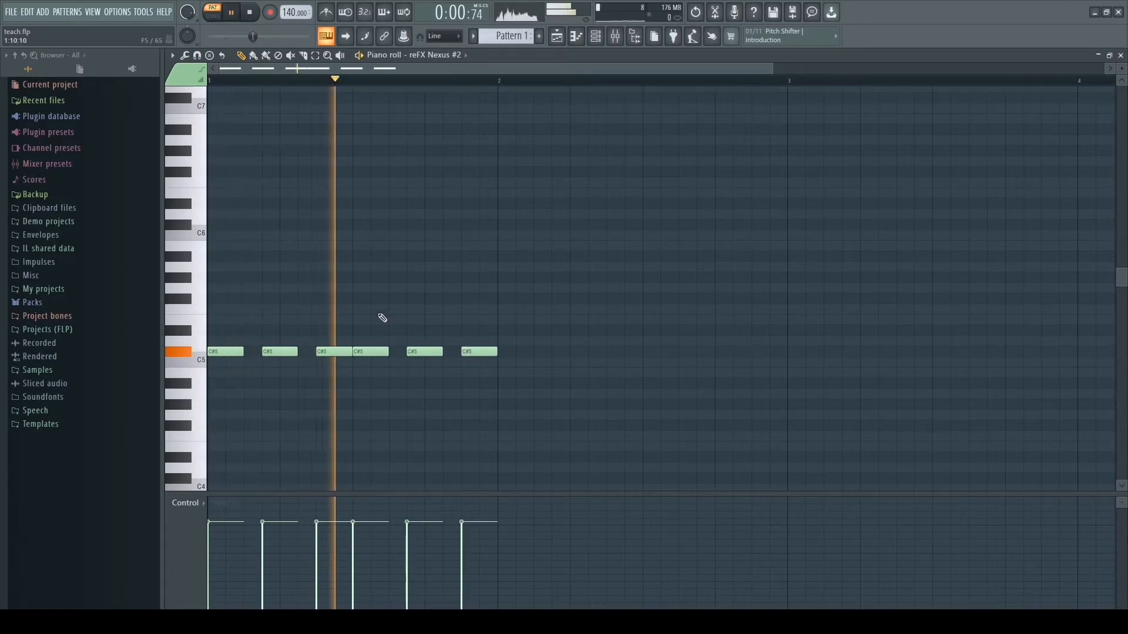
key(ctrl+a)
key(ctrl+Up)
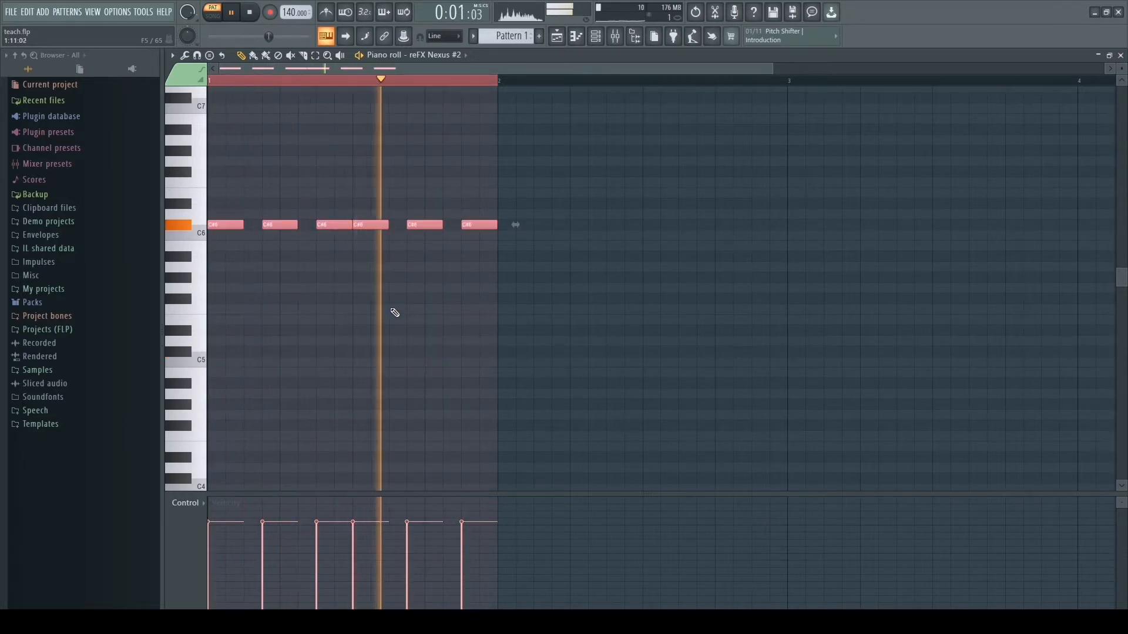
Step: Duplicate the C#6 rhythm into two upper rows, place them on E6 and G#6 to form a chord, and stop playback
scroll(399, 297, up, 2)
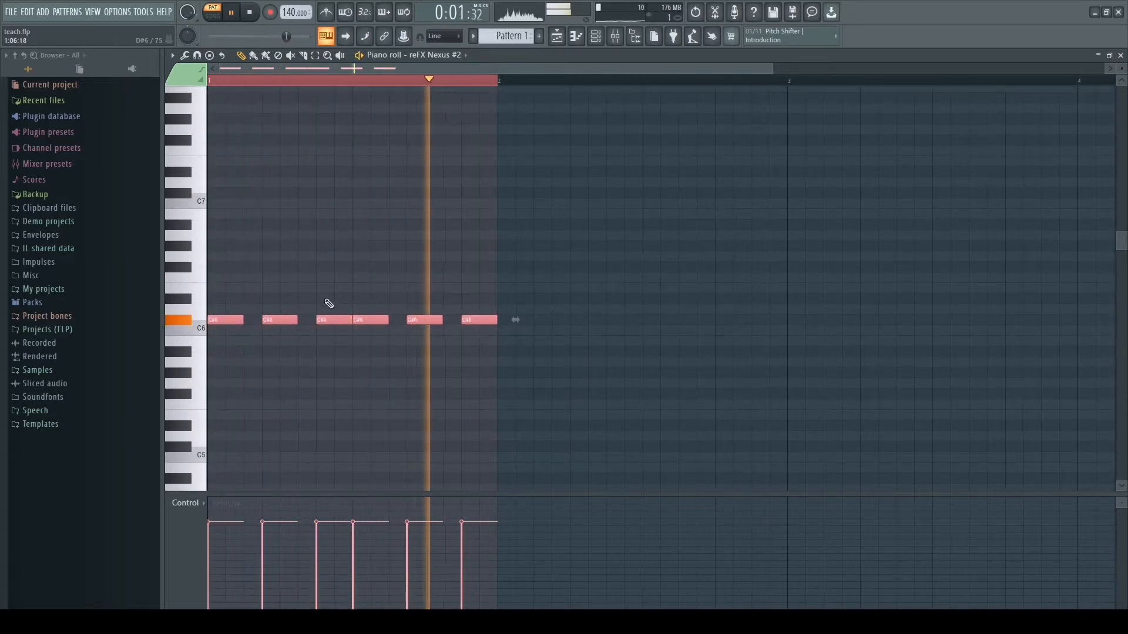
drag(230, 320, 225, 235)
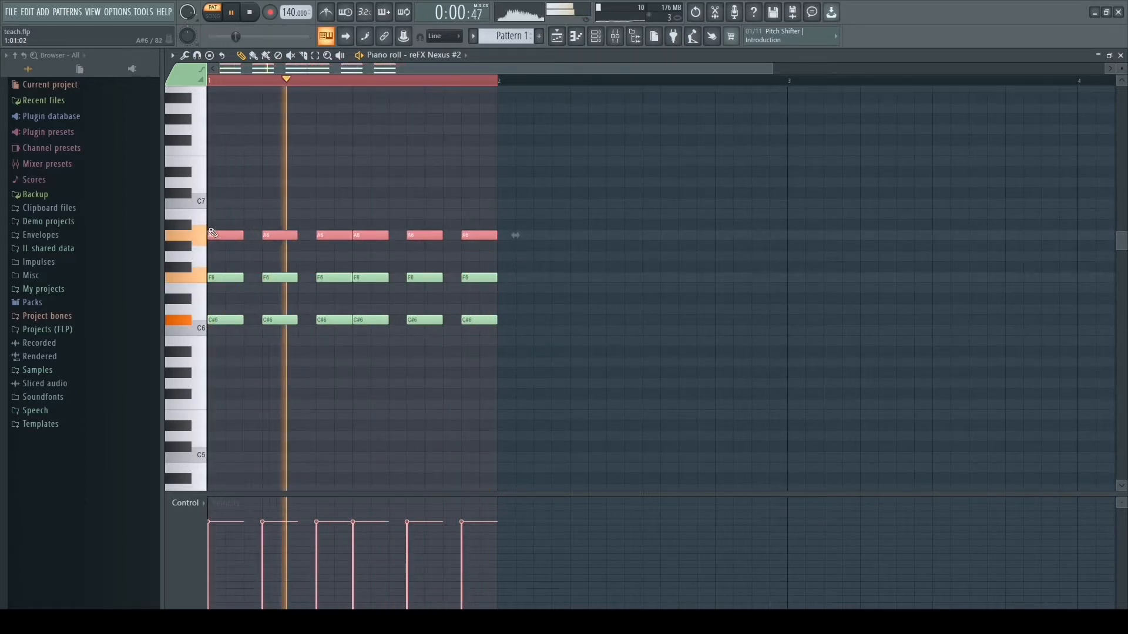
drag(540, 264, 223, 290)
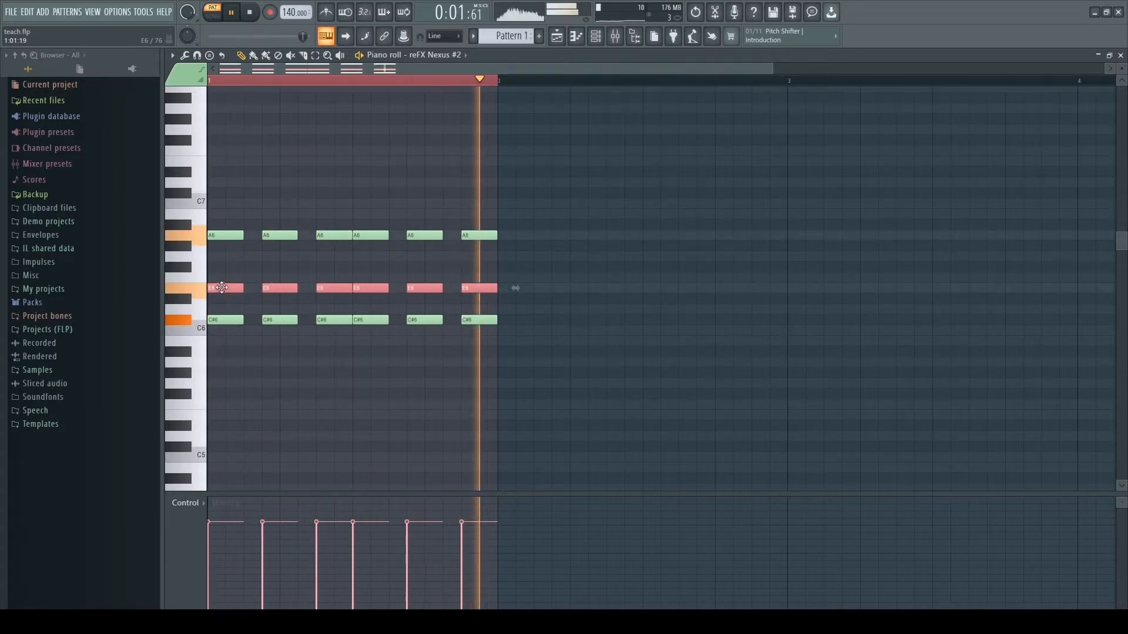
mouse_move(221, 289)
mouse_down()
mouse_move(229, 277)
mouse_move(229, 289)
mouse_up()
scroll(231, 300, down, 2)
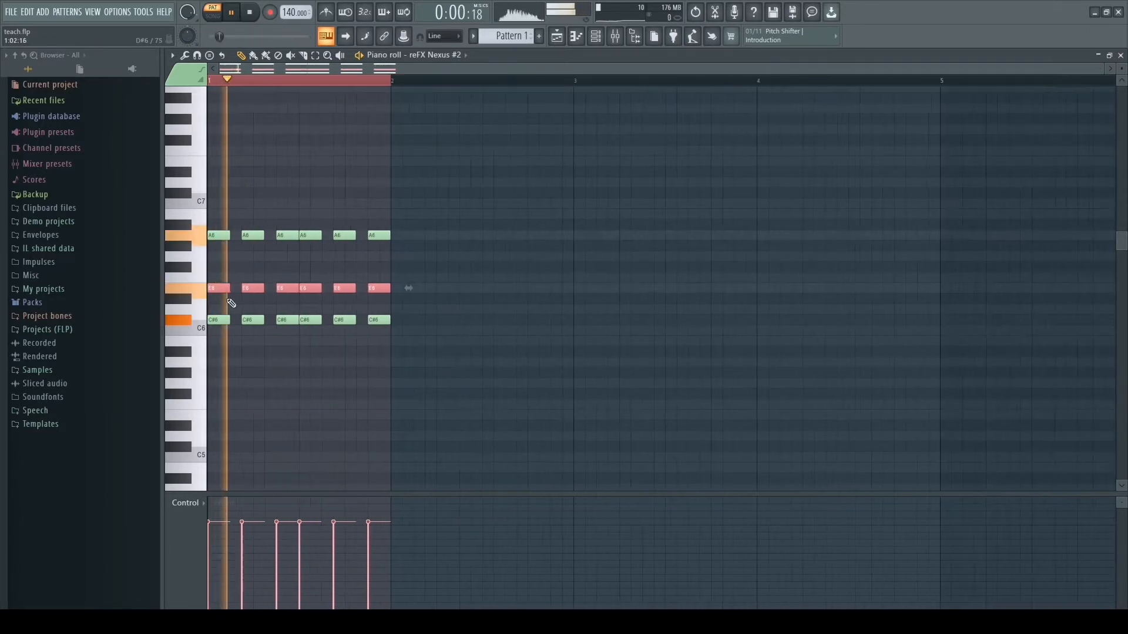
drag(441, 260, 220, 247)
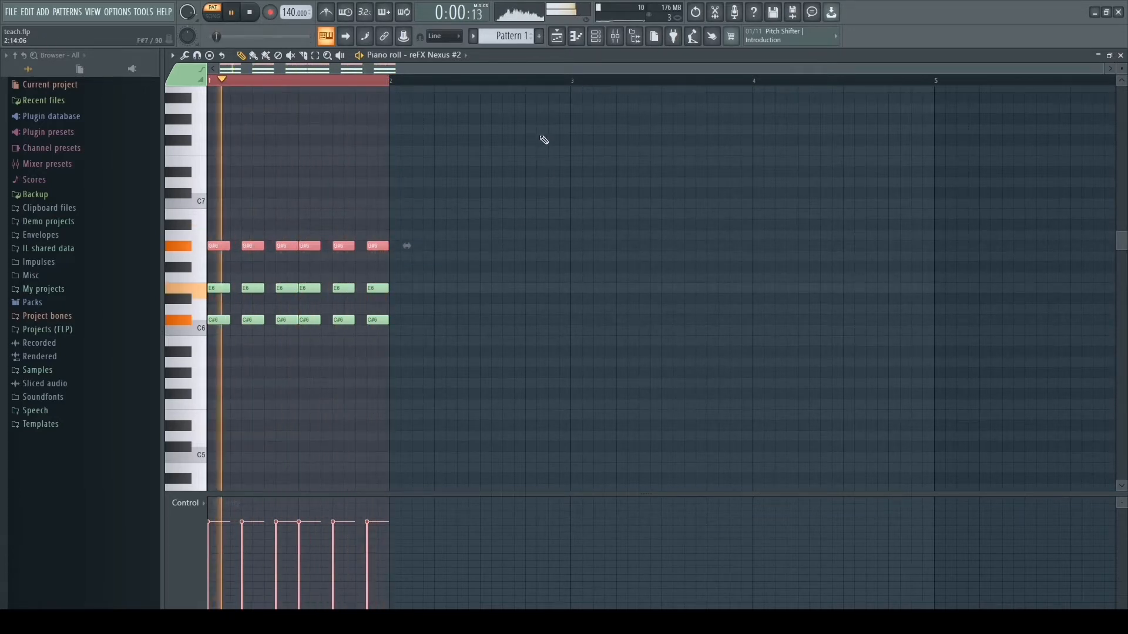
key(space)
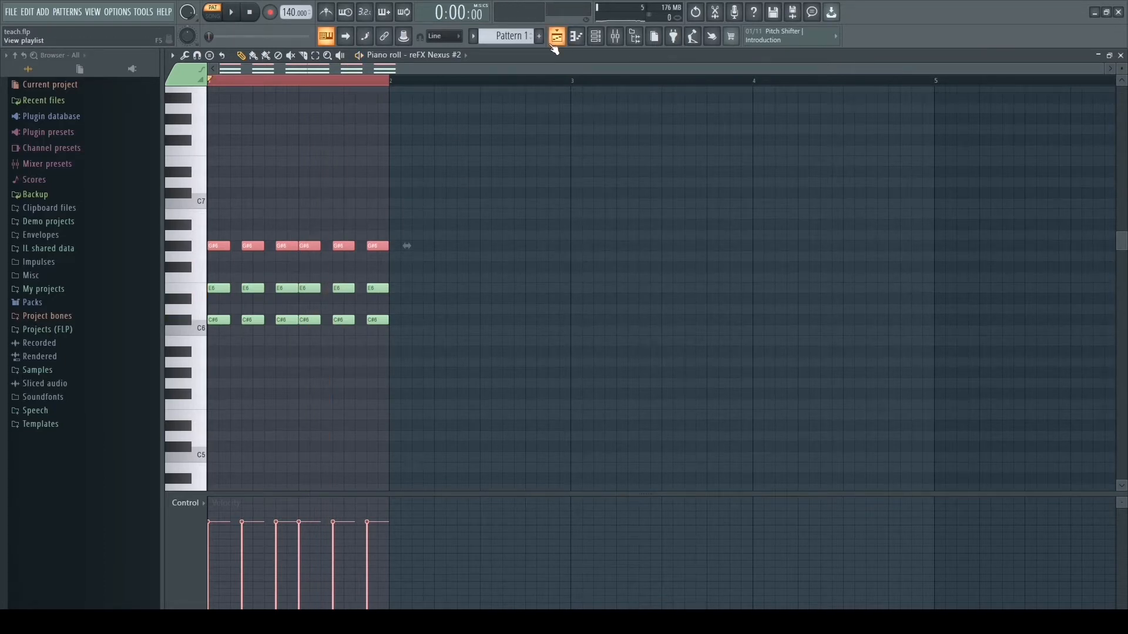
Step: Move the Track 4 vocal clip and Track 5 chord clips to start at bar 17, set the song playhead there and deselect the clips
click(214, 82)
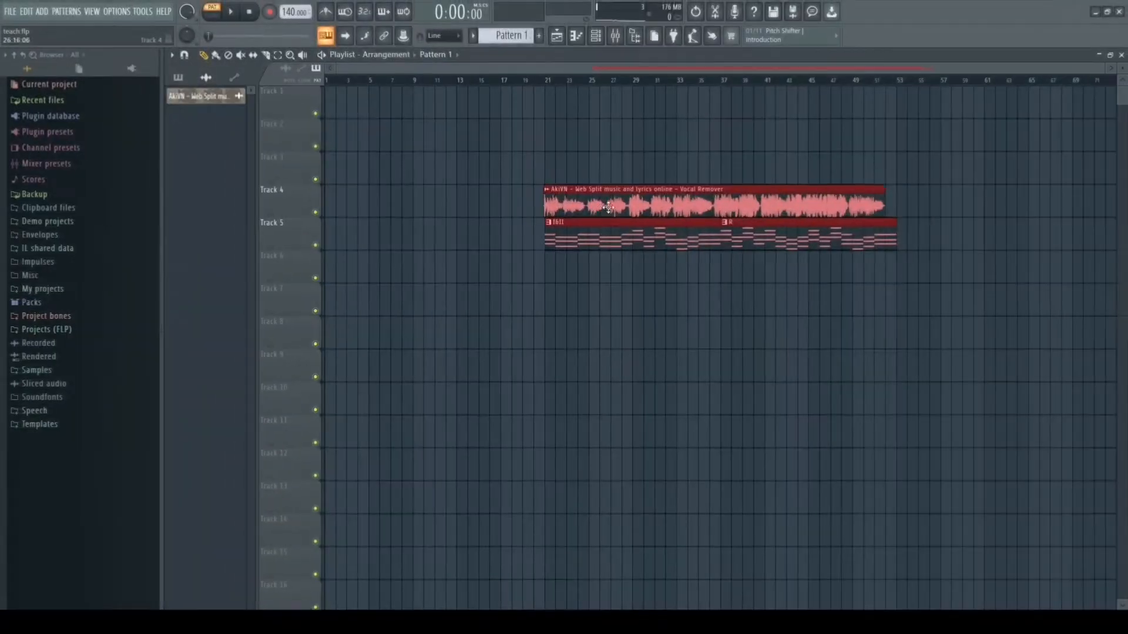
drag(608, 207, 564, 206)
click(501, 82)
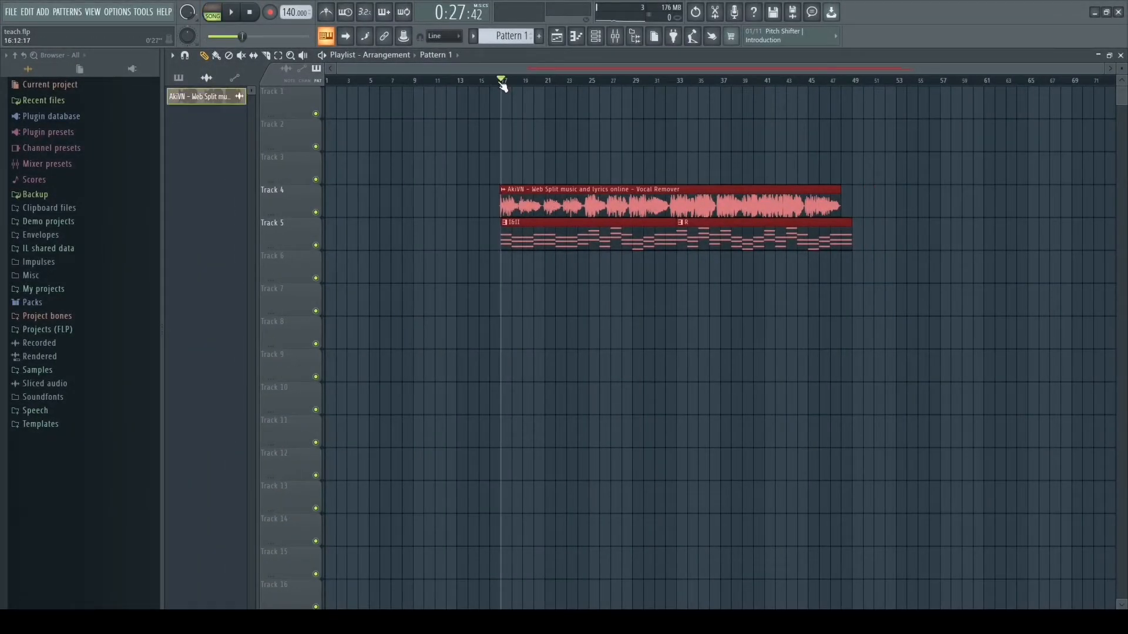
key(ctrl+d)
scroll(548, 205, up, 4)
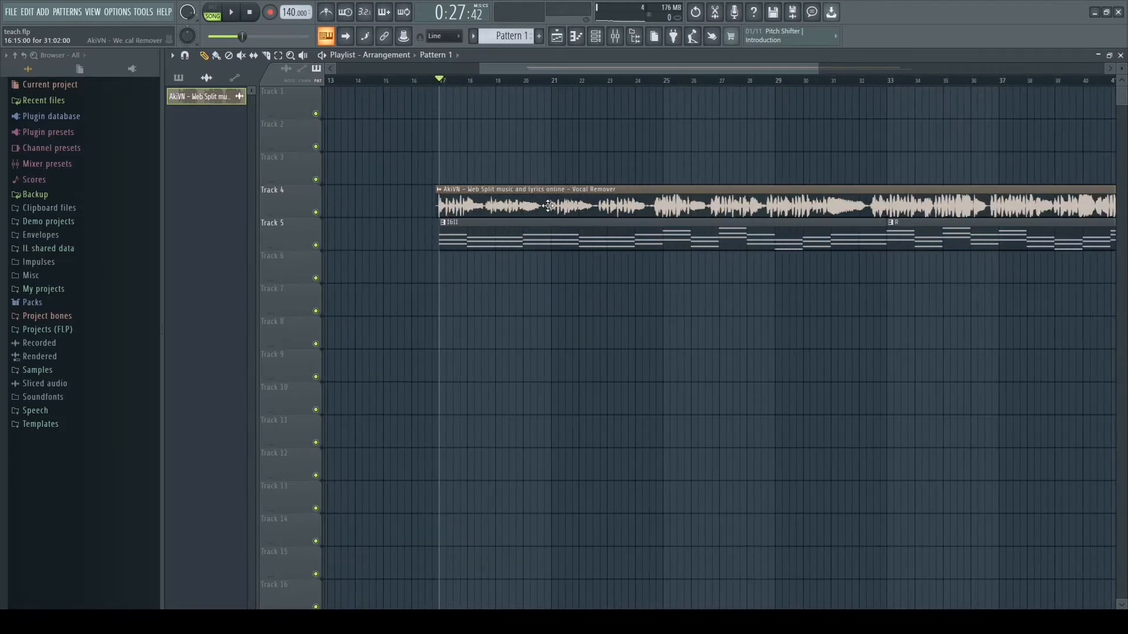
scroll(548, 206, down, 4)
scroll(632, 306, up, 3)
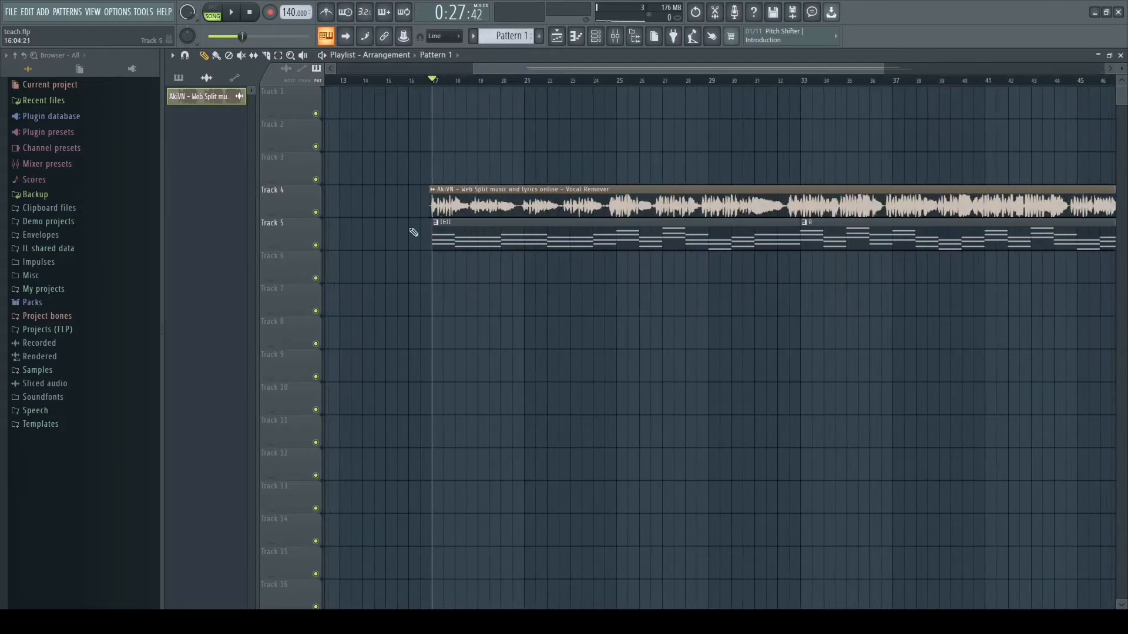
scroll(614, 293, up, 1)
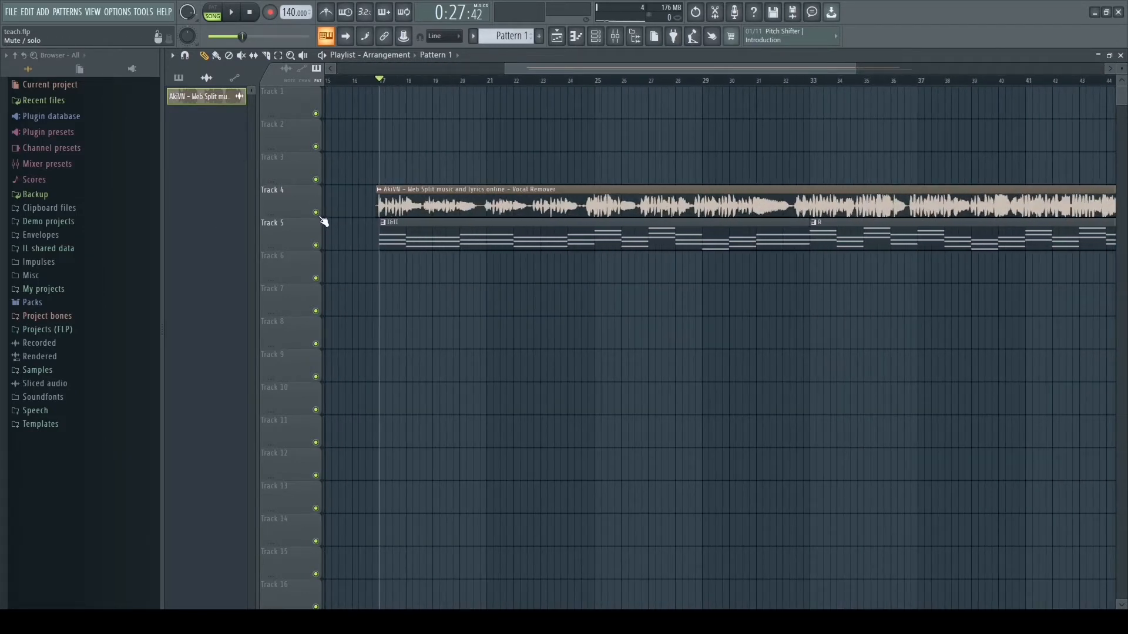
scroll(646, 291, down, 4)
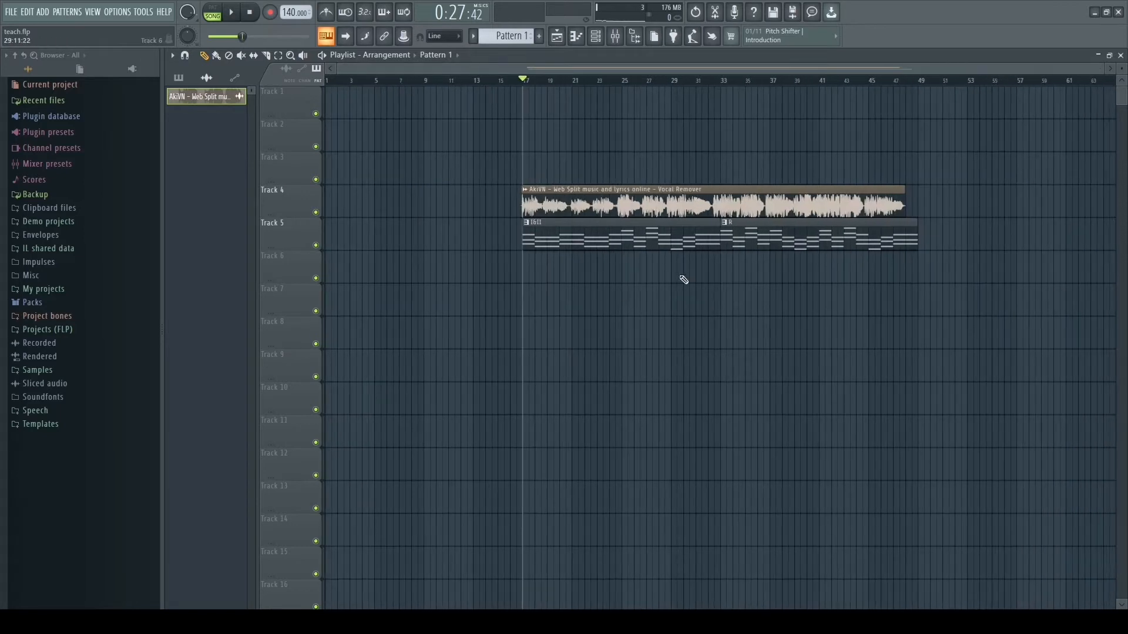
click(586, 237)
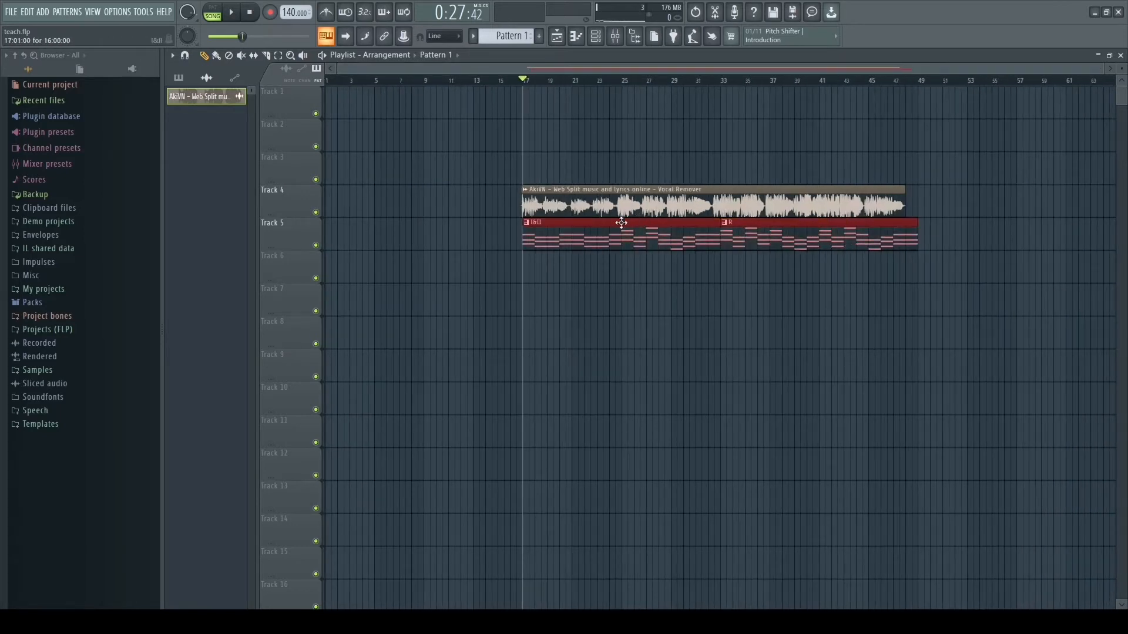
click(596, 36)
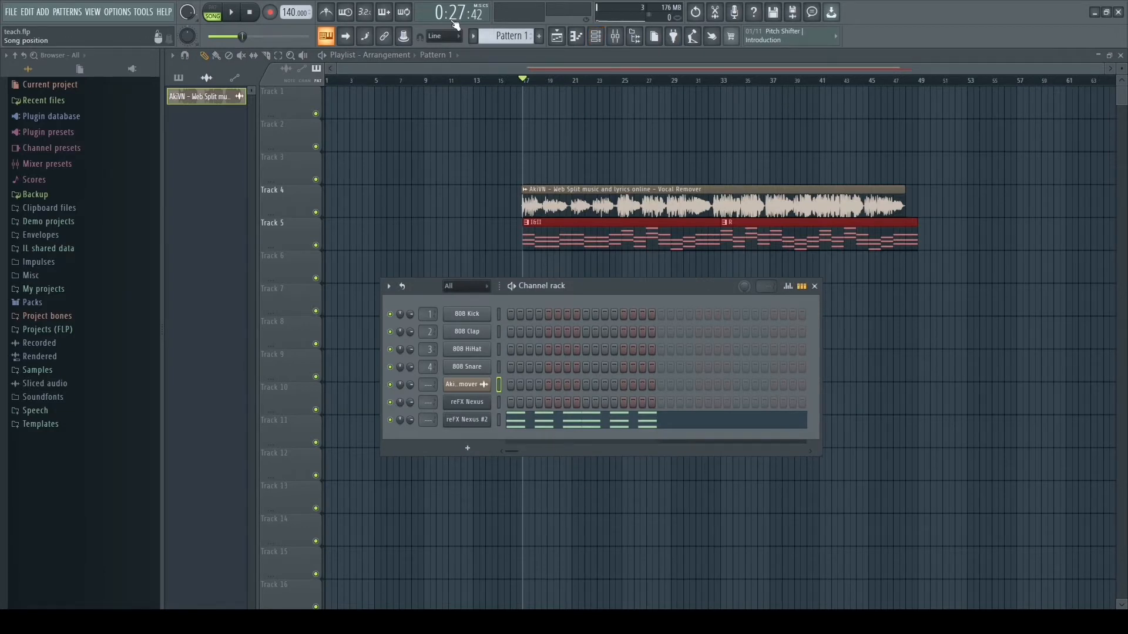
key(F6)
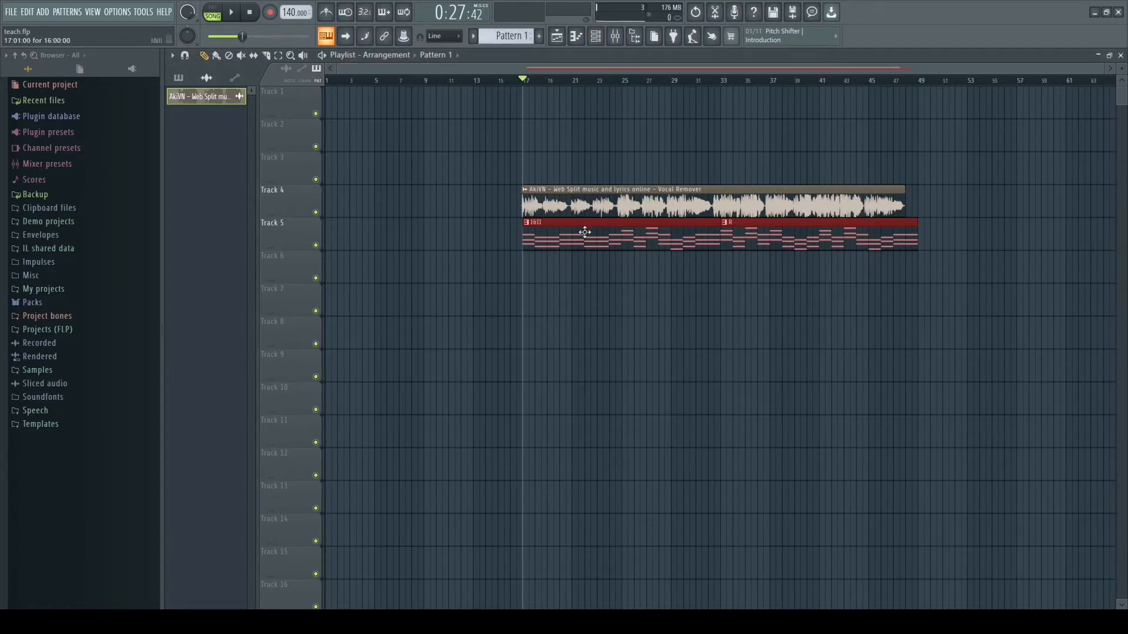
scroll(605, 265, up, 3)
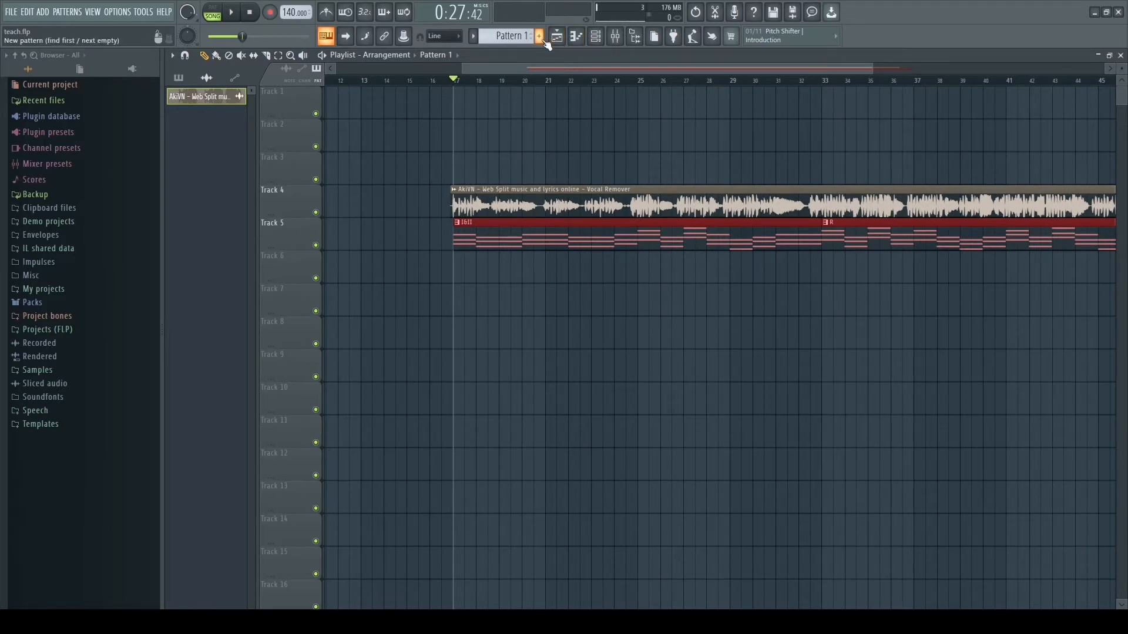
Step: Create a new empty pattern and place its clip on Track 8 at bar 17
click(541, 37)
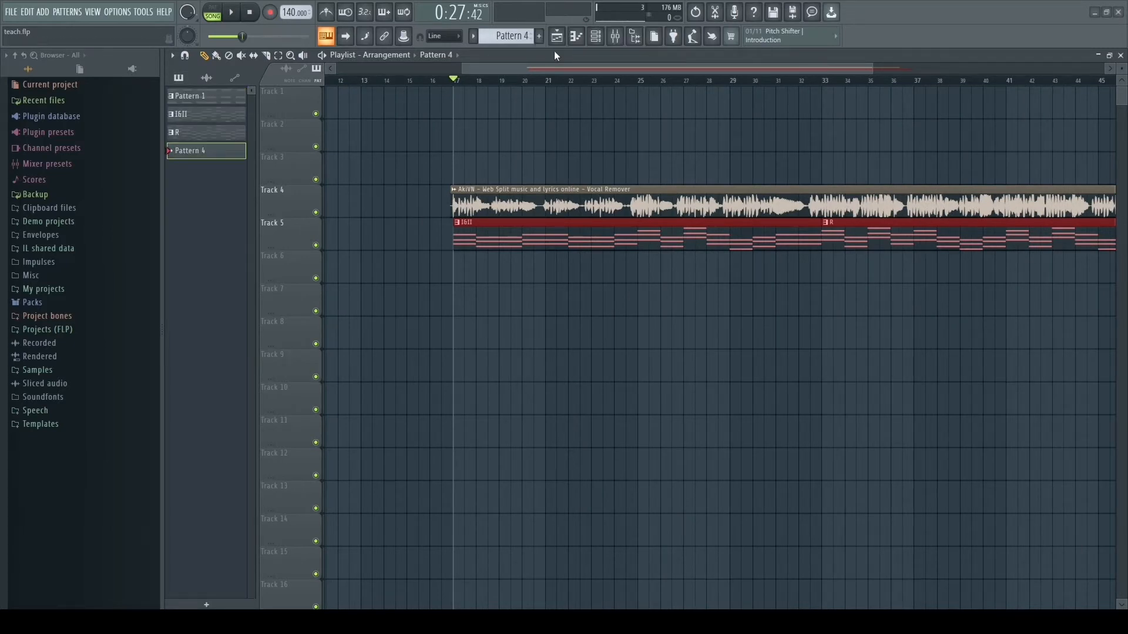
click(464, 320)
scroll(453, 365, up, 2)
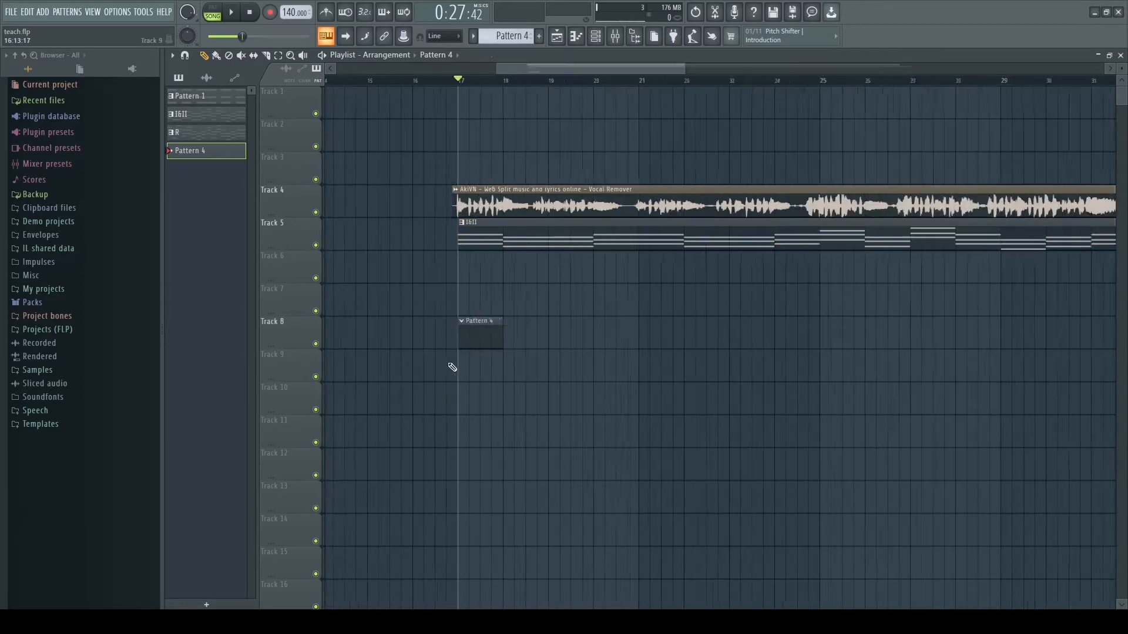
Step: Copy the reFX Nexus chords from the first Track 5 pattern and paste them into reFX Nexus #2 in the Track 8 pattern
click(596, 37)
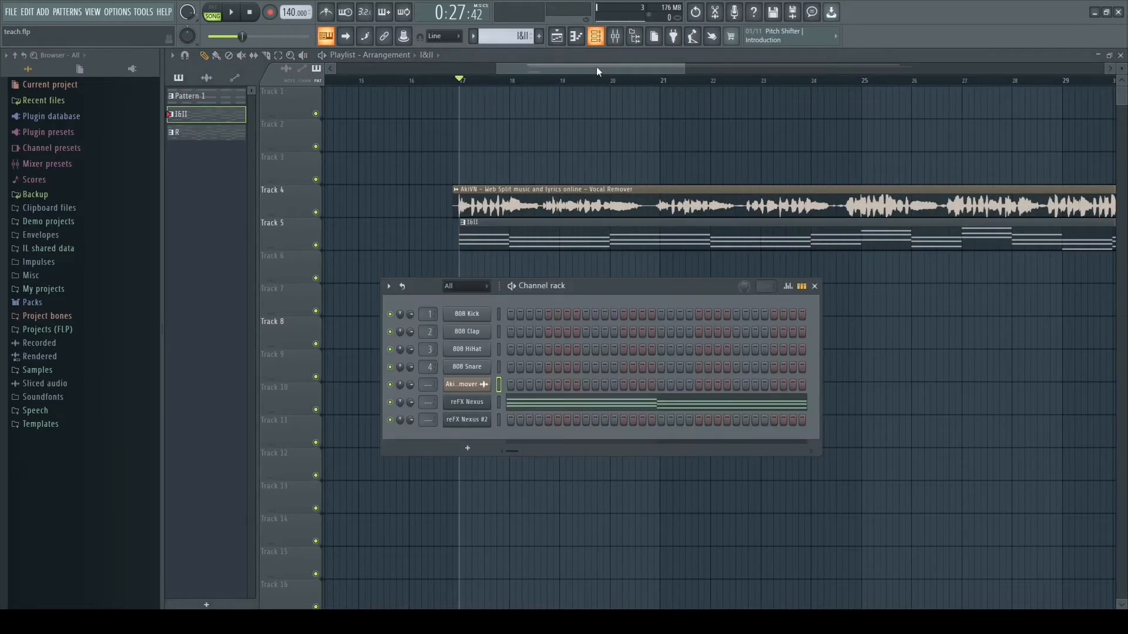
right_click(484, 406)
click(629, 412)
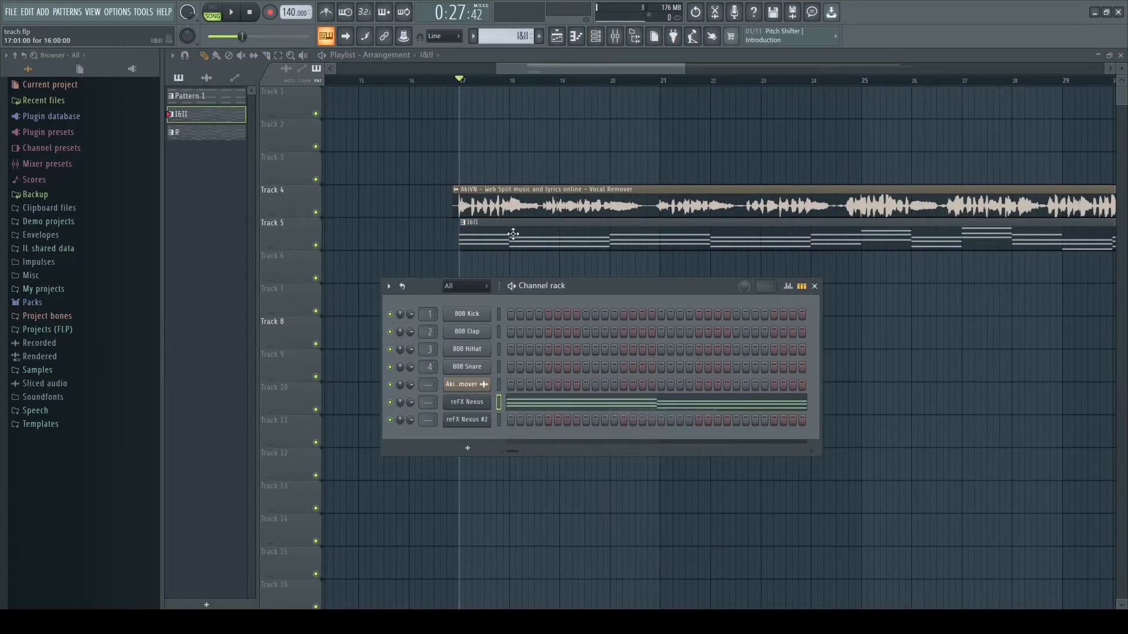
click(511, 238)
click(493, 334)
click(595, 37)
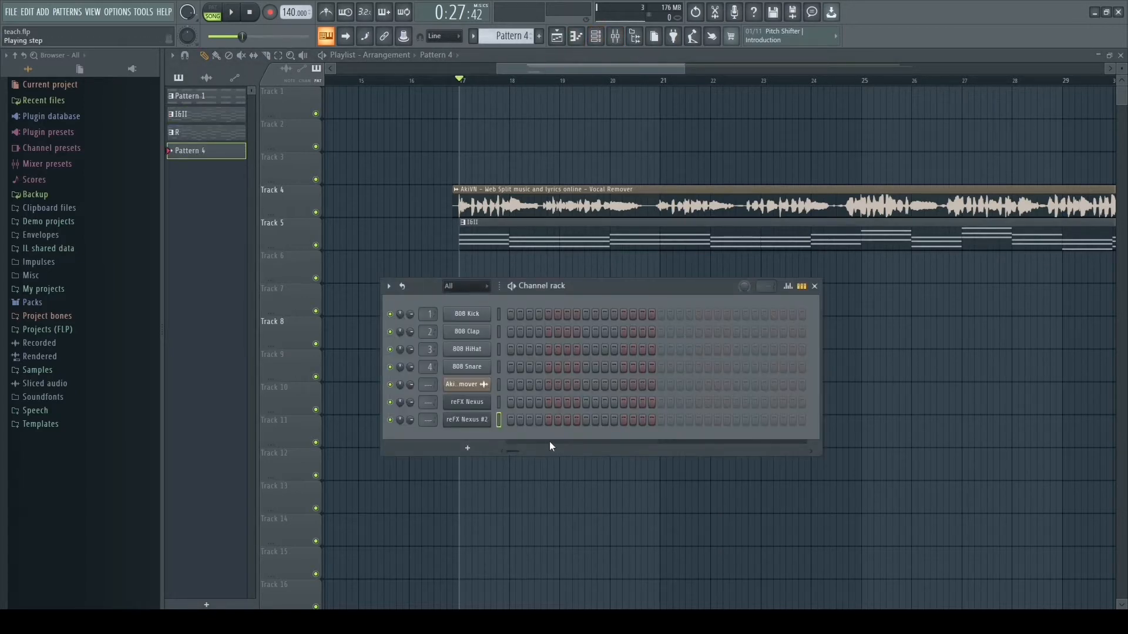
right_click(480, 420)
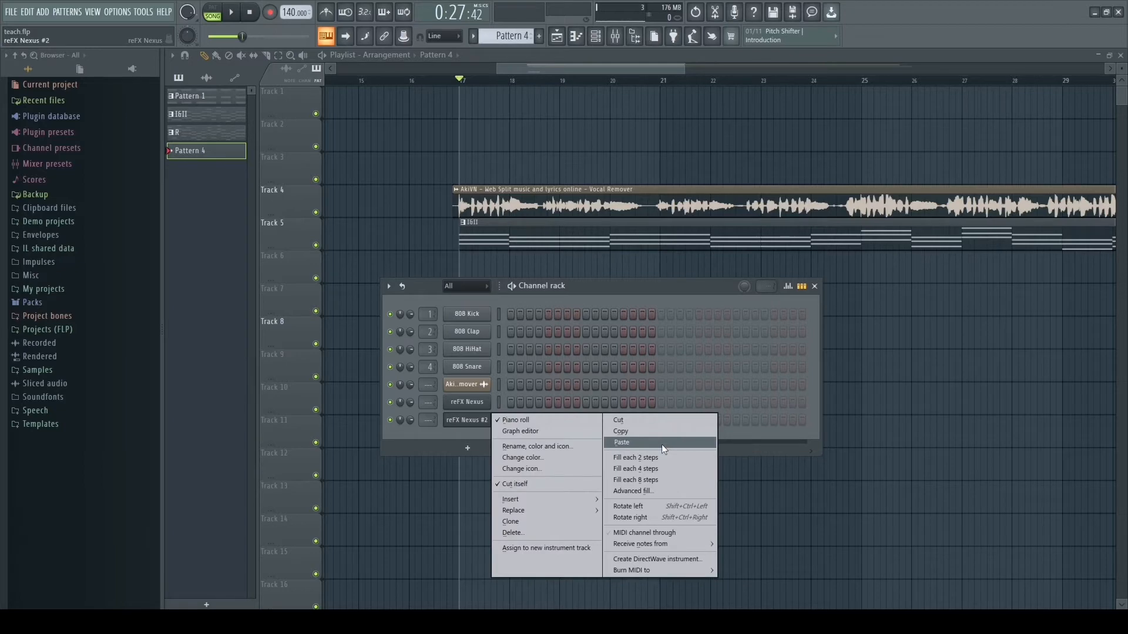
click(662, 444)
click(937, 340)
scroll(696, 341, down, 4)
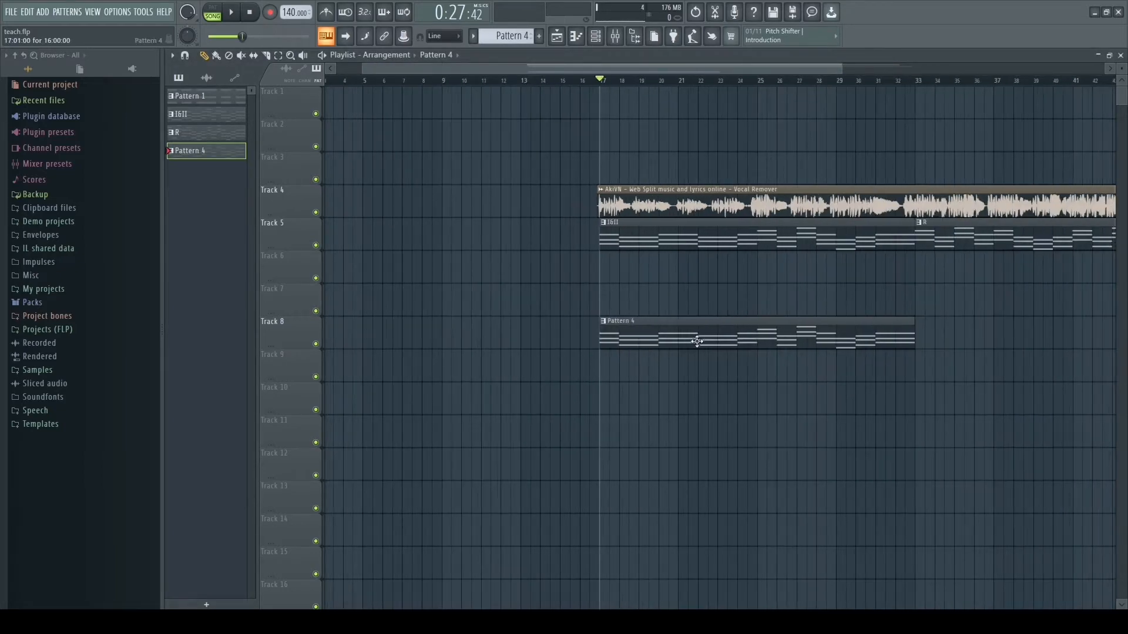
Step: Chop all pasted reFX Nexus #2 chords in the piano roll into half-bar repeats and shorten every note to two steps
scroll(696, 340, up, 3)
double_click(745, 333)
scroll(499, 358, down, 3)
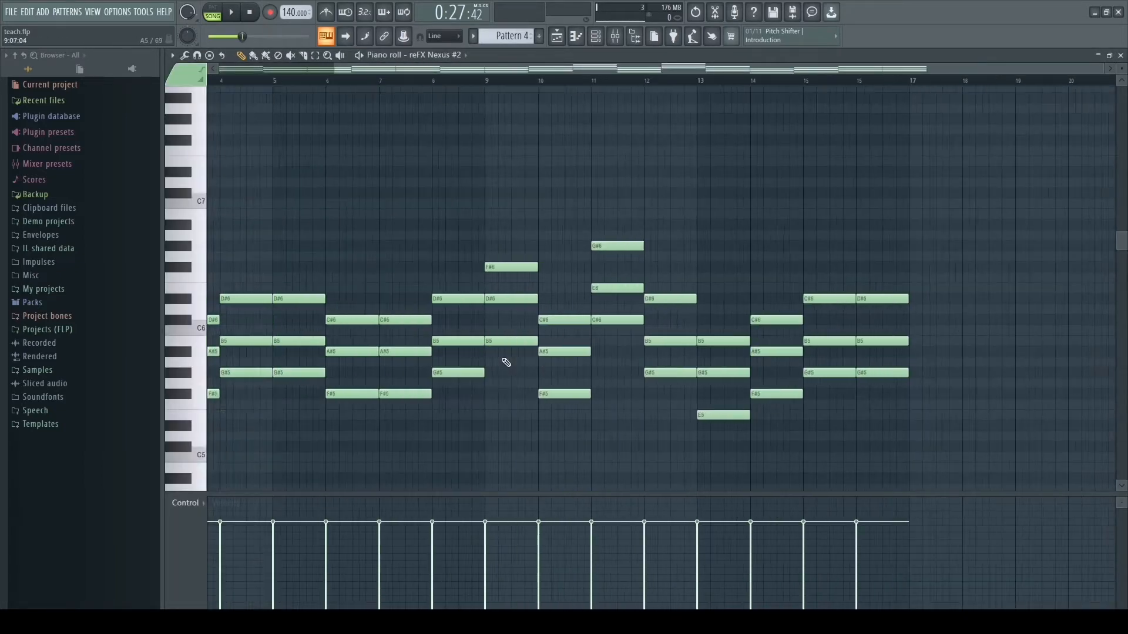
scroll(506, 362, down, 2)
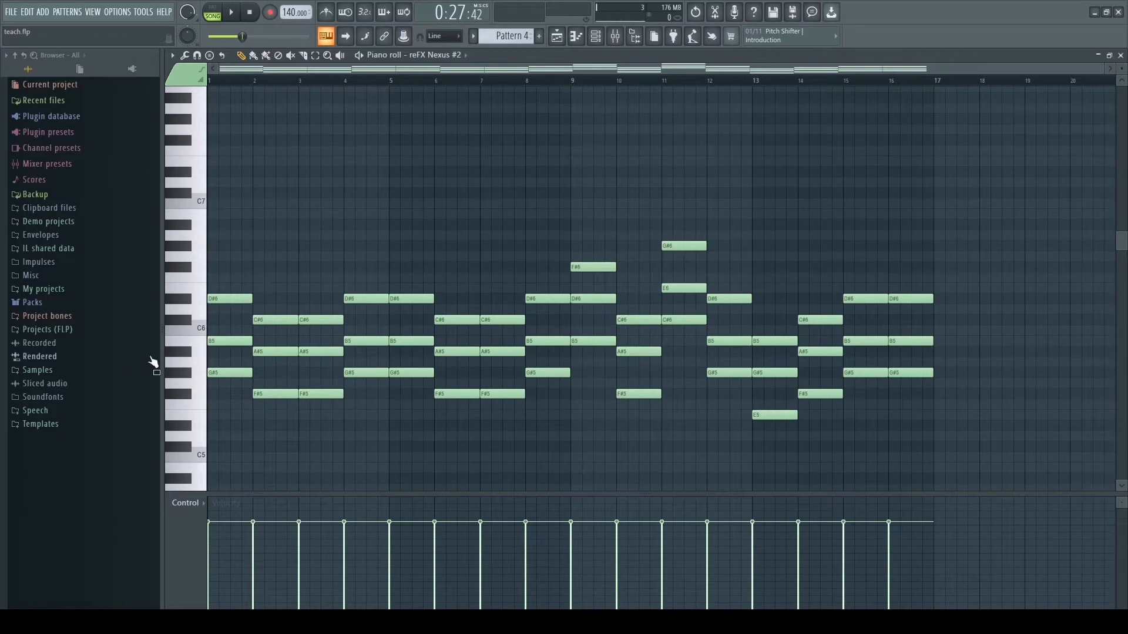
scroll(393, 377, up, 4)
key(ctrl+a)
drag(393, 376, 228, 378)
key(ctrl+a)
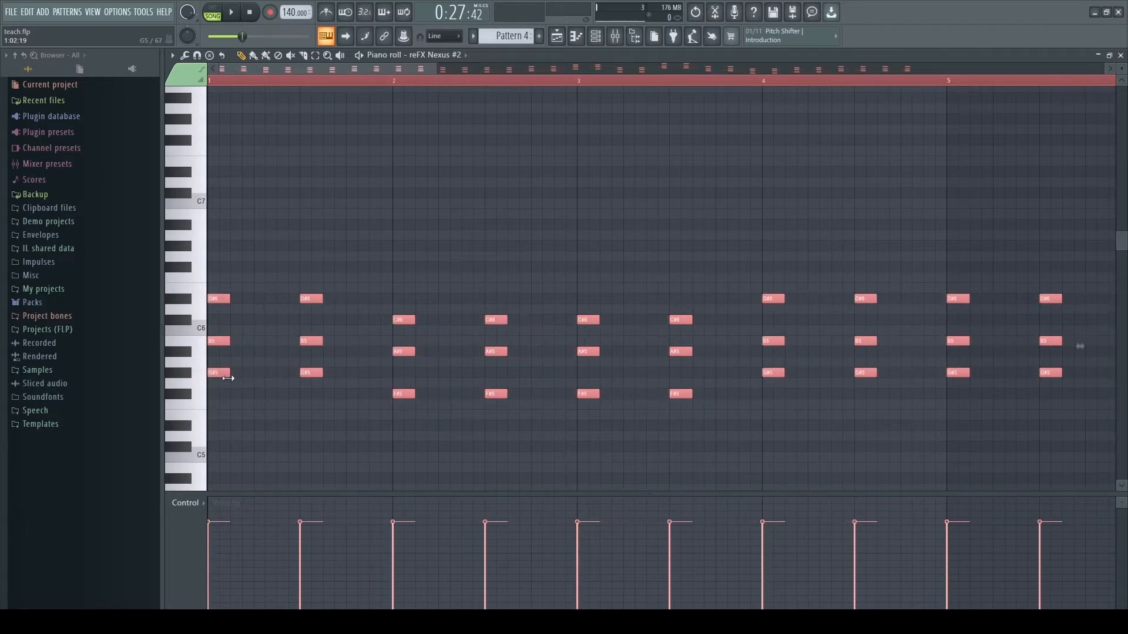
scroll(225, 393, up, 4)
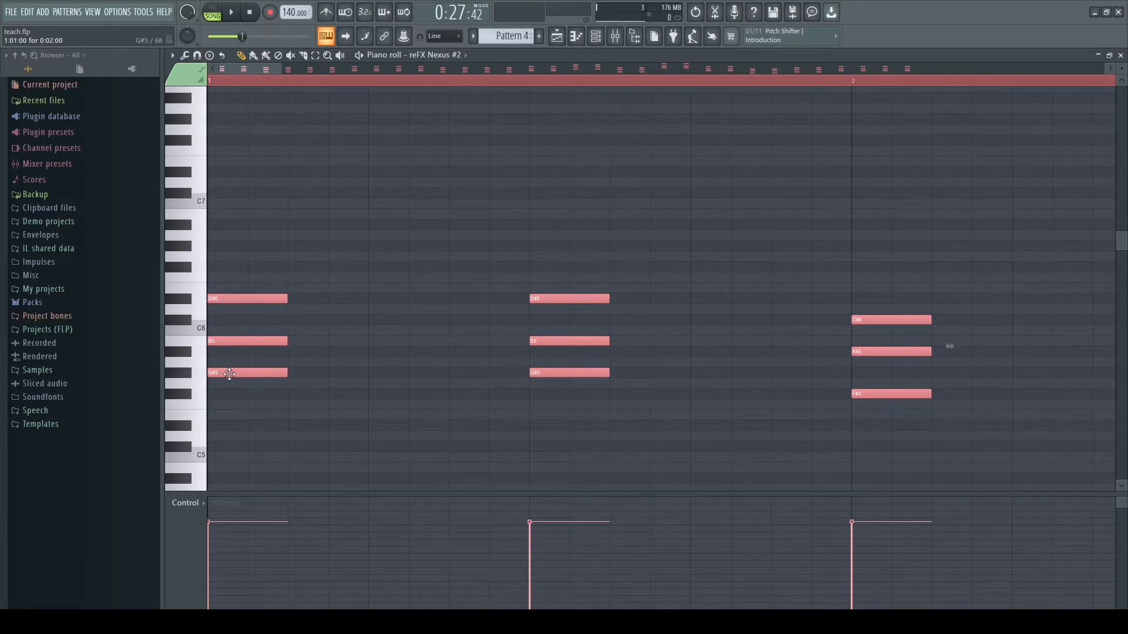
drag(231, 374, 345, 372)
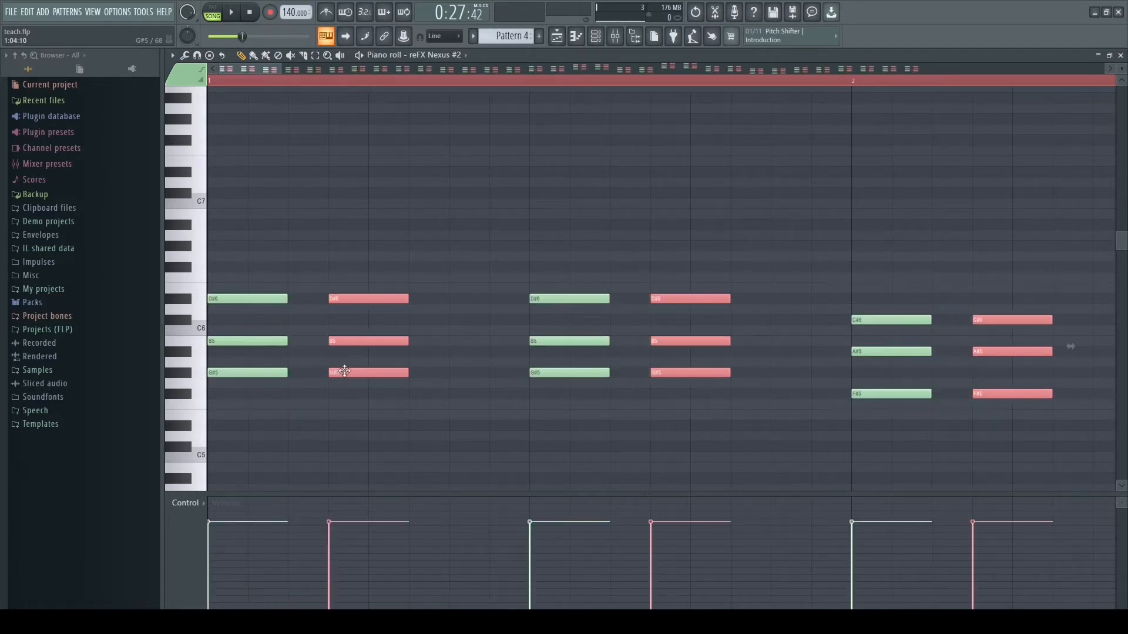
scroll(344, 372, up, 1)
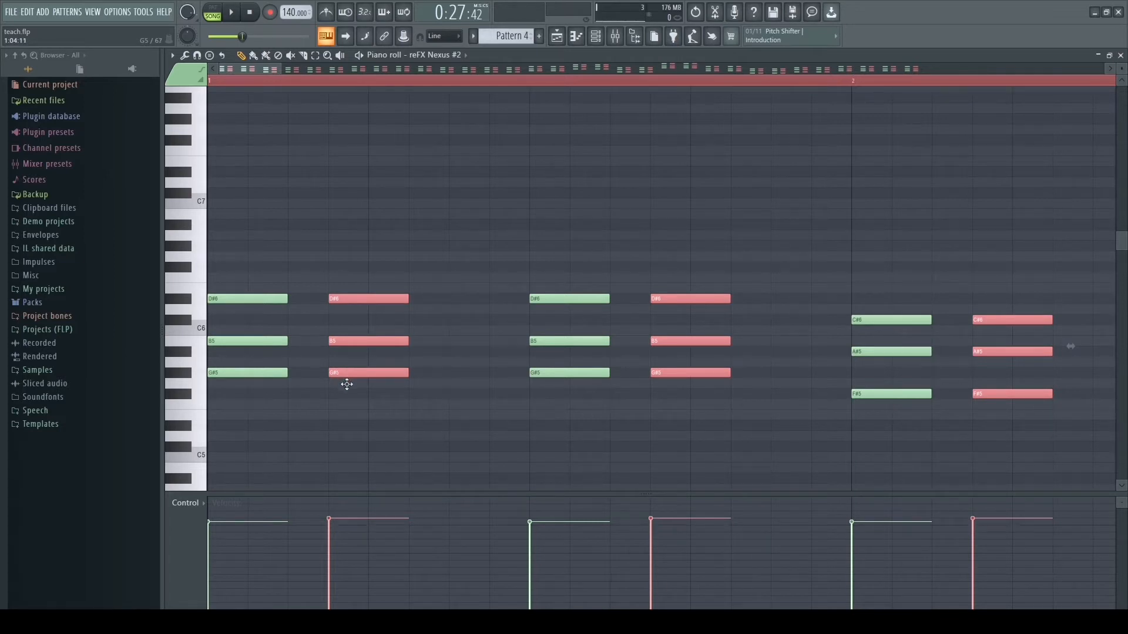
mouse_move(343, 364)
mouse_down()
mouse_move(344, 386)
mouse_move(345, 372)
mouse_up()
scroll(342, 395, down, 2)
key(Delete)
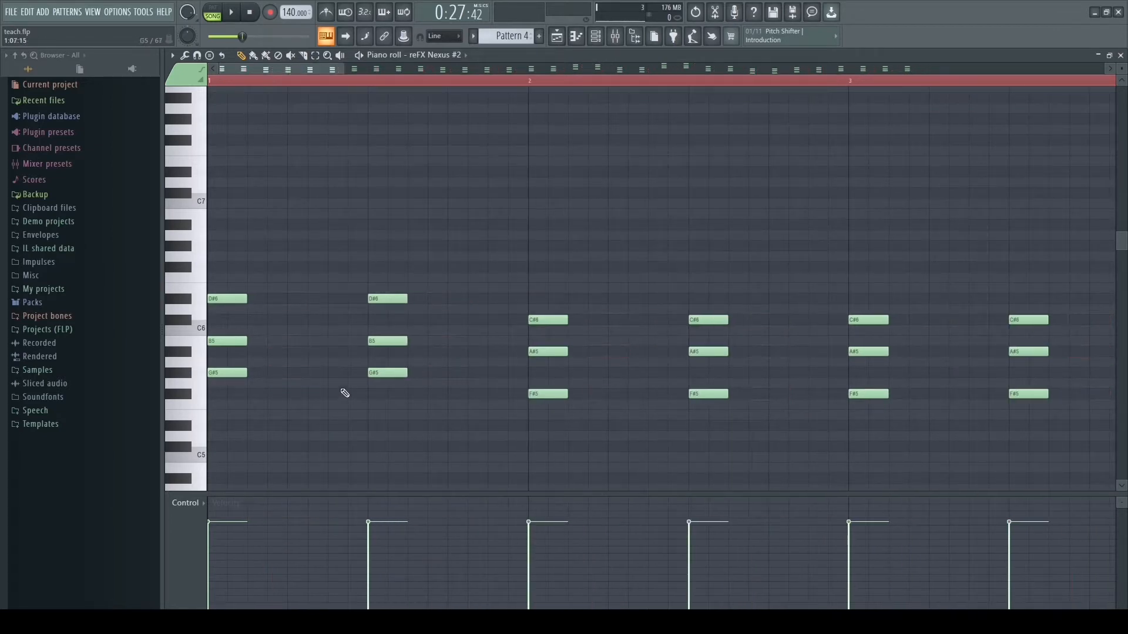
Step: Duplicate every chord hit three steps and six steps later to form the pluck rhythm, auditioning it in pattern playback
key(ctrl+a)
scroll(244, 372, up, 2)
drag(244, 372, 364, 371)
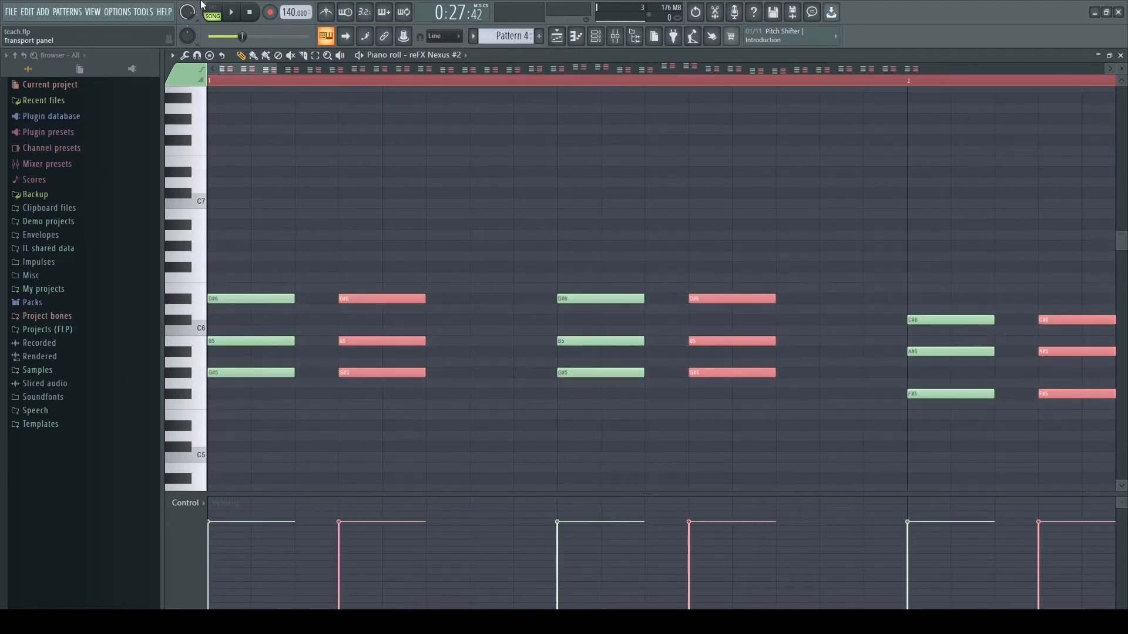
key(l)
key(space)
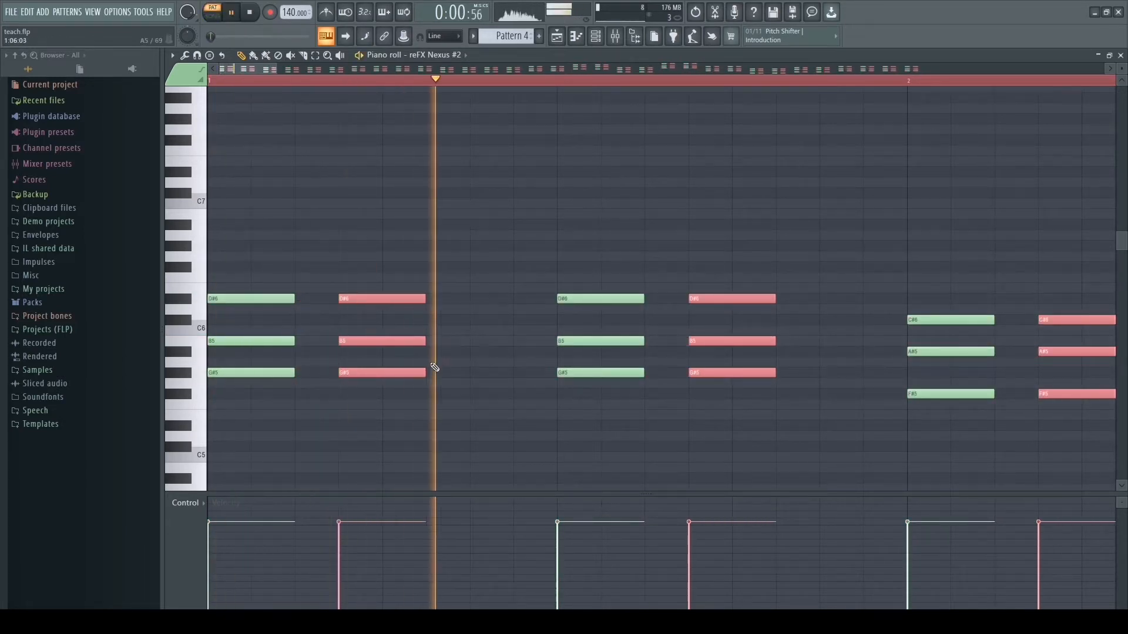
drag(379, 373, 483, 376)
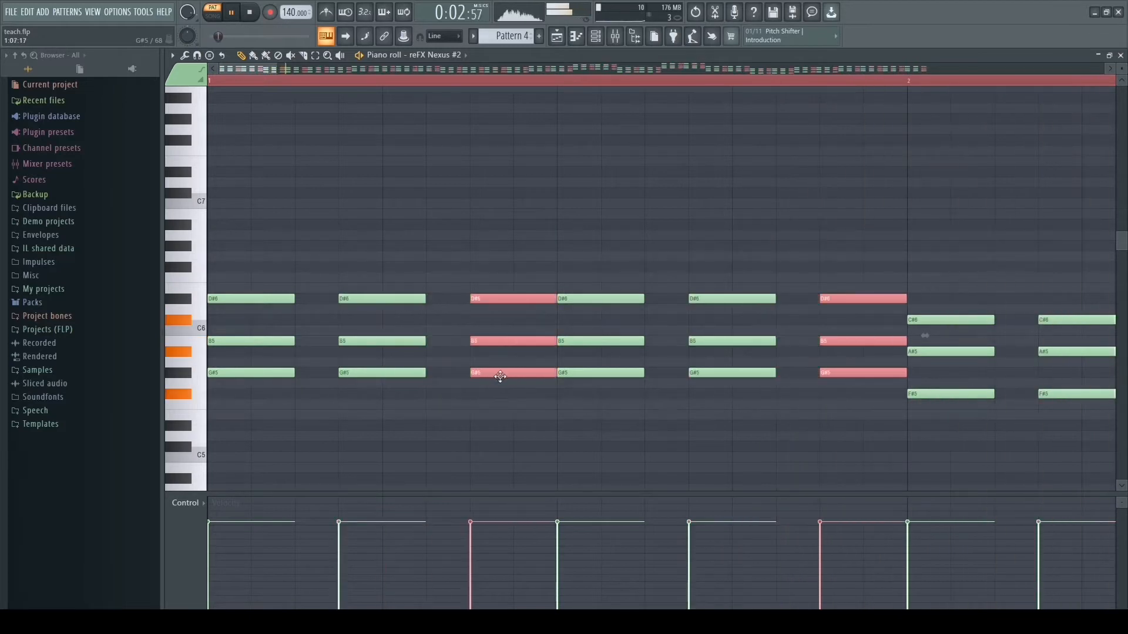
scroll(382, 408, down, 8)
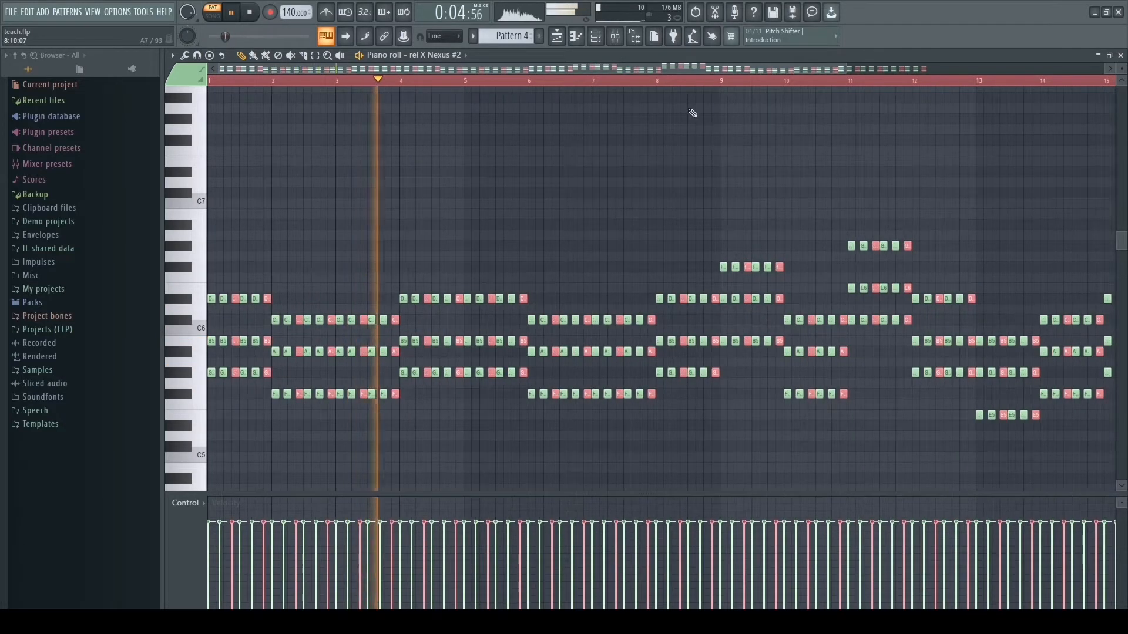
Step: Return to the playlist and play the song from just before bar 17 to hear the pluck chords with the vocal, then stop
click(557, 36)
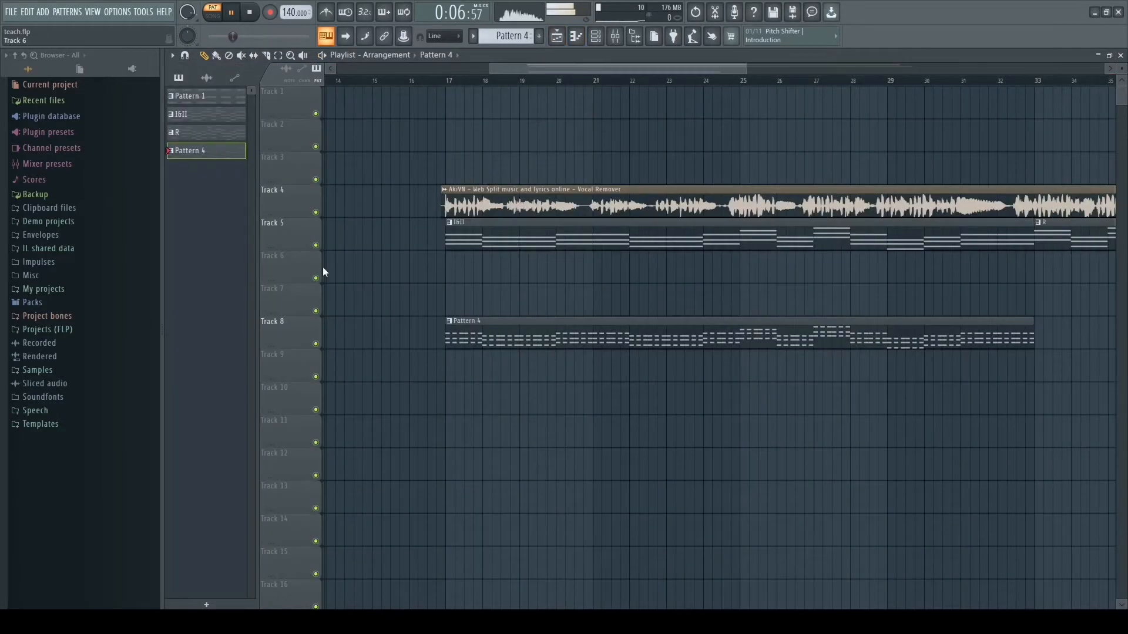
scroll(456, 312, up, 3)
key(space)
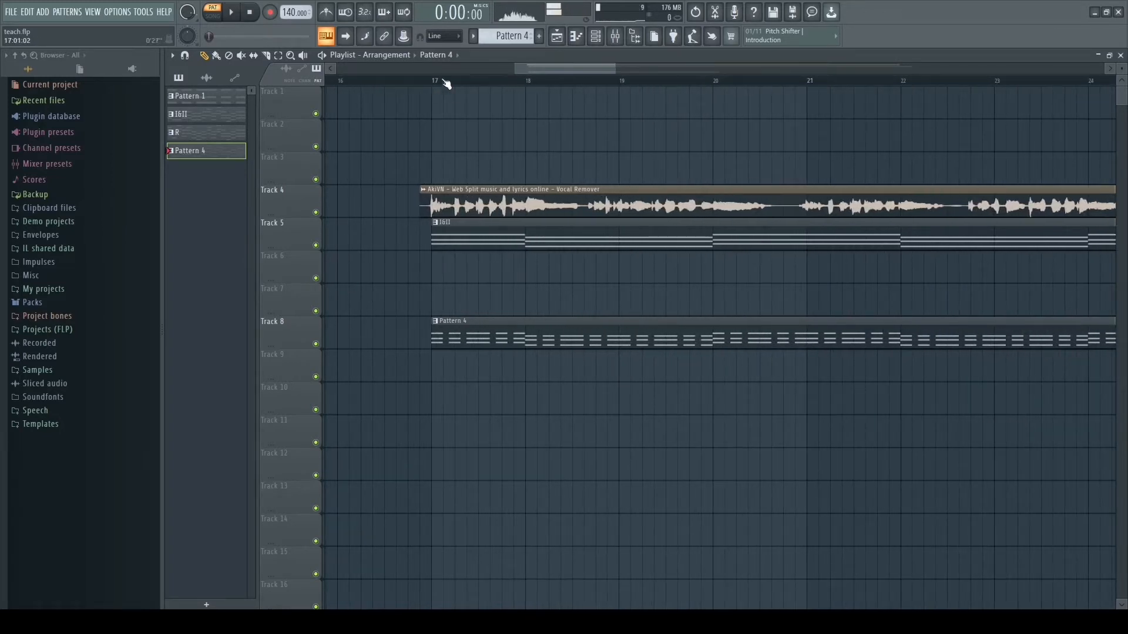
drag(551, 65, 548, 66)
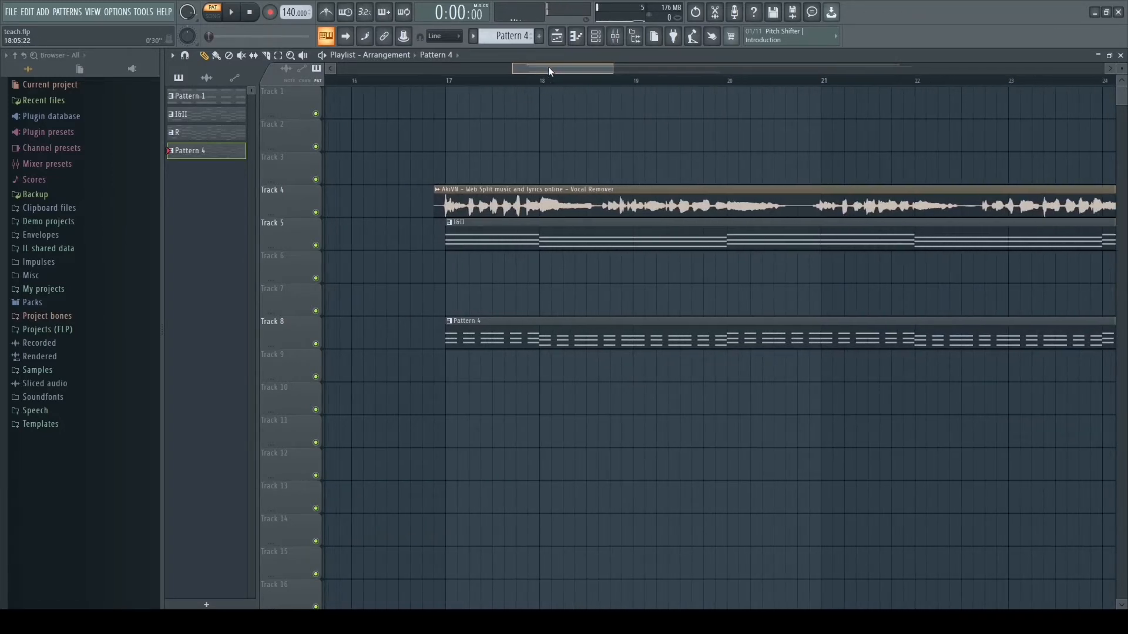
click(404, 80)
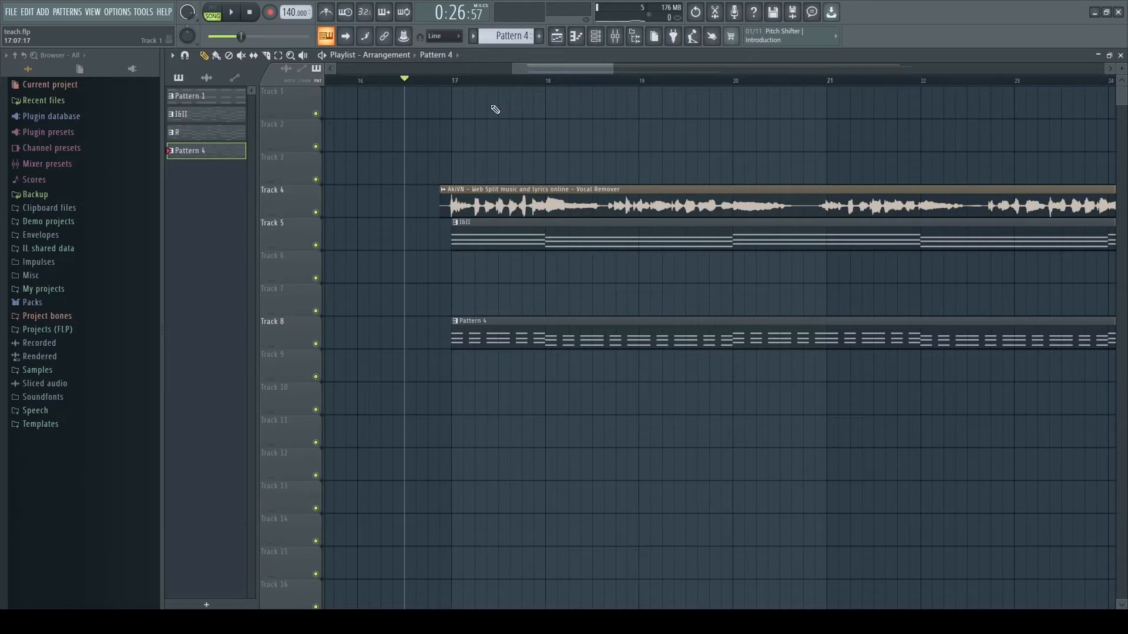
key(space)
scroll(469, 183, down, 3)
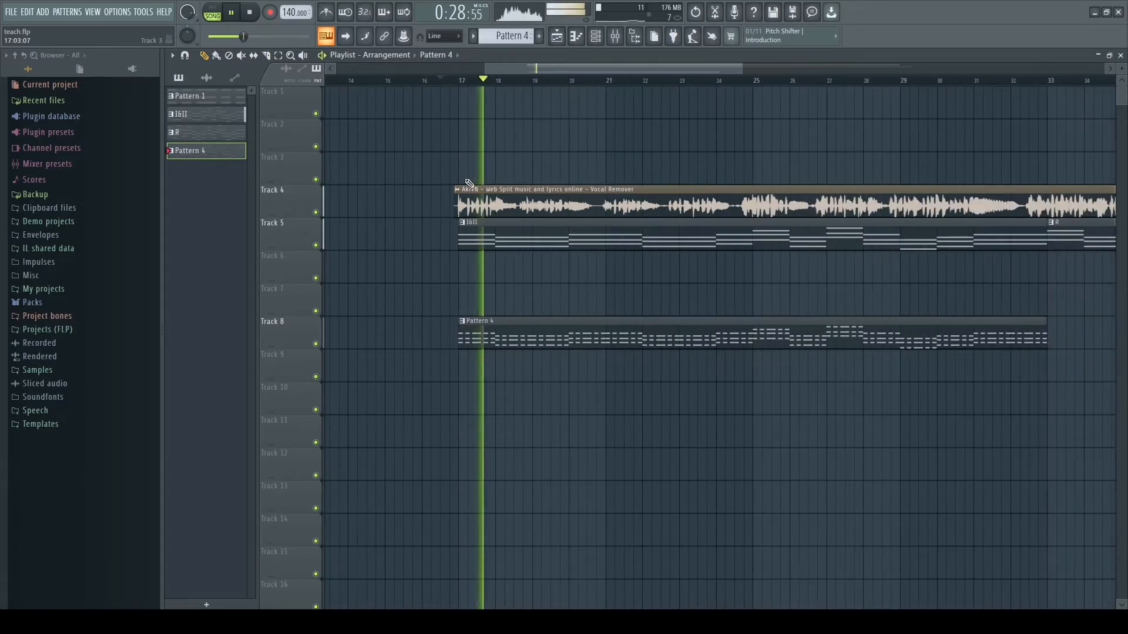
scroll(468, 183, down, 3)
scroll(723, 242, up, 1)
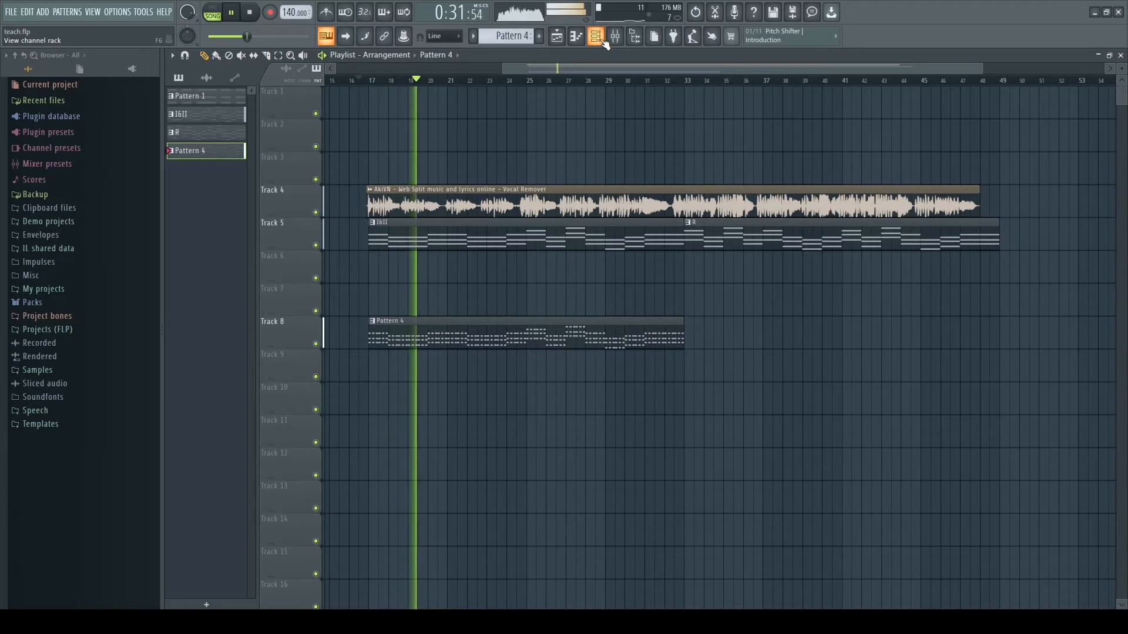
key(space)
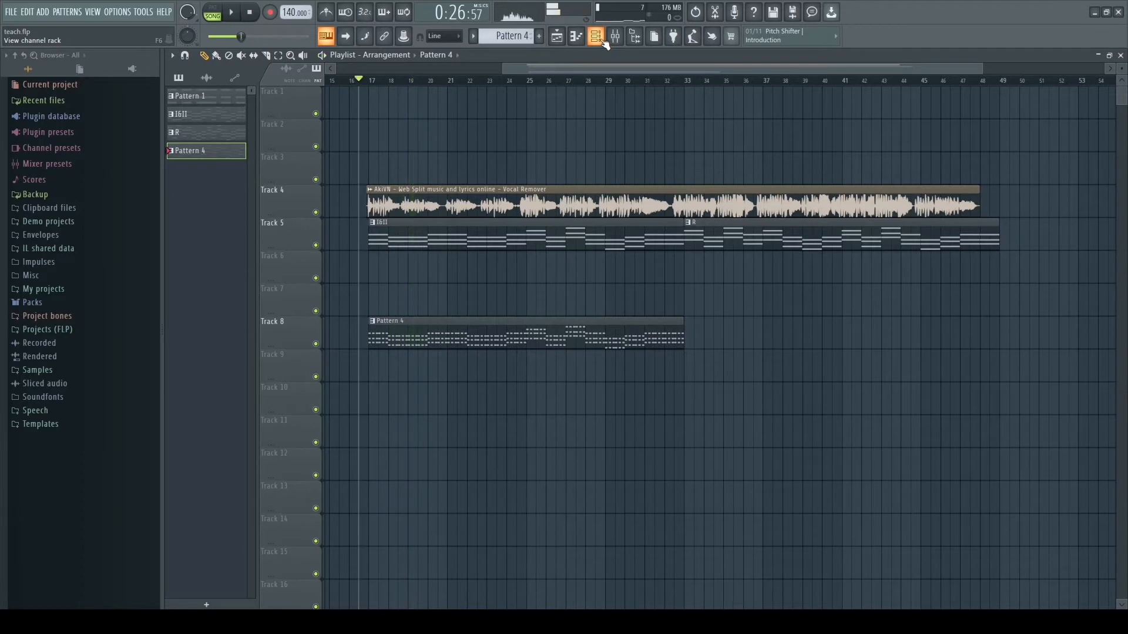
Step: Open the reFX Nexus #2 instrument from the channel rack to check its settings, then close it
click(603, 41)
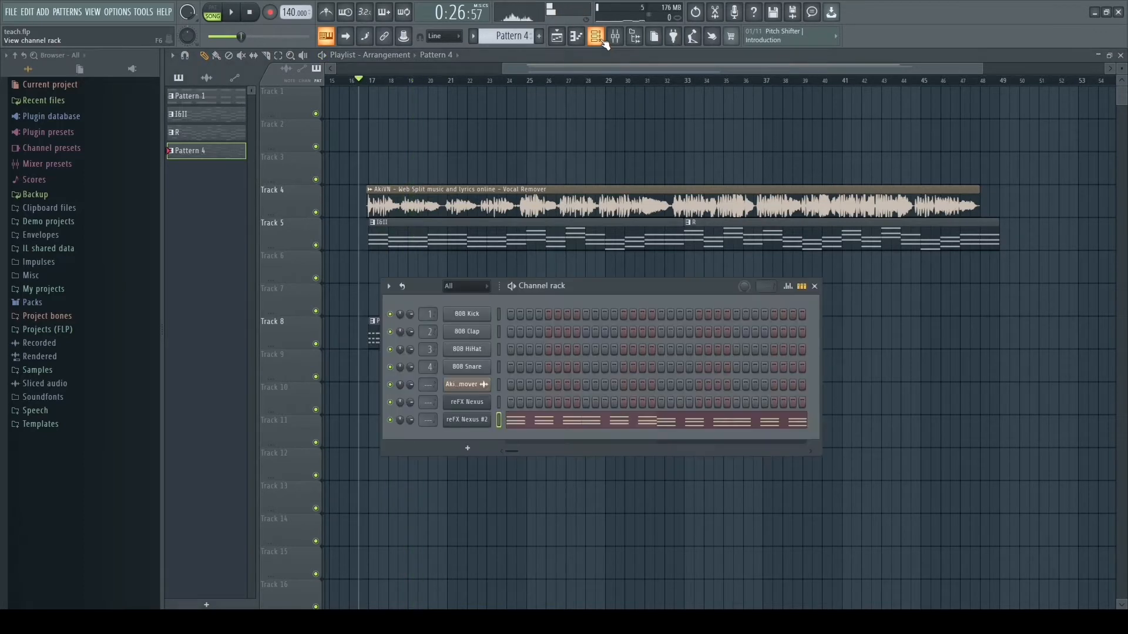
click(479, 420)
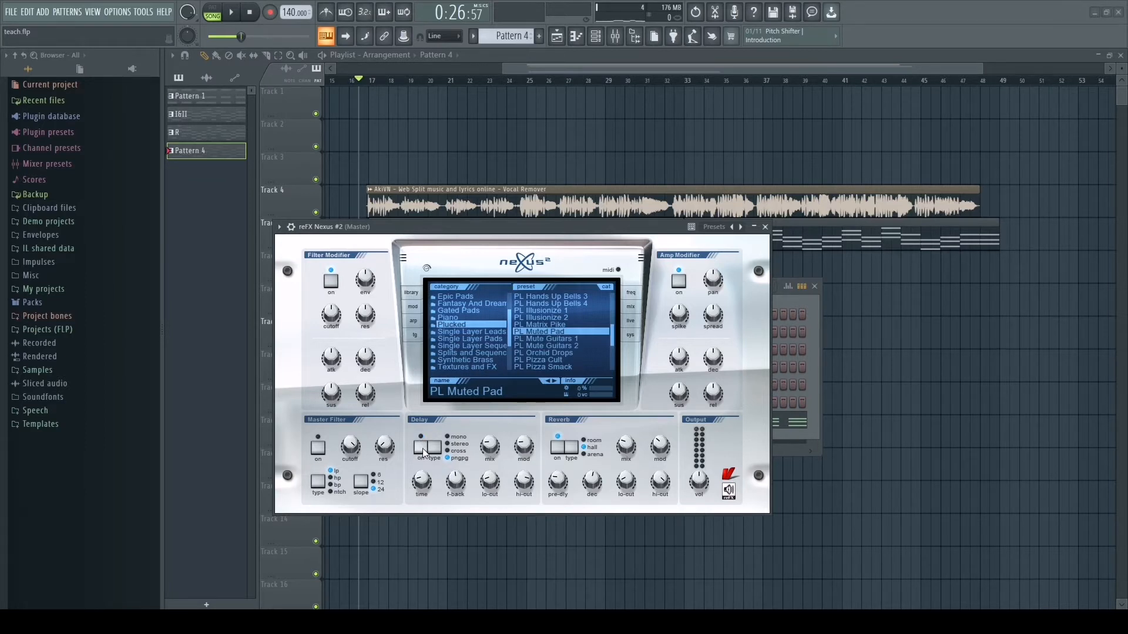
click(766, 228)
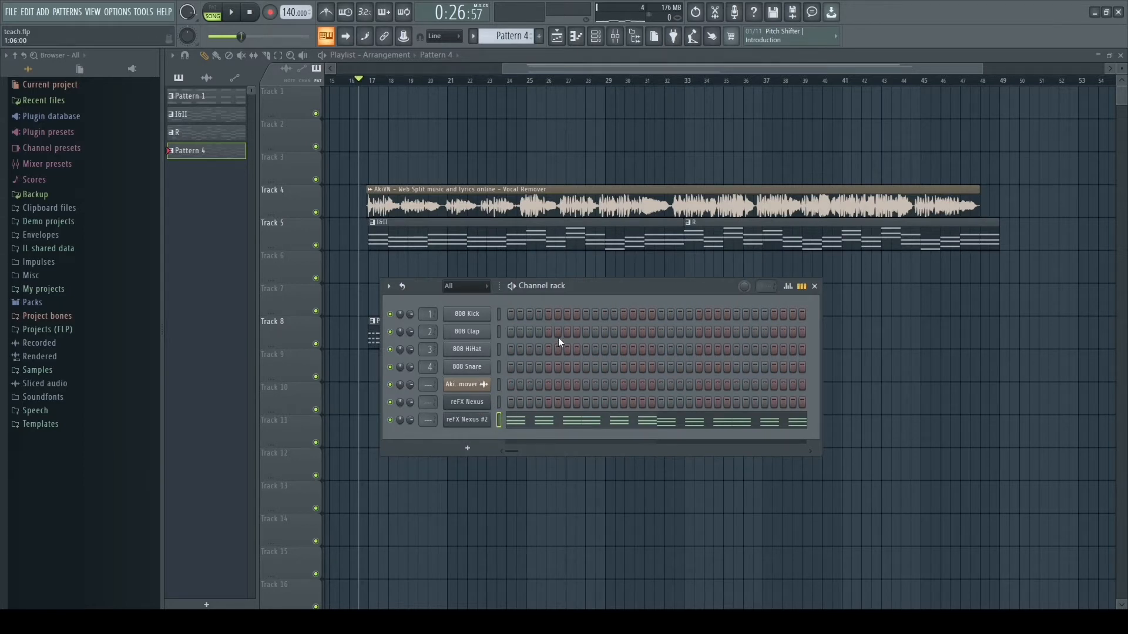
Step: Route the reFX Nexus #2 channel to mixer track 5, then return to the playlist
key(ctrl+l)
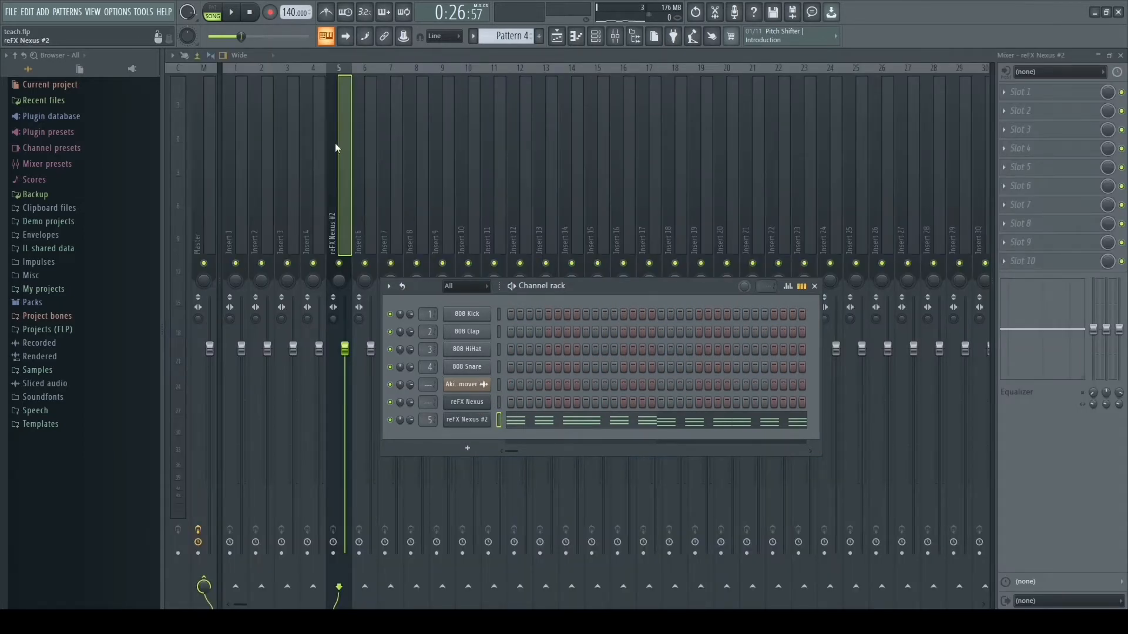
key(F6)
click(1035, 99)
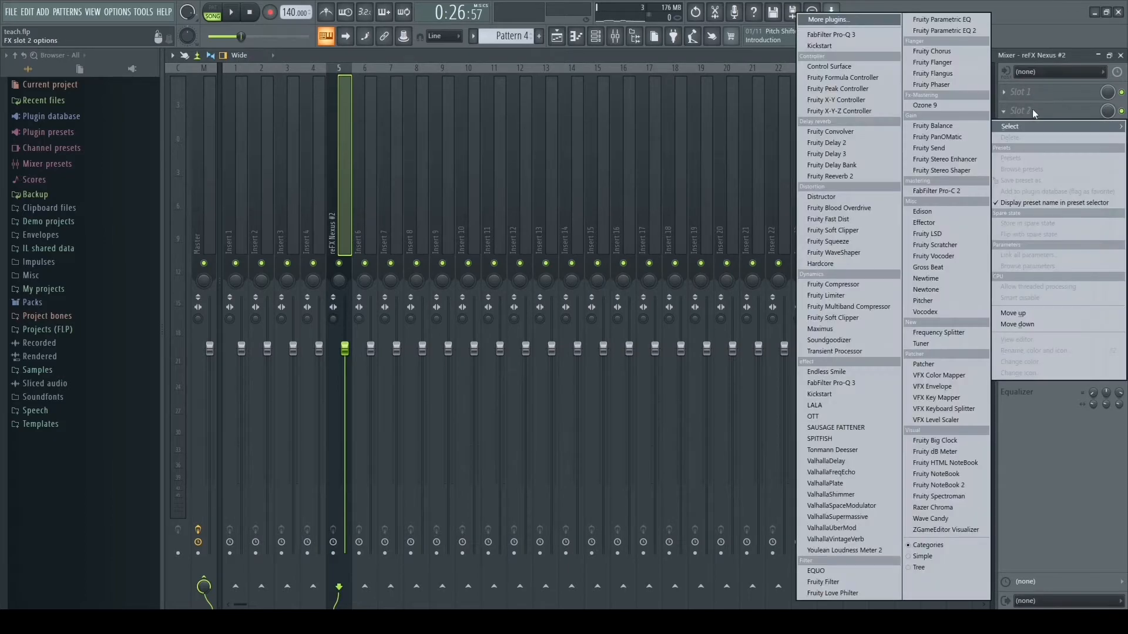
click(557, 37)
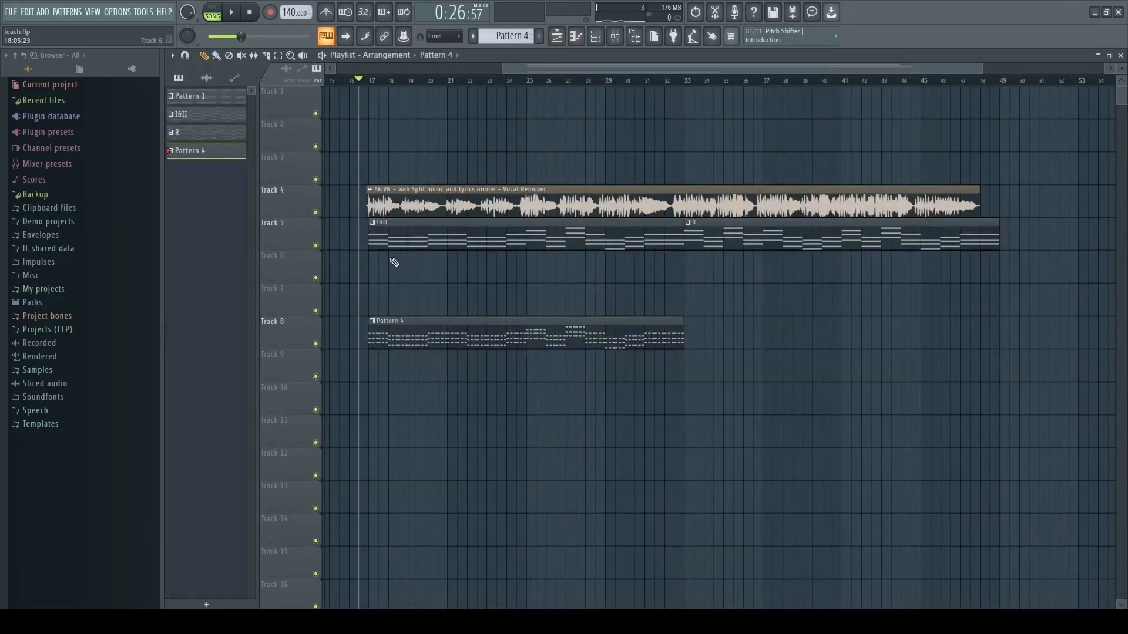
Step: Play the song from just before bar 17, check the instrument levels in the channel rack, and stop
scroll(521, 135, up, 5)
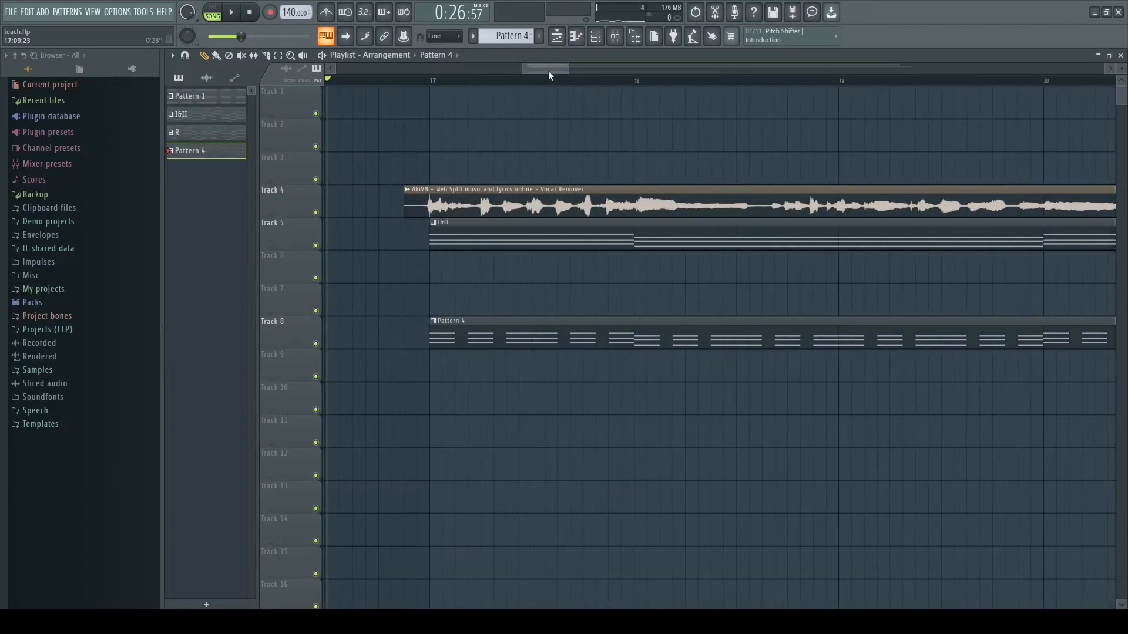
key(space)
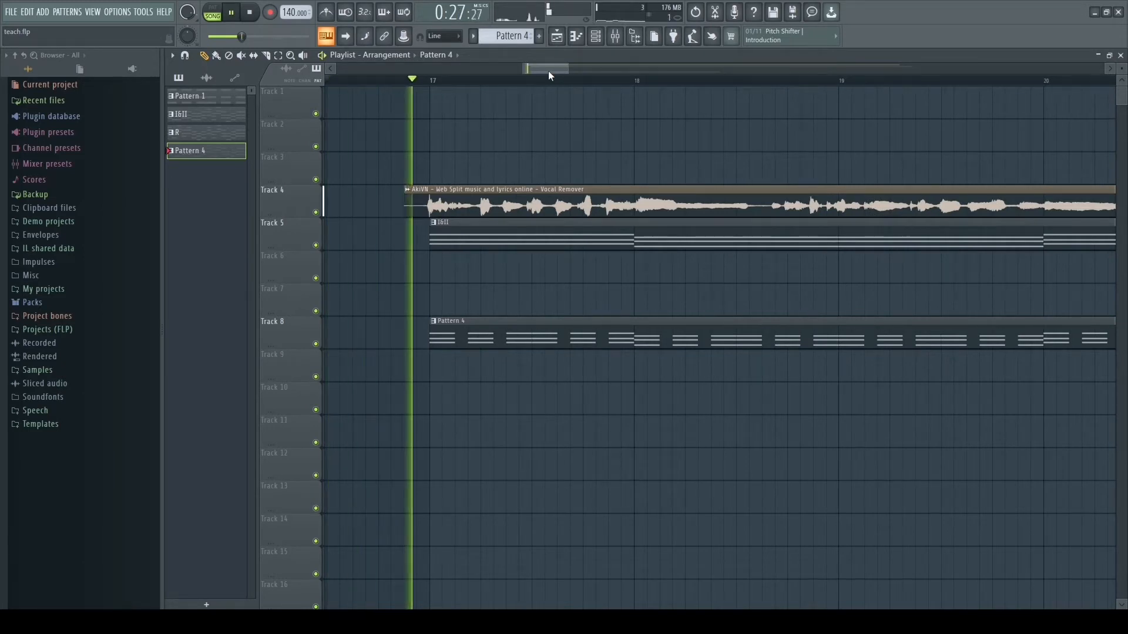
scroll(531, 282, down, 3)
scroll(531, 282, down, 4)
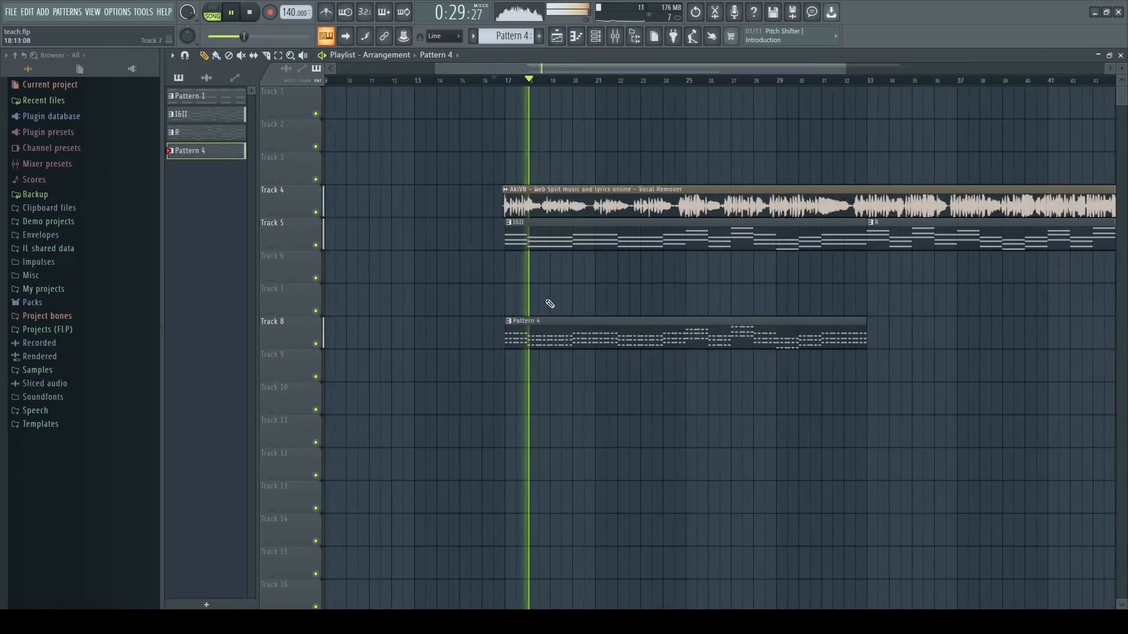
drag(537, 69, 567, 71)
click(597, 42)
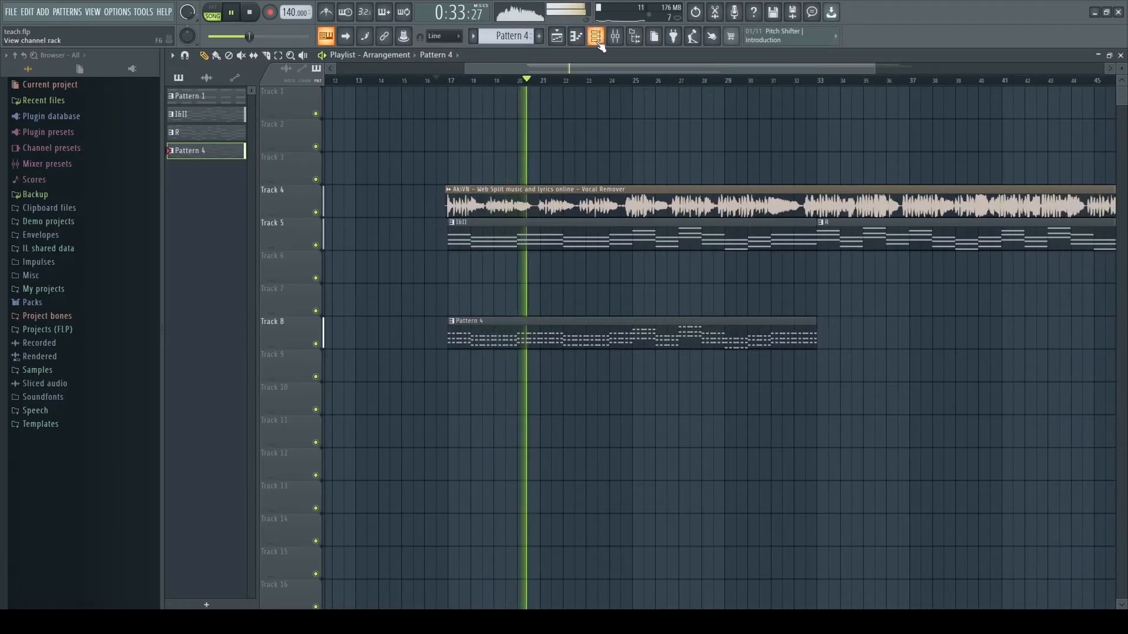
click(597, 42)
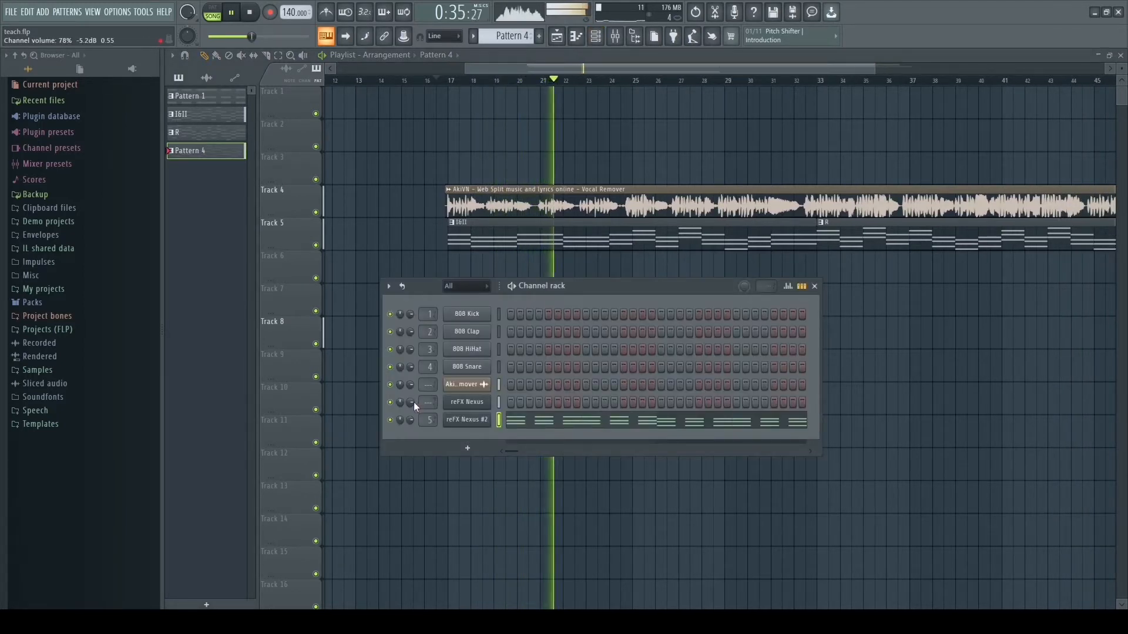
key(space)
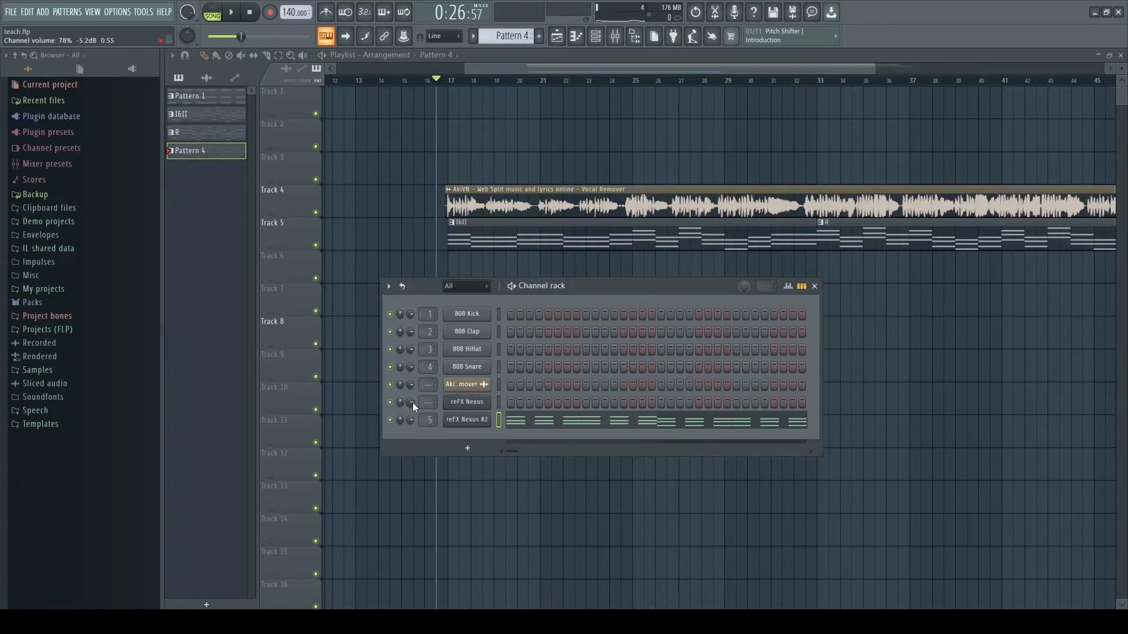
Step: Restart song playback and lower the reFX Nexus channel's volume, then go back to the I&II pattern in the playlist
key(space)
drag(410, 401, 410, 419)
click(624, 229)
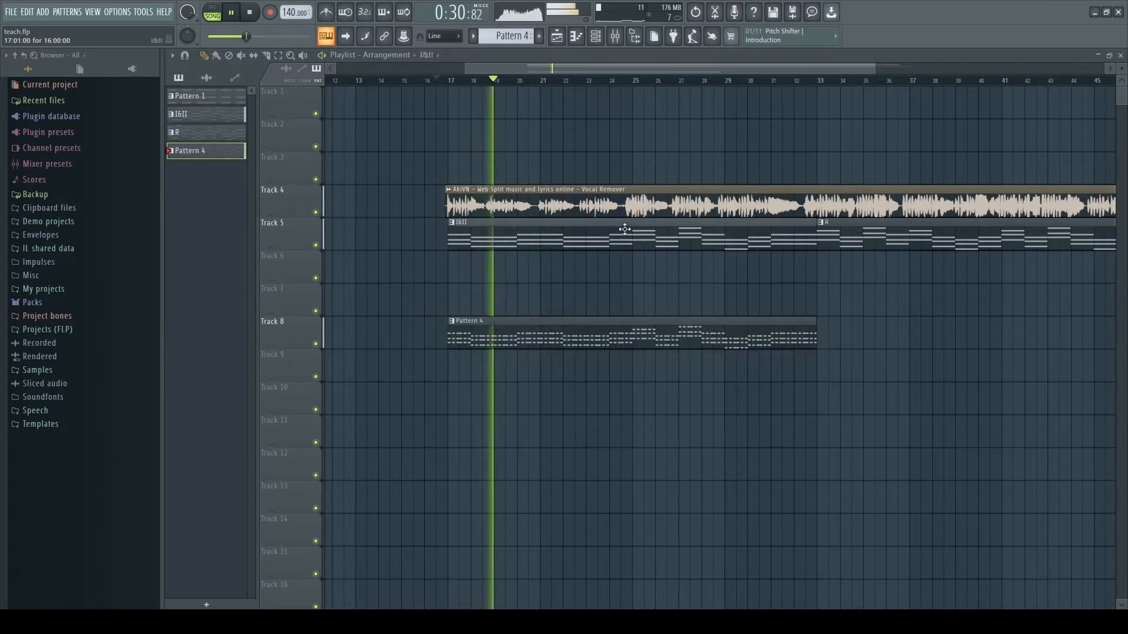
Step: Listen to the song up to about bar 30, briefly switching the metronome on and off again
drag(640, 68, 701, 67)
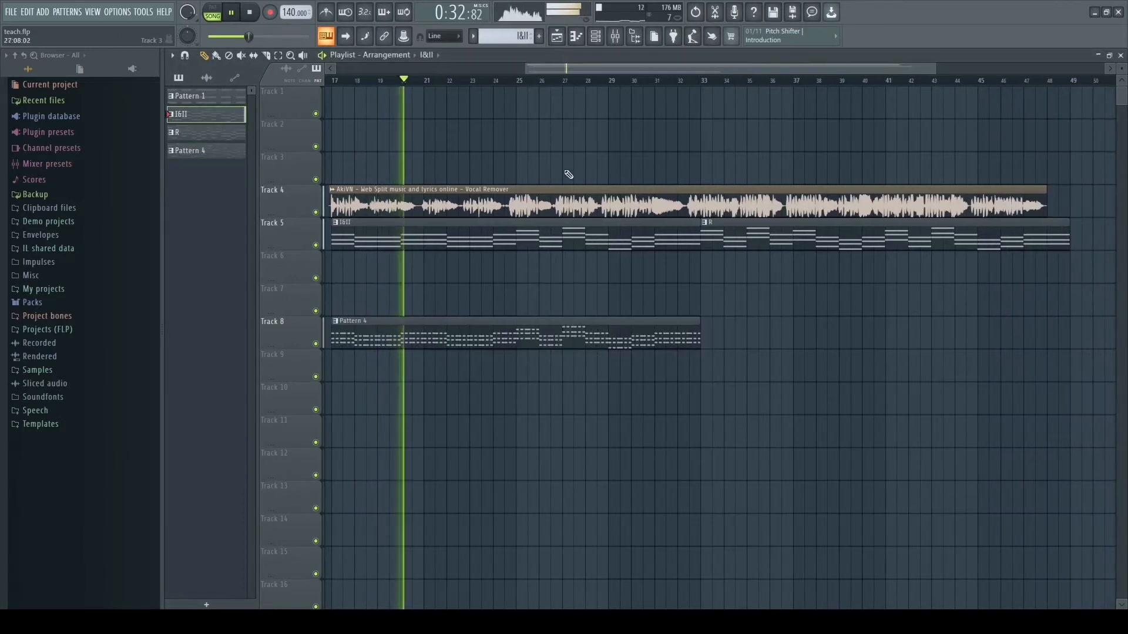
drag(604, 68, 635, 79)
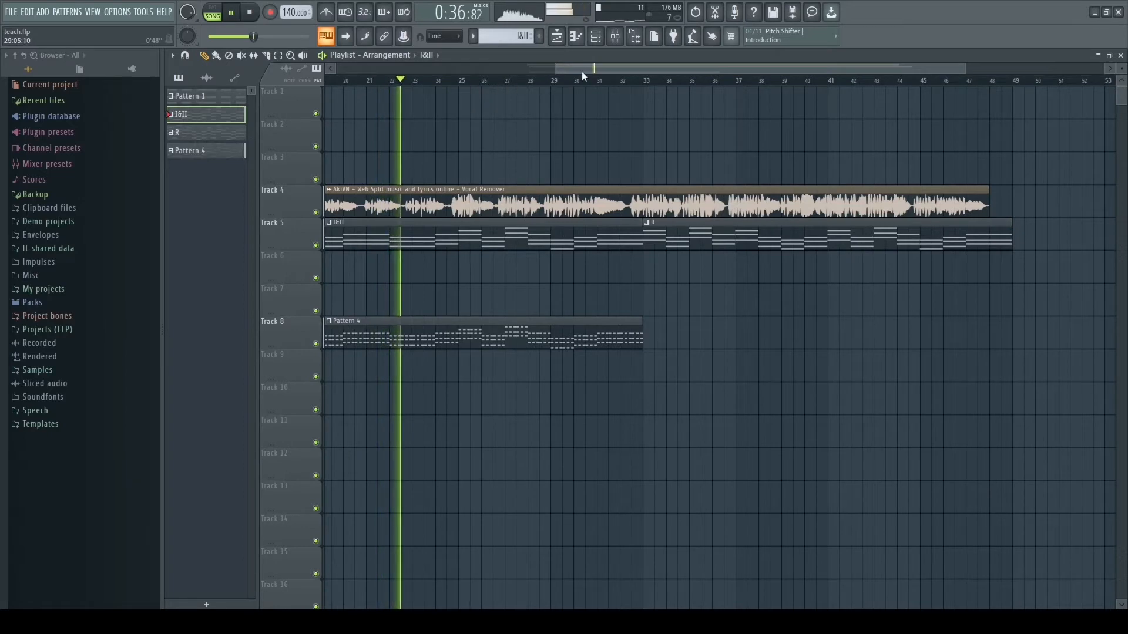
click(337, 18)
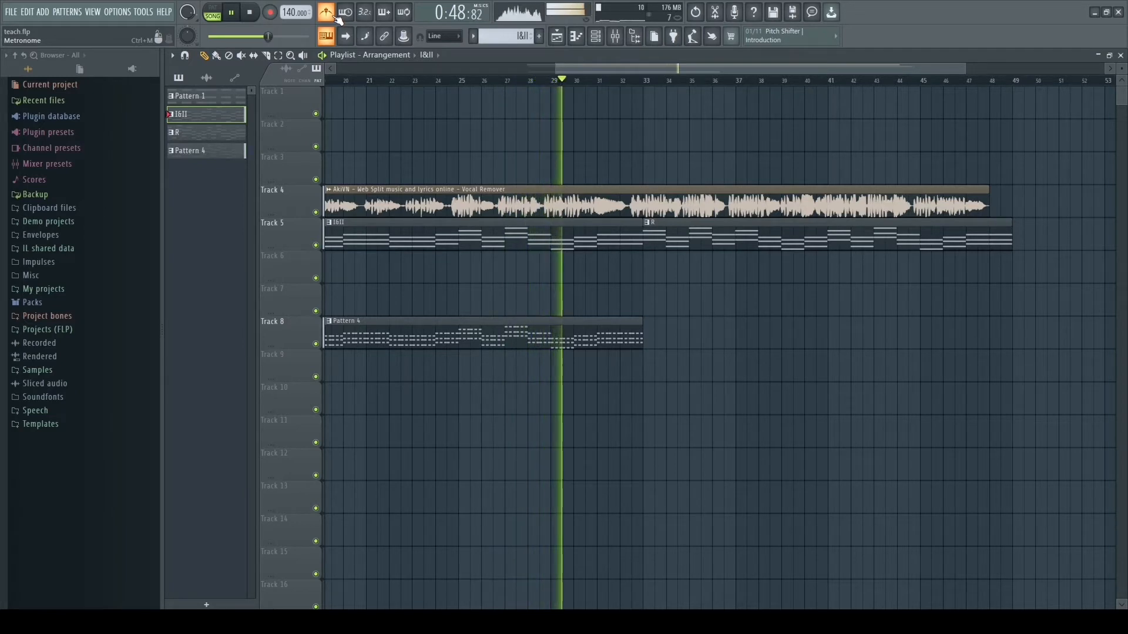
click(334, 16)
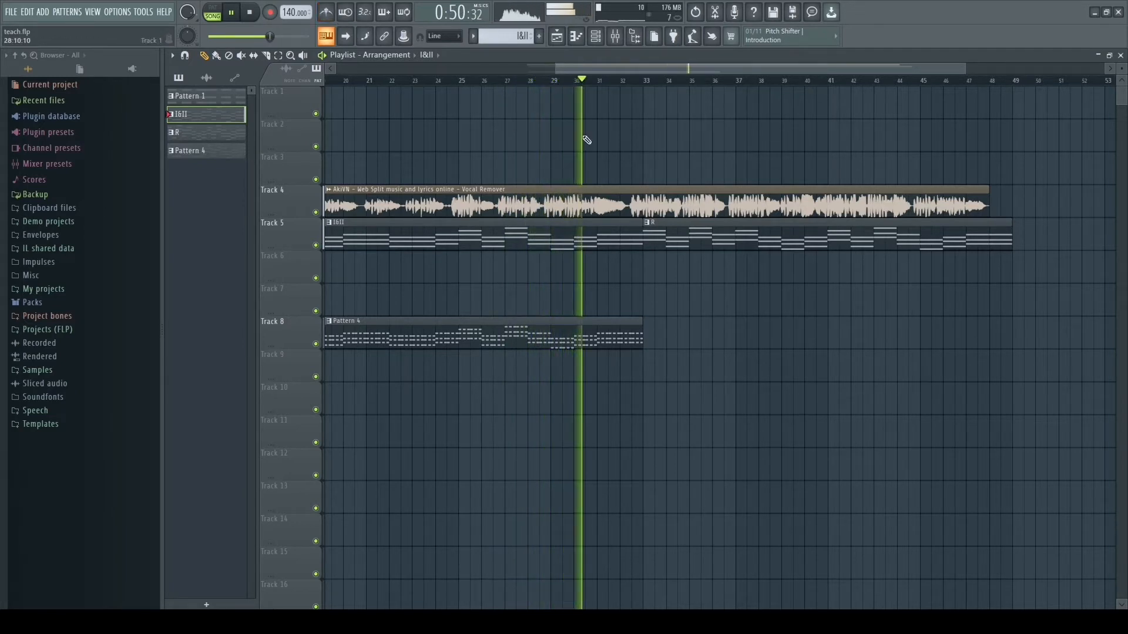
Step: Stop playback and assign the vocal clip on Track 4 to free mixer track 6
double_click(663, 202)
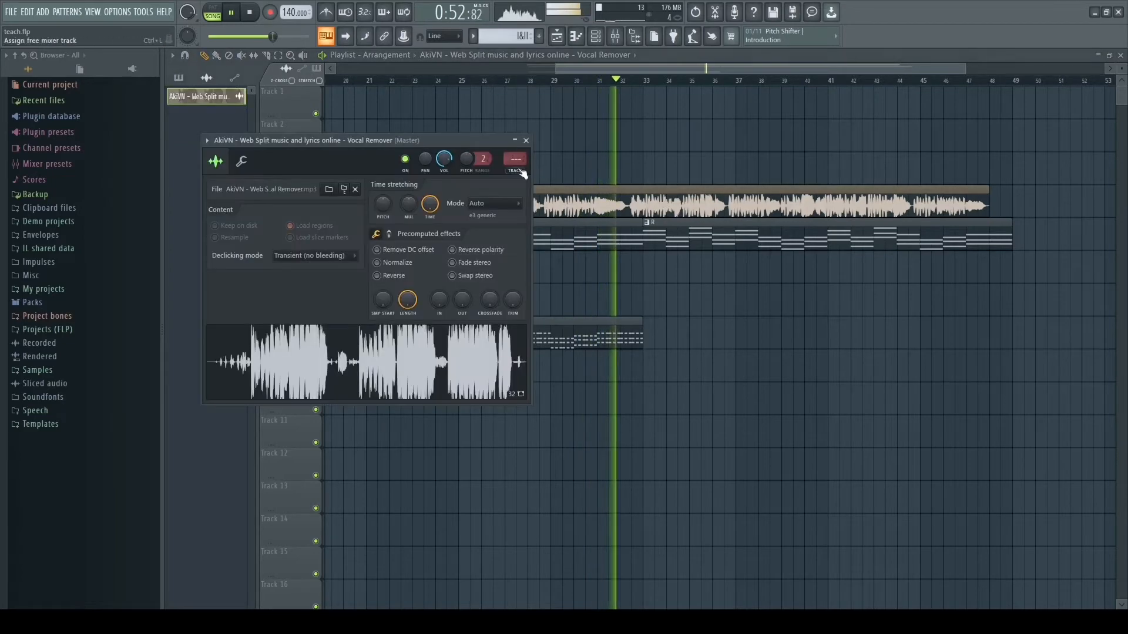
key(space)
click(685, 198)
scroll(587, 249, down, 3)
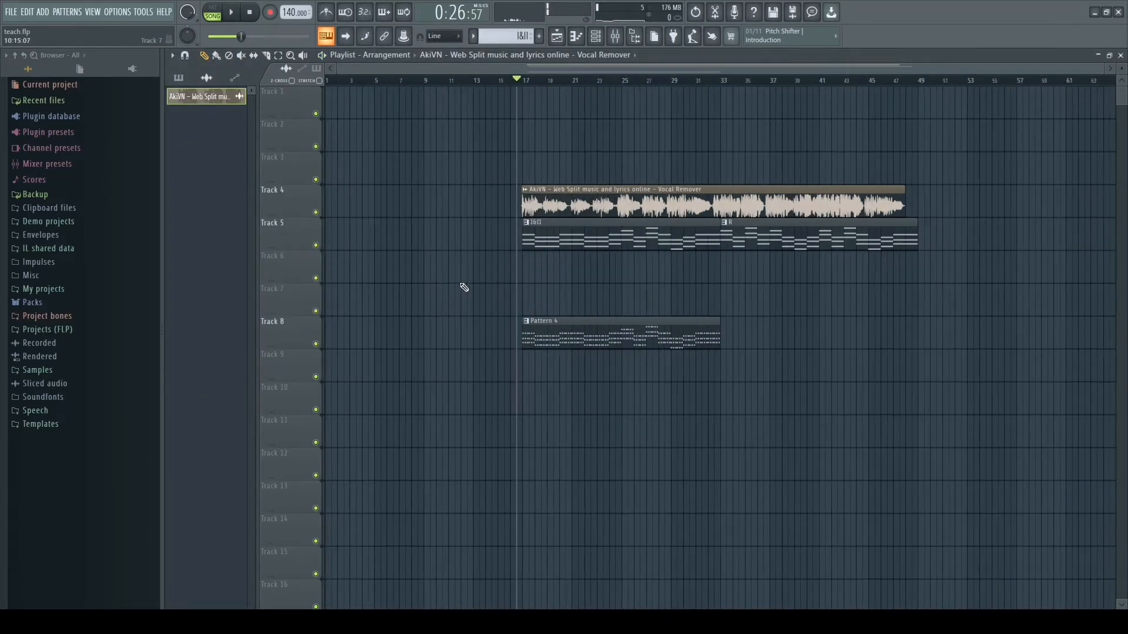
scroll(517, 250, up, 4)
double_click(565, 204)
click(515, 170)
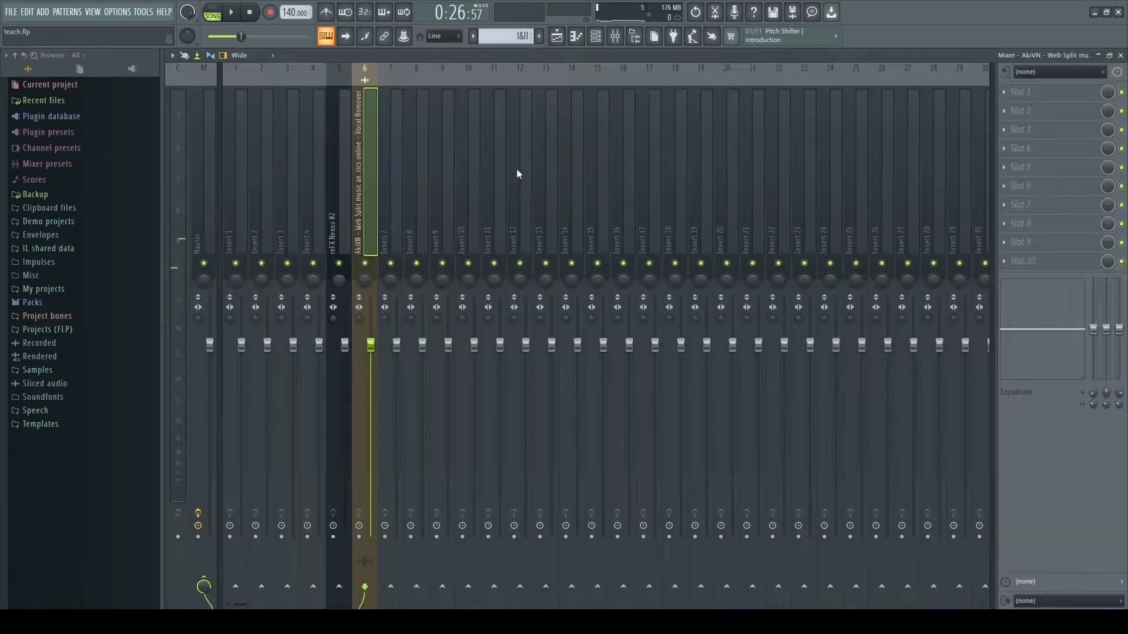
Step: Insert Fruity Parametric EQ 2 in the vocal track's first effect slot and look through its presets
click(1056, 93)
mouse_move(1029, 109)
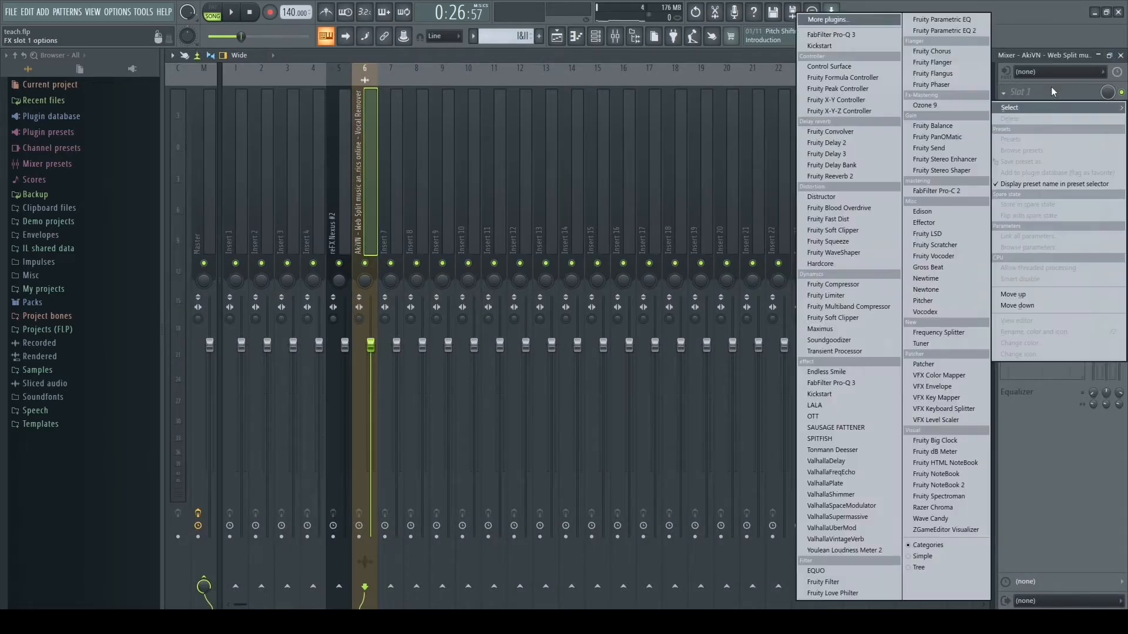
click(955, 34)
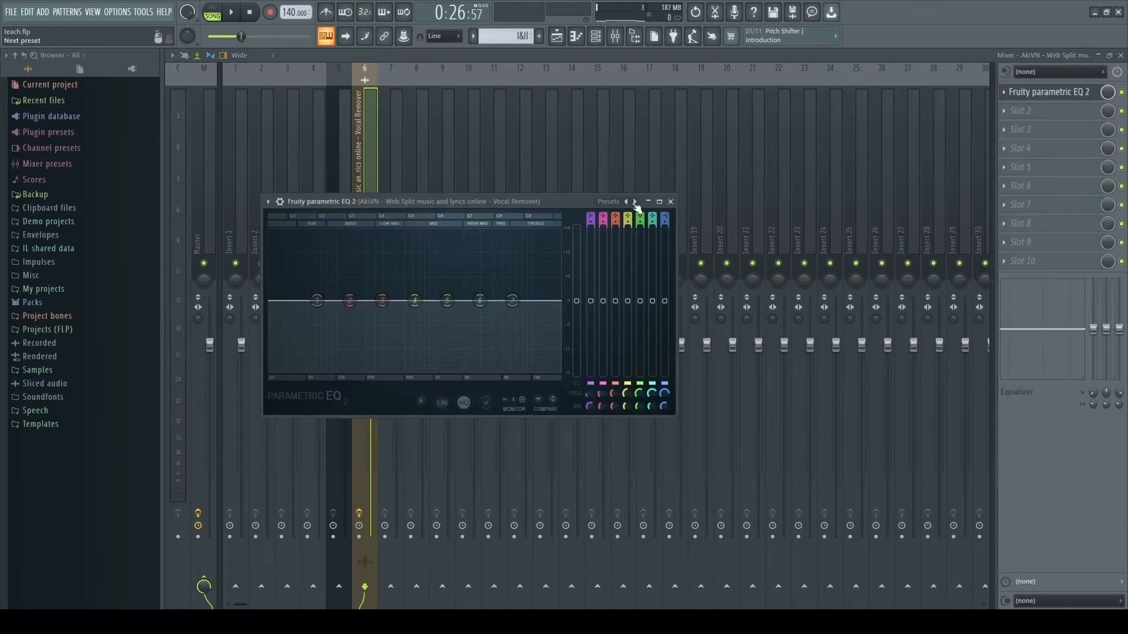
click(616, 203)
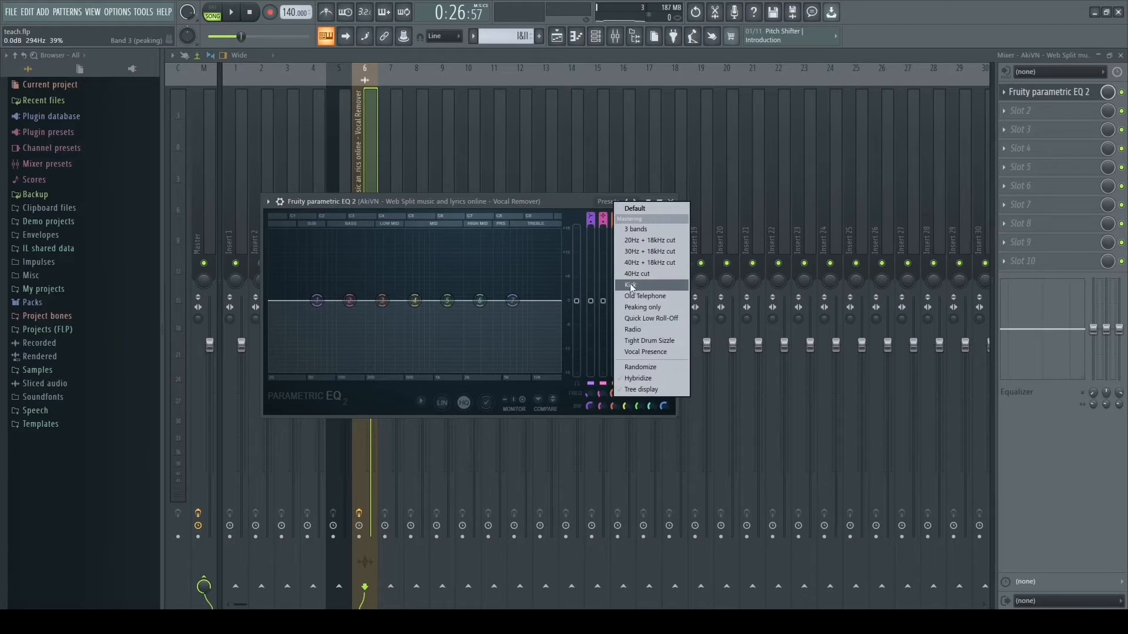
click(492, 211)
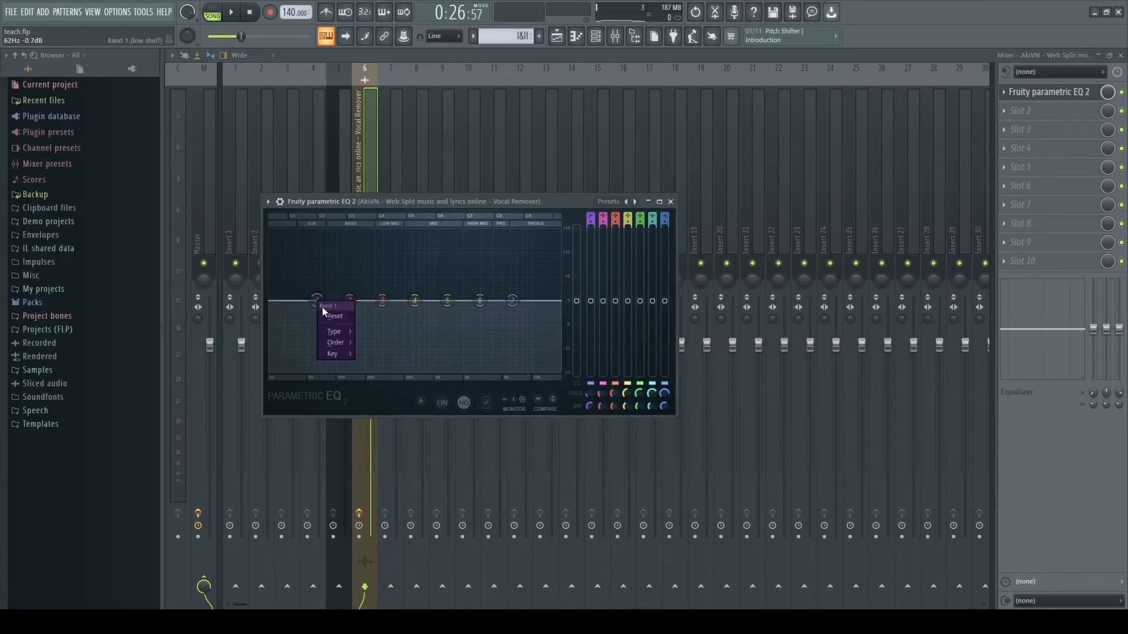
Step: Set the vocal EQ's band 1 to high pass, raise its cutoff frequency, and close the EQ
mouse_move(332, 332)
click(379, 354)
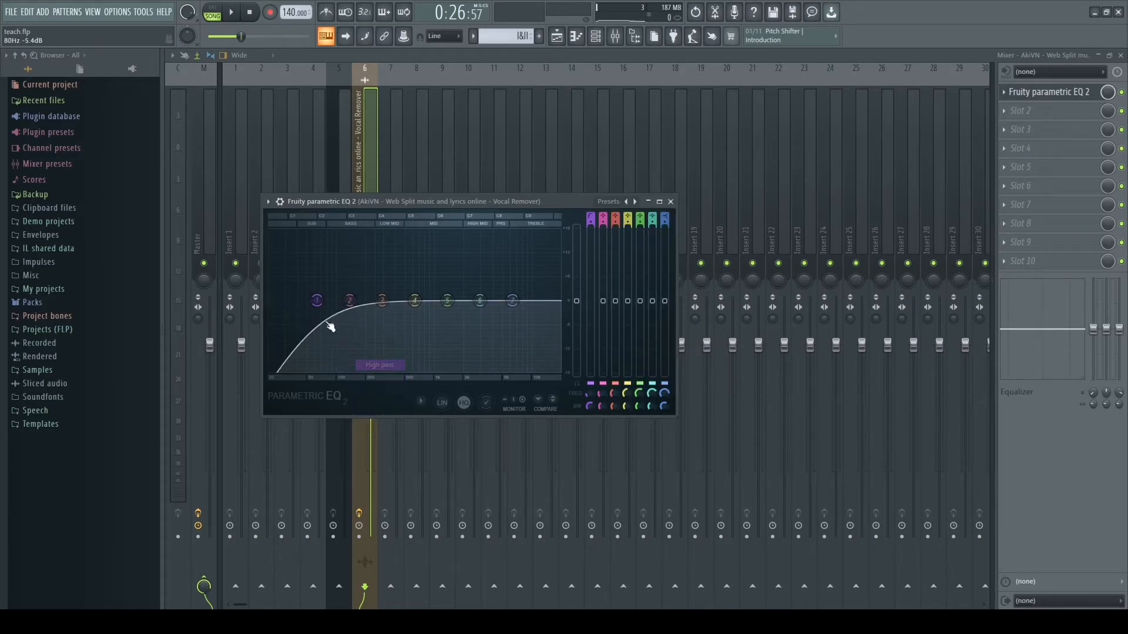
drag(317, 301, 341, 301)
click(1038, 91)
Step: Add Fruity Reeverb 2 in the vocal's second effect slot, lowering its wet level and slightly raising its early reflections level
click(1025, 110)
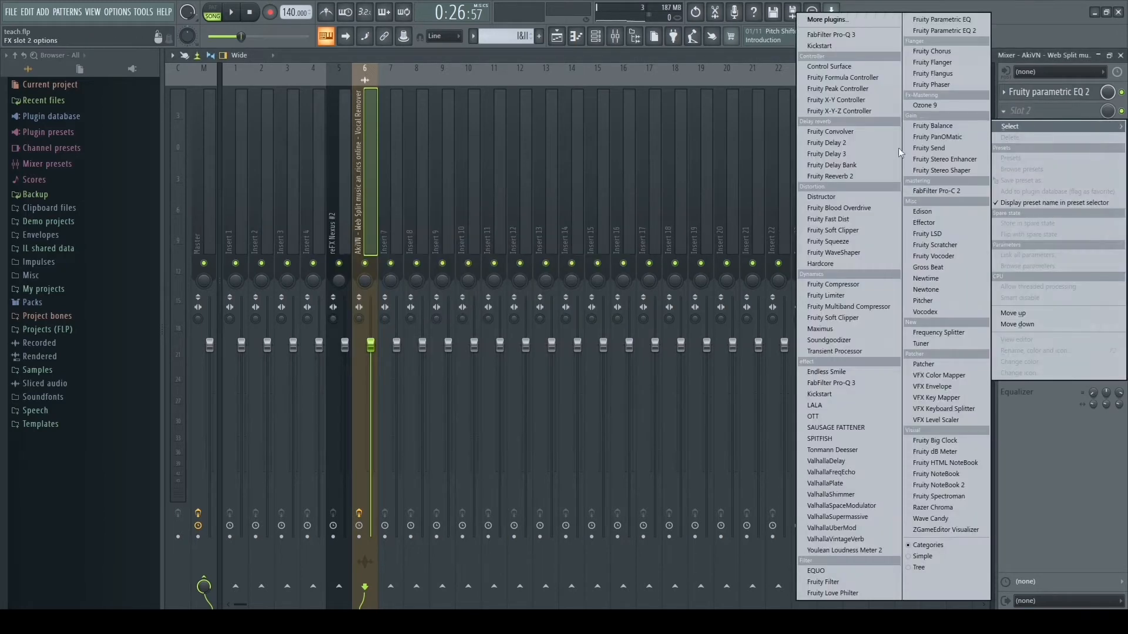
click(822, 179)
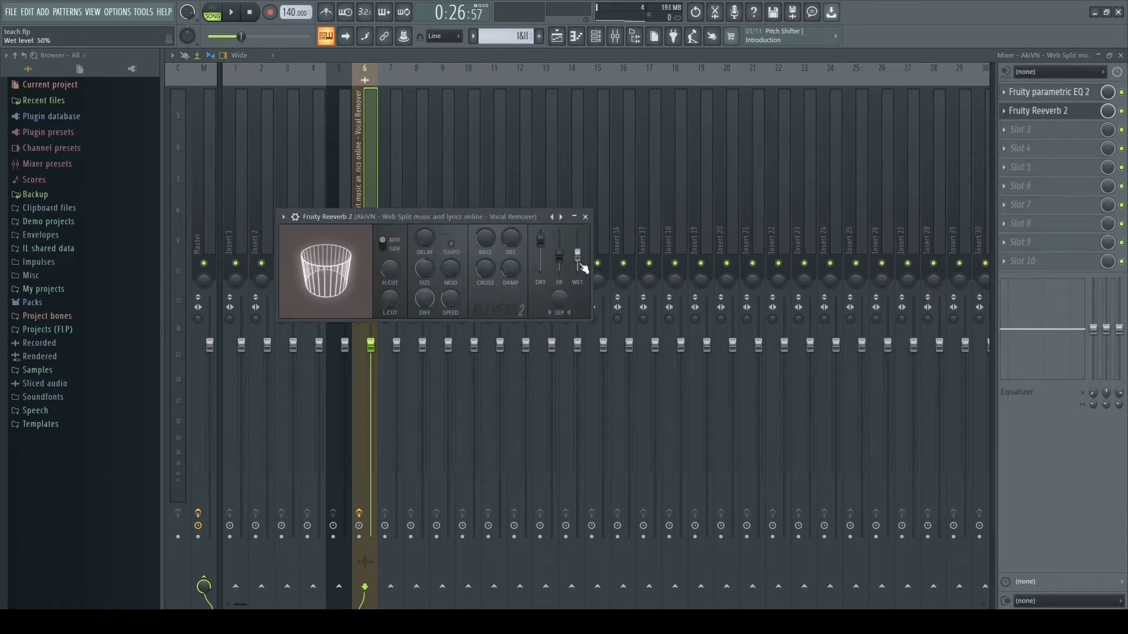
drag(579, 255, 580, 259)
drag(560, 258, 560, 254)
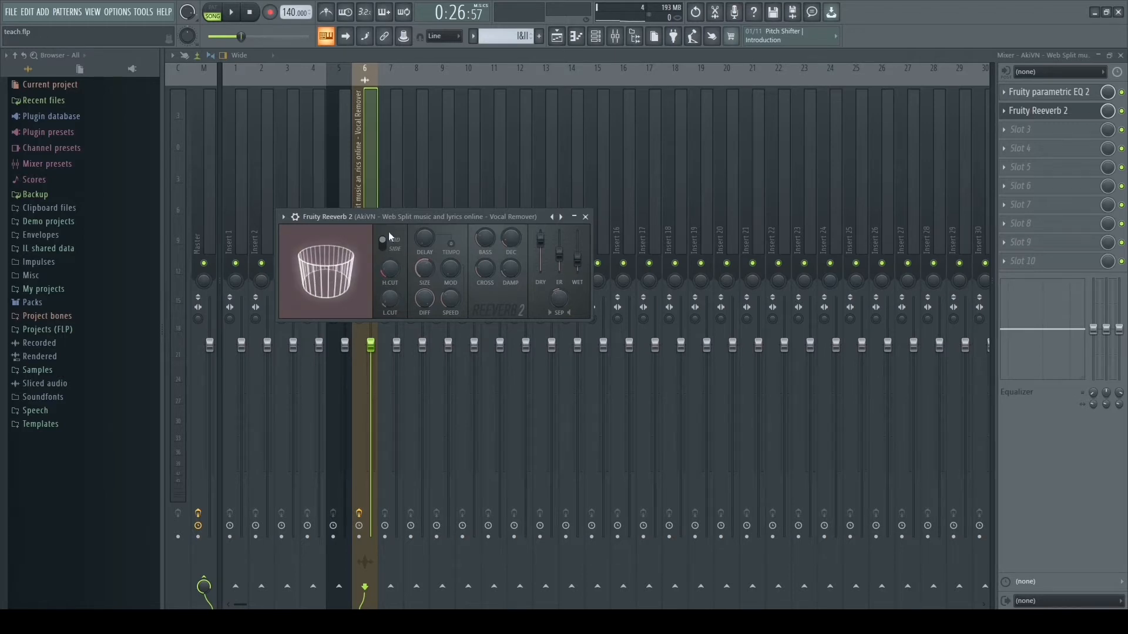
drag(447, 217, 501, 228)
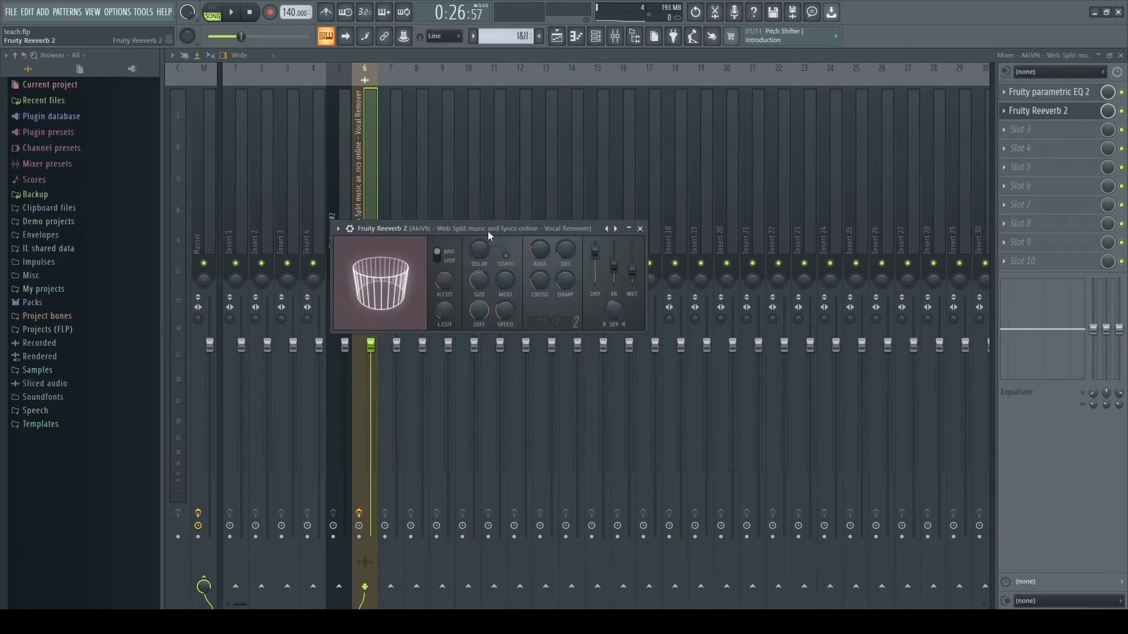
click(1064, 94)
click(1058, 111)
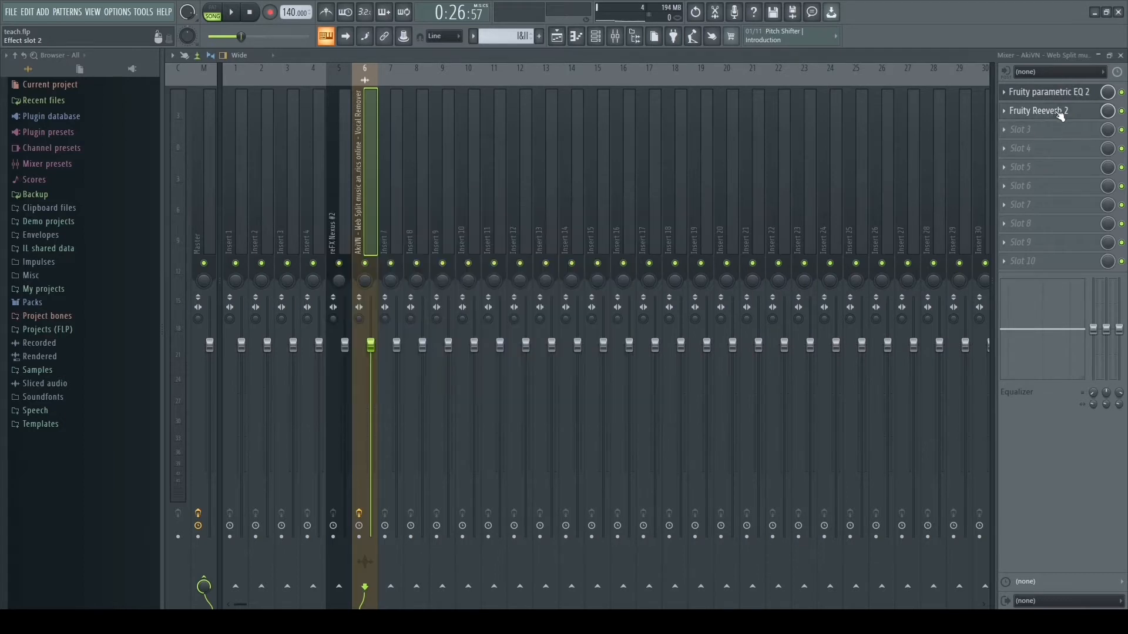
click(1051, 93)
Step: Add Fruity Delay 2 in the vocal's third effect slot and choose a predefined delay time
click(1051, 129)
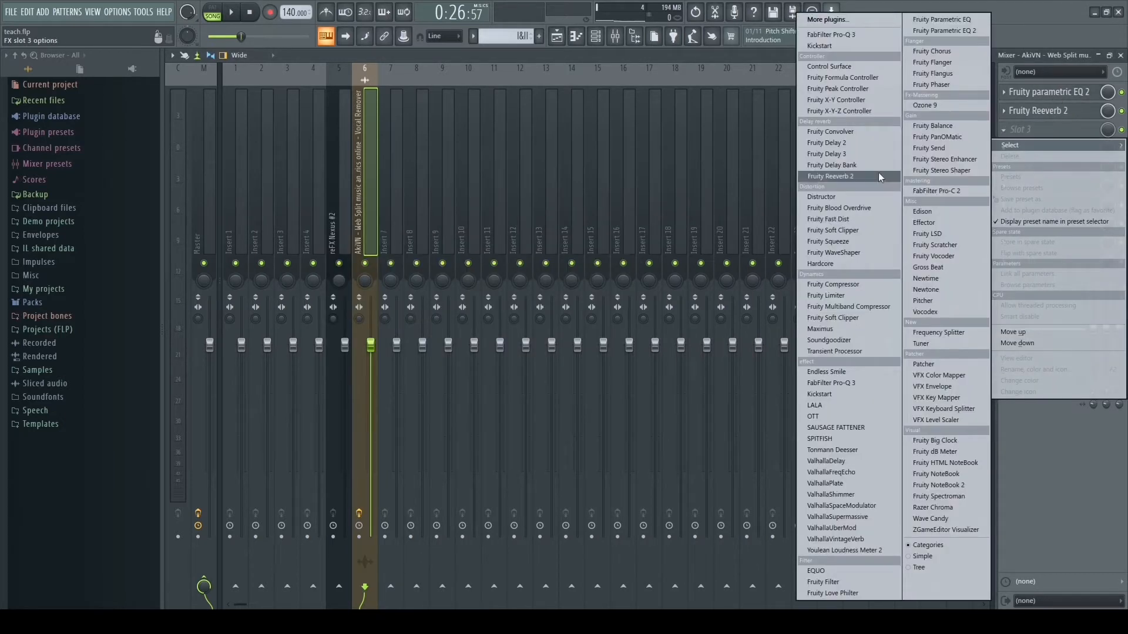
click(866, 143)
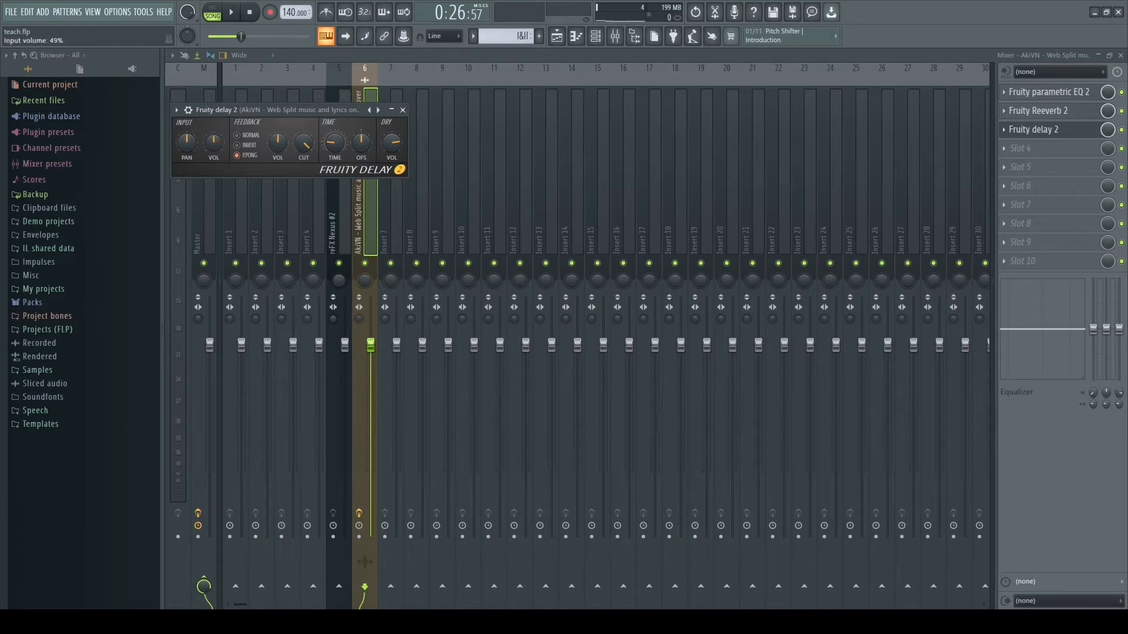
right_click(330, 149)
mouse_move(389, 166)
click(461, 192)
Step: Play the song, review the vocal's Fruity Reeverb 2, and lower the Fruity Delay 2 input volume to 24%
click(557, 36)
key(space)
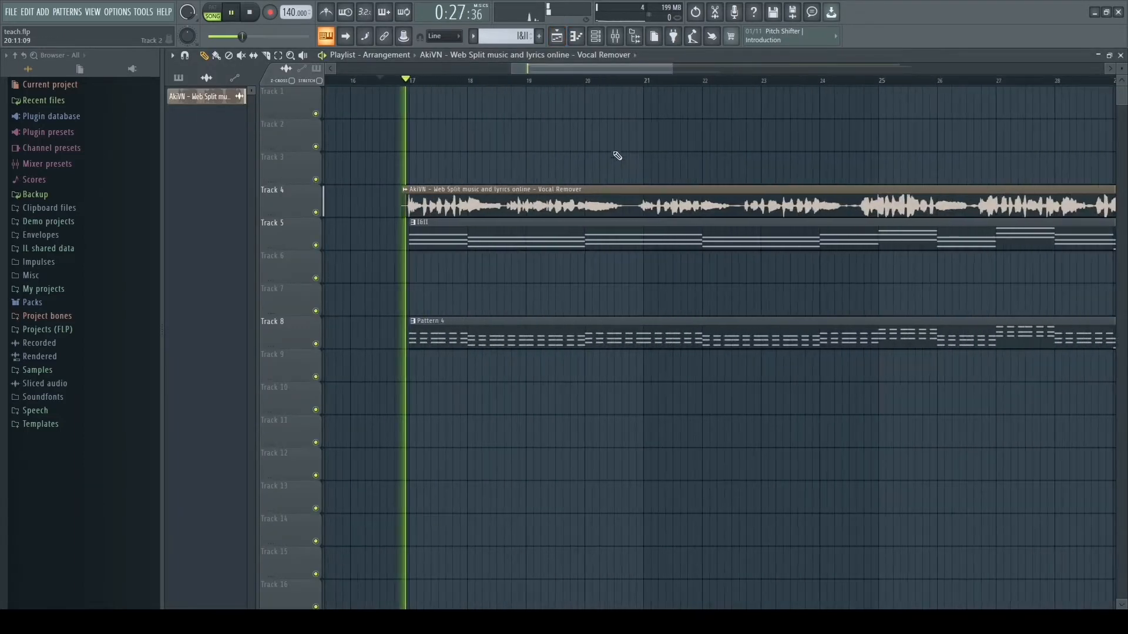
click(615, 37)
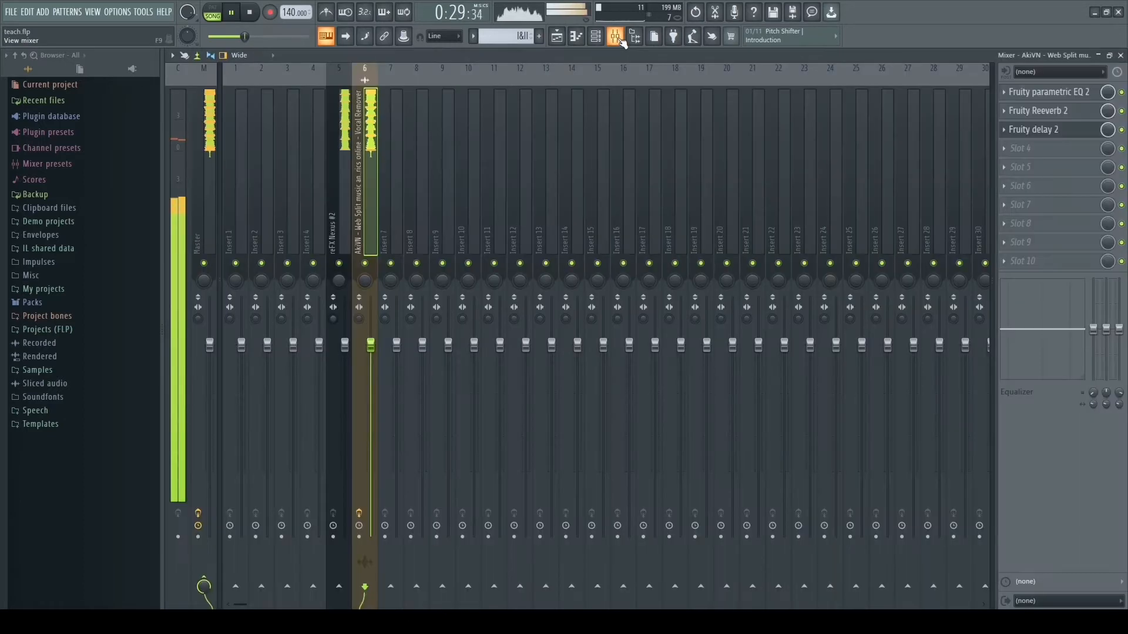
click(1083, 112)
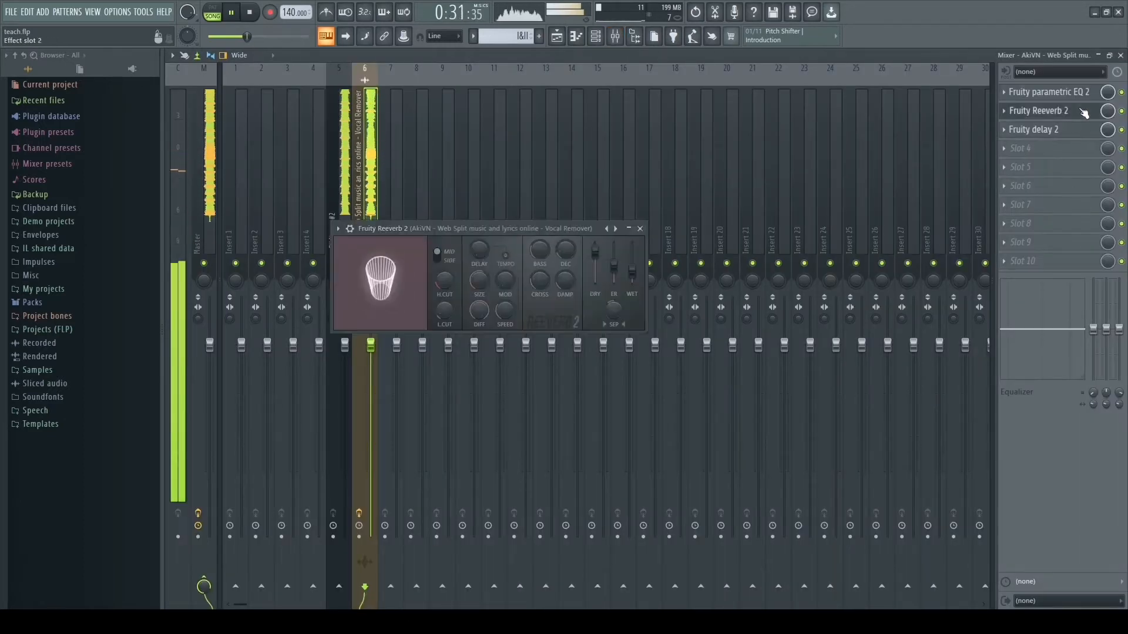
click(1038, 110)
click(1034, 129)
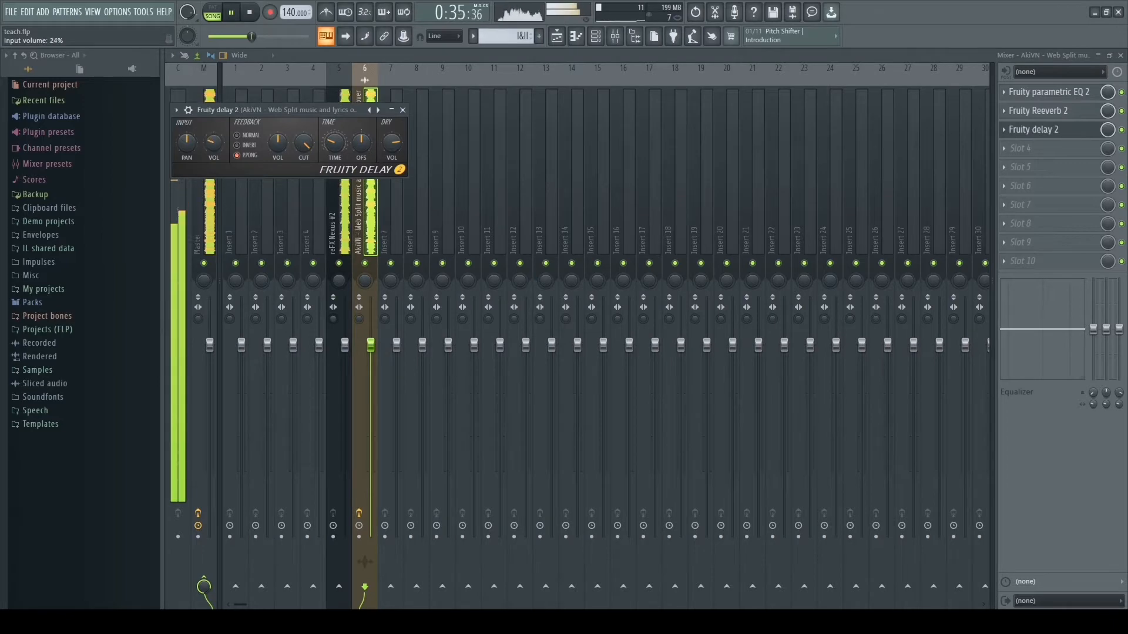
click(402, 110)
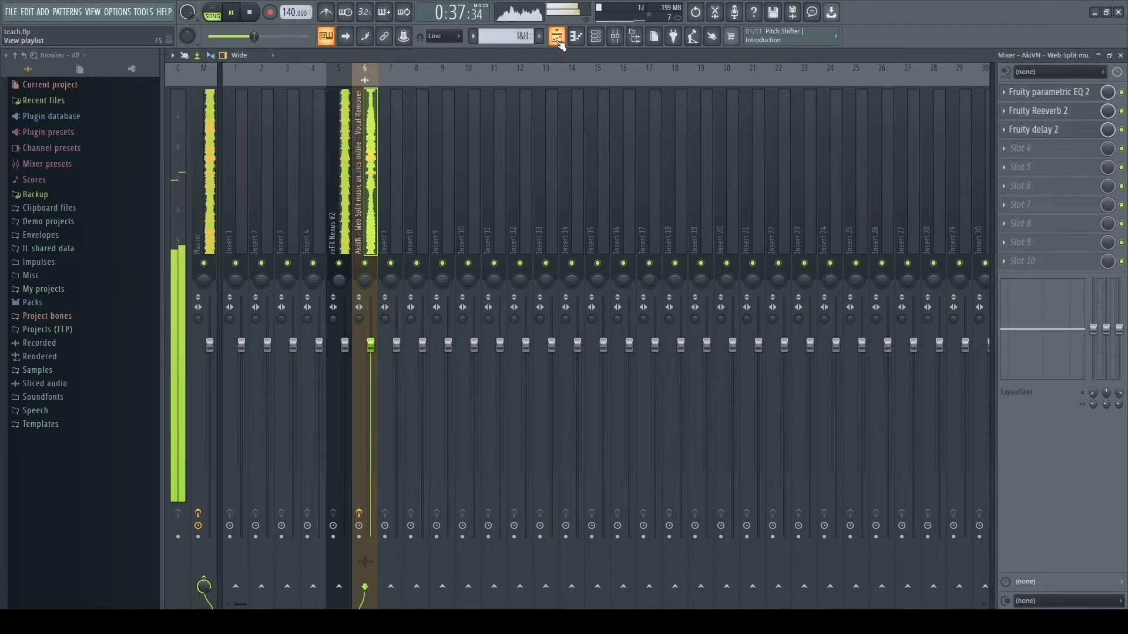
Step: Return to the playlist and keep listening to the processed vocal with the chords
key(F5)
scroll(652, 69, down, 4)
scroll(652, 68, up, 2)
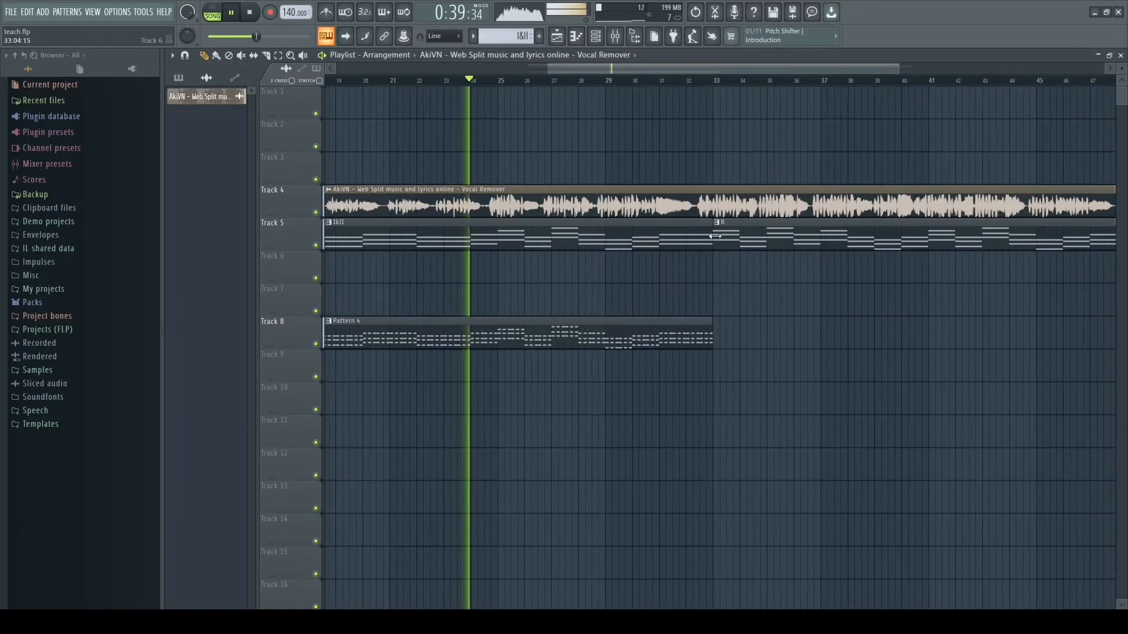
Step: Listen through the processed vocal with the chords up to about bar 32, glance at the mixer levels, and stop playback
drag(652, 68, 680, 68)
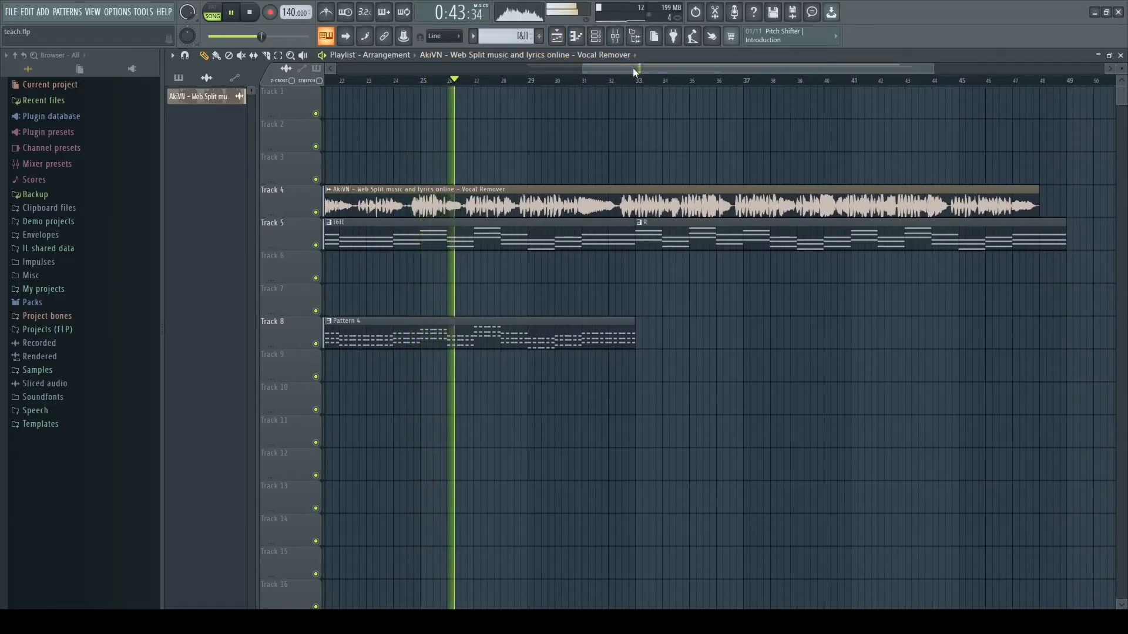
click(330, 13)
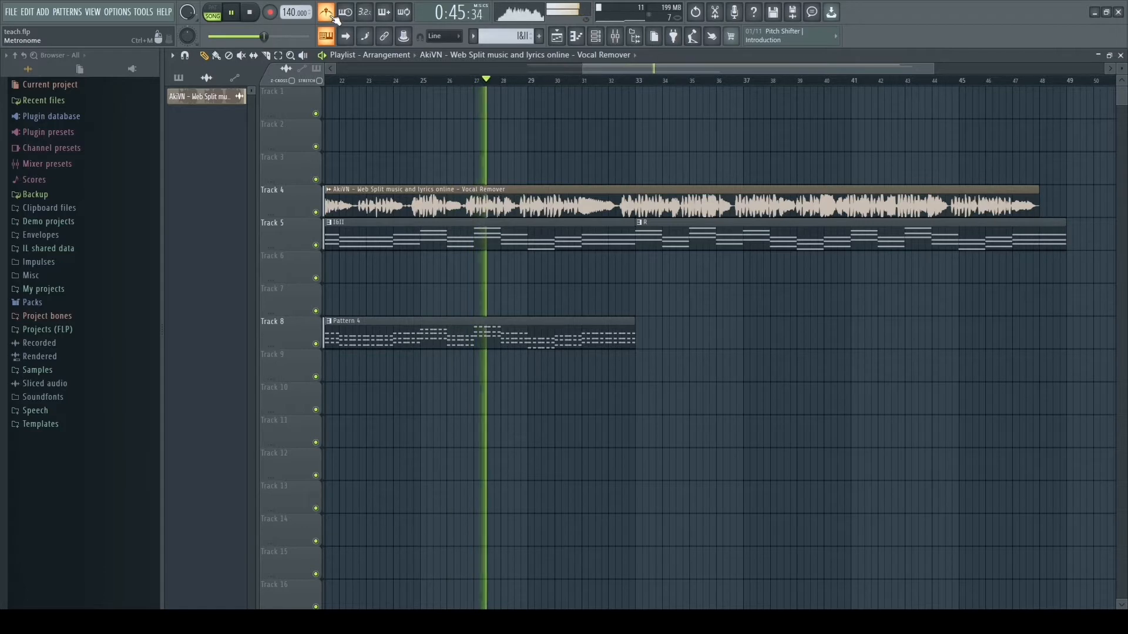
click(330, 14)
click(615, 36)
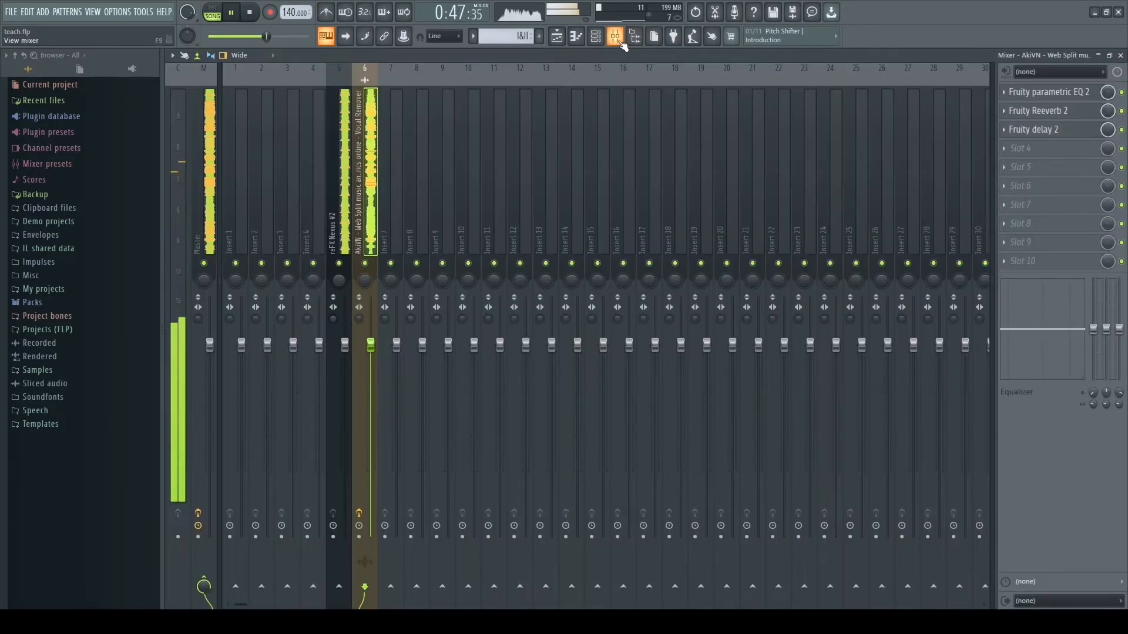
click(617, 39)
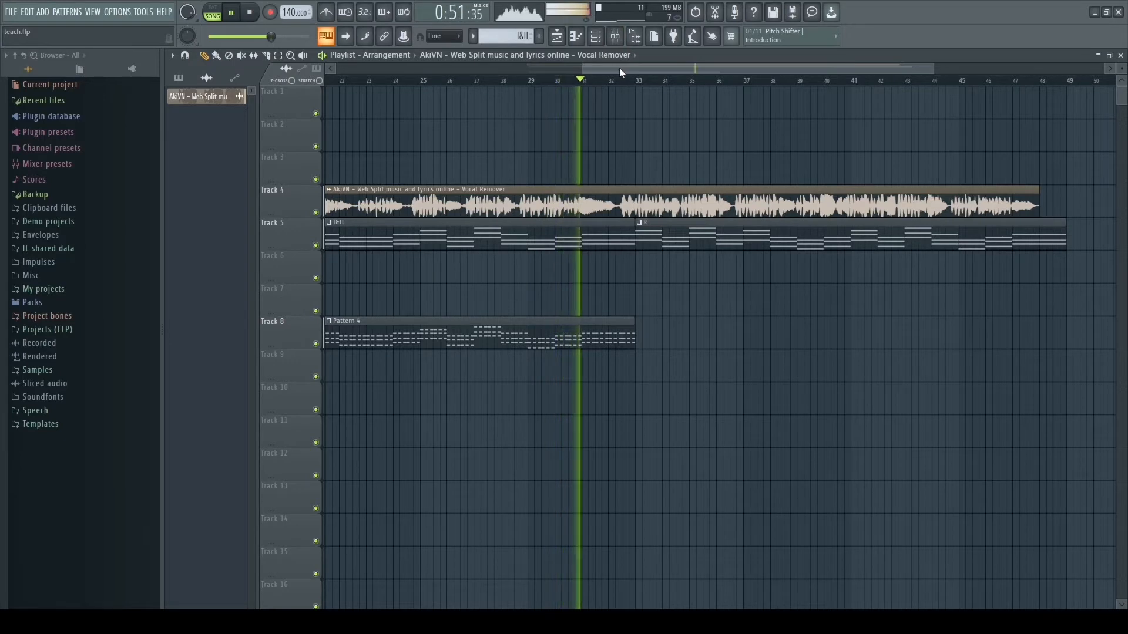
drag(620, 71, 670, 73)
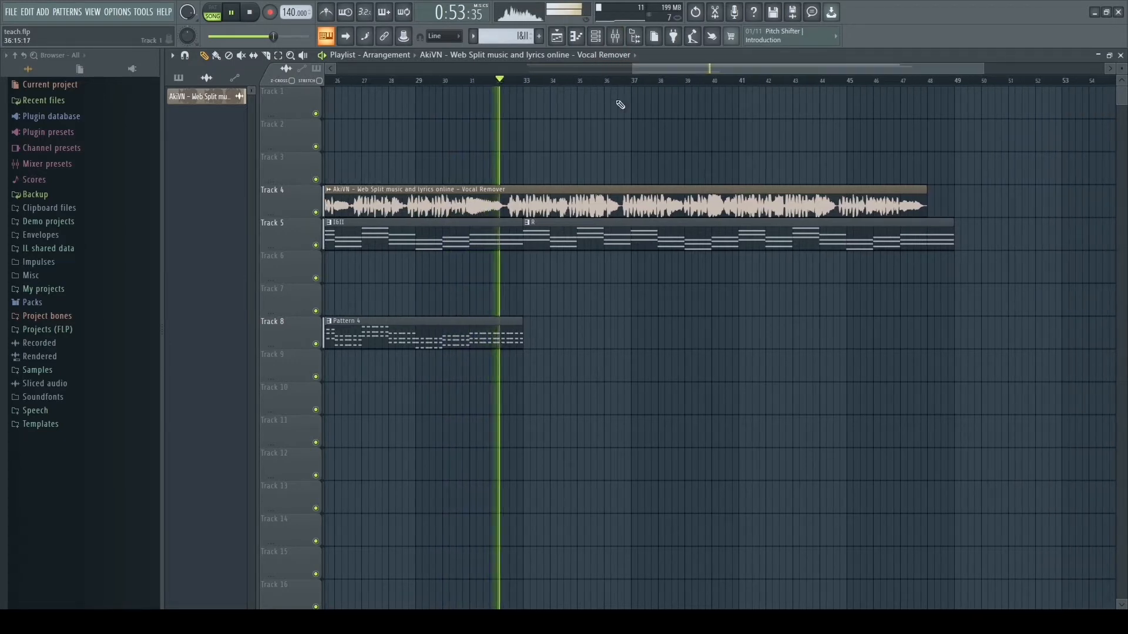
key(space)
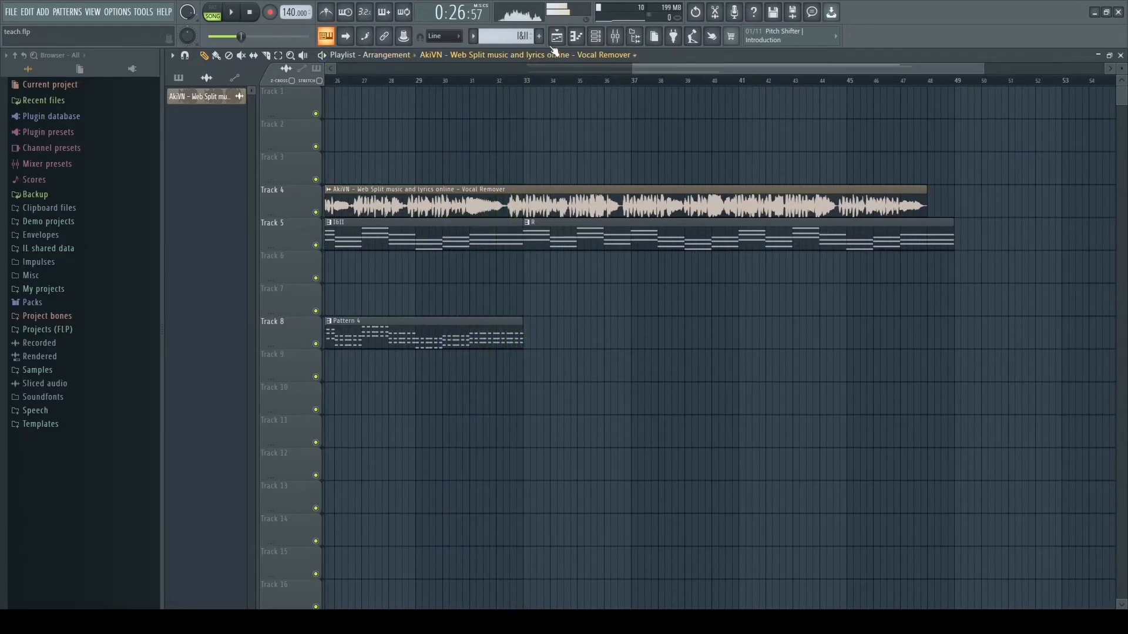
Step: Create a new pattern, Pattern 5, and place it on Track 9 at bar 33
click(541, 39)
scroll(575, 383, up, 2)
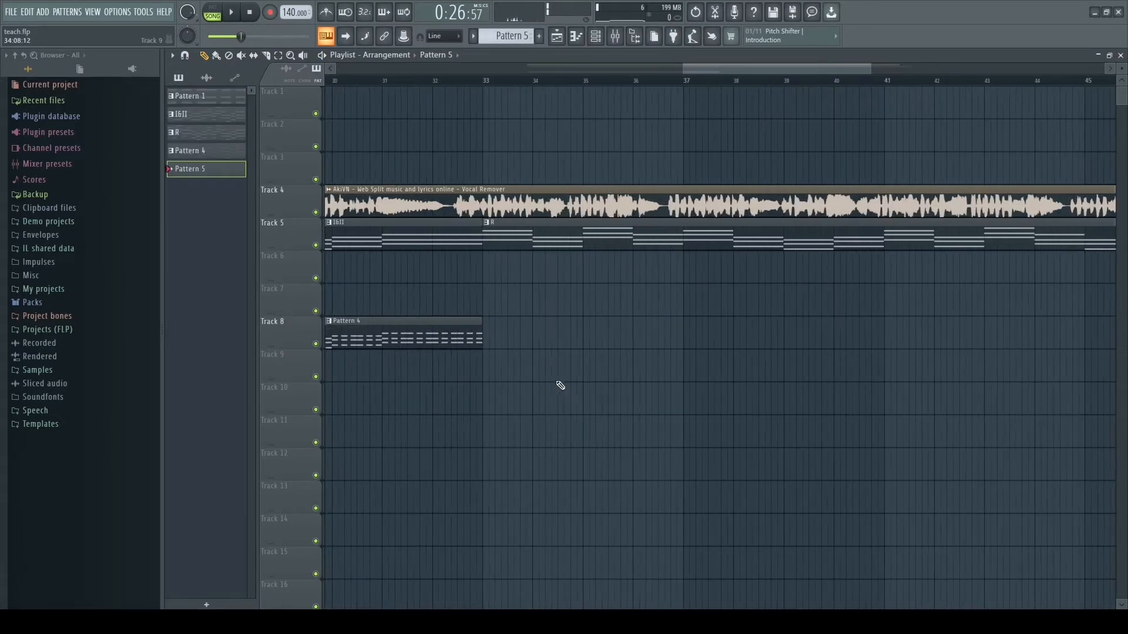
click(485, 369)
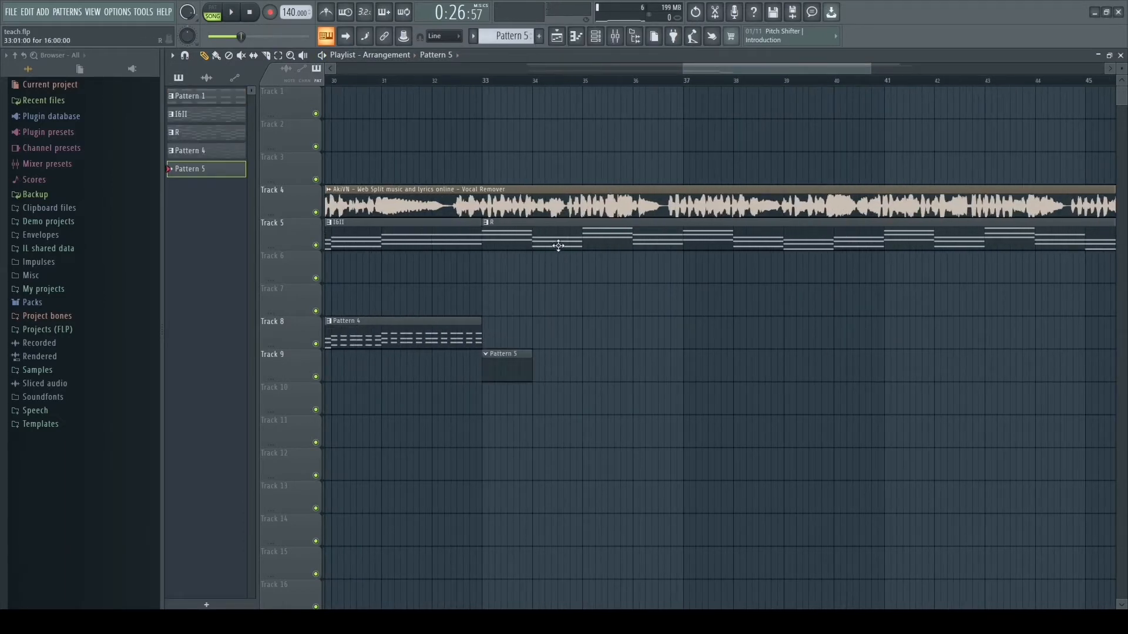
Step: Copy the reFX Nexus chord notes from pattern R
click(562, 245)
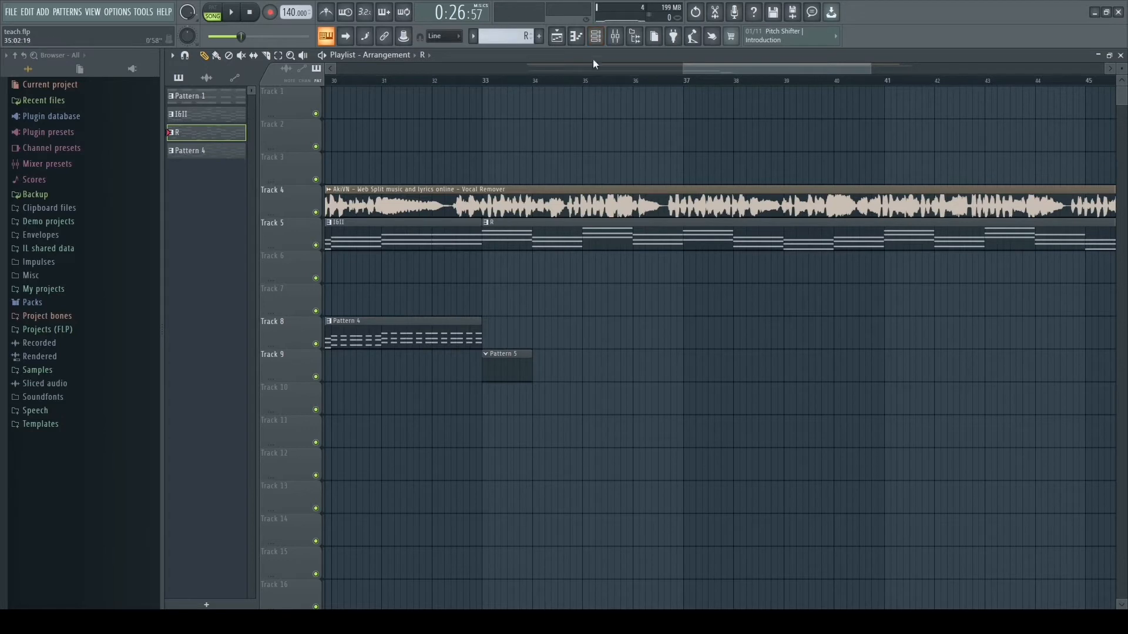
click(595, 36)
right_click(487, 404)
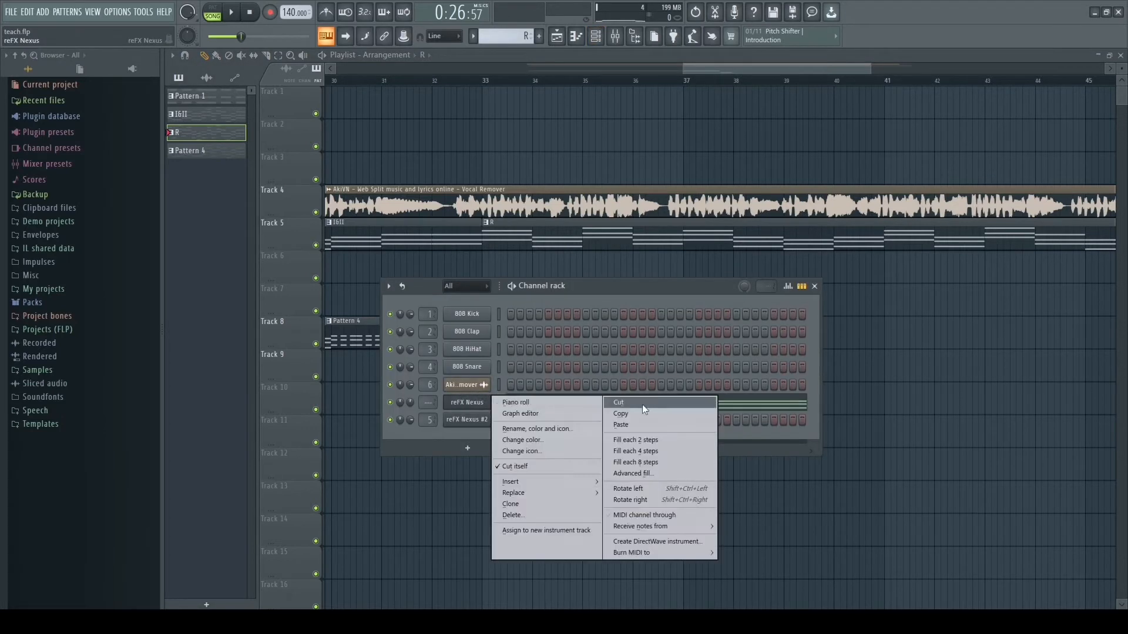
click(643, 412)
click(565, 265)
Step: Paste the copied chords into the reFX Nexus #2 channel of Pattern 5
click(523, 356)
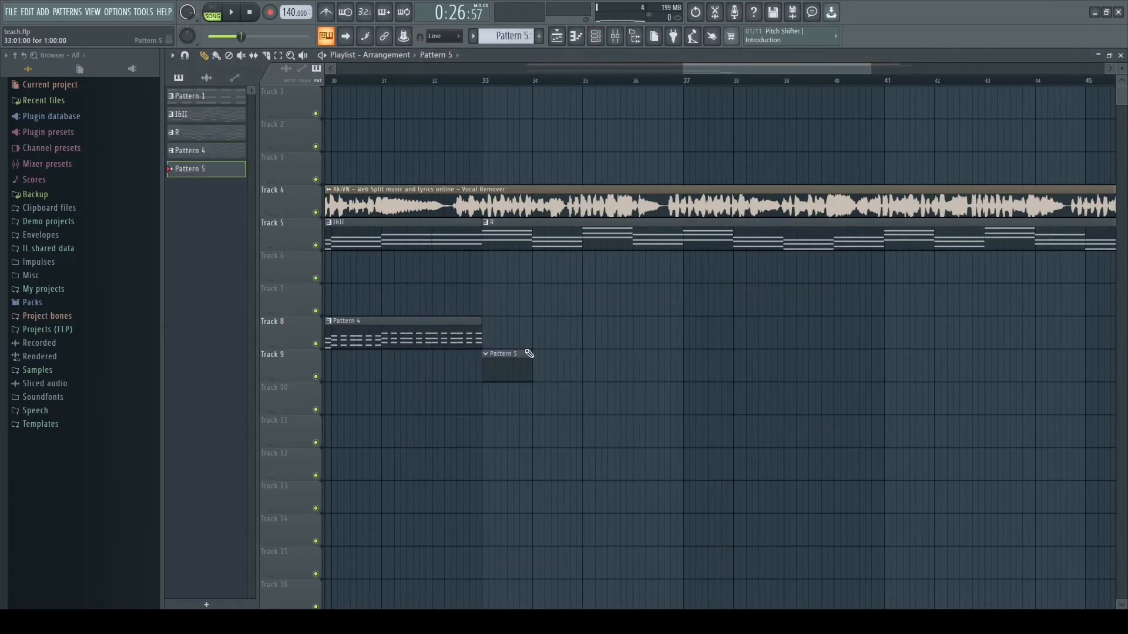
click(595, 37)
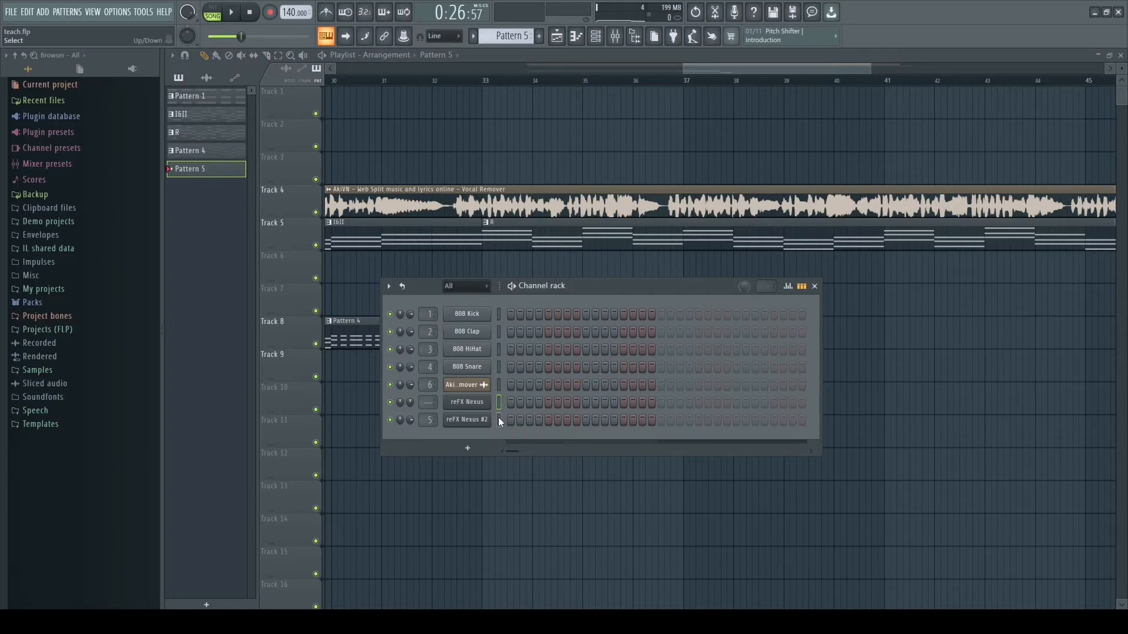
right_click(474, 421)
click(640, 442)
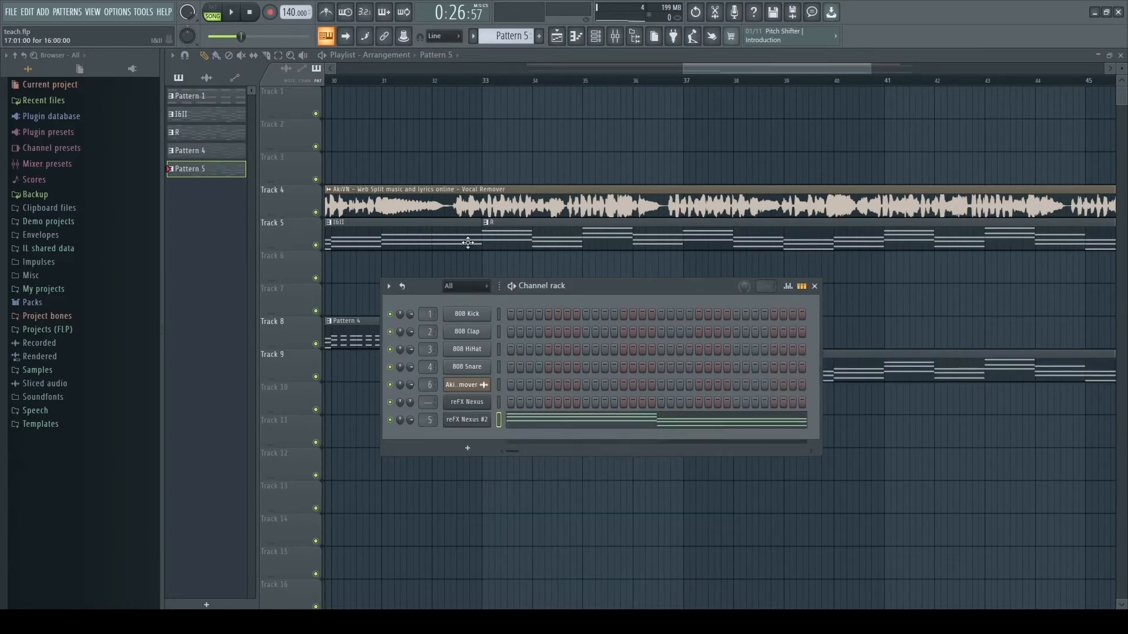
Step: Try splitting the Pattern 5 chords into four short hits per bar, and clear all of the pattern's notes
click(648, 424)
key(ctrl+a)
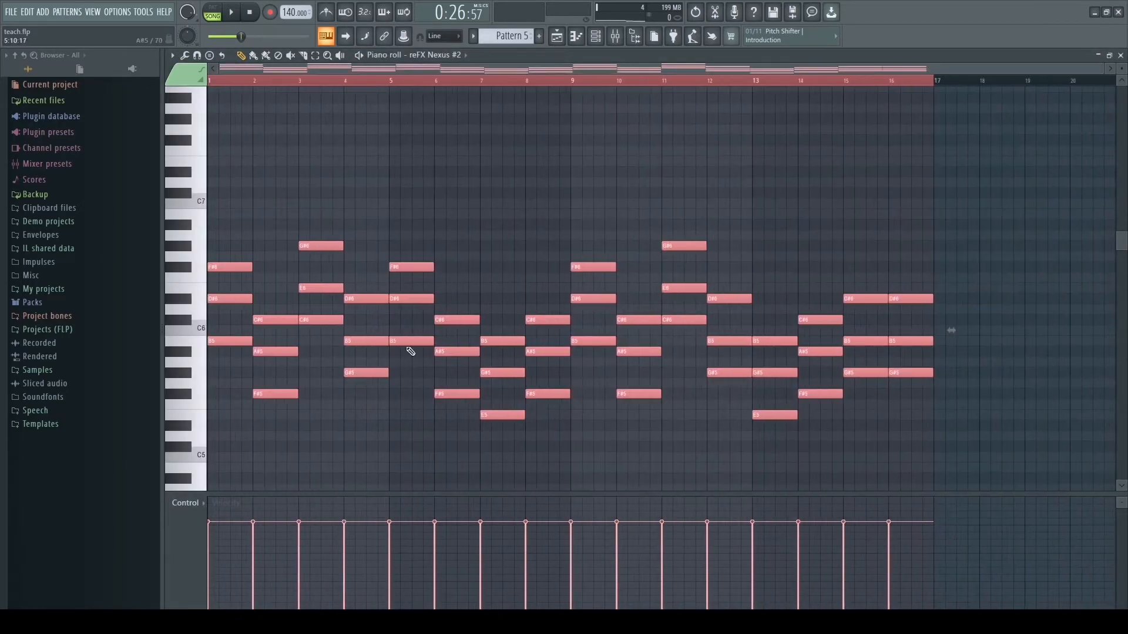
scroll(246, 339, up, 4)
drag(392, 341, 276, 343)
key(ctrl+a)
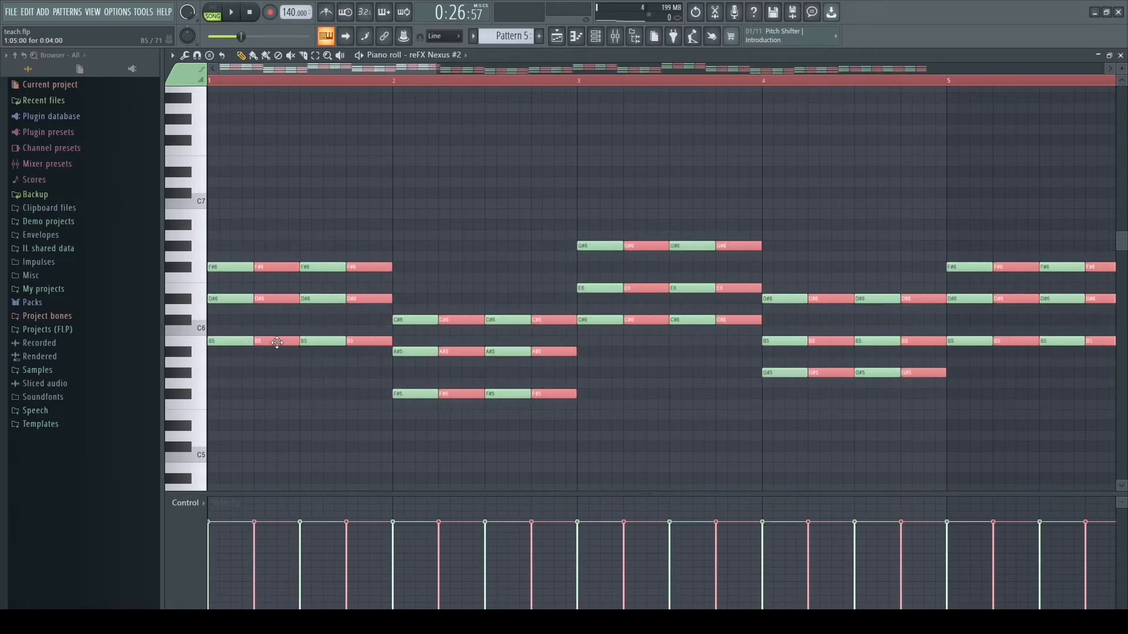
key(ctrl+a)
ctrl+scroll(348, 342, up, 4)
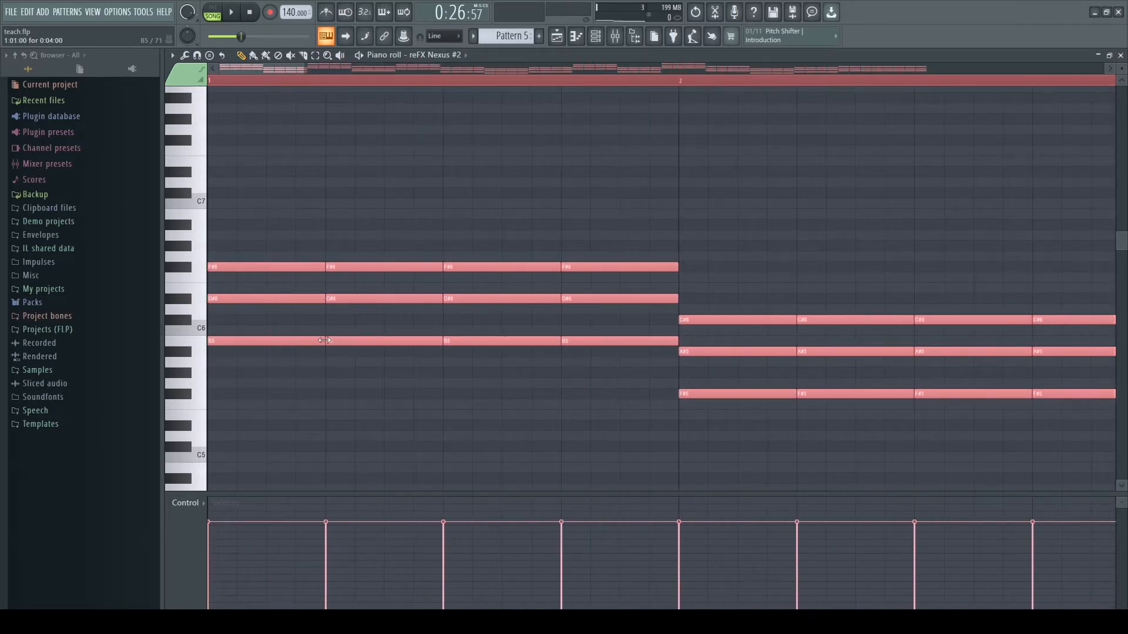
drag(324, 341, 274, 341)
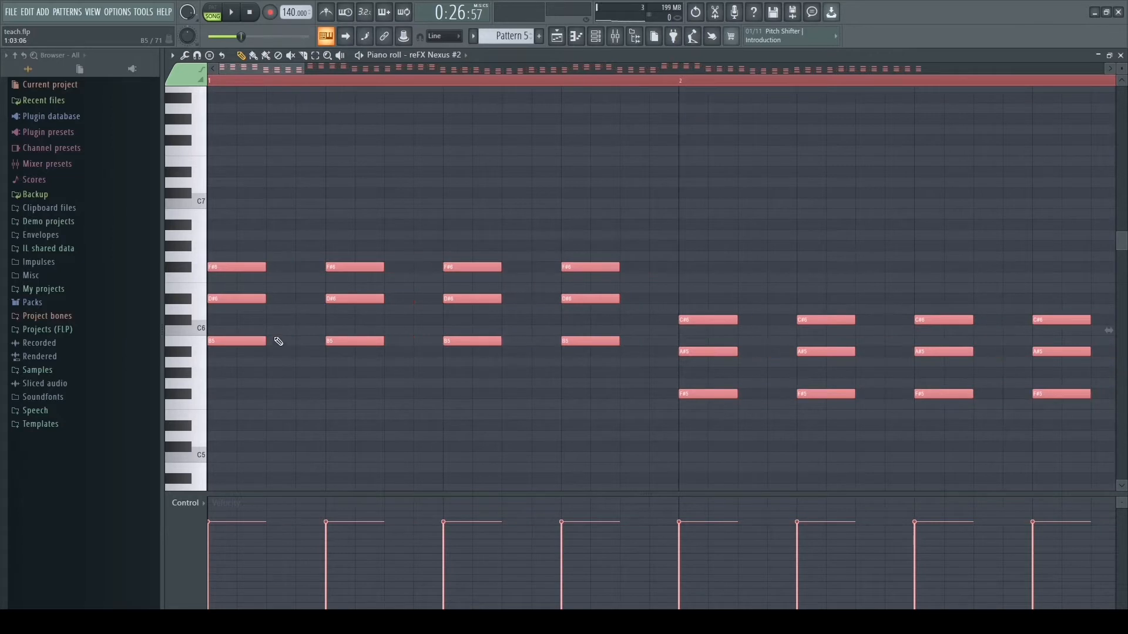
key(Delete)
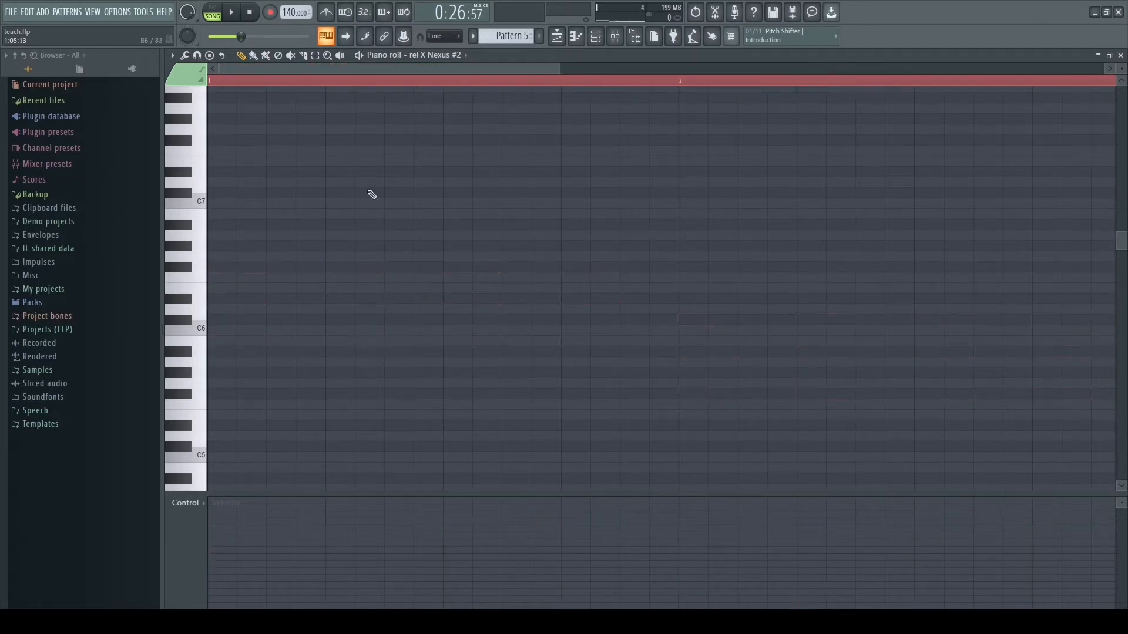
Step: Paste the chord notes again into reFX Nexus #2 in Pattern 5 and open them in the piano roll
click(552, 37)
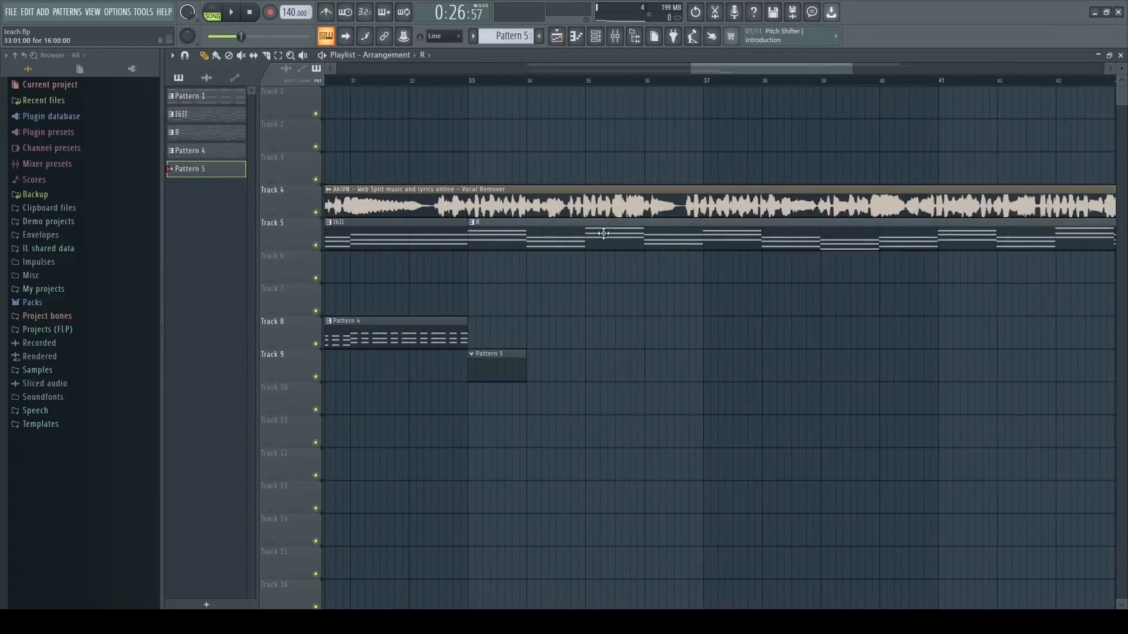
click(595, 36)
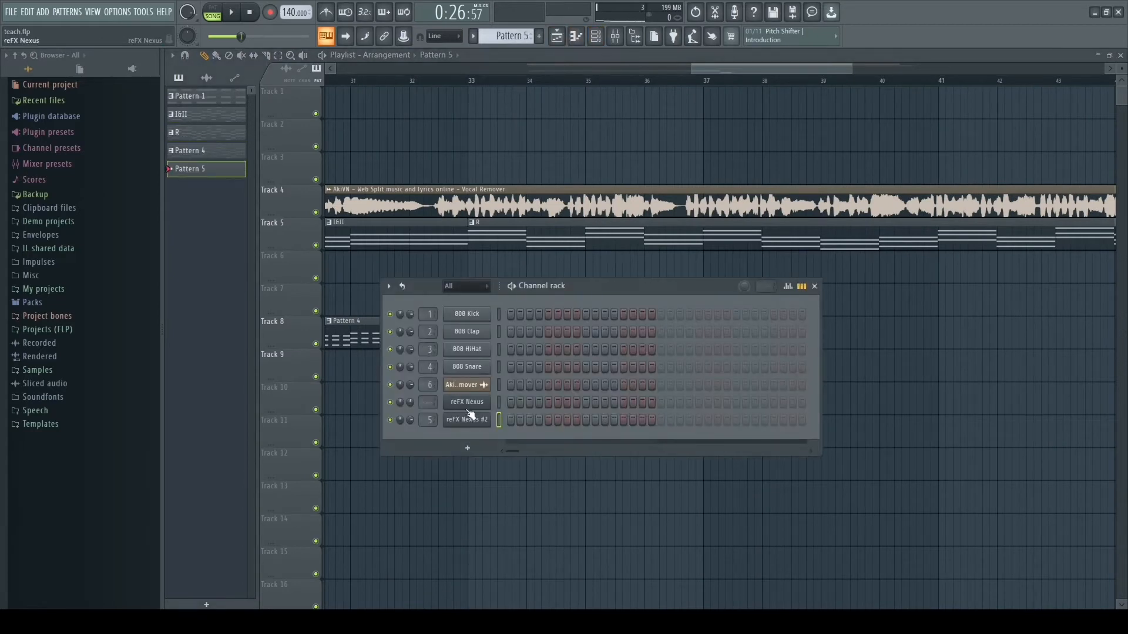
right_click(467, 420)
click(620, 443)
click(602, 424)
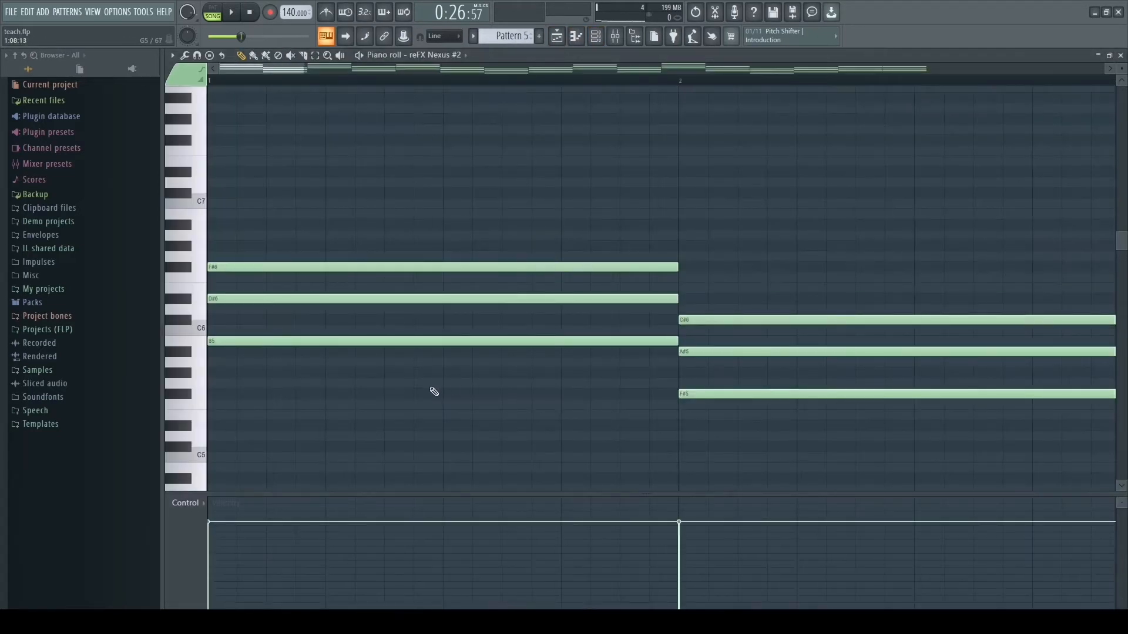
Step: Shorten all Pattern 5 chords to half a bar and duplicate them to fill the second half of each bar
scroll(423, 376, down, 3)
key(ctrl+a)
drag(384, 298, 306, 306)
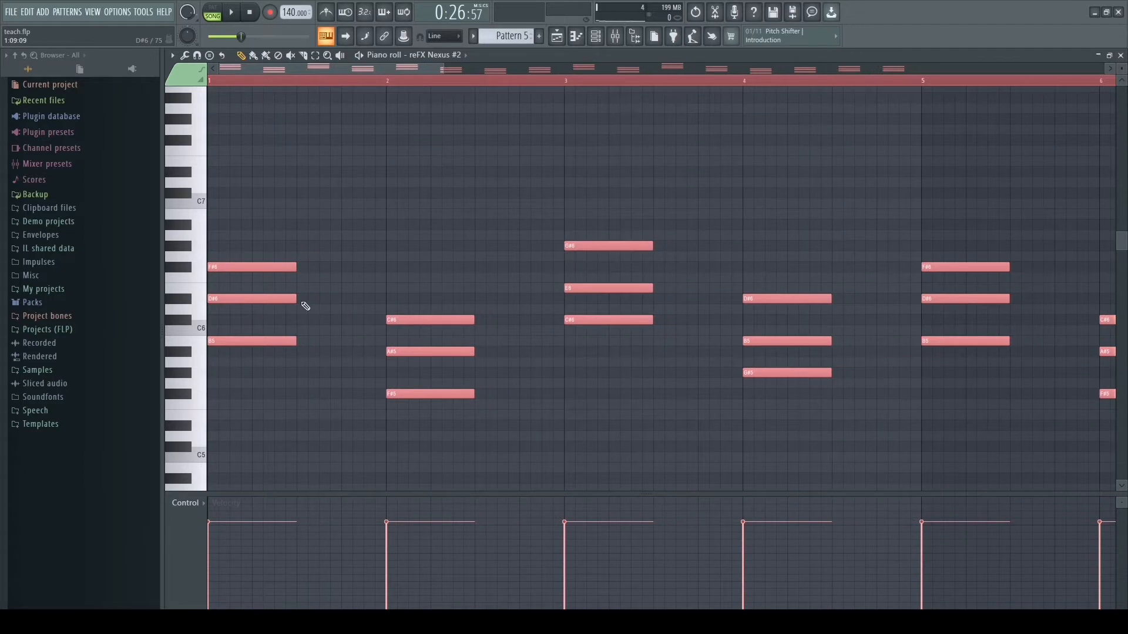
key(ctrl+b)
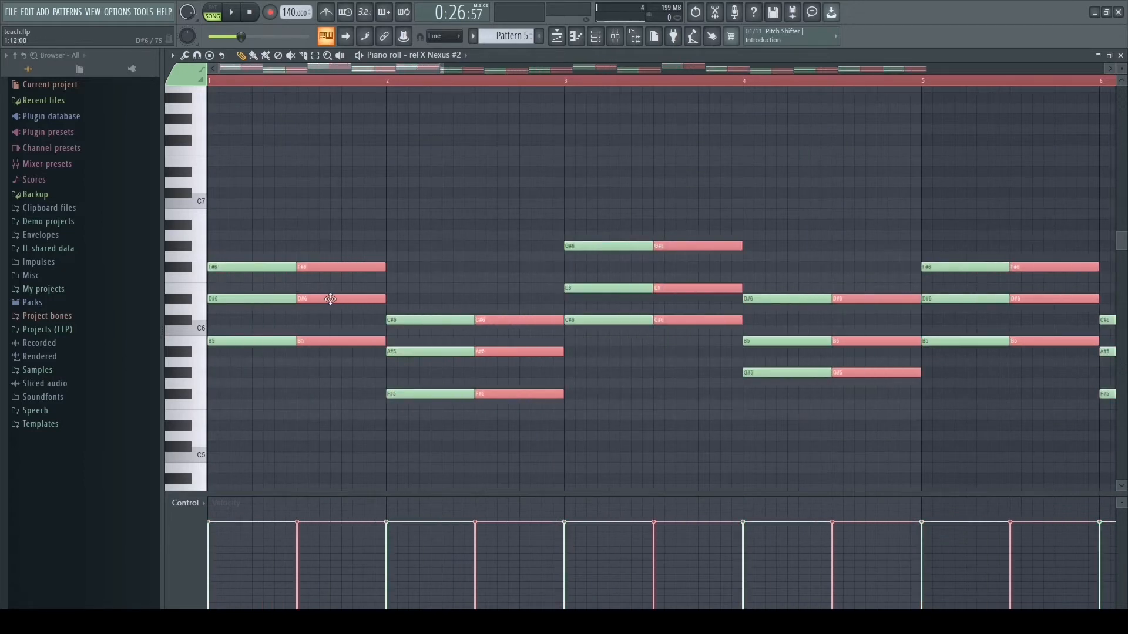
Step: Shorten every chord to two steps and repeat it at three-step intervals for three hits per half bar
key(ctrl+a)
scroll(307, 344, up, 2)
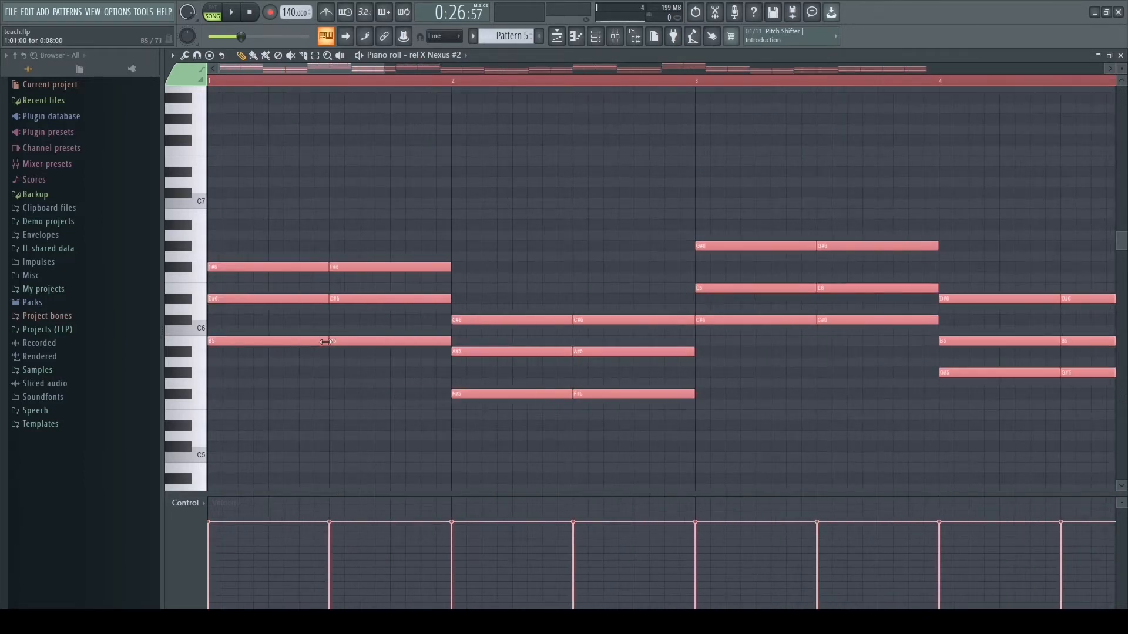
drag(325, 341, 240, 343)
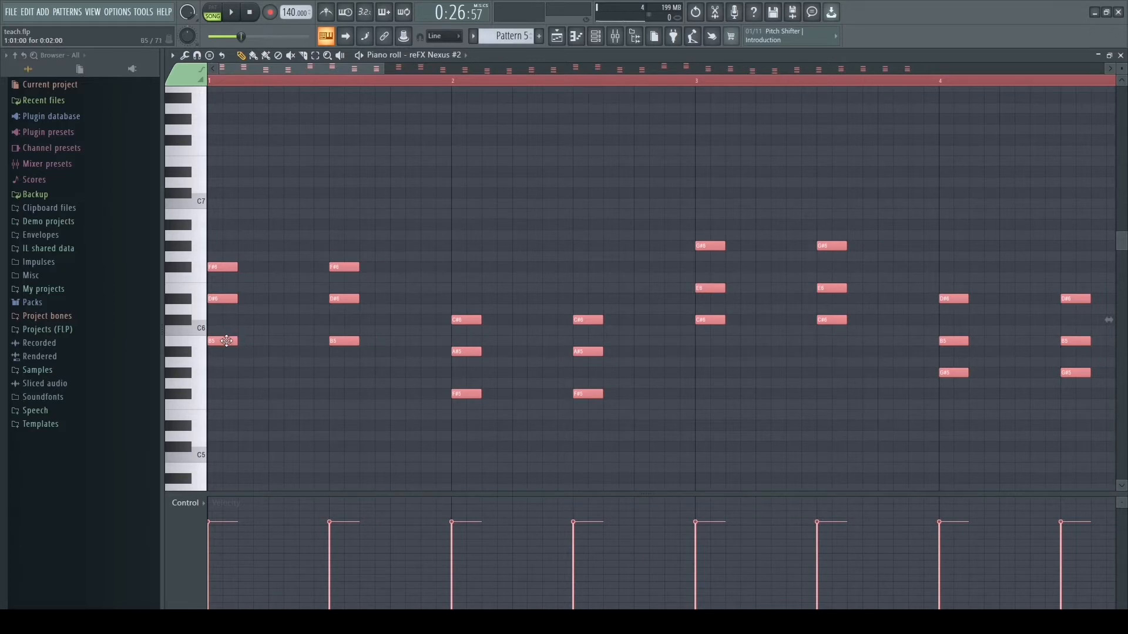
key(ctrl+b)
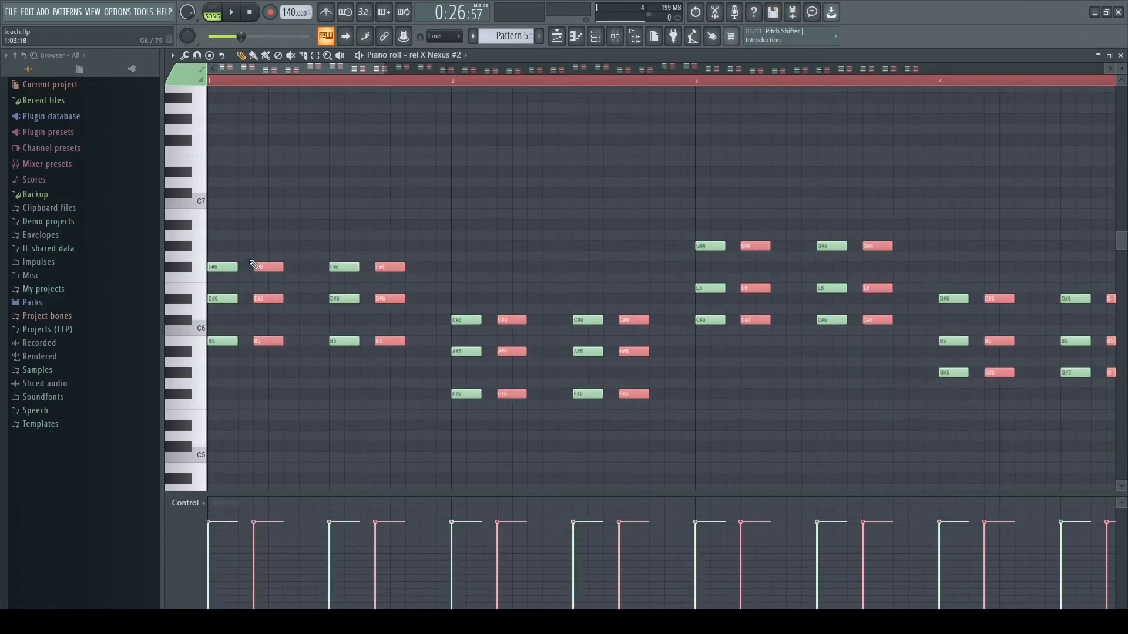
click(255, 368)
key(ctrl+z)
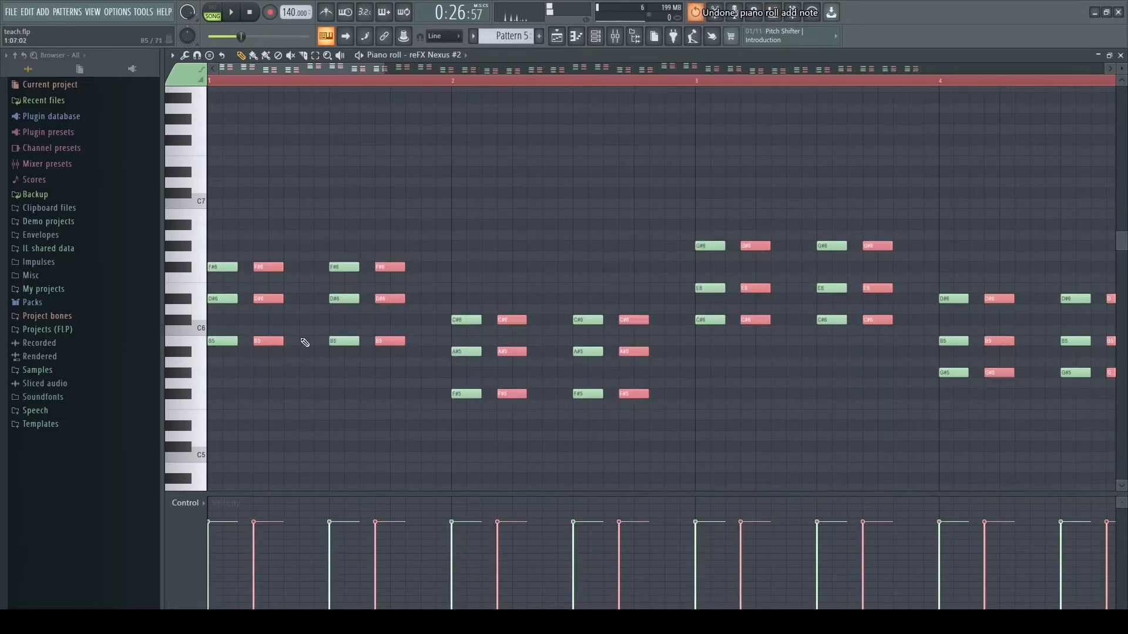
drag(267, 343, 305, 343)
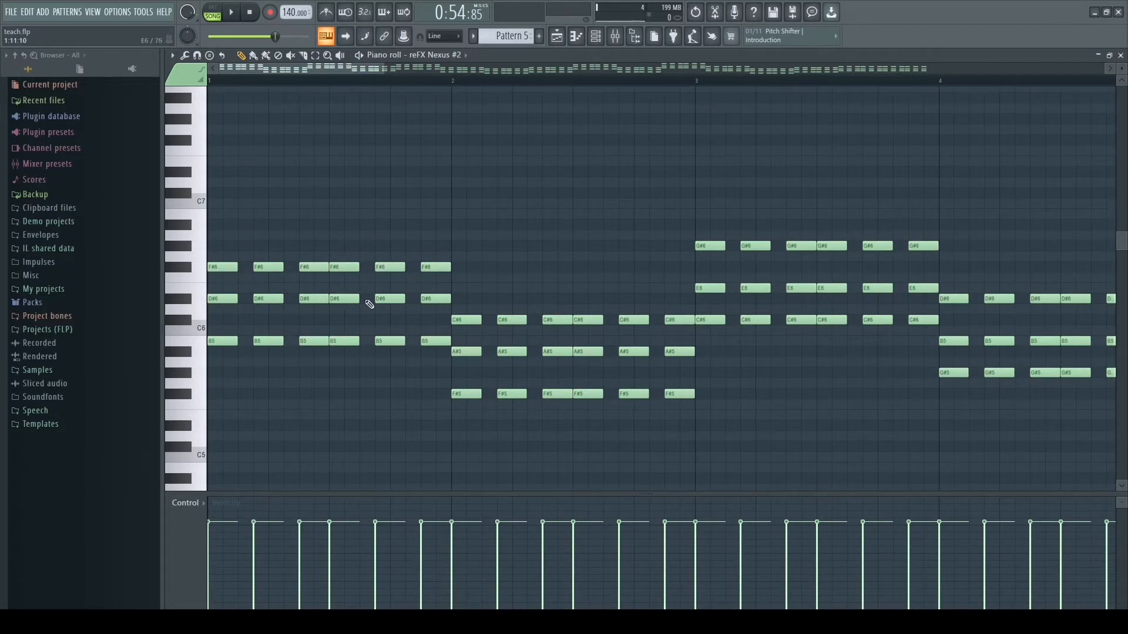
Step: Return to the playlist and play the song from about bar 31 to hear the new chord rhythm
click(561, 38)
scroll(479, 246, down, 5)
scroll(464, 296, up, 3)
drag(766, 69, 898, 72)
click(632, 81)
key(space)
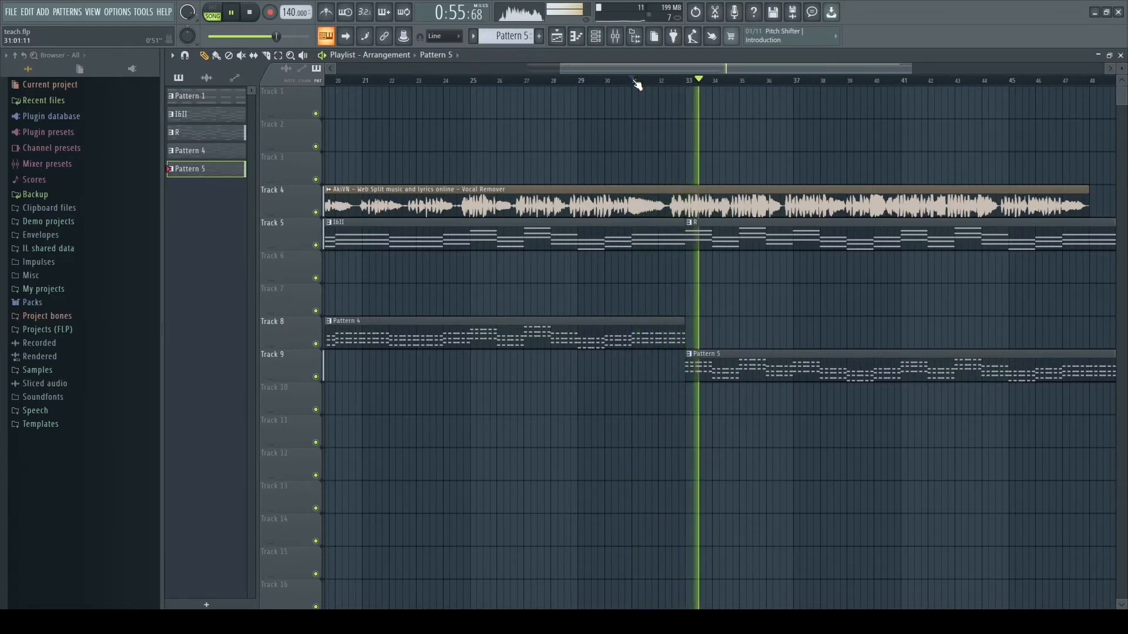
Step: Move the Pattern 5 clip up to Track 8, directly after the Pattern 4 clip
scroll(703, 81, down, 3)
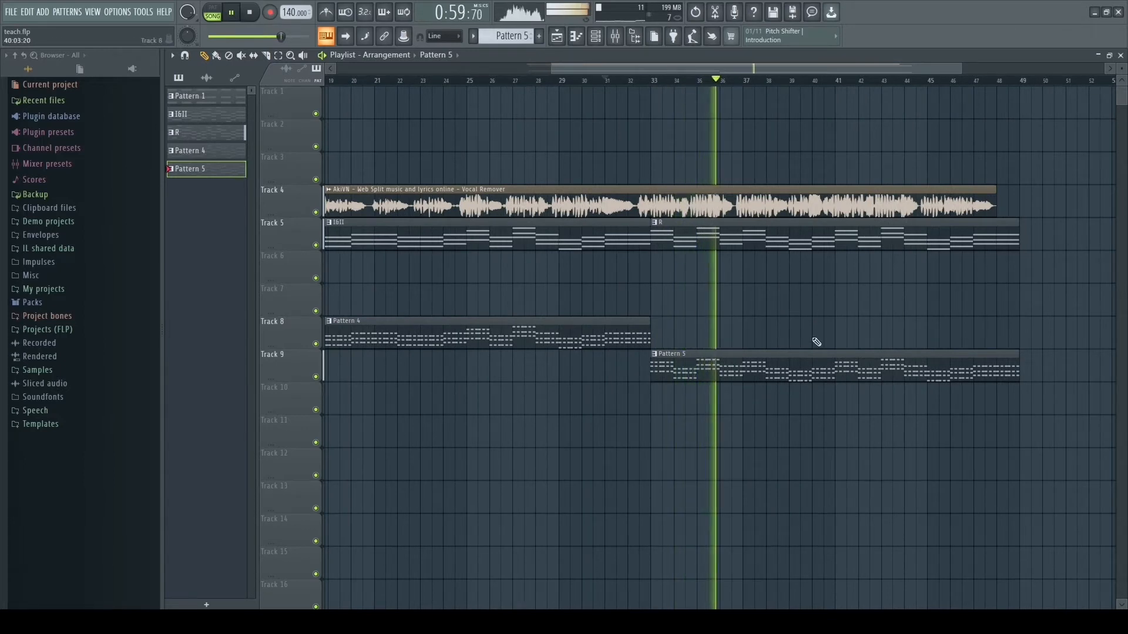
drag(796, 360, 795, 329)
scroll(503, 338, down, 2)
scroll(503, 338, up, 2)
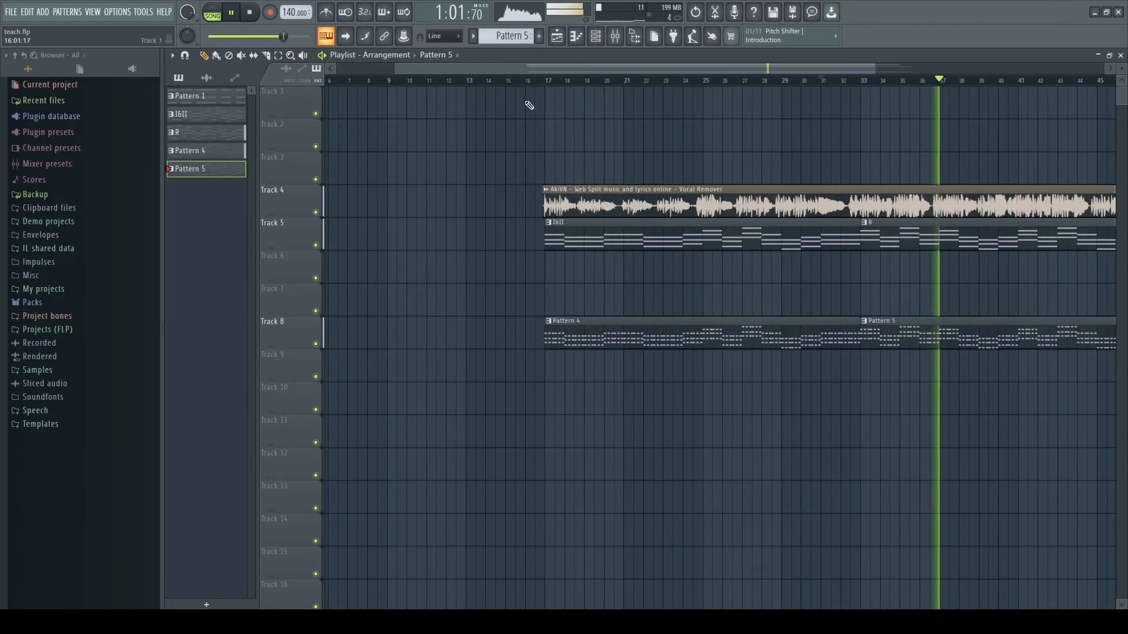
Step: Stop playback, move the Pattern 4 and Pattern 5 clips together to Track 6, and set the song position to bar 17
drag(532, 70, 591, 67)
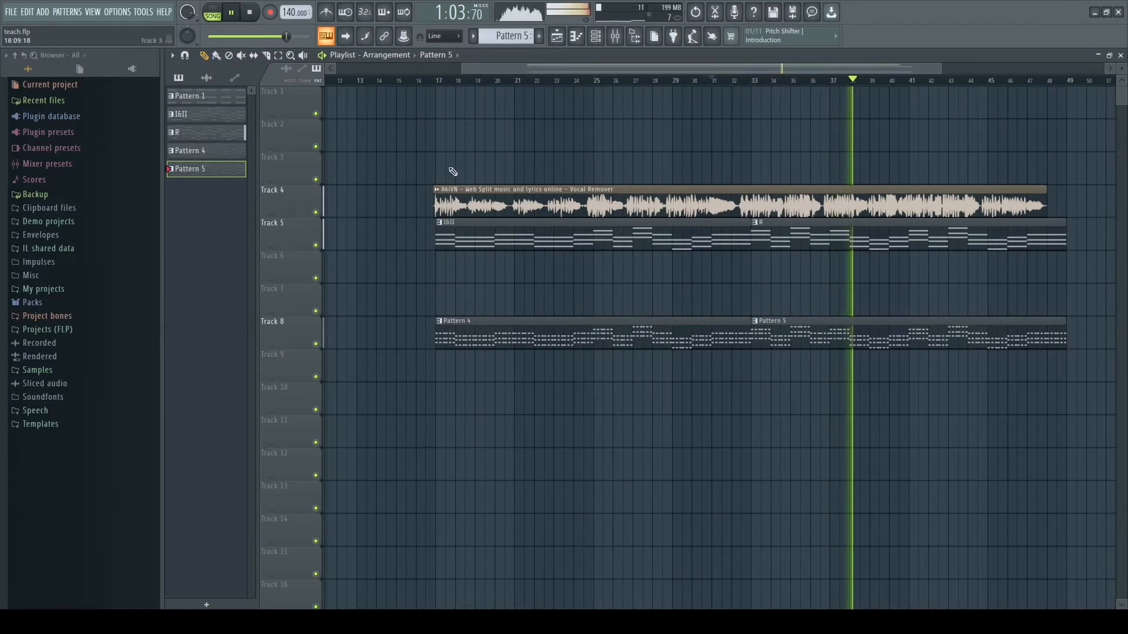
key(space)
drag(961, 342, 572, 333)
drag(481, 321, 484, 255)
click(483, 242)
click(456, 82)
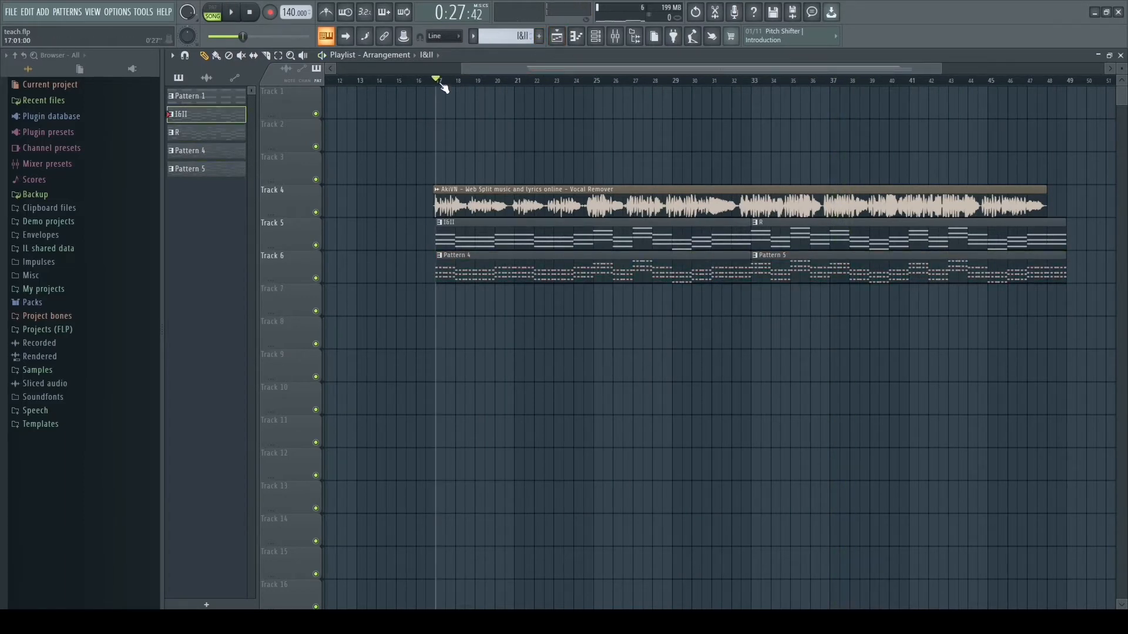
Step: Create a new pattern with the default name Pattern 6 and place it on Track 8 at bar 17
click(540, 37)
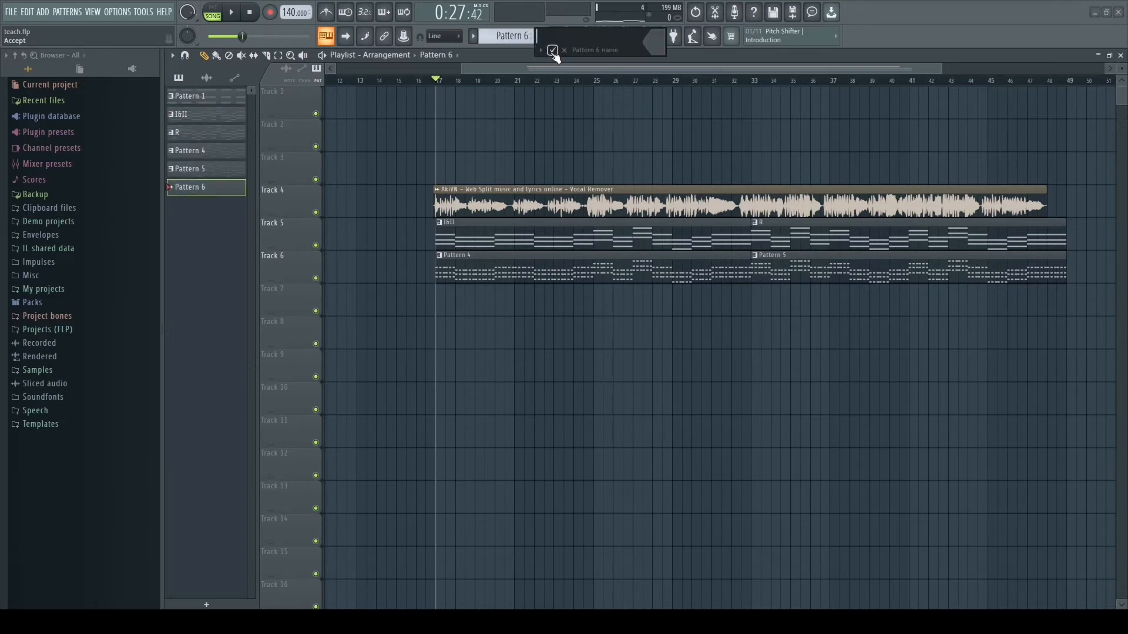
click(553, 50)
click(437, 338)
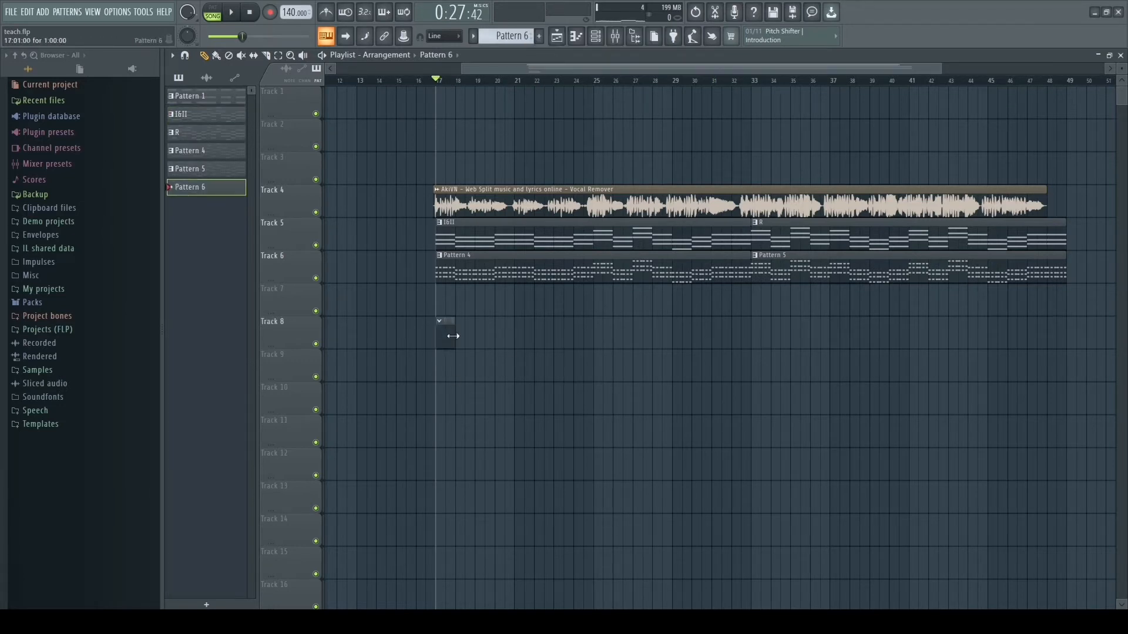
Step: Add a Sytrus instrument channel to the channel rack and load its Deep2 bass preset
click(605, 37)
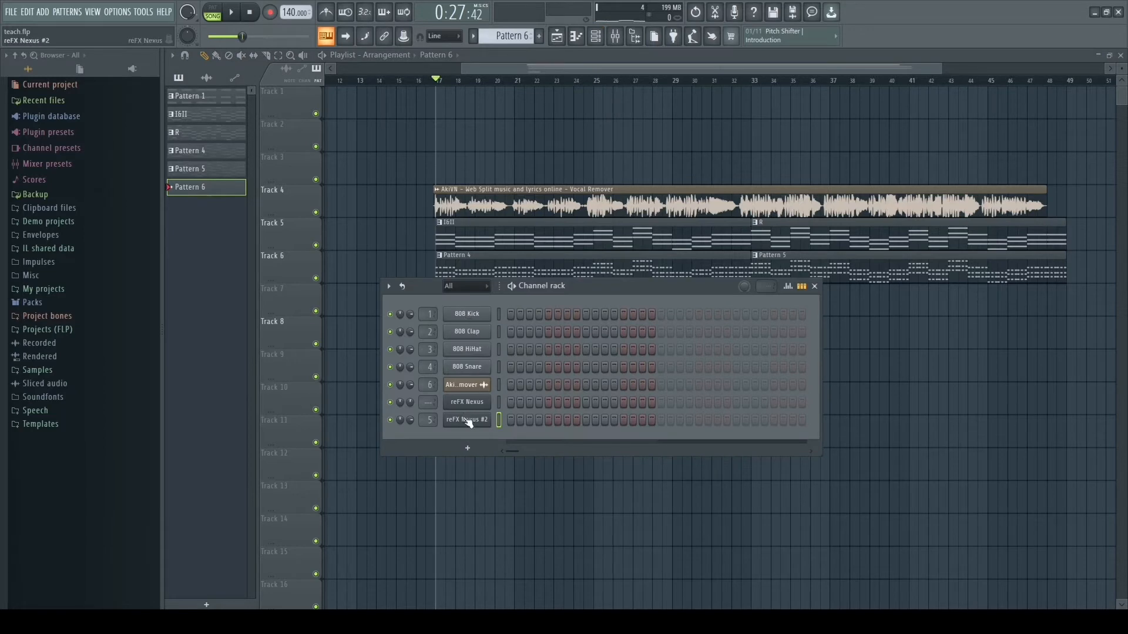
click(468, 449)
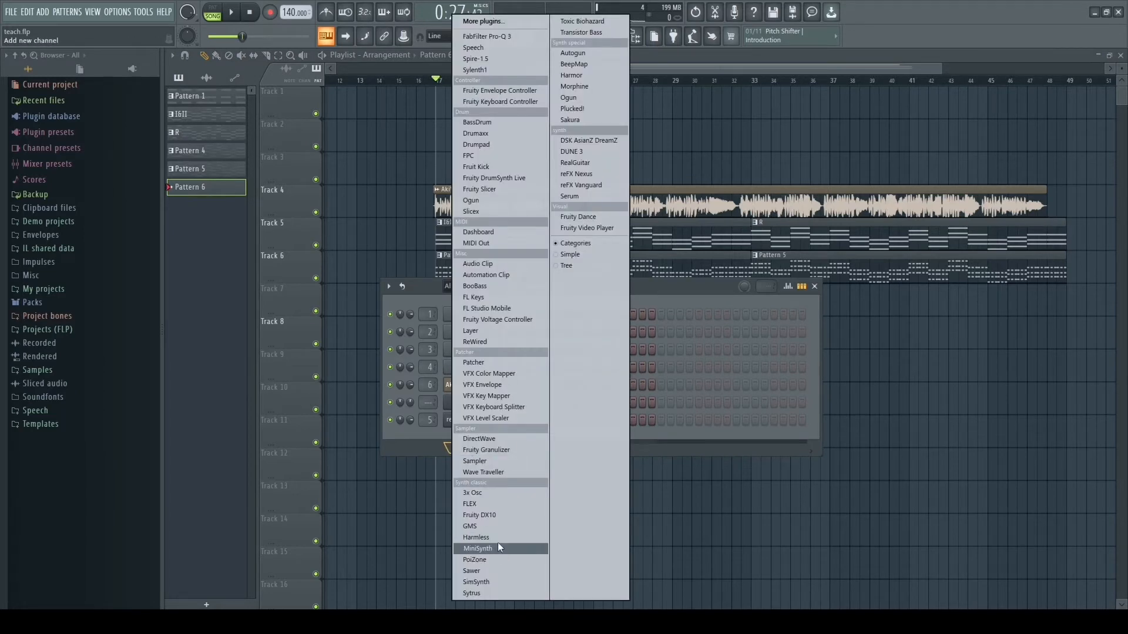
click(484, 594)
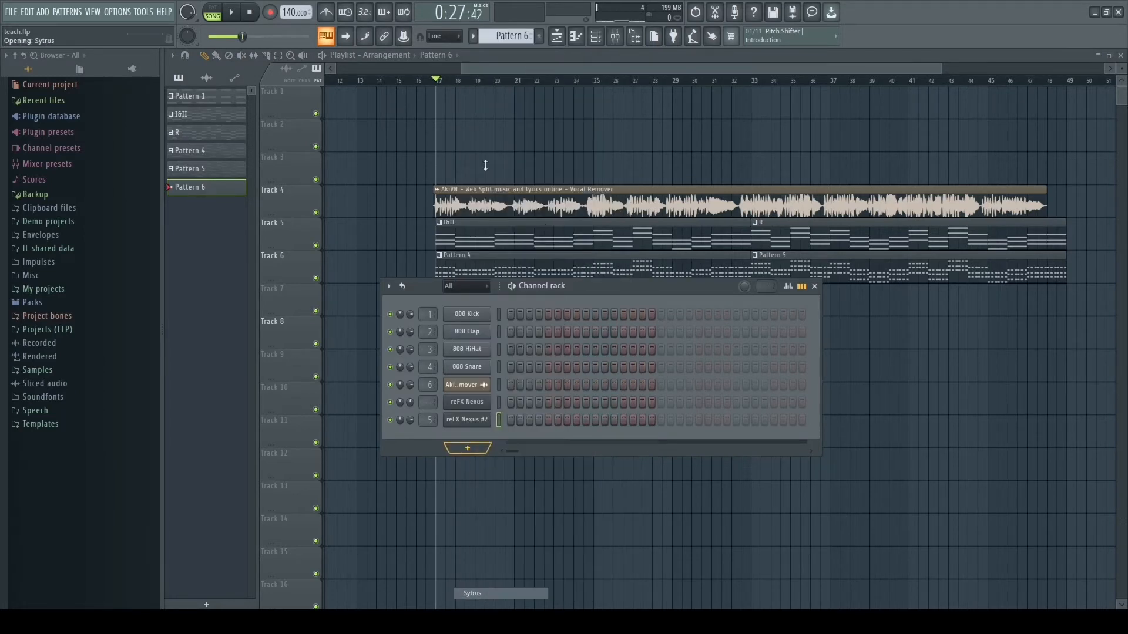
right_click(695, 188)
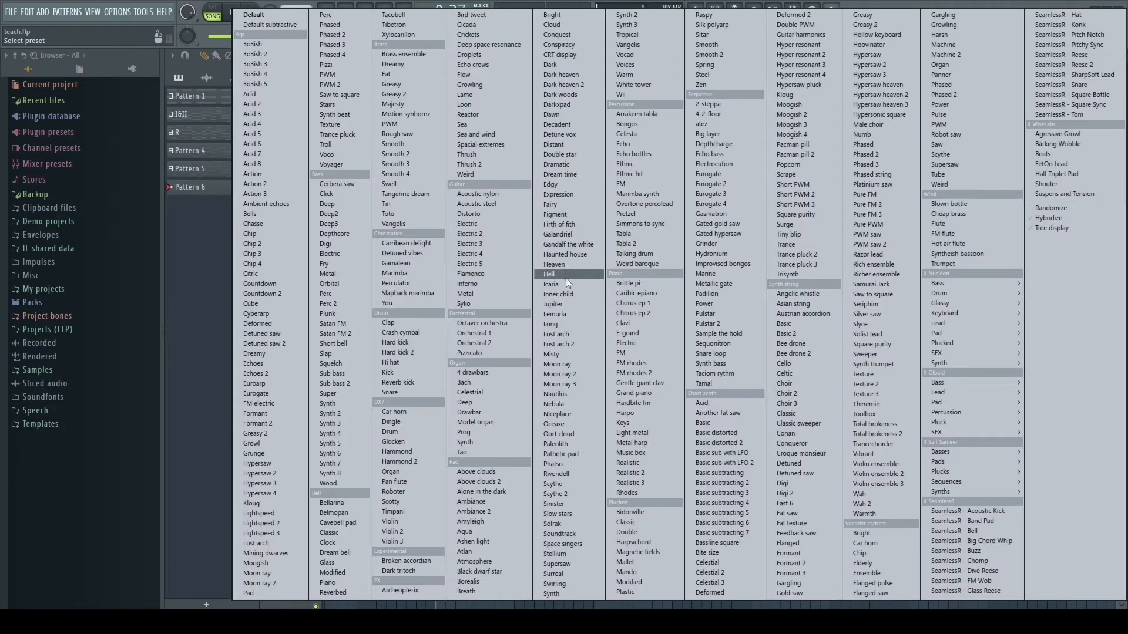
click(329, 214)
click(745, 186)
right_click(474, 438)
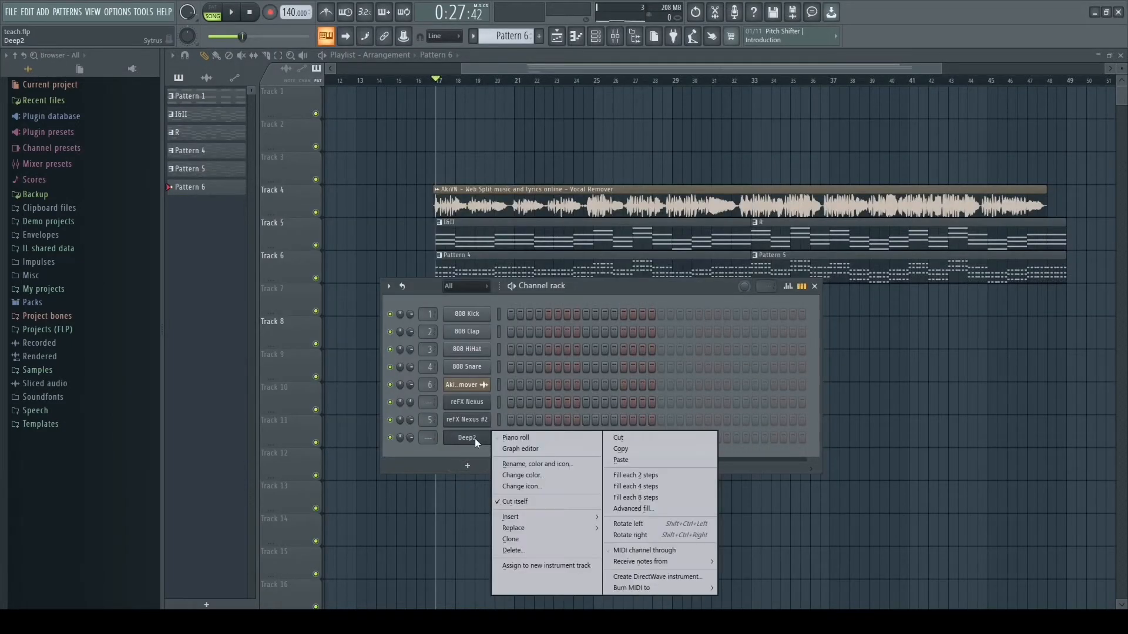
Step: Select and copy the lowest note of every chord in the I&II pattern's reFX Nexus notes
click(536, 236)
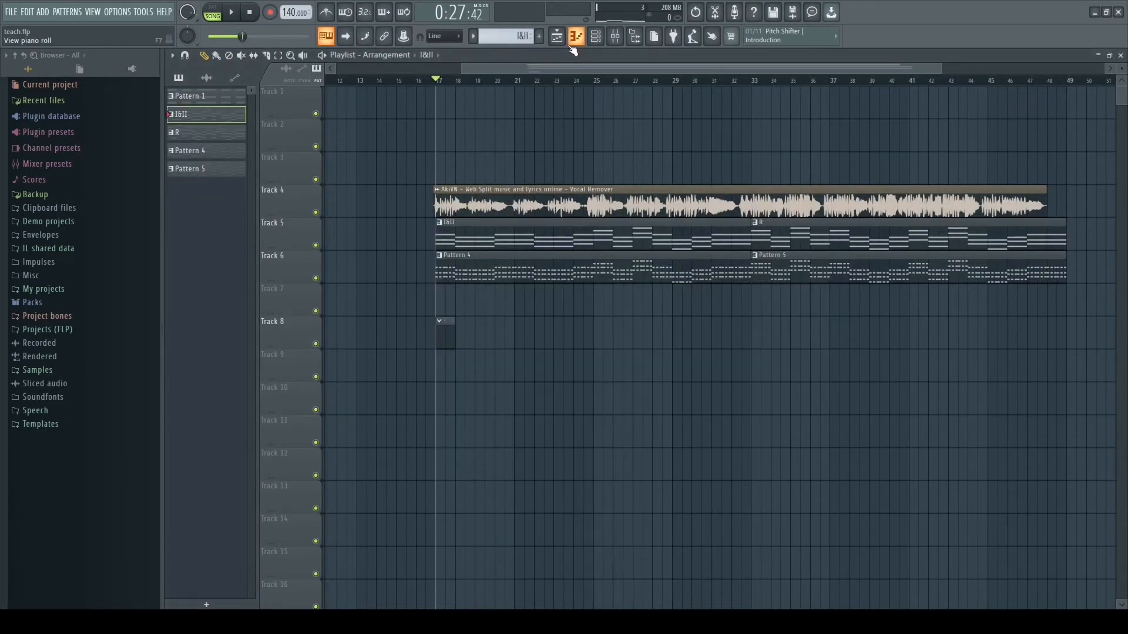
double_click(521, 235)
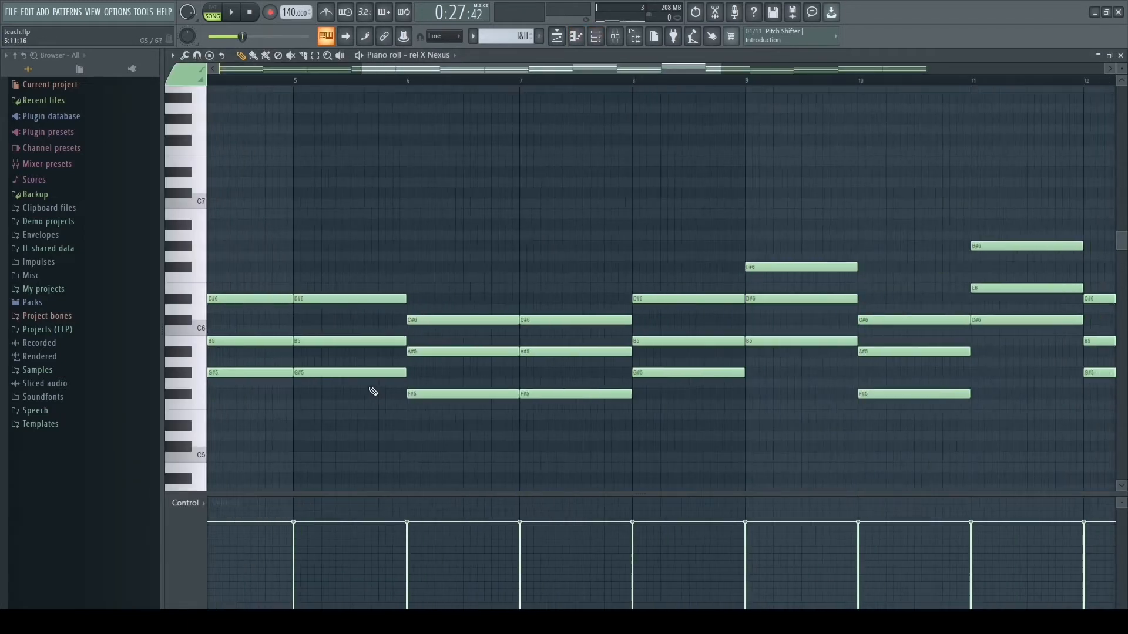
drag(228, 371, 346, 390)
drag(365, 372, 408, 373)
drag(462, 400, 494, 397)
ctrl+shift+click(541, 375)
ctrl+shift+click(581, 341)
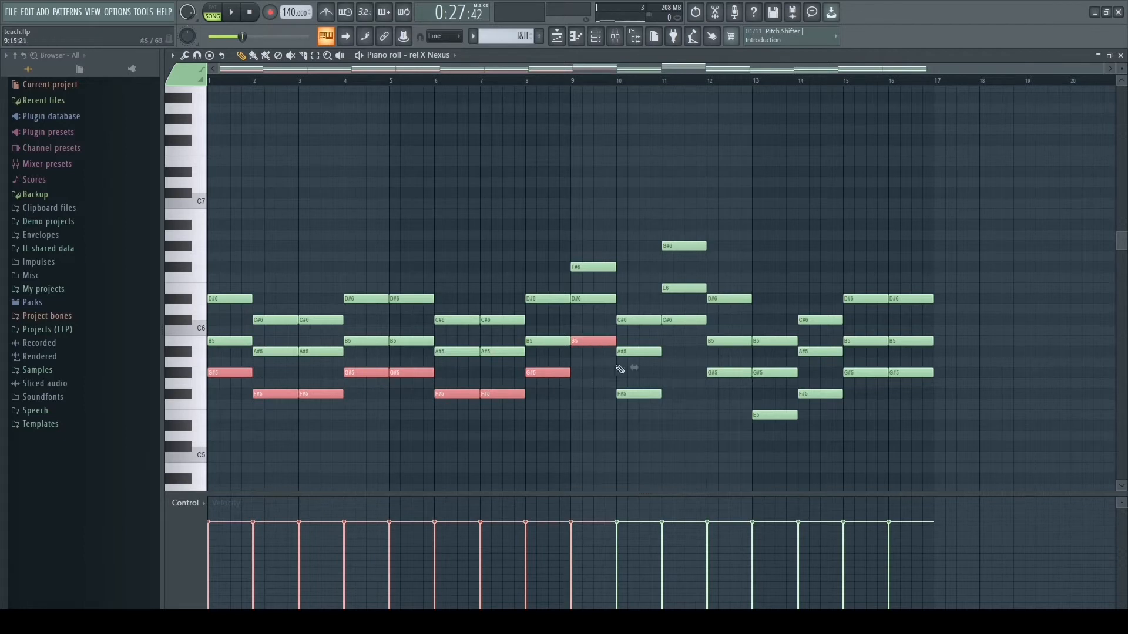
ctrl+shift+click(632, 394)
ctrl+shift+click(679, 323)
ctrl+shift+click(729, 372)
ctrl+shift+click(774, 415)
ctrl+shift+click(818, 393)
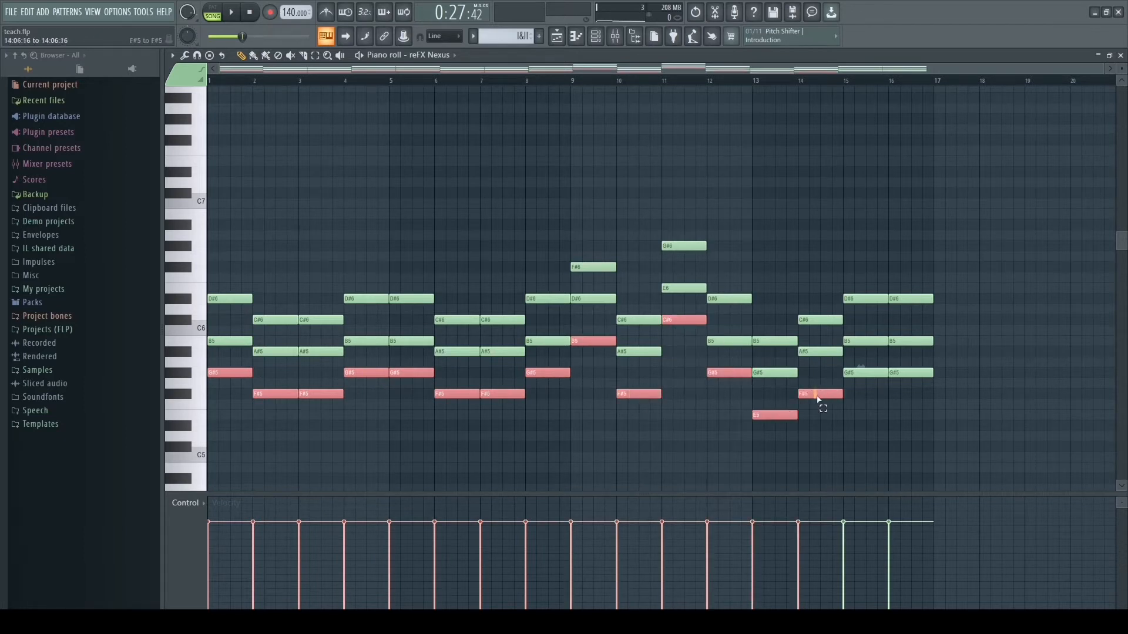
ctrl+shift+click(858, 374)
ctrl+shift+click(911, 372)
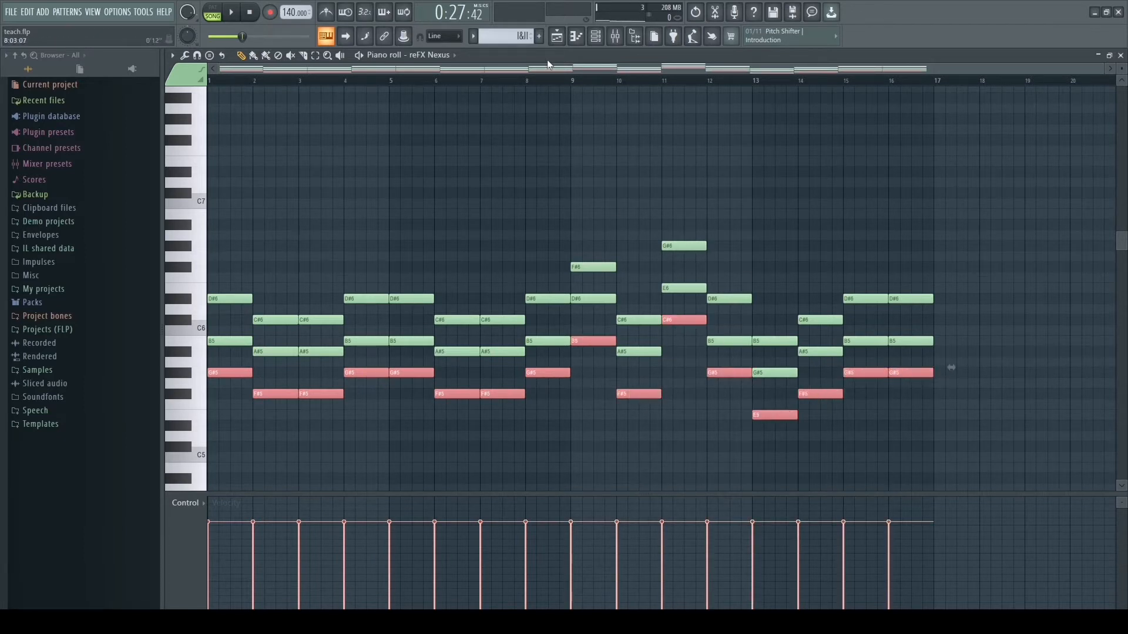
Step: Paste the copied root notes into the Deep2 piano roll of Pattern 6, starting at bar 1
click(557, 36)
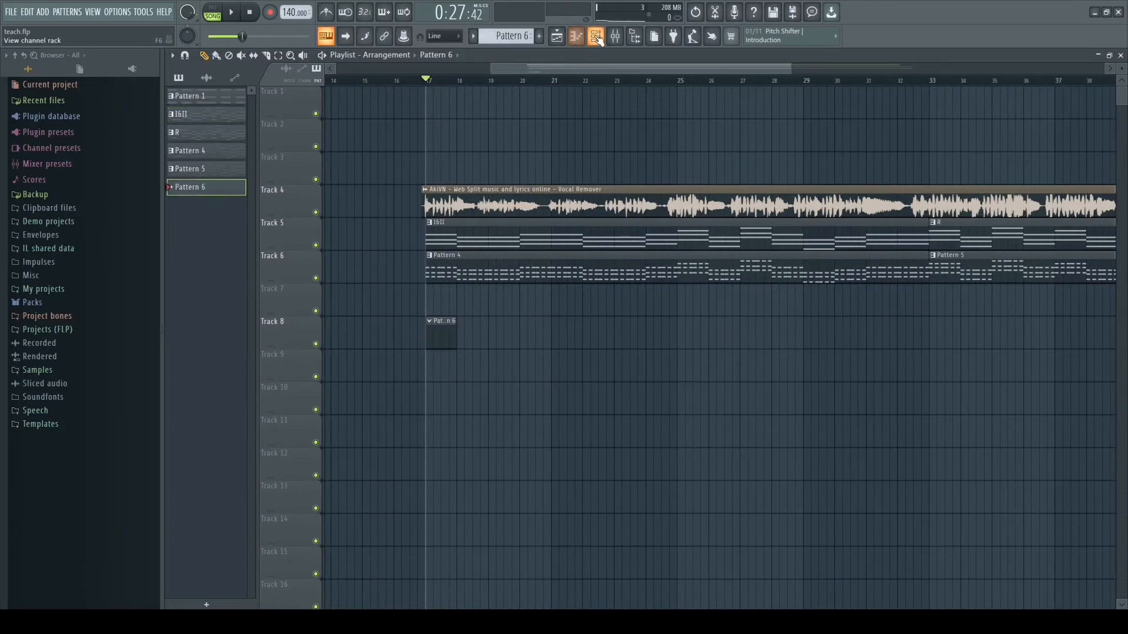
click(596, 37)
right_click(479, 440)
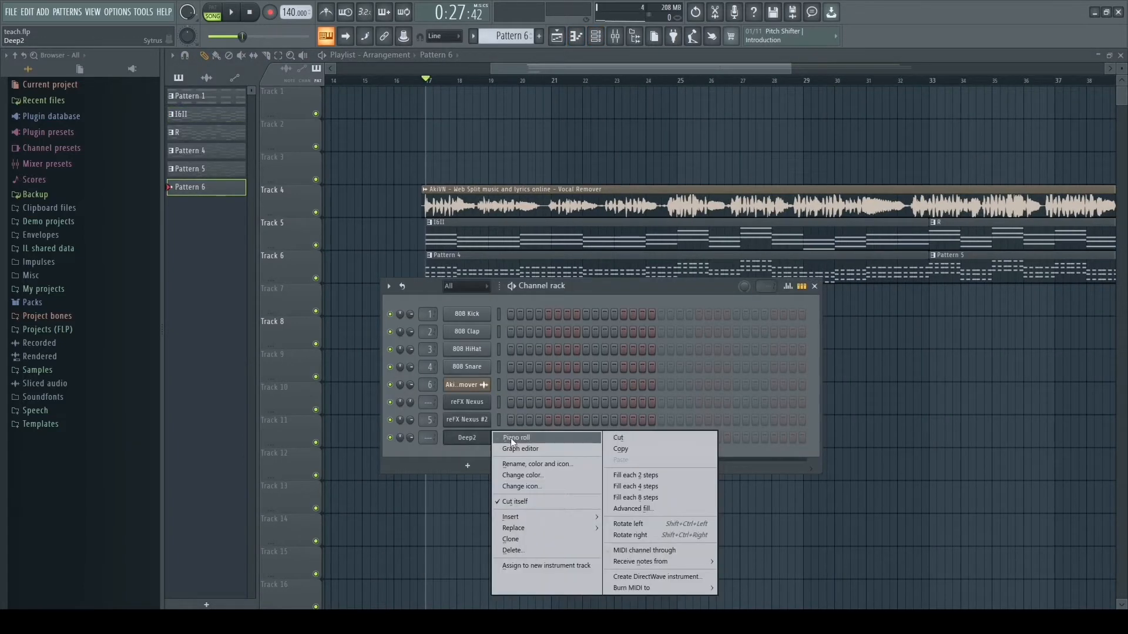
click(513, 440)
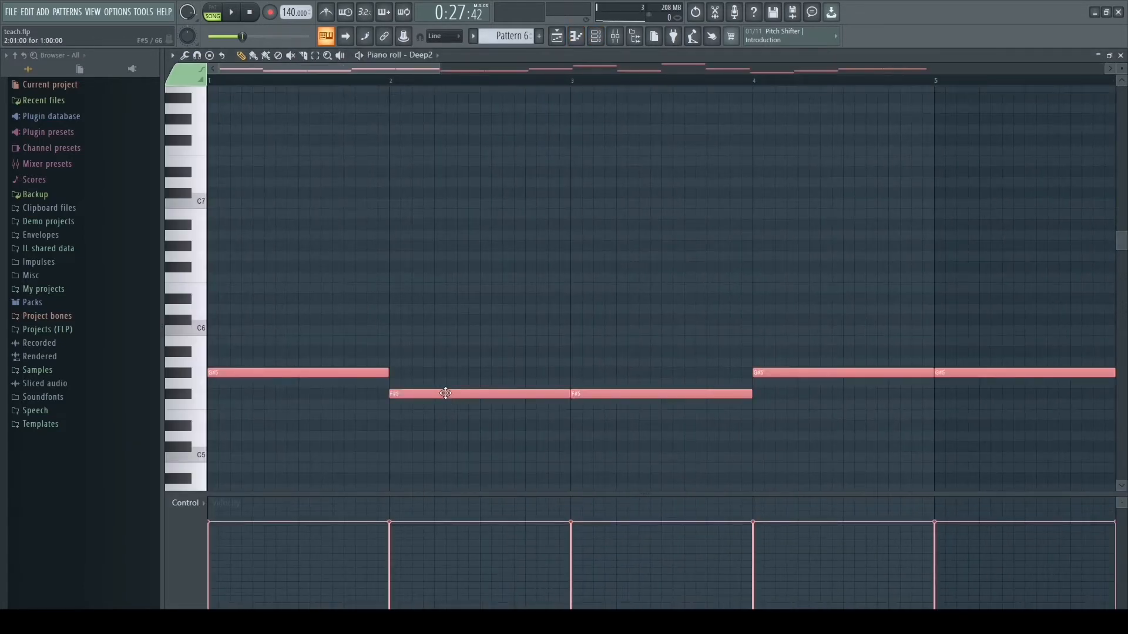
Step: Transpose all pasted Deep2 notes in Pattern 6 down one octave, so the first note is G#4
ctrl+scroll(446, 395, down, 3)
scroll(390, 365, down, 4)
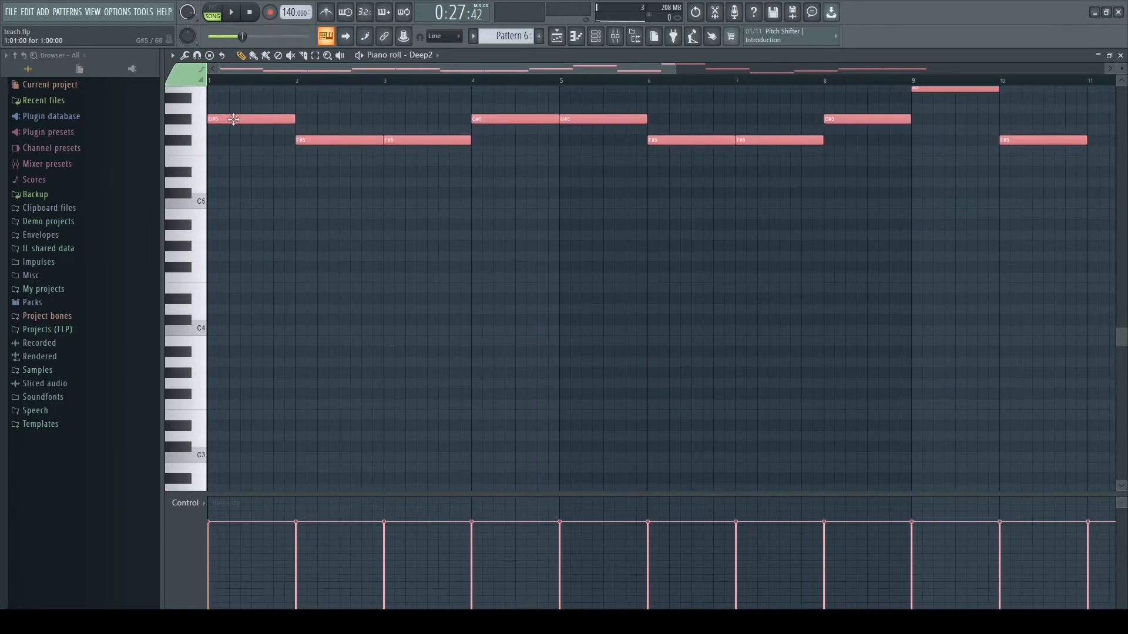
drag(238, 119, 237, 249)
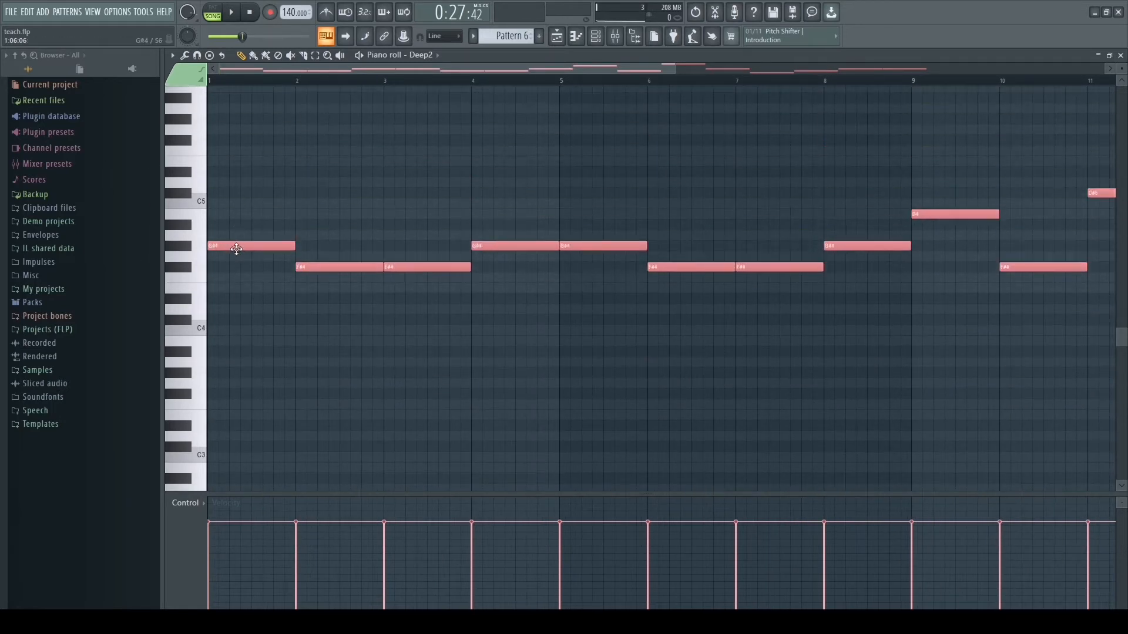
key(ctrl+z)
drag(231, 120, 236, 257)
Step: Replace the long bass notes in Pattern 6 with short off-beat notes, four per bar, keeping each bar's pitch
scroll(290, 245, up, 3)
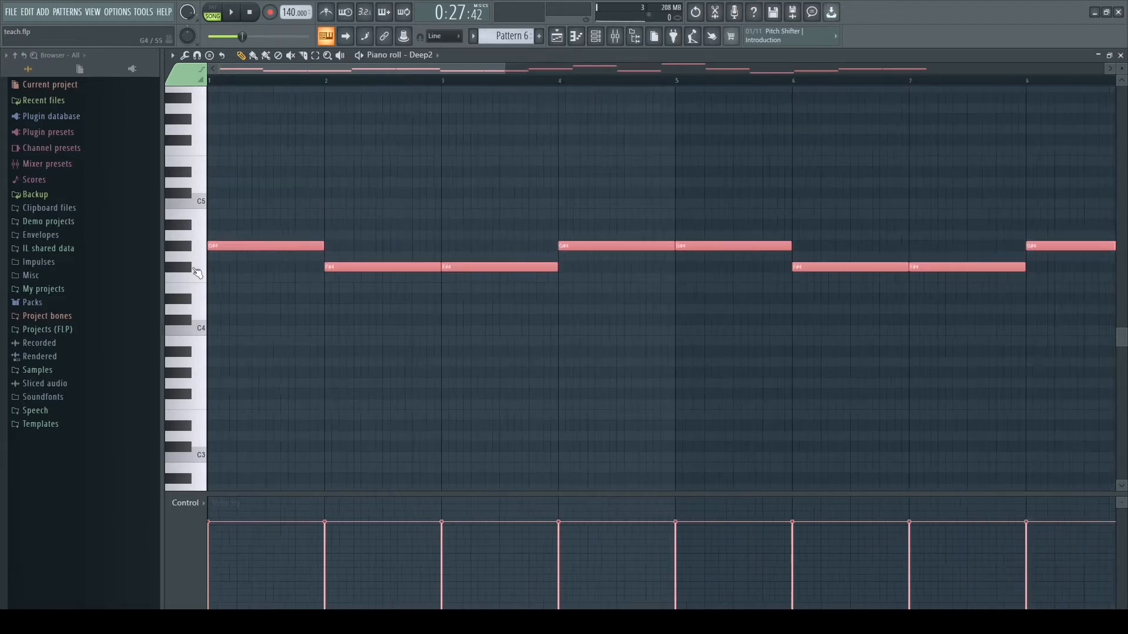
drag(370, 245, 274, 248)
key(ctrl+b)
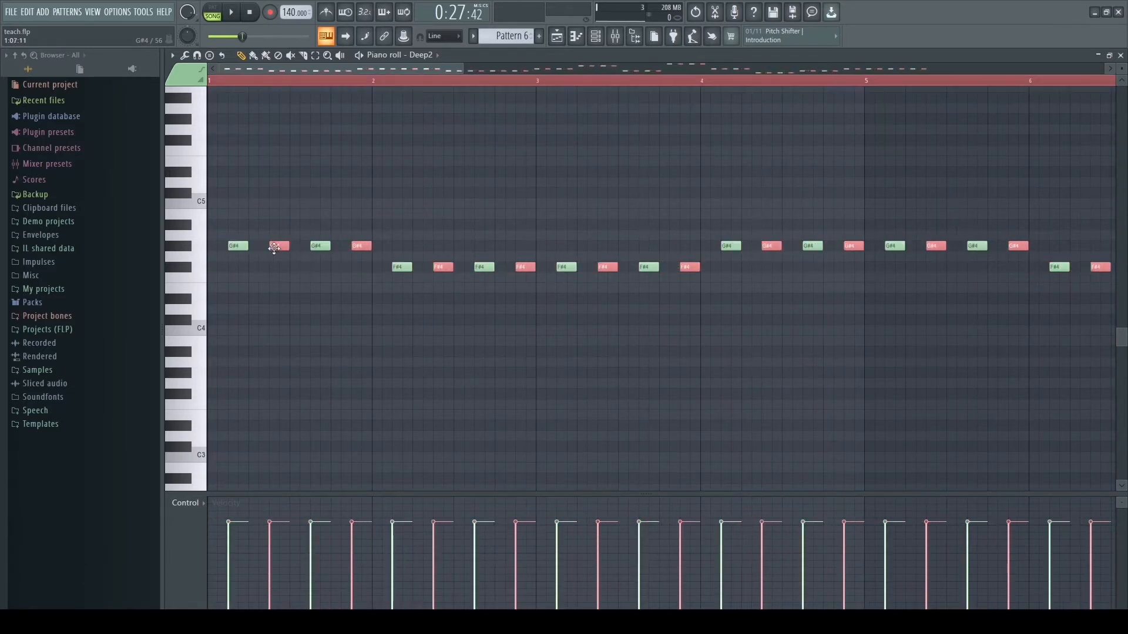
Step: Play the song from bar 17 in the playlist to hear the new bass line, and stop playback
key(space)
scroll(421, 362, down, 4)
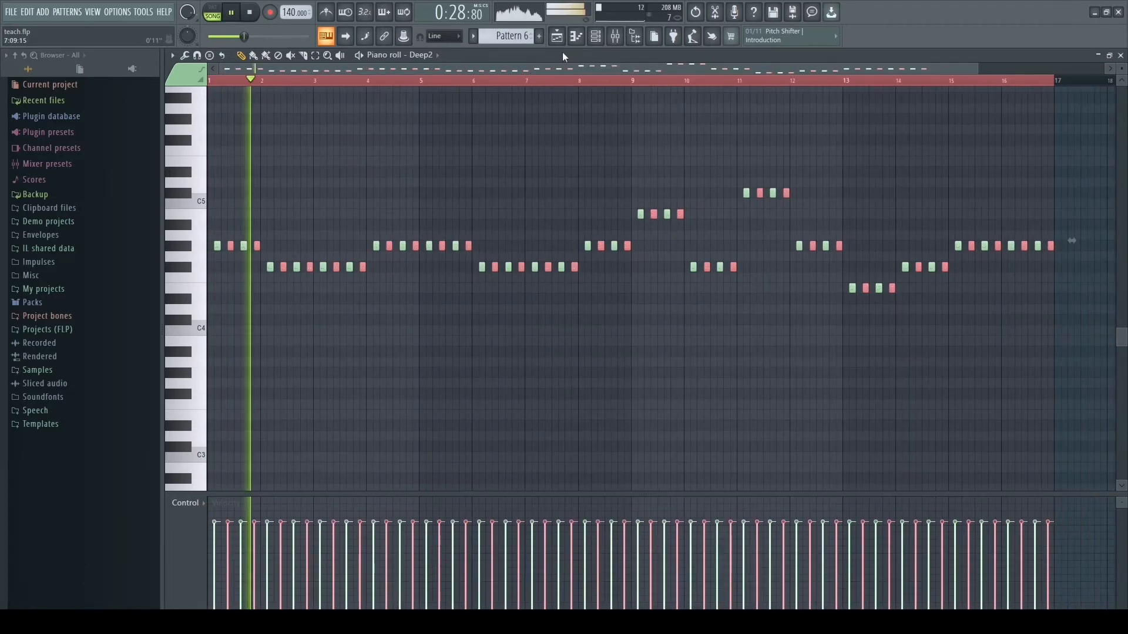
click(561, 39)
click(600, 41)
click(601, 41)
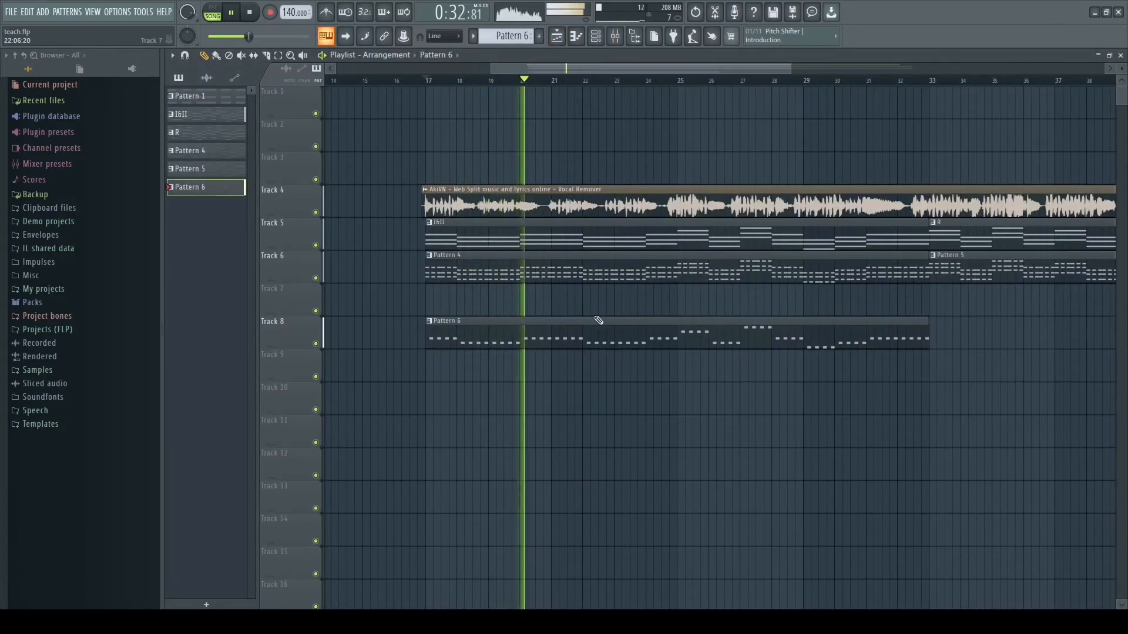
key(space)
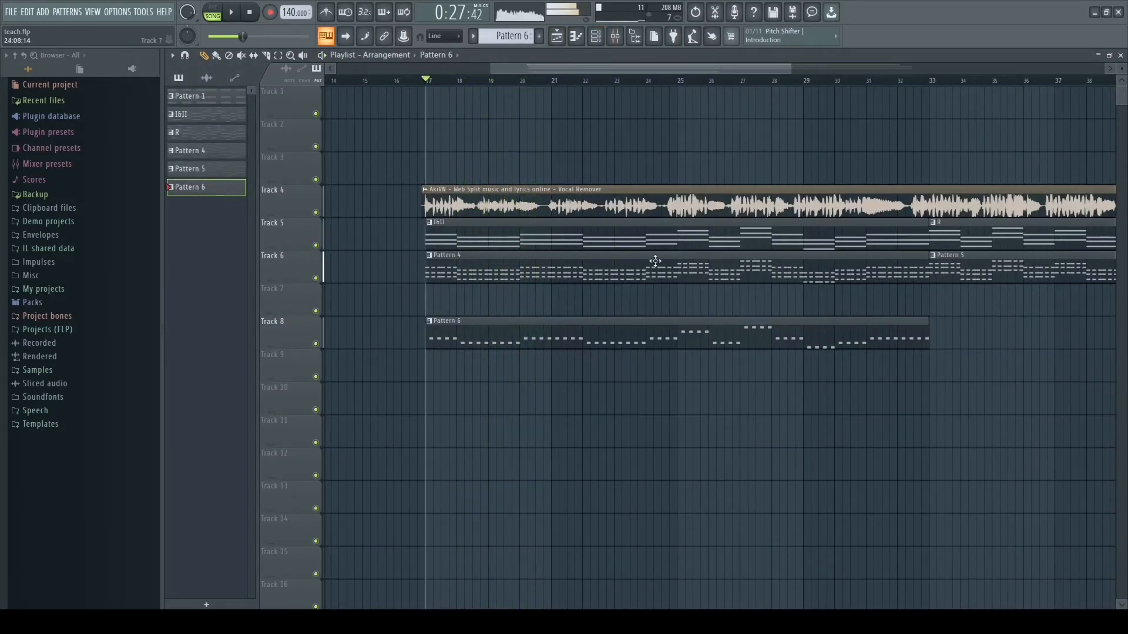
click(616, 38)
click(615, 38)
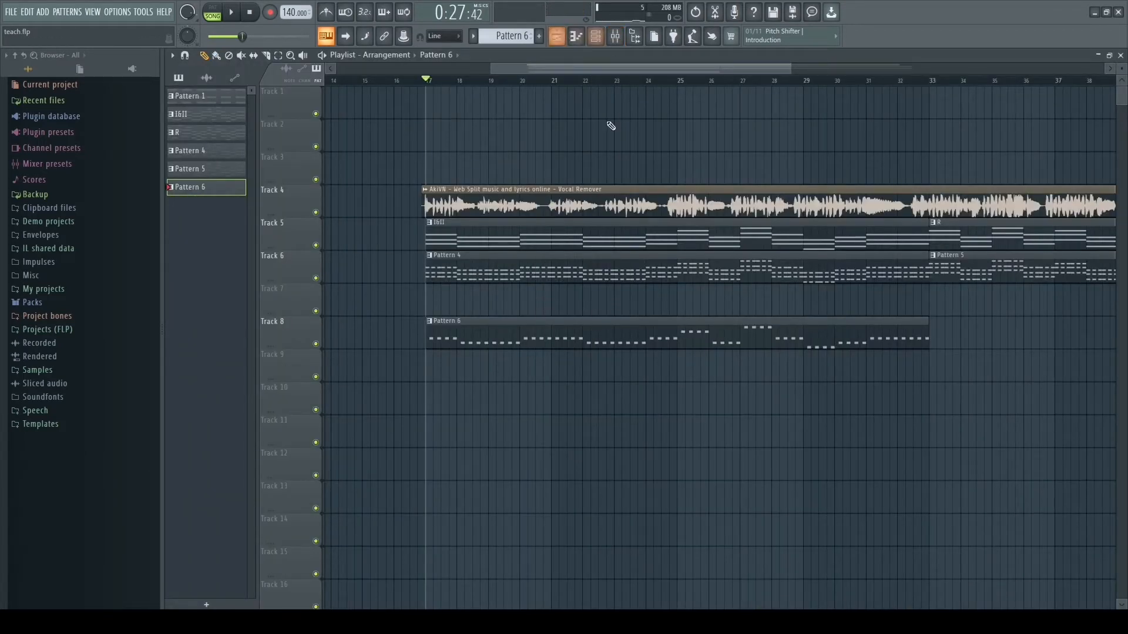
Step: Create a new pattern with the default name Pattern 7 and place it on Track 9 at bar 33
scroll(735, 391, down, 4)
scroll(734, 390, up, 4)
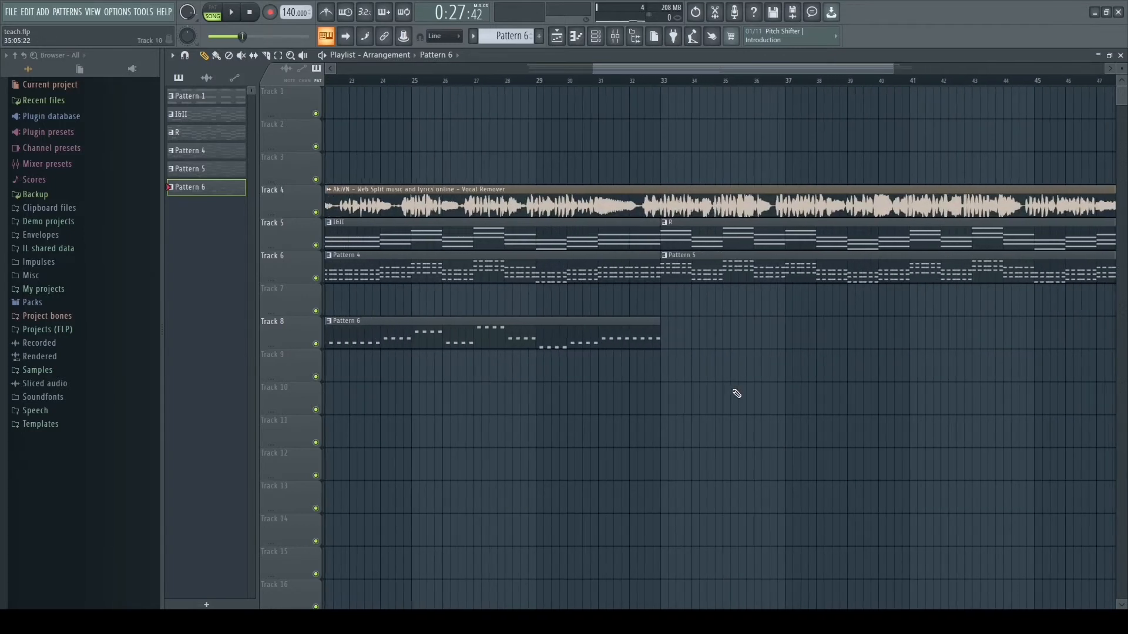
drag(604, 68, 631, 69)
click(538, 35)
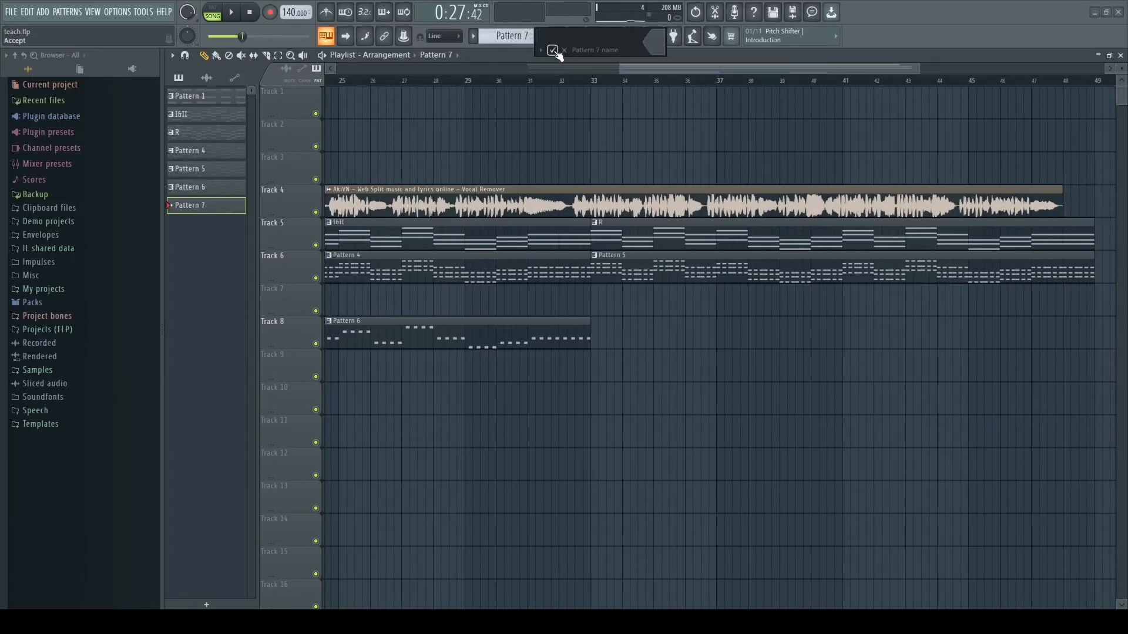
click(592, 358)
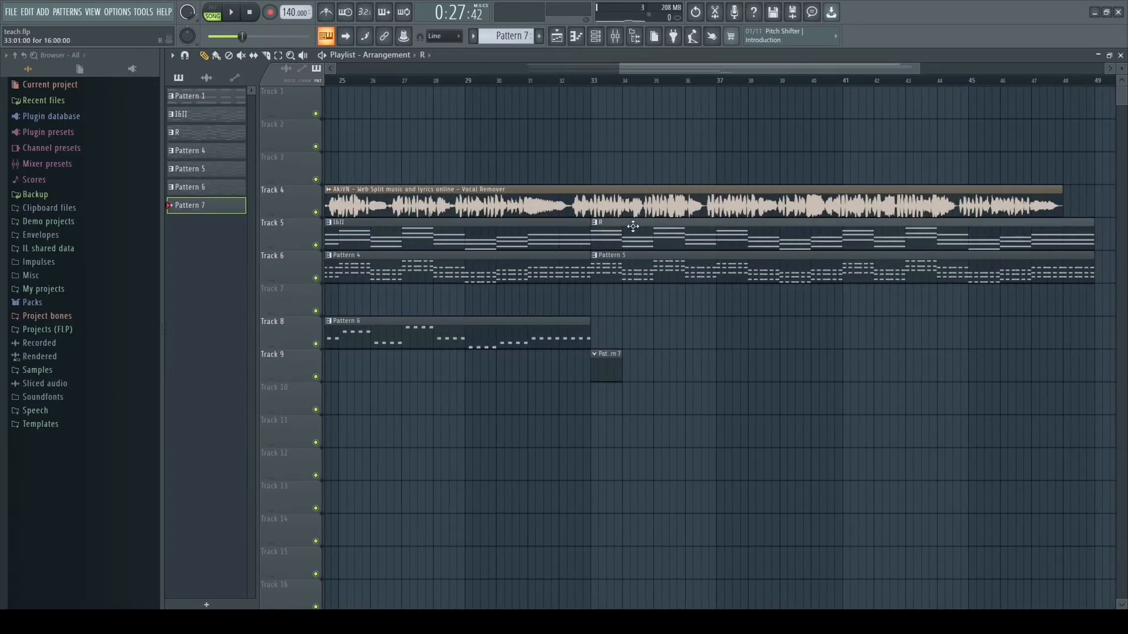
Step: Set the song position to bar 33 and open the R pattern's reFX Nexus notes
click(633, 233)
click(602, 84)
double_click(637, 240)
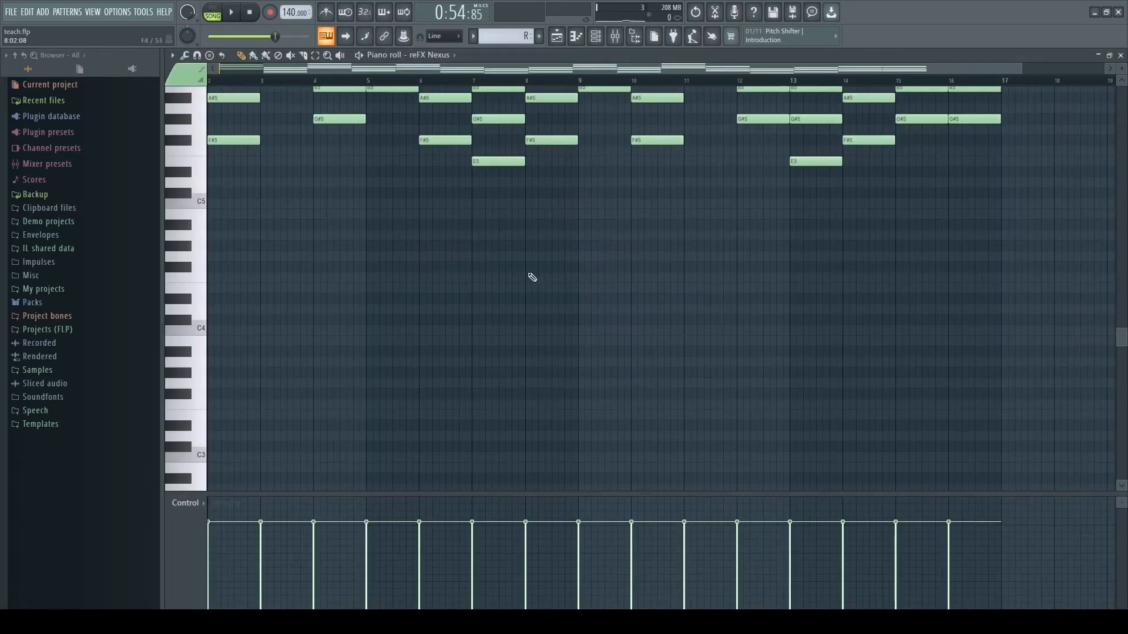
Step: Select and copy the lowest note of each chord across all 16 bars of the R pattern
scroll(290, 307, up, 3)
click(235, 278)
shift+click(267, 332)
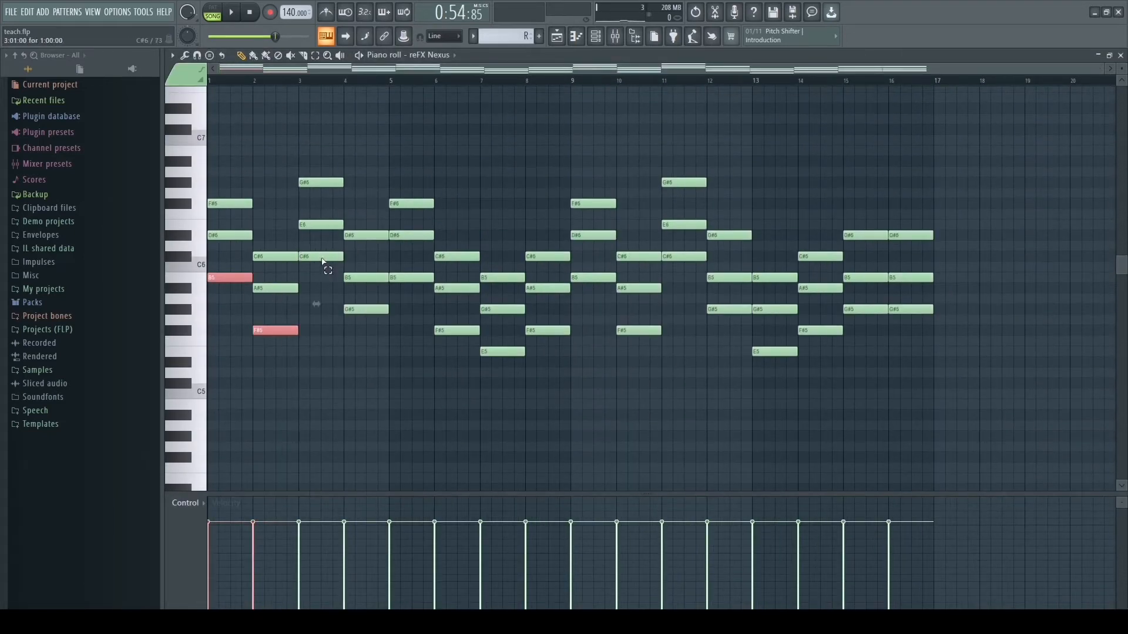
shift+click(320, 257)
shift+click(364, 309)
shift+click(411, 277)
shift+click(468, 332)
shift+click(502, 352)
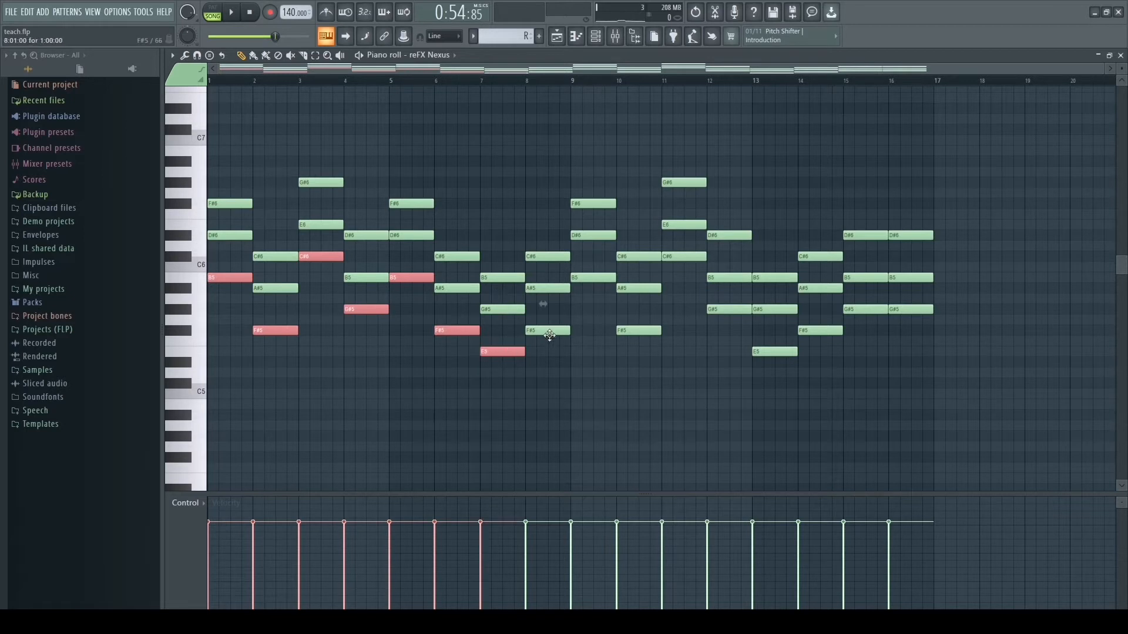
shift+click(548, 330)
shift+click(592, 278)
shift+click(637, 330)
shift+click(684, 257)
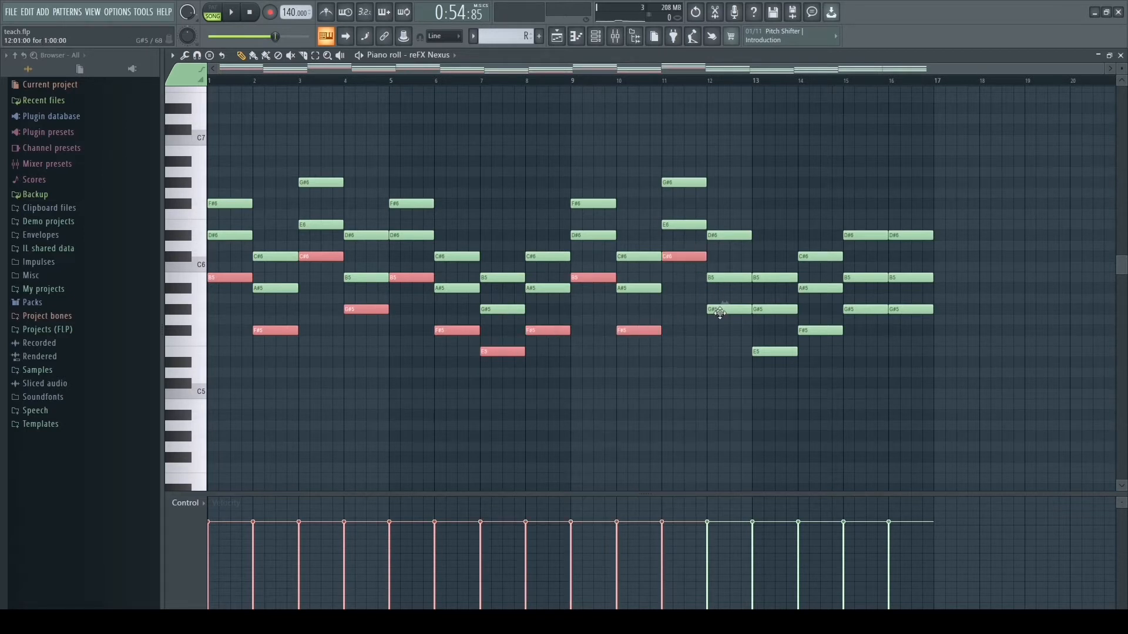
shift+click(728, 310)
shift+click(774, 351)
shift+click(820, 330)
shift+click(866, 309)
shift+click(904, 309)
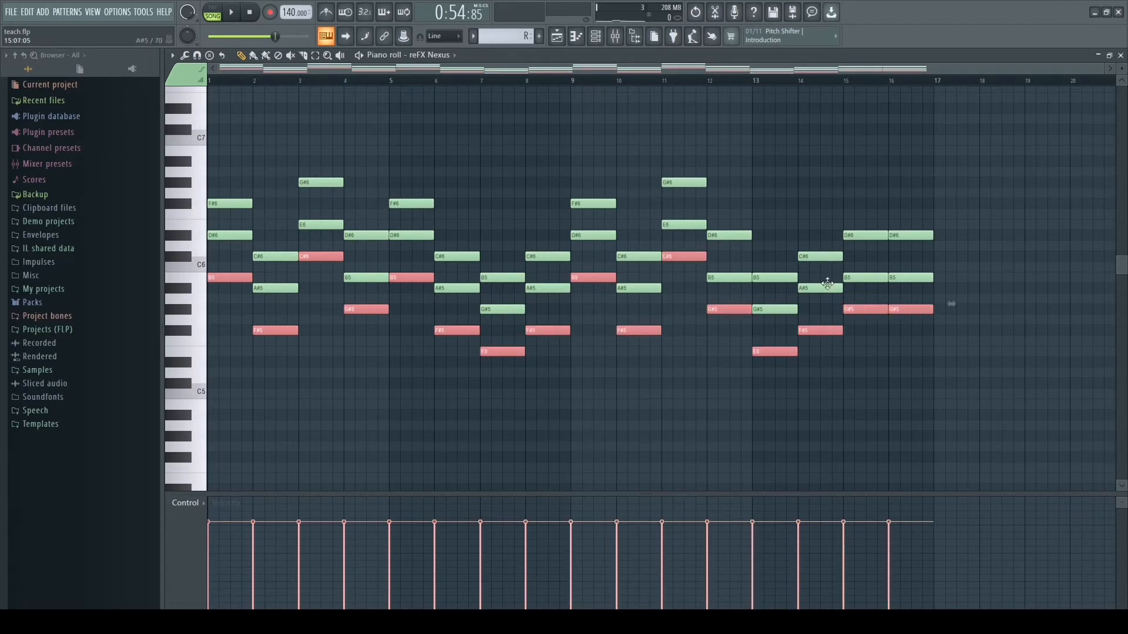
Step: Open the Deep2 piano roll of Pattern 7 and paste the root notes copied from the R pattern
click(558, 37)
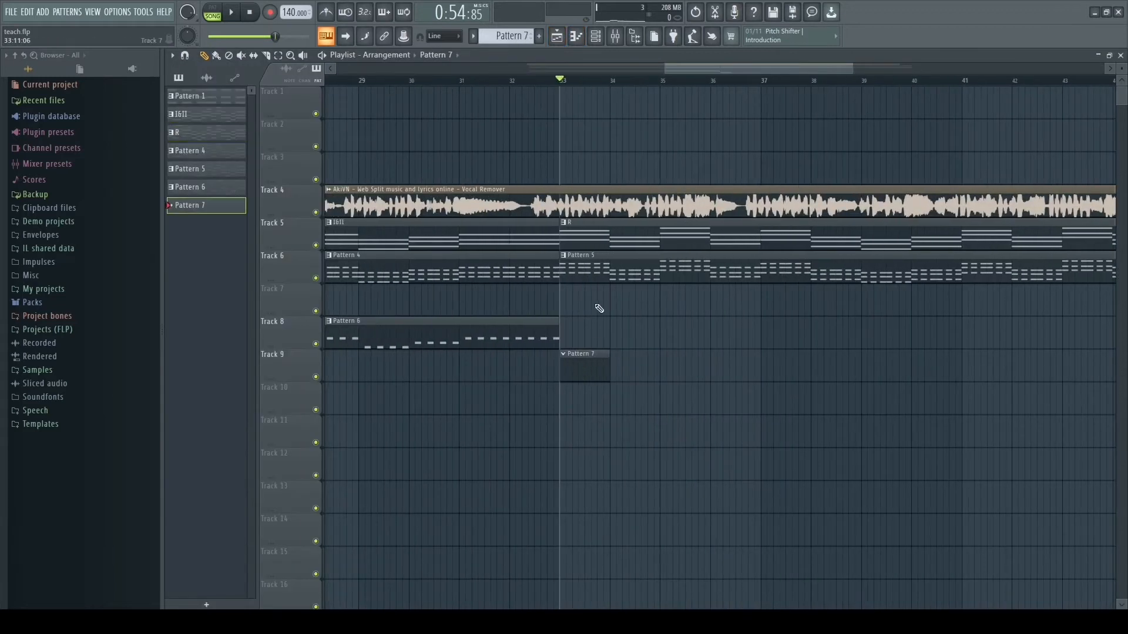
click(596, 36)
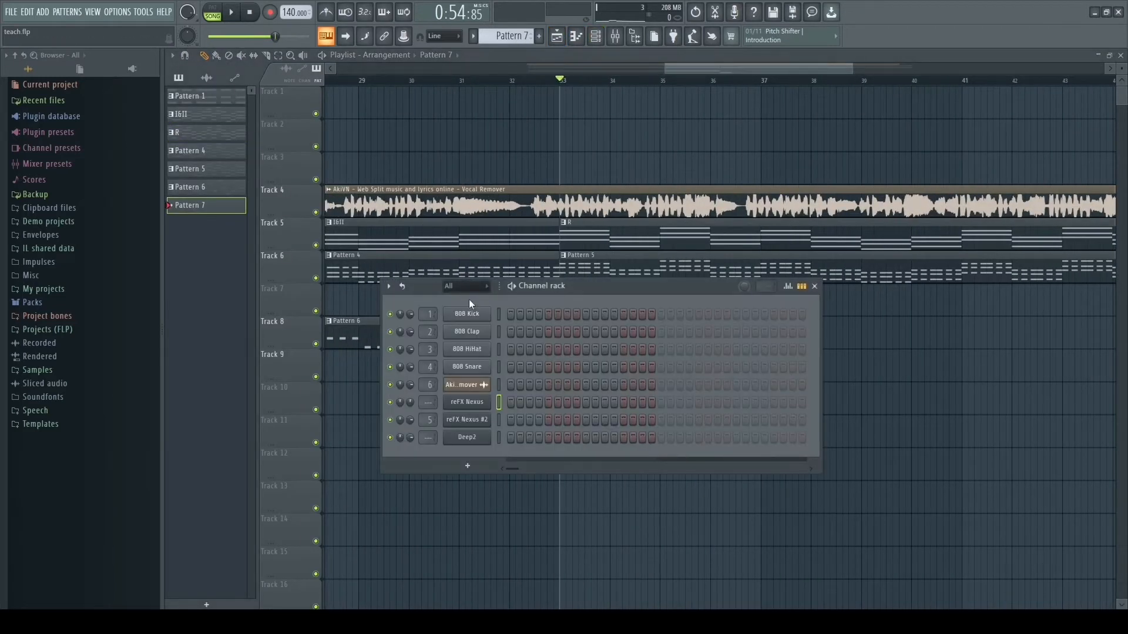
right_click(500, 442)
click(551, 439)
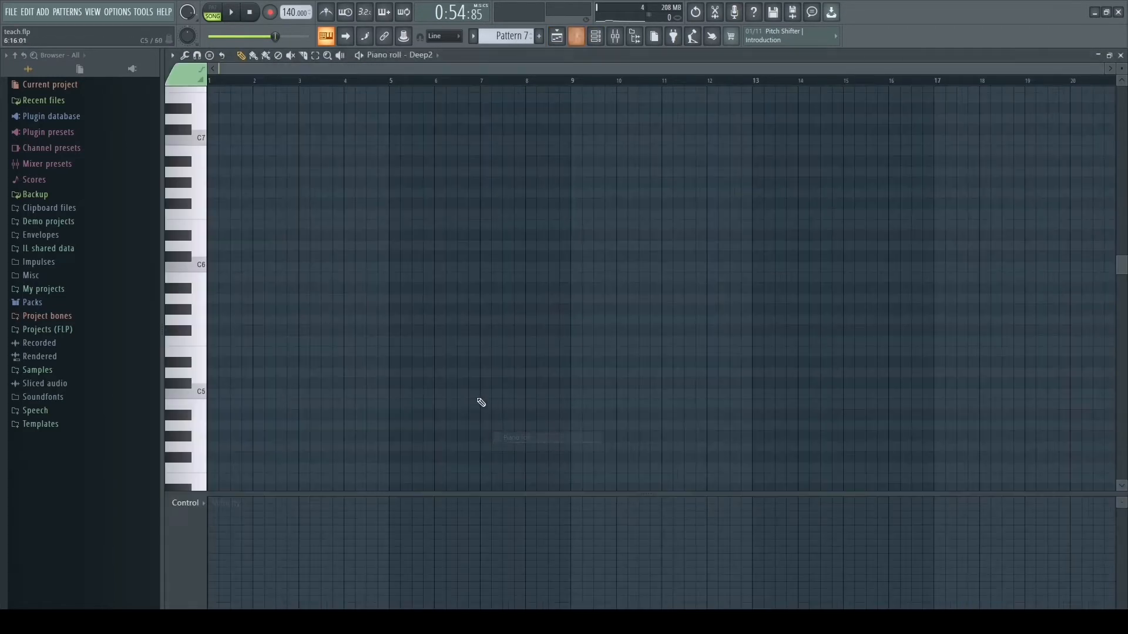
Step: Turn Pattern 7's root notes into short off-beat bass notes, four per bar across all 16 bars
drag(383, 276, 286, 279)
key(ctrl+b)
key(ctrl+a)
Step: Play the song from bar 33 in the playlist to hear the Pattern 7 bass line
scroll(382, 300, down, 4)
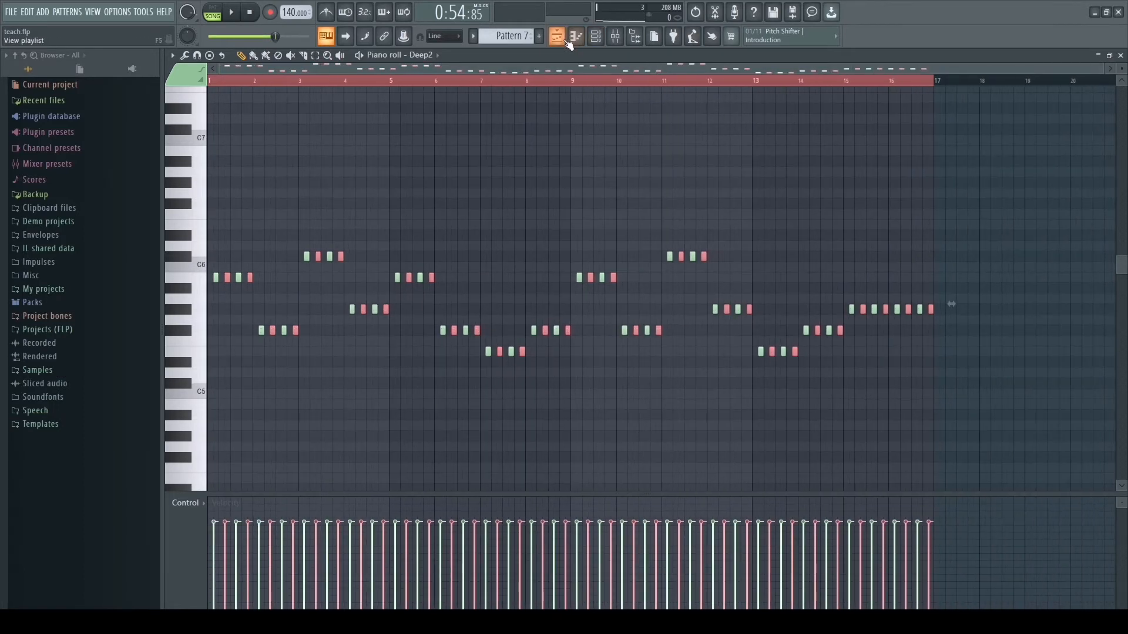
key(space)
click(568, 44)
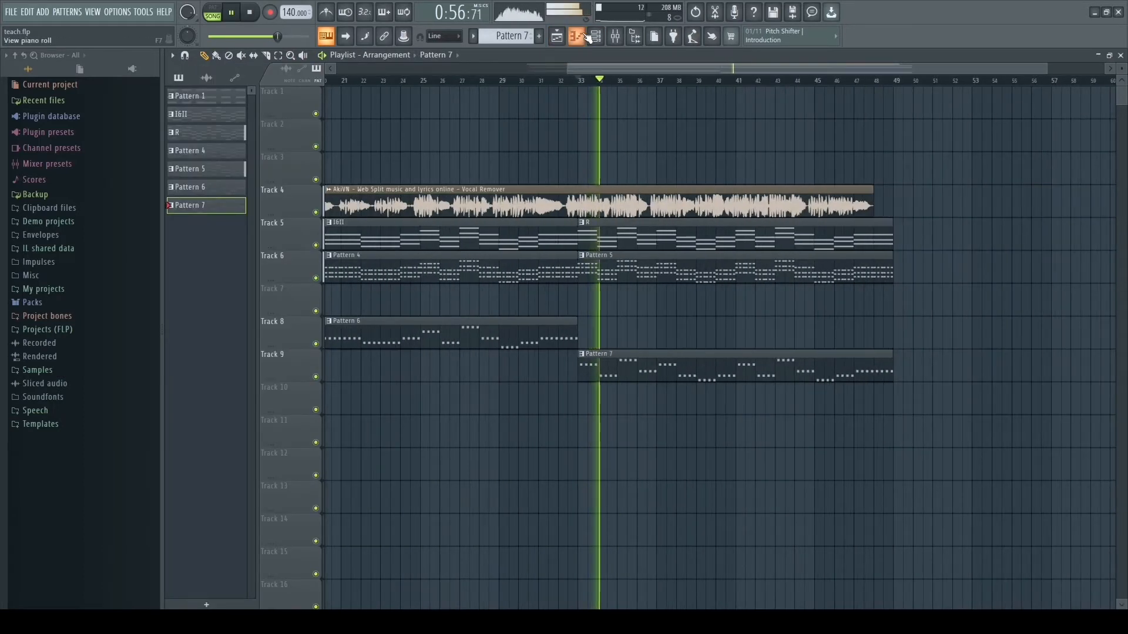
Step: Transpose all of Pattern 7's bass notes down one octave in the Deep2 piano roll
click(581, 36)
key(space)
key(ctrl+a)
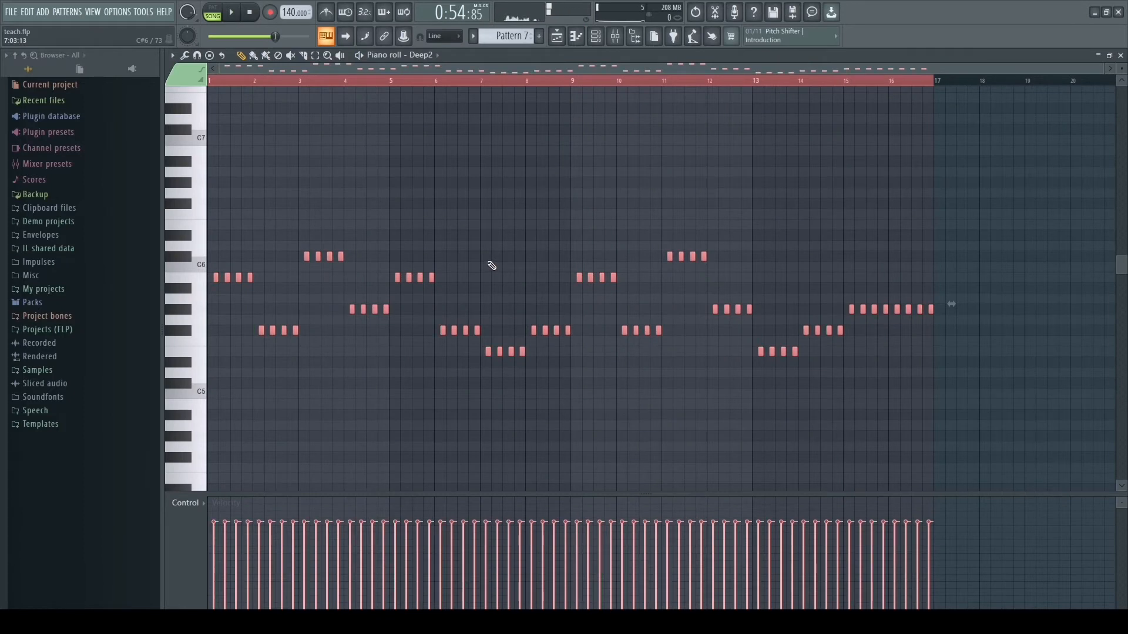
key(ctrl+Down)
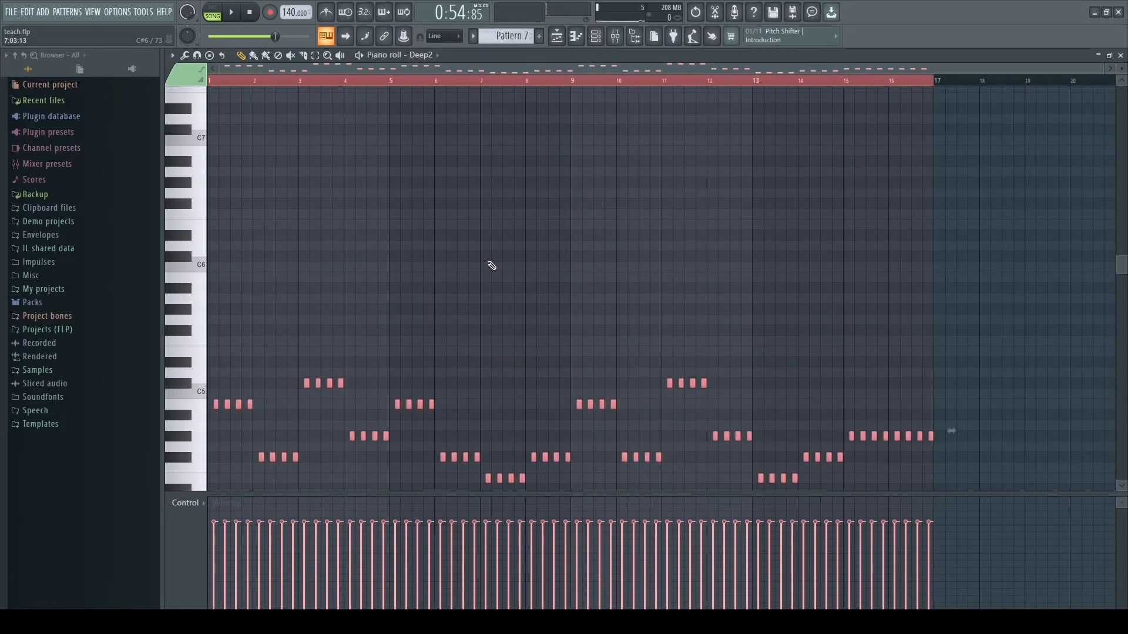
scroll(526, 279, down, 5)
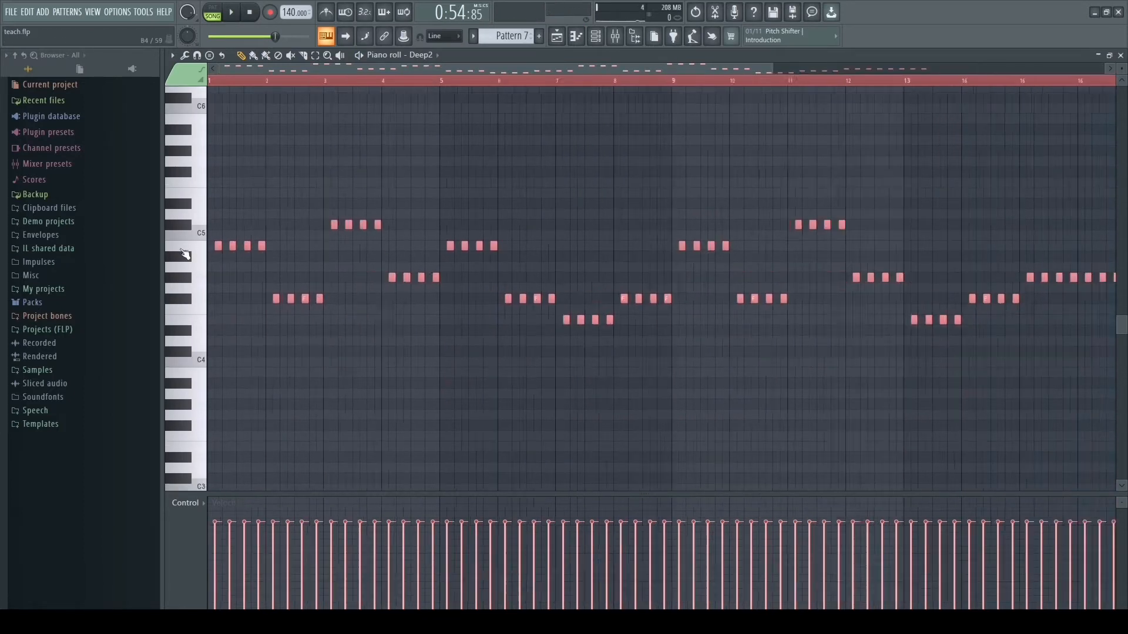
ctrl+scroll(209, 256, up, 3)
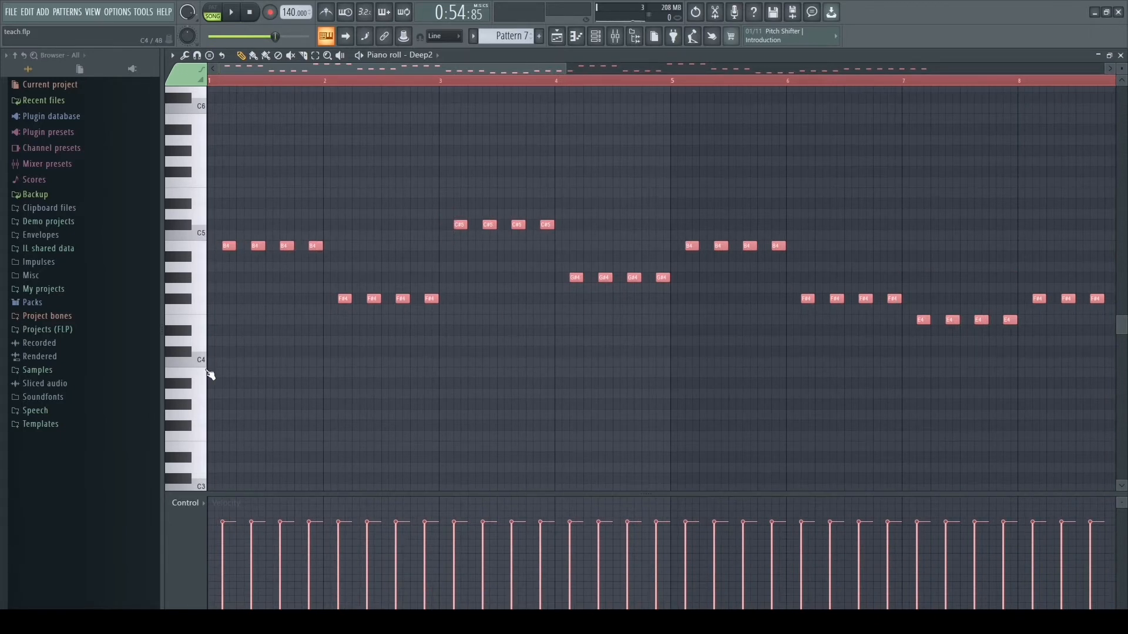
ctrl+scroll(589, 197, down, 4)
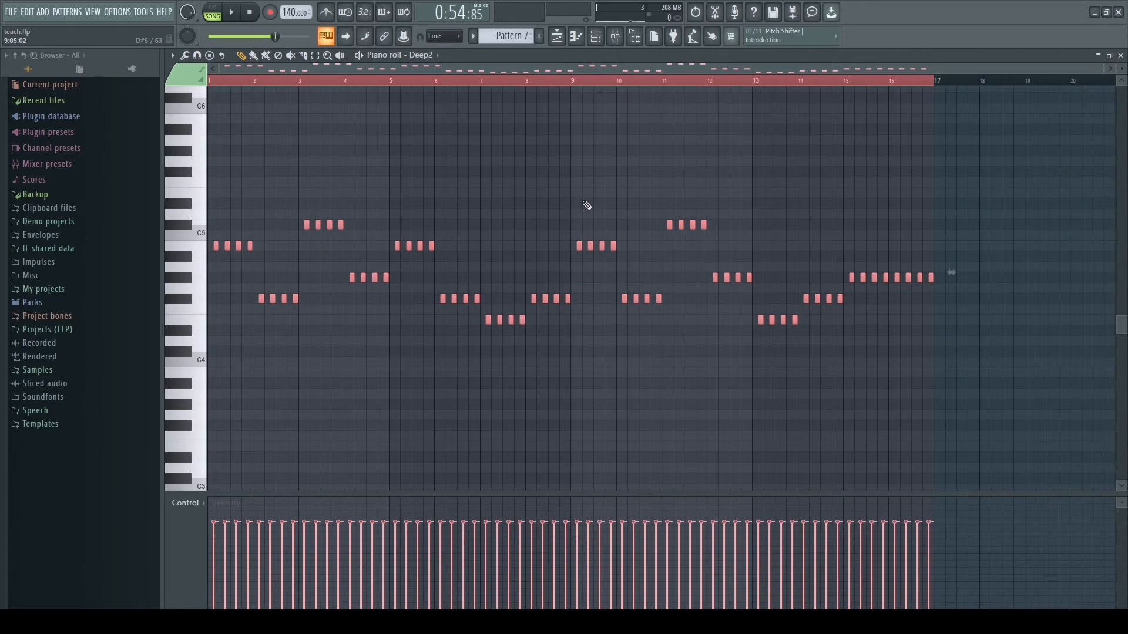
Step: Play the song and move the Pattern 7 clip from Track 9 up to Track 8, directly after Pattern 6
key(space)
click(558, 36)
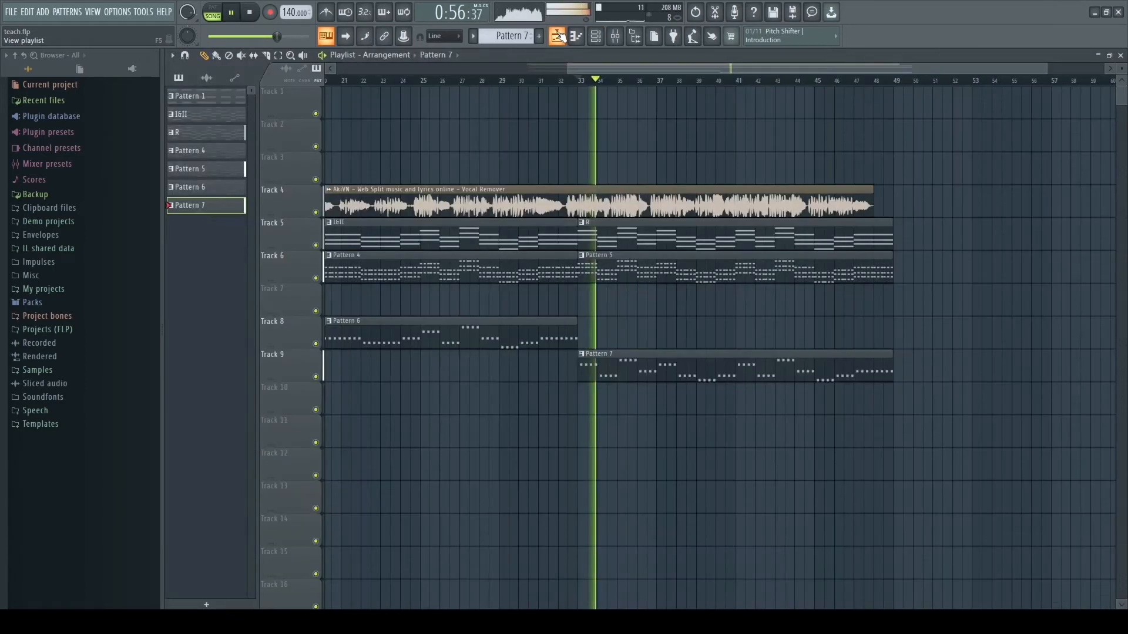
ctrl+scroll(677, 357, down, 3)
drag(801, 360, 800, 331)
click(678, 329)
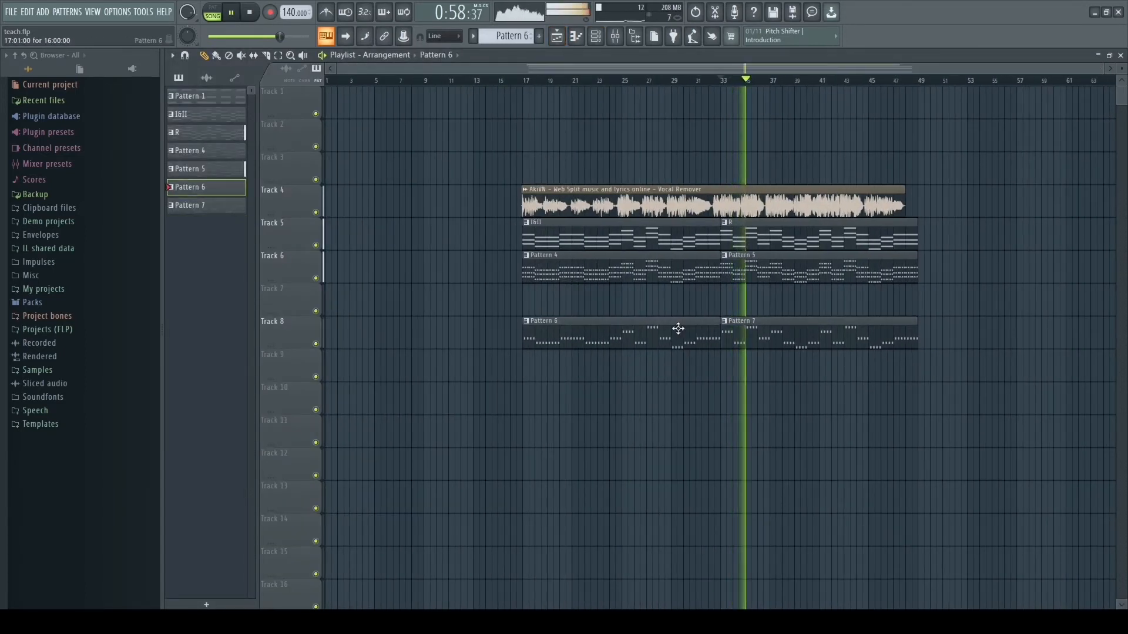
Step: Stop playback and set the song position to the start of bar 17
ctrl+scroll(584, 319, up, 3)
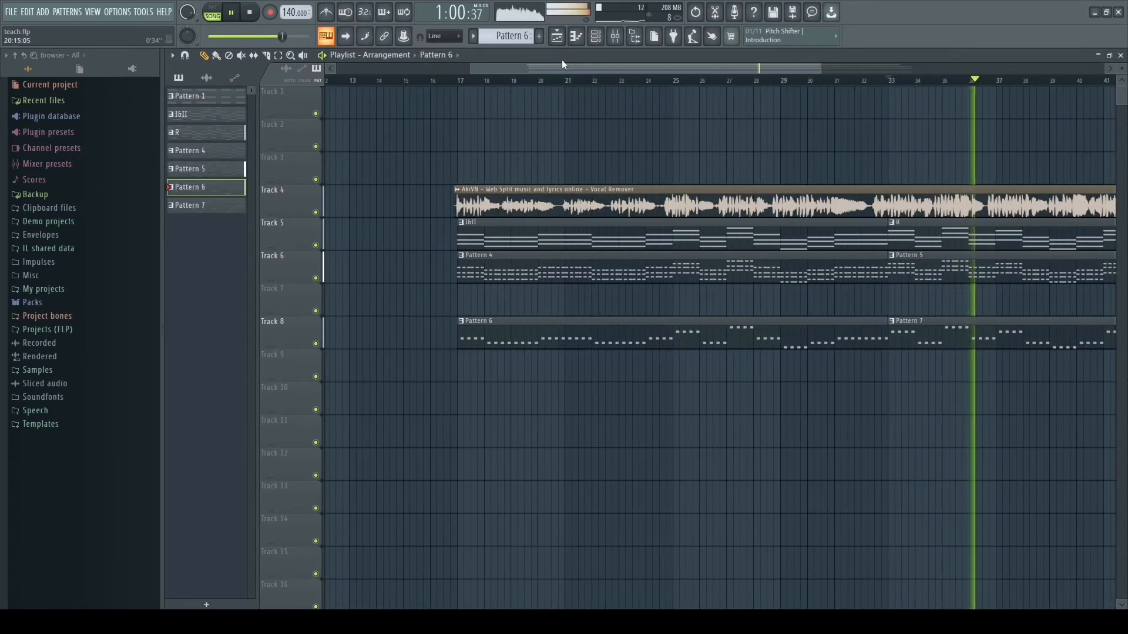
drag(584, 73, 652, 73)
ctrl+scroll(506, 232, down, 3)
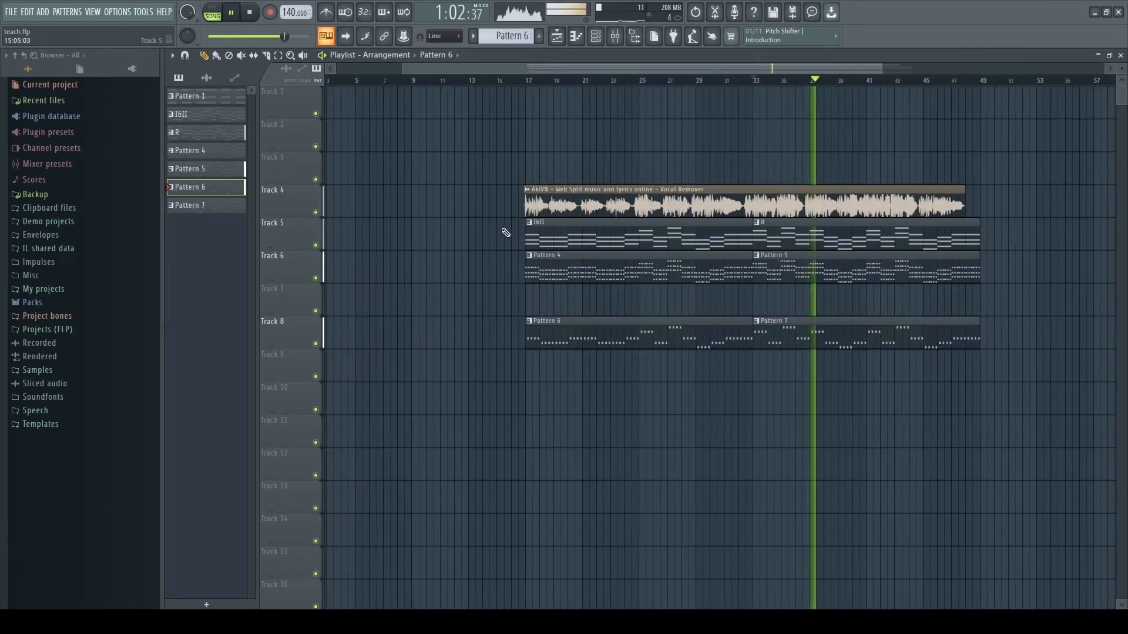
ctrl+scroll(508, 226, up, 2)
key(space)
click(552, 83)
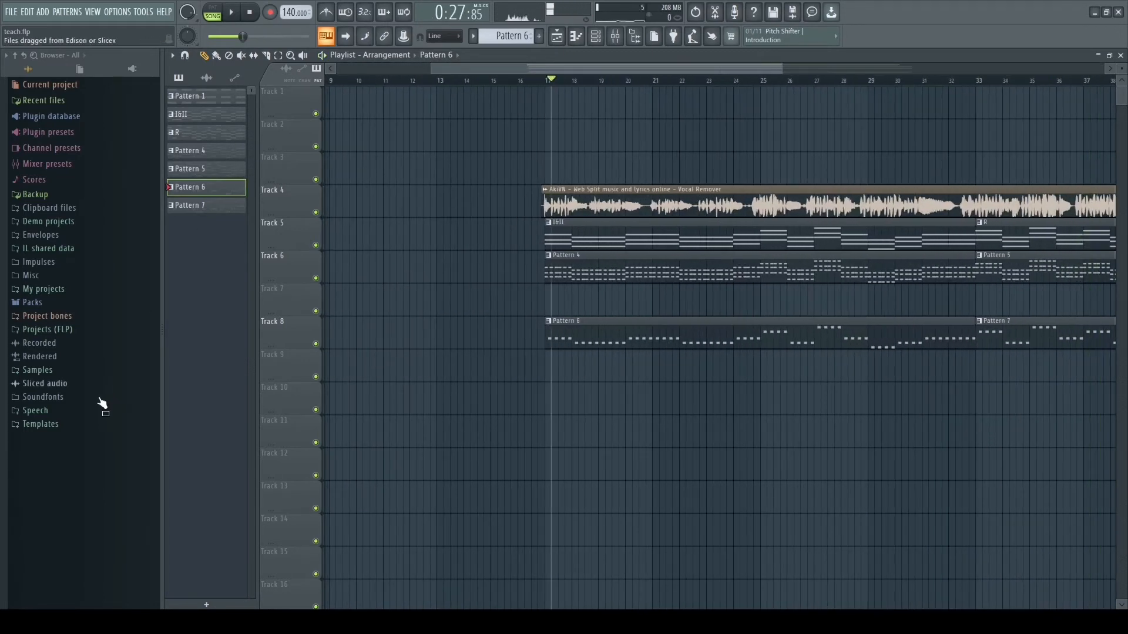
click(545, 82)
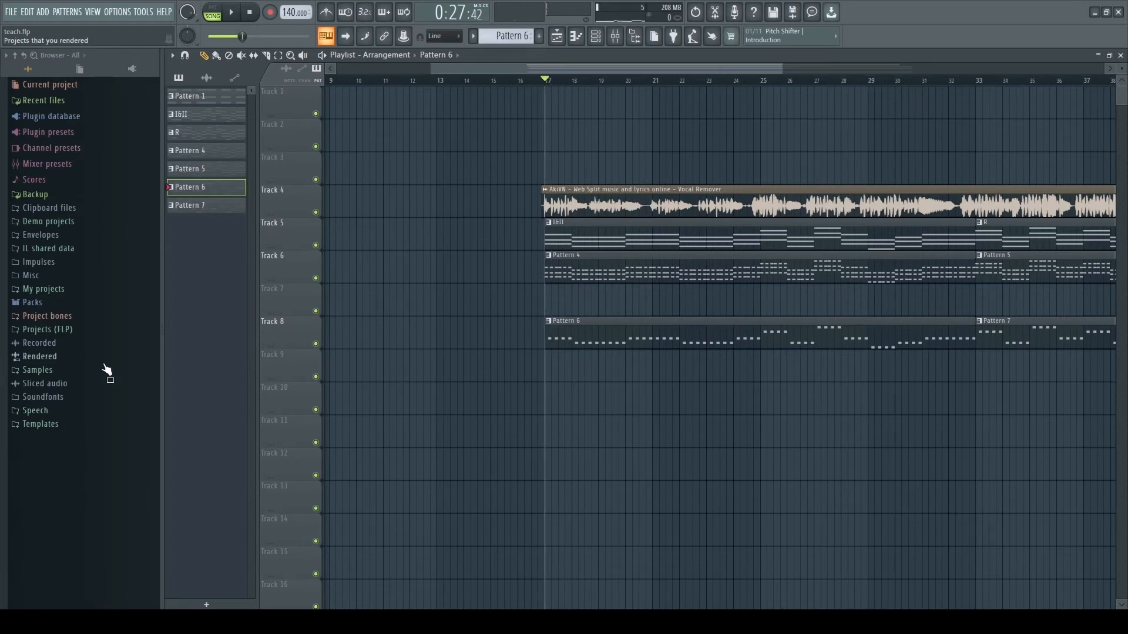
Step: Open the VEC5 Electro Kicks folder among the VEC5 Bassdrums samples
click(67, 372)
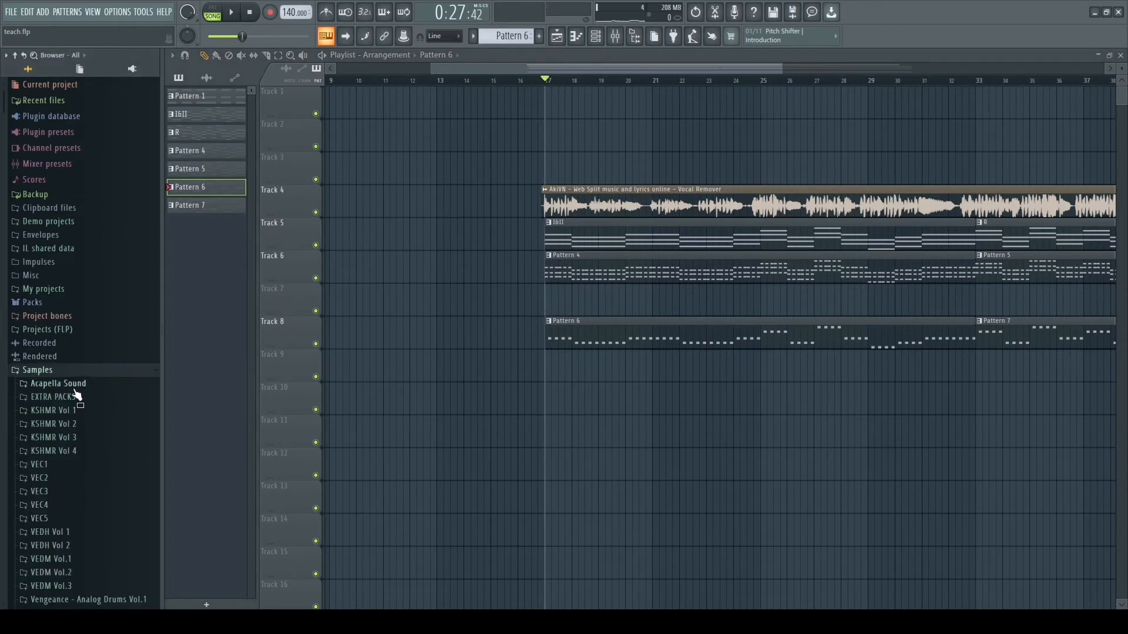
scroll(83, 305, down, 6)
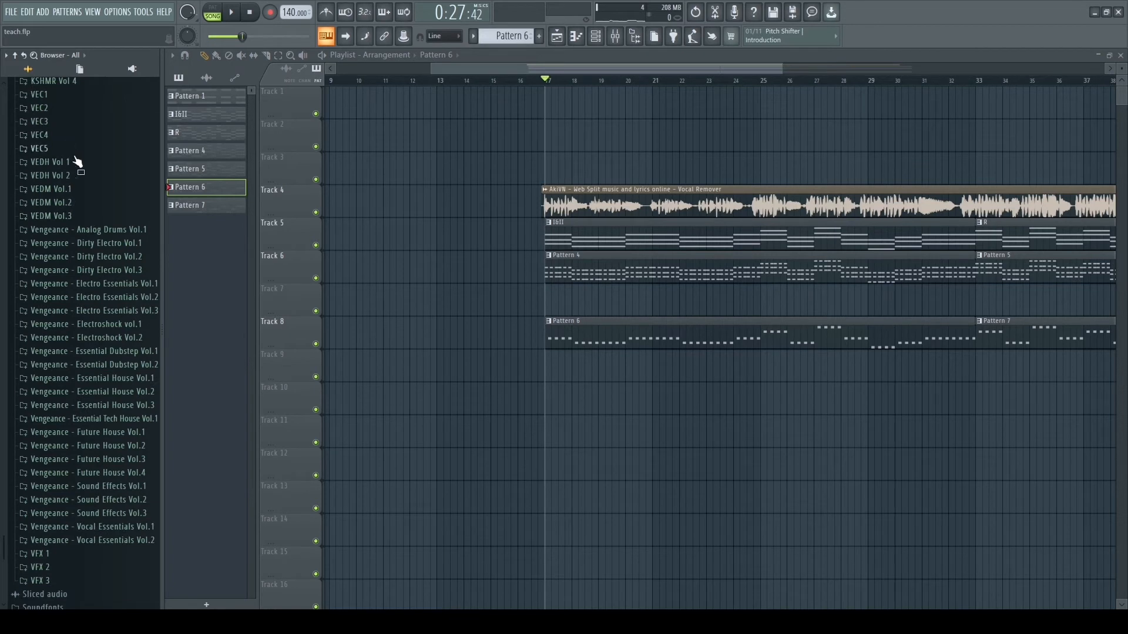
scroll(77, 161, up, 3)
click(59, 297)
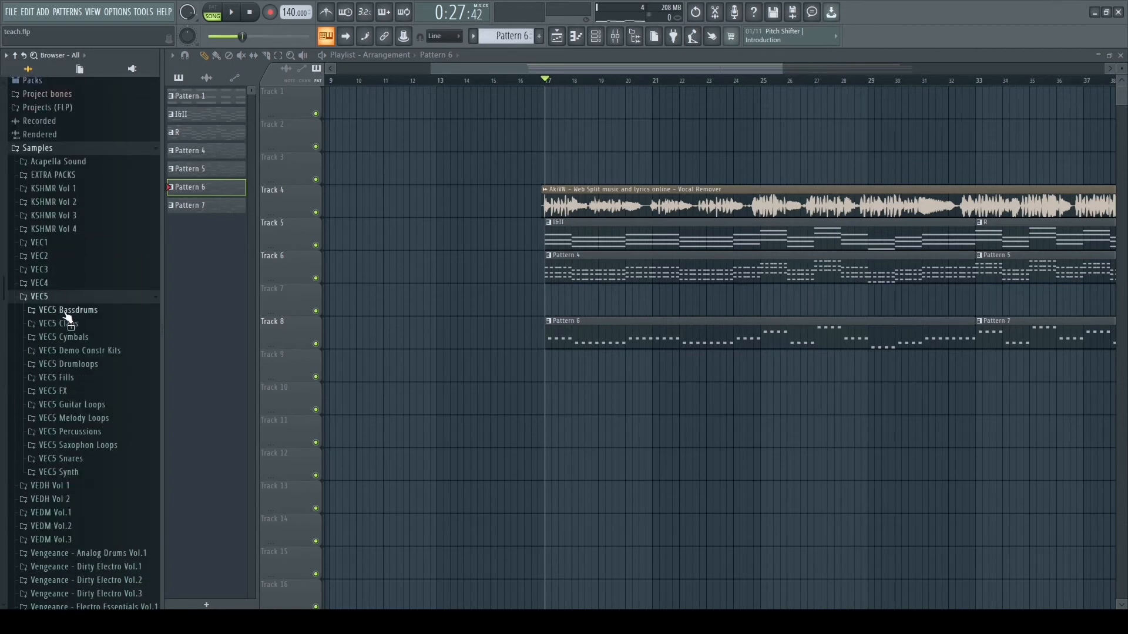
click(82, 312)
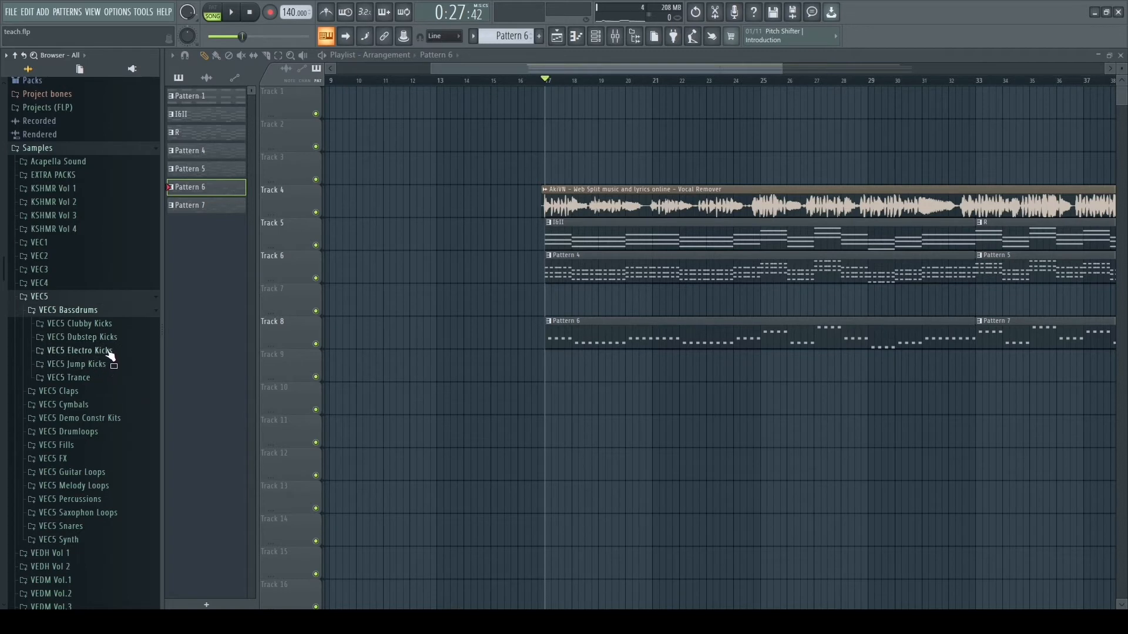
click(109, 351)
Step: Audition a selection of VEC5 Electro Kicks samples between 02 and 48
click(111, 109)
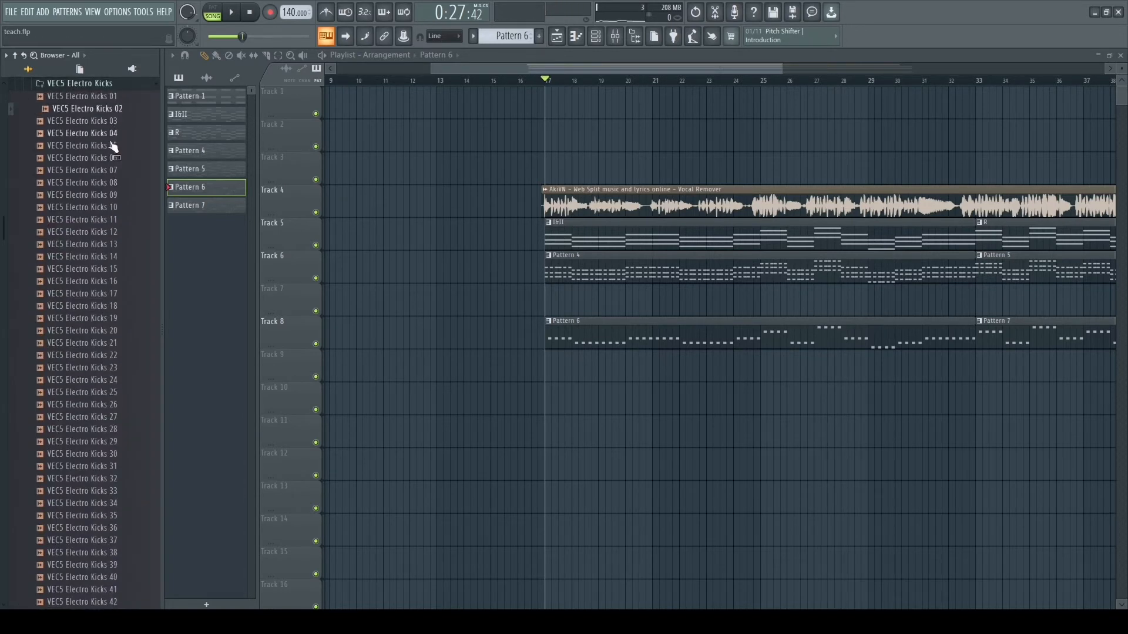
click(108, 233)
click(106, 259)
click(110, 331)
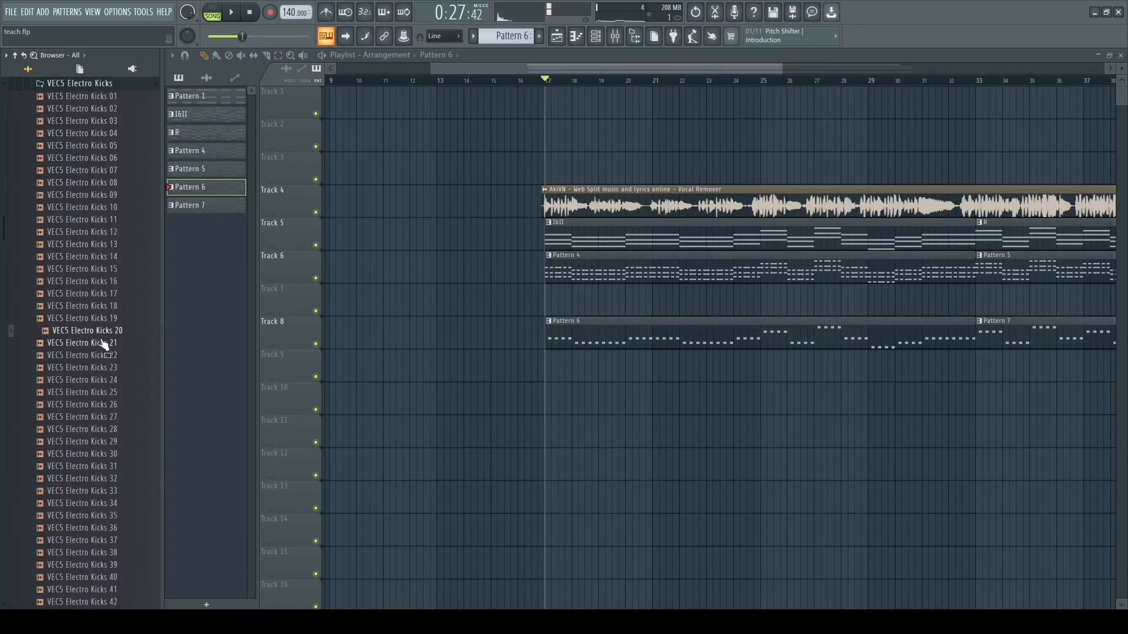
click(110, 343)
scroll(103, 393, down, 6)
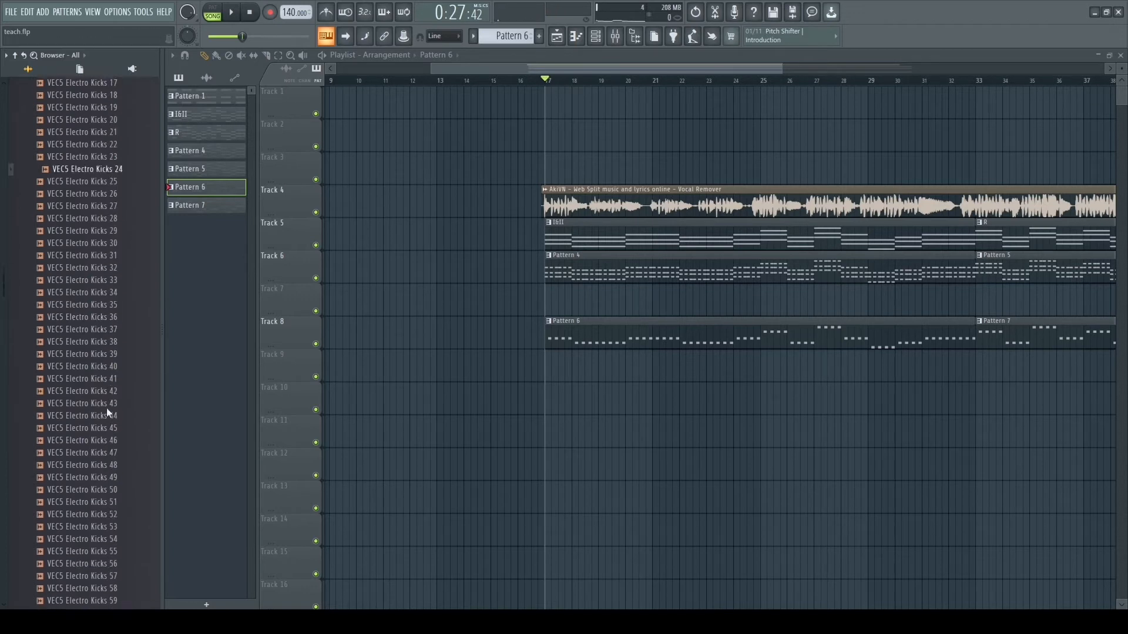
click(120, 258)
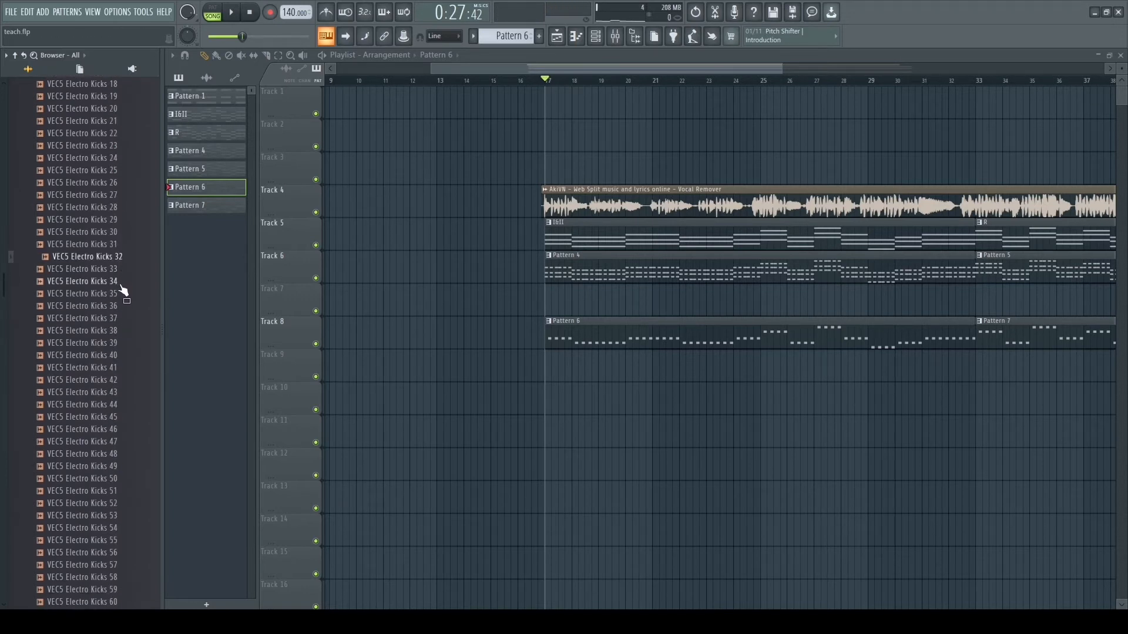
click(117, 393)
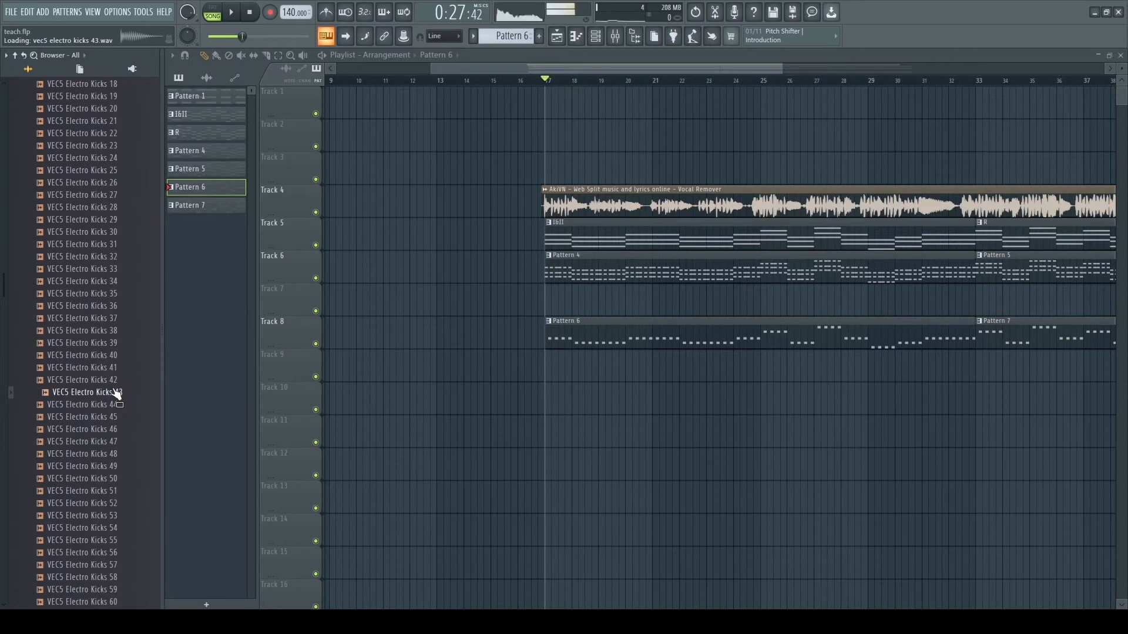
click(116, 442)
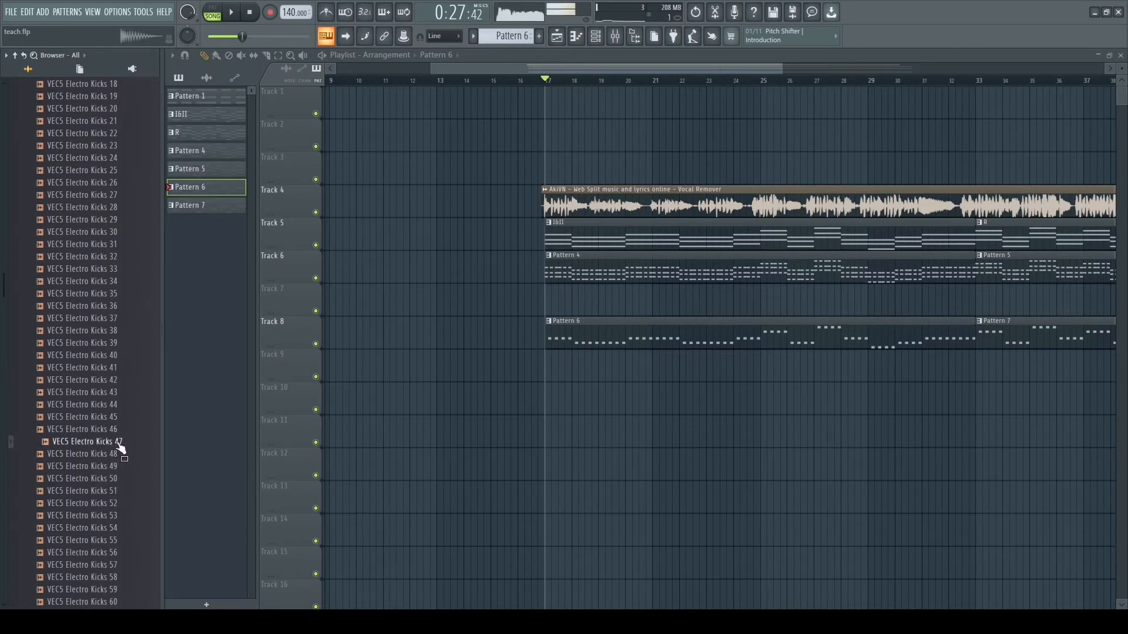
click(119, 454)
click(118, 443)
Step: Audition several VEC5 Electro Kicks samples from the sixties and seventies, up to number 75
scroll(119, 384, down, 5)
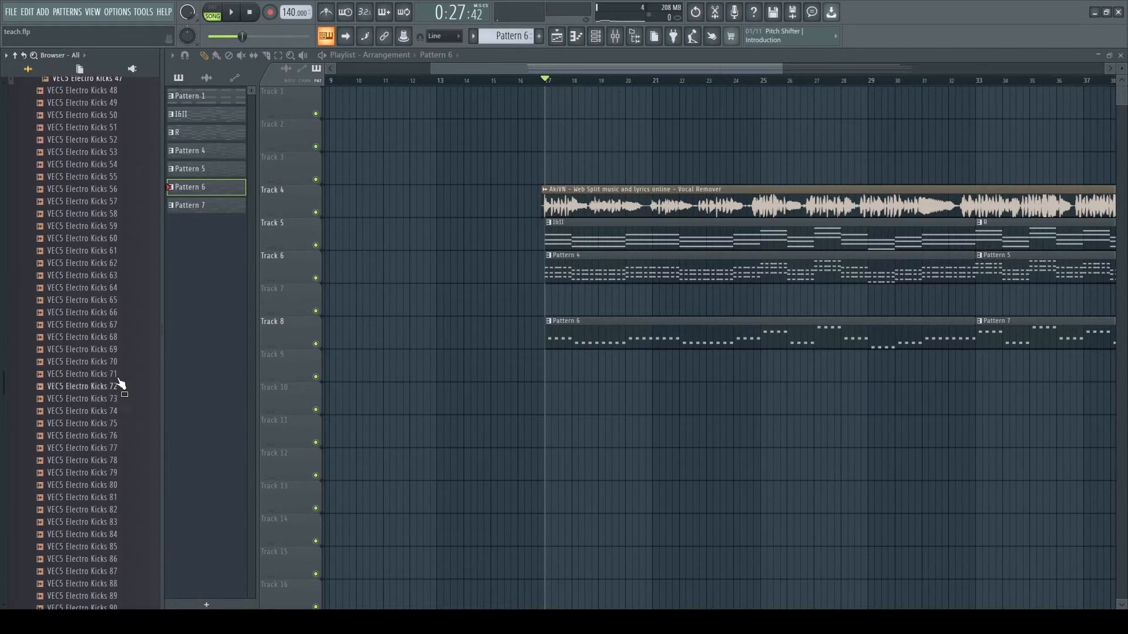
click(106, 245)
click(107, 282)
click(110, 330)
click(111, 379)
click(116, 417)
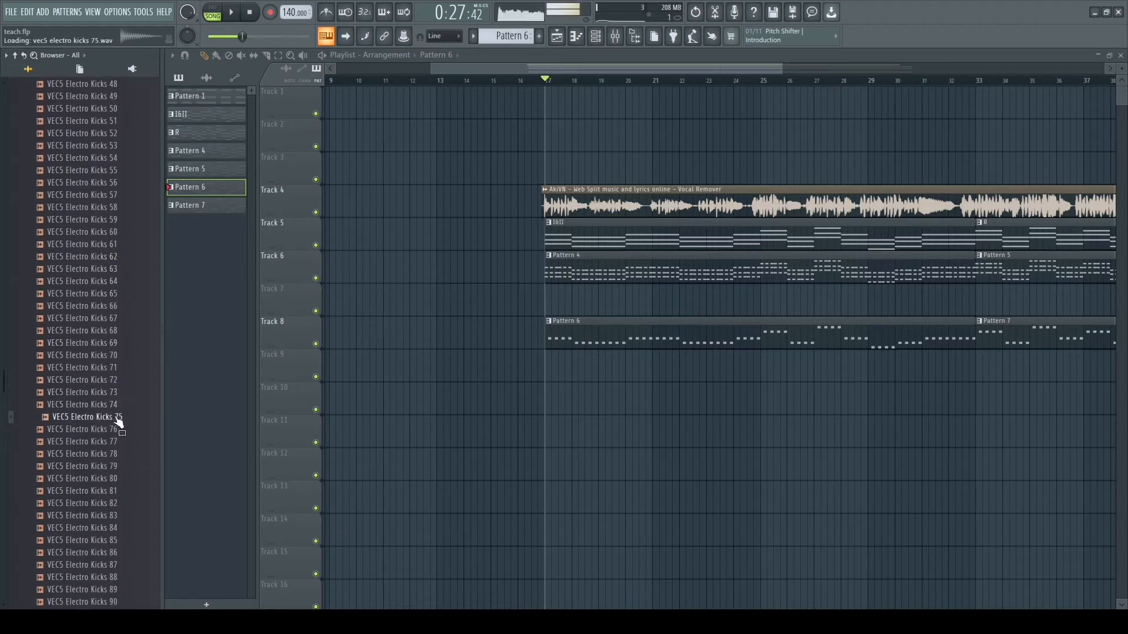
Step: Audition the last VEC5 Electro Kicks samples, from about 89 to 100
scroll(114, 411, down, 3)
click(106, 368)
click(105, 406)
click(106, 383)
click(106, 371)
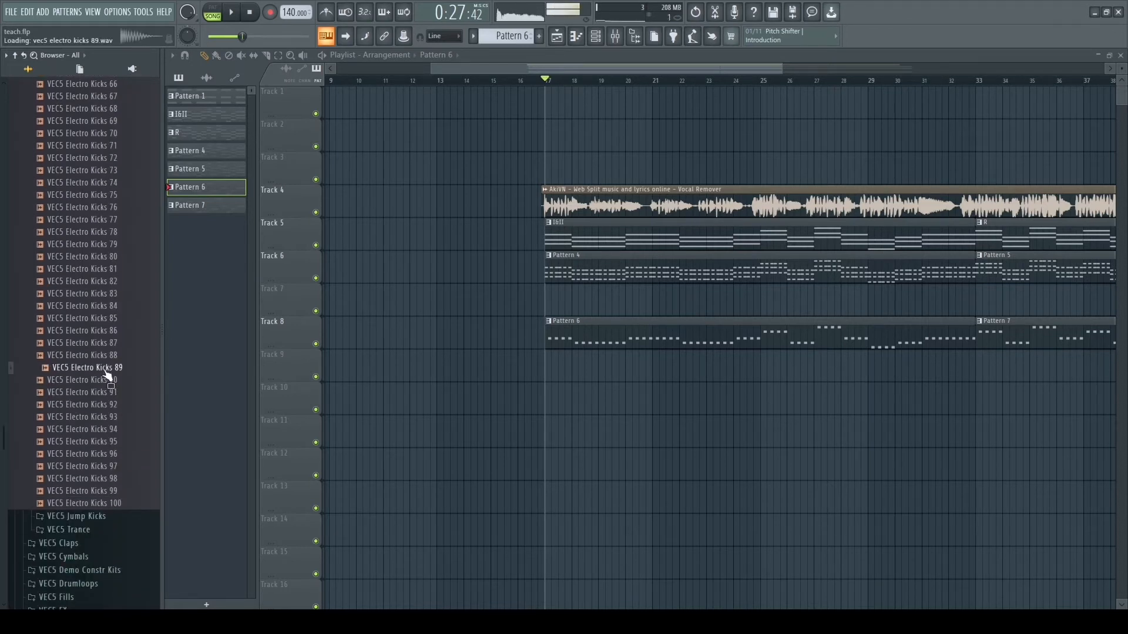
click(107, 393)
click(112, 454)
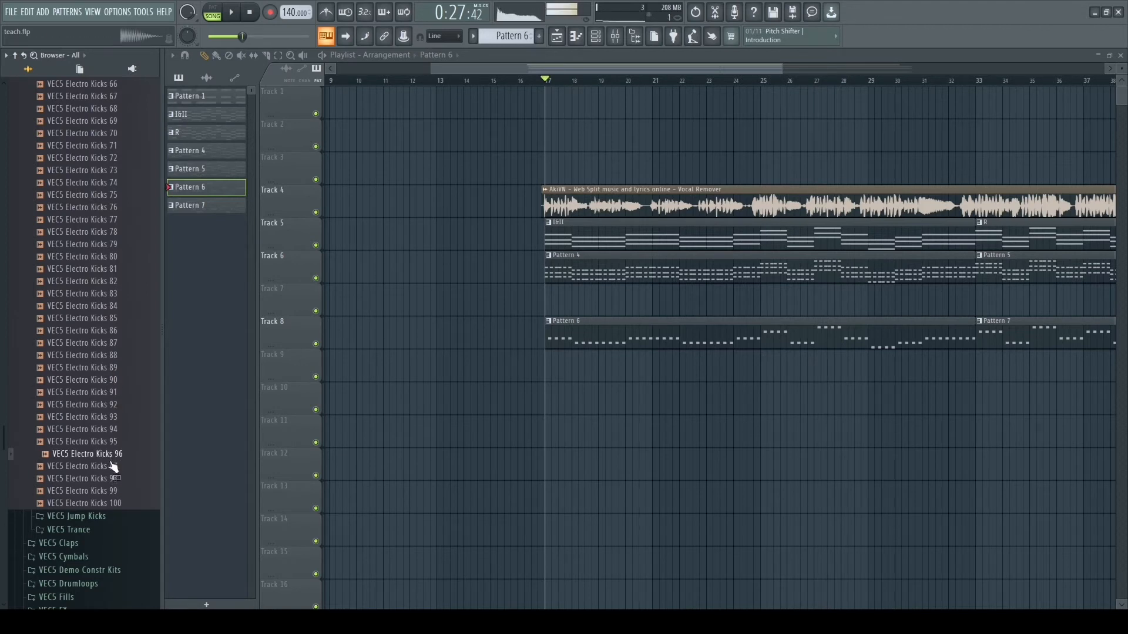
click(113, 478)
click(114, 504)
Step: Place VDE2 128BPM Funky Kick from Vengeance - Dirty Electro Vol.2 on Track 11 at bar 17 and play it with the song
scroll(117, 487, down, 5)
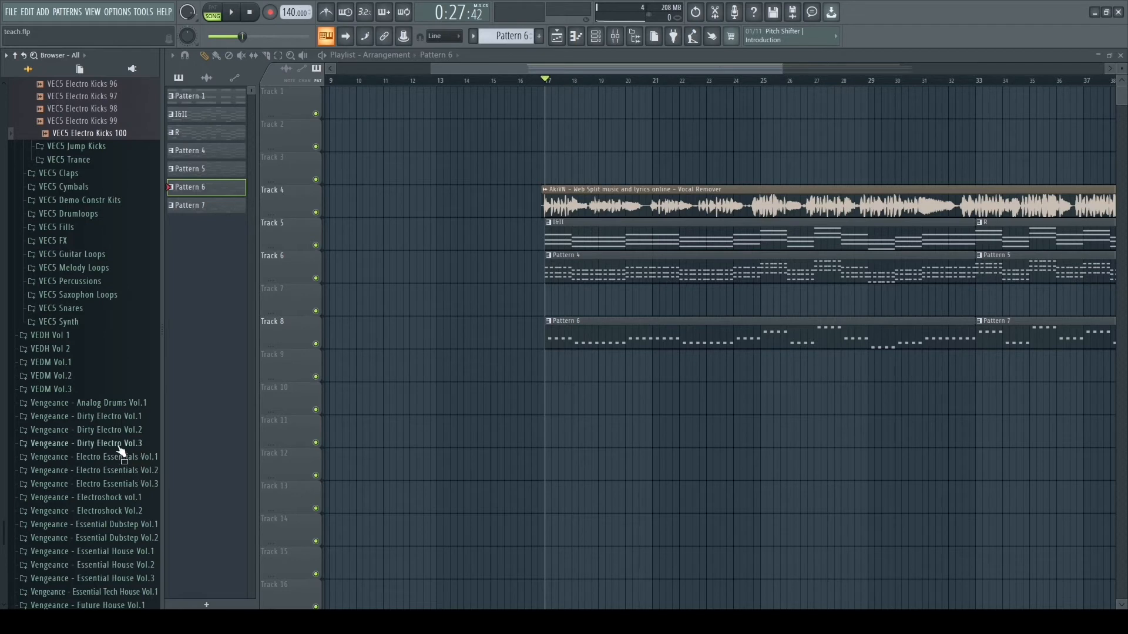
click(120, 418)
drag(121, 426, 98, 429)
drag(114, 238, 548, 434)
scroll(543, 441, up, 6)
key(space)
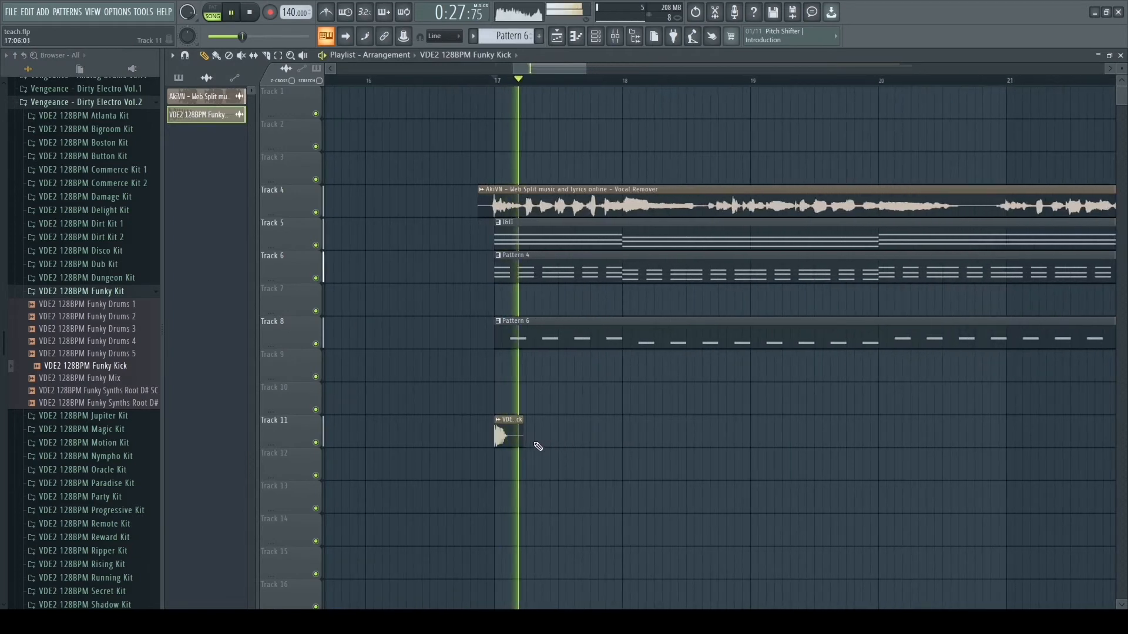
key(space)
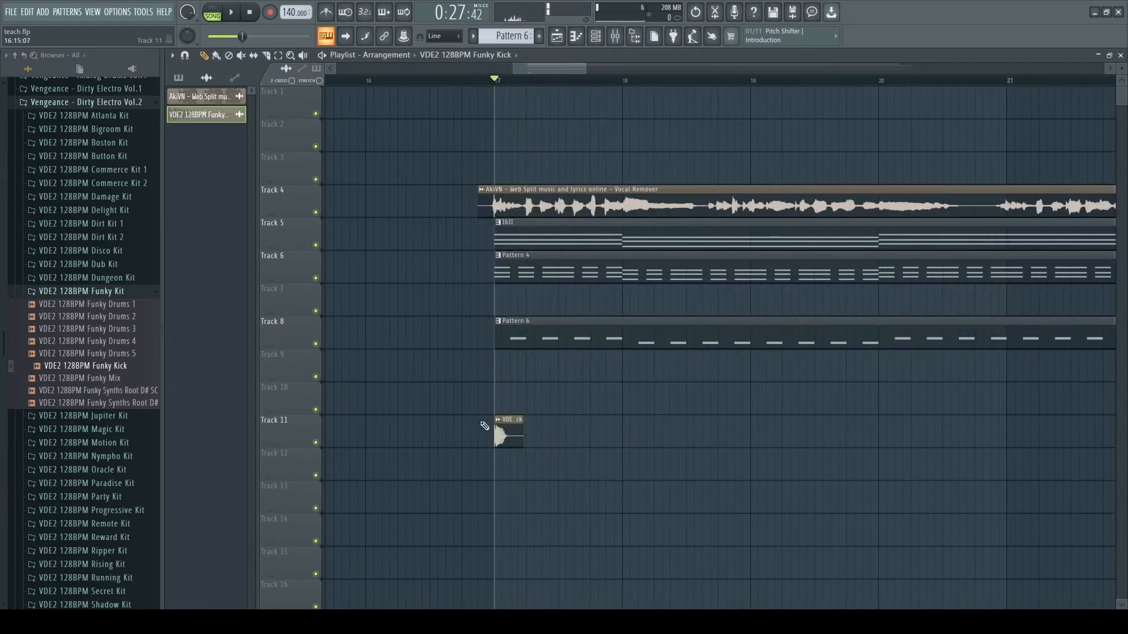
Step: Audition the VDE2 128BPM Funky Drums loops in the Funky Kit folder
click(132, 316)
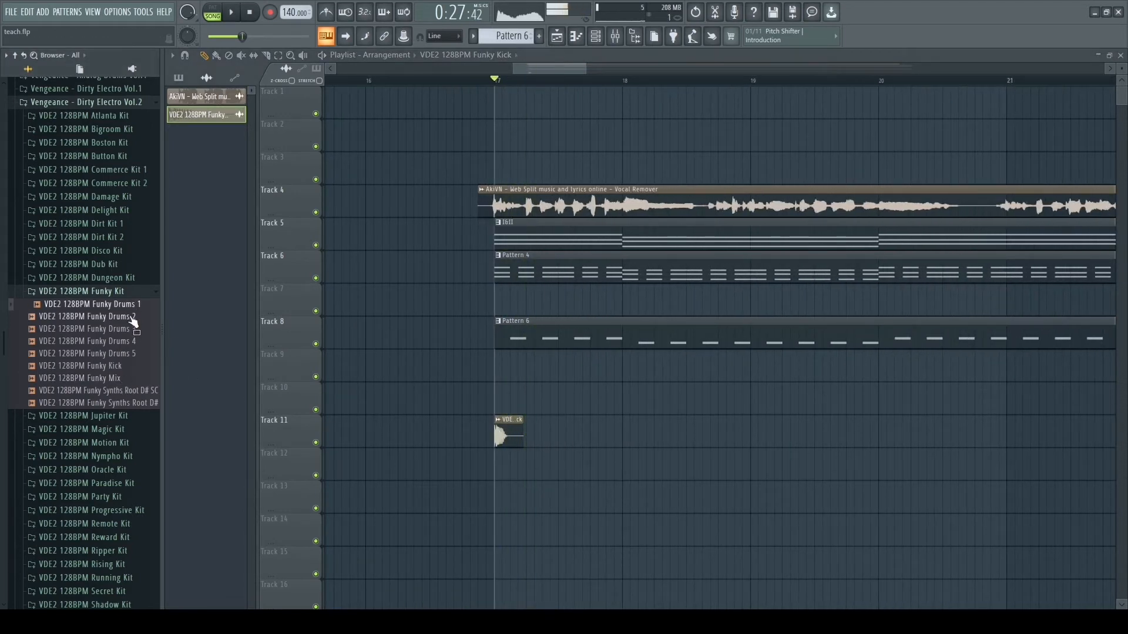
click(132, 328)
click(131, 336)
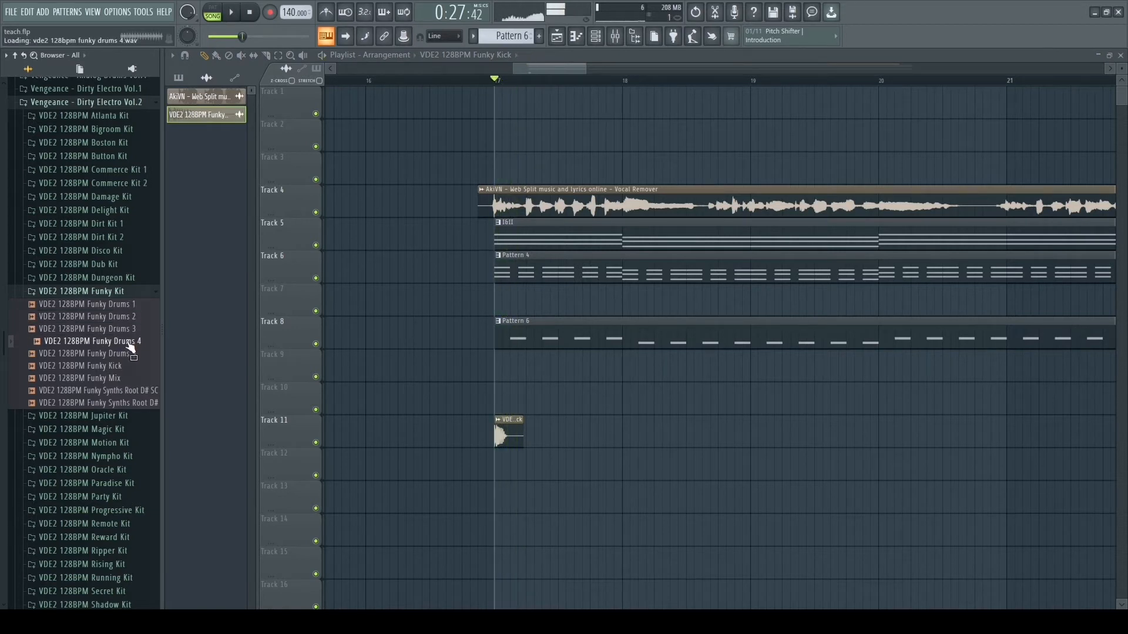
click(132, 329)
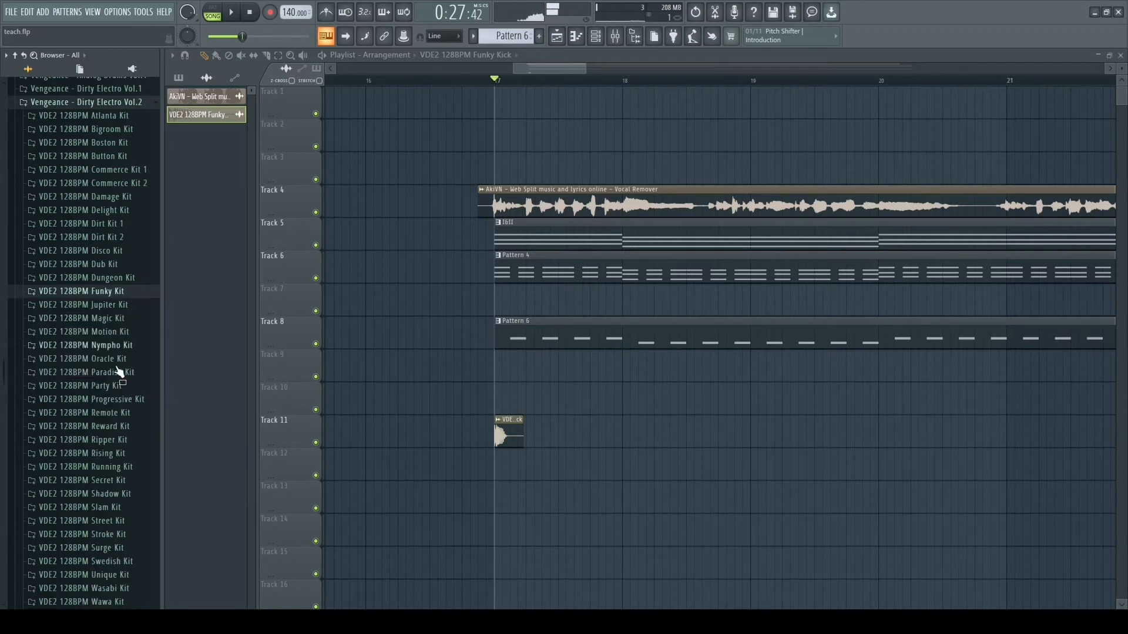
Step: Open the VEC4 Claps sample folder and audition VEC4 Claps 017
scroll(94, 394, up, 9)
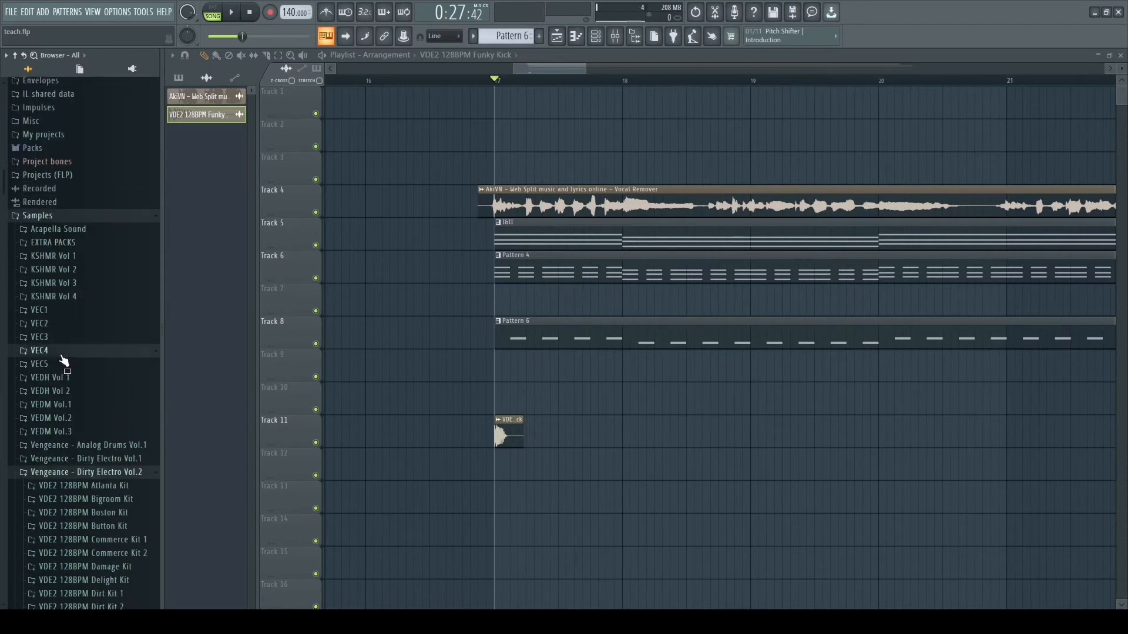
click(61, 354)
click(87, 376)
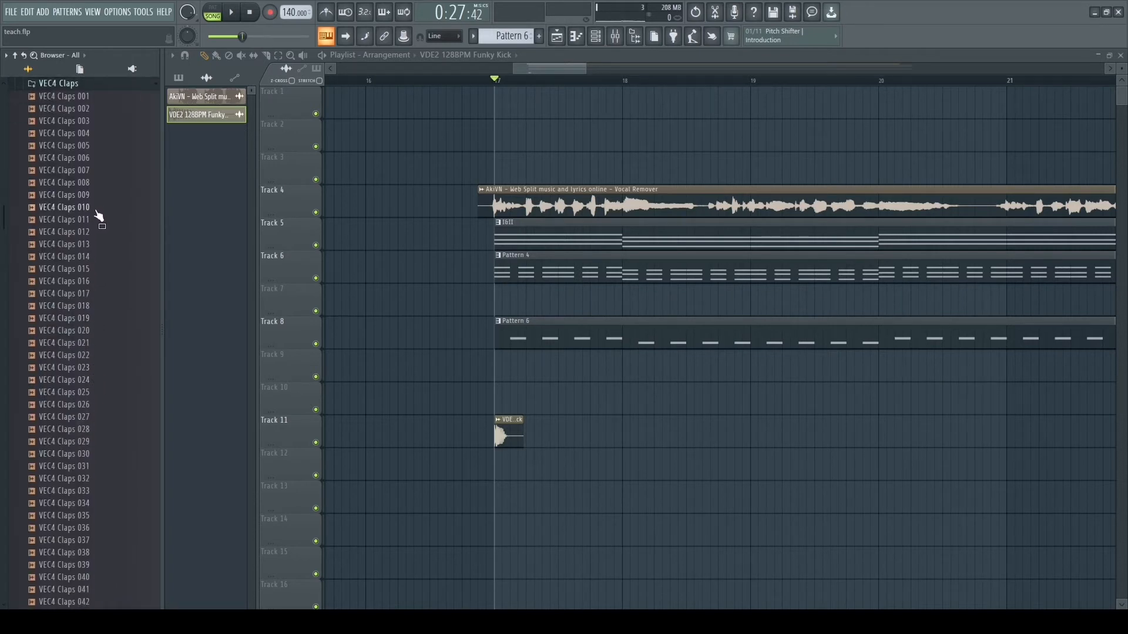
click(89, 294)
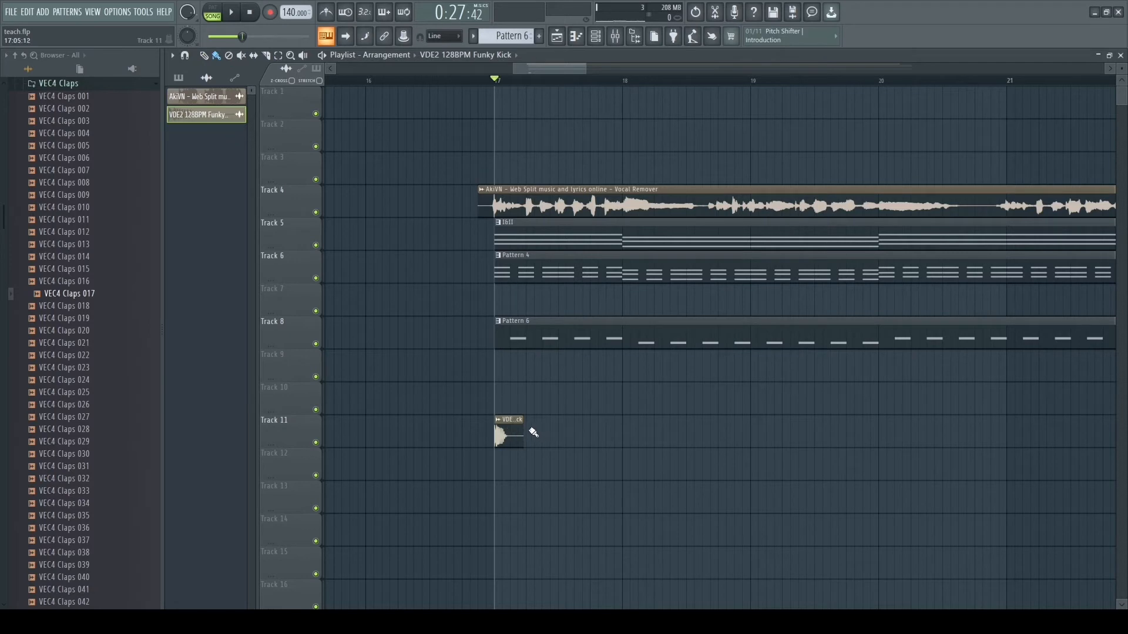
Step: Paint the Funky Kick on every beat of bars 17 to 20 on Track 11 and play the result
drag(565, 433, 991, 459)
key(space)
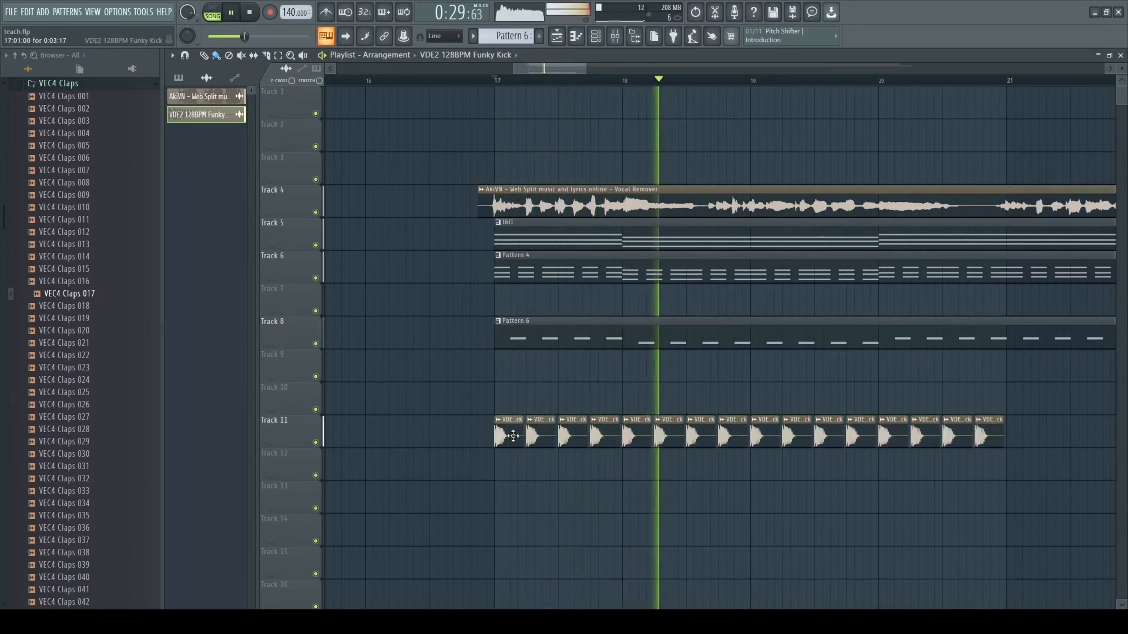
Step: Place VEC4 Claps 017 on beats 2 and 4 of bars 17 and 18 on Track 12 and play it with the song
key(space)
click(89, 294)
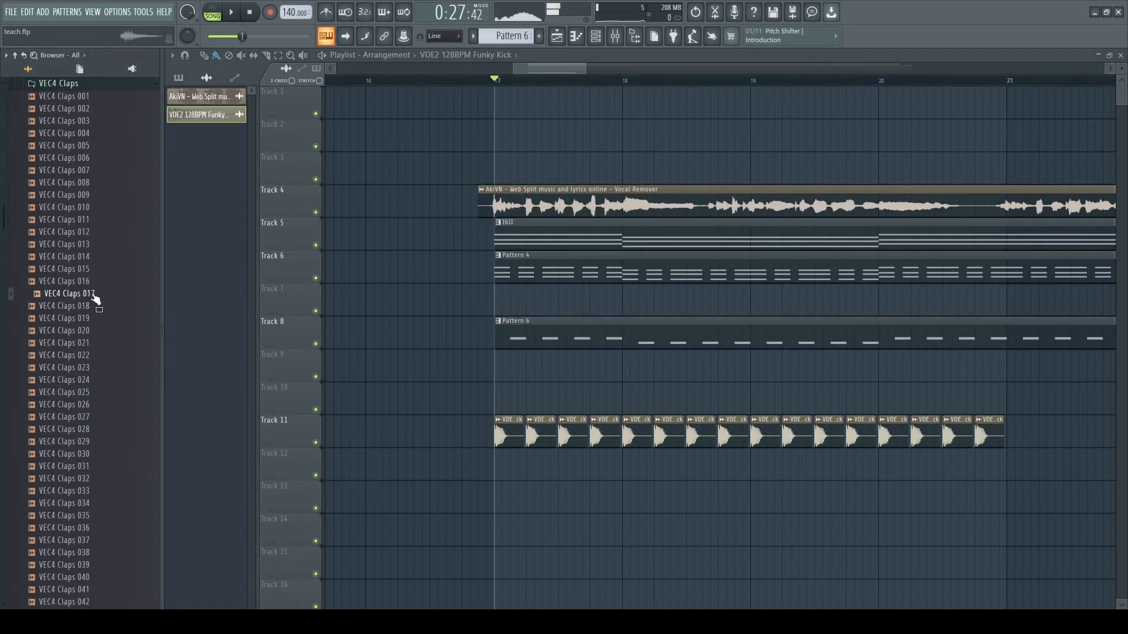
drag(561, 466, 533, 466)
key(space)
click(598, 467)
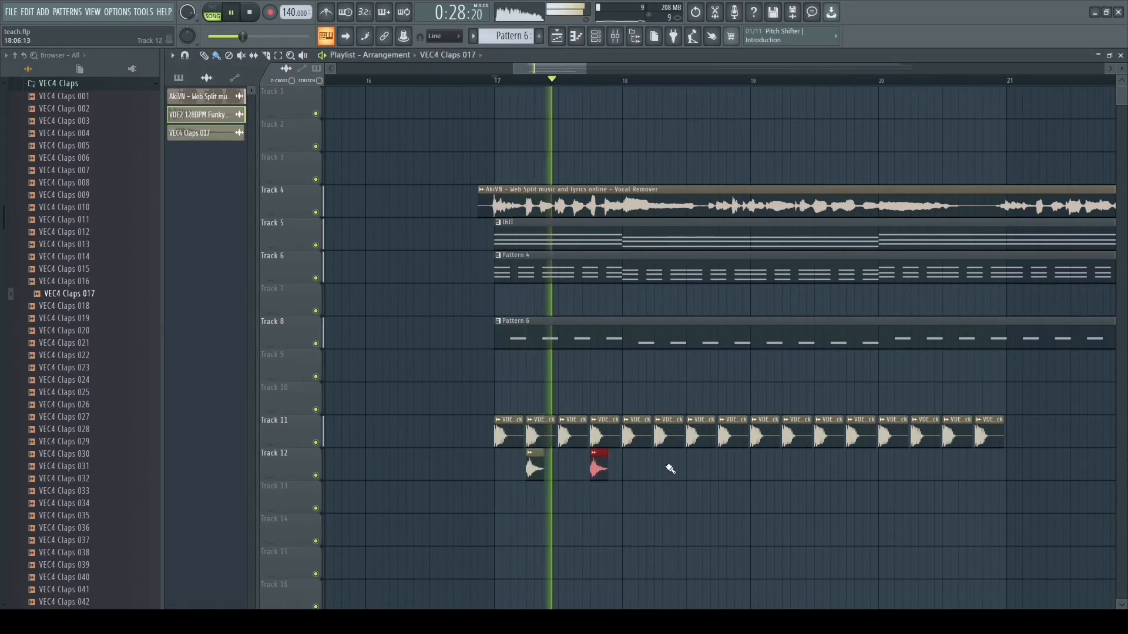
click(663, 467)
click(726, 465)
key(space)
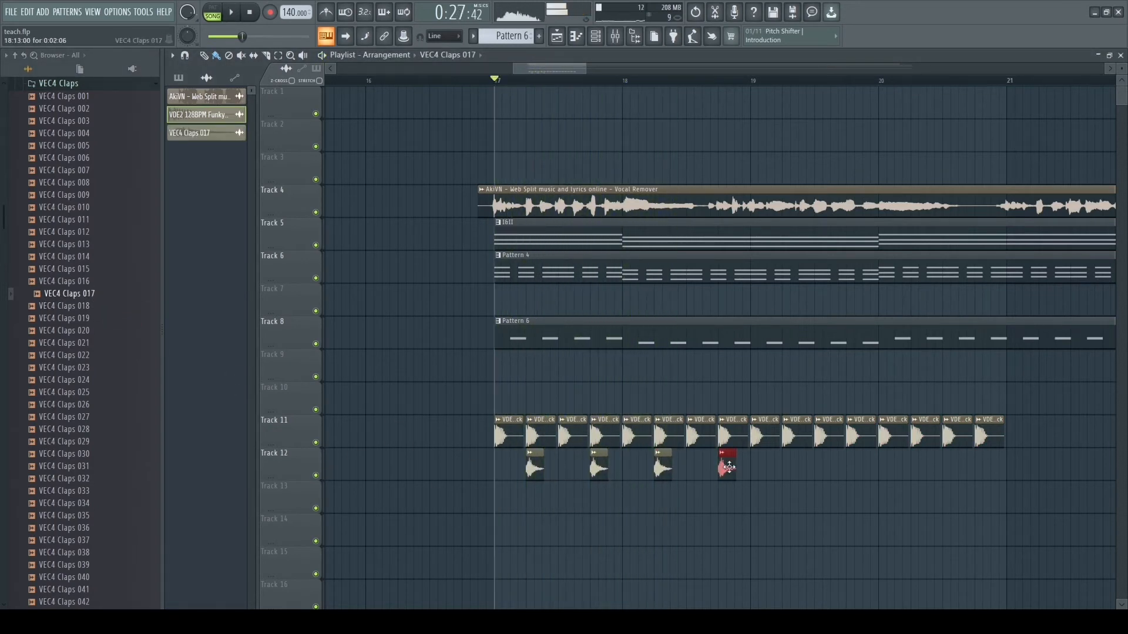
Step: Audition alternative VEC4 Claps samples, replace the Track 12 clap sample with VEC4 Claps 024 and play the song
double_click(726, 465)
click(98, 307)
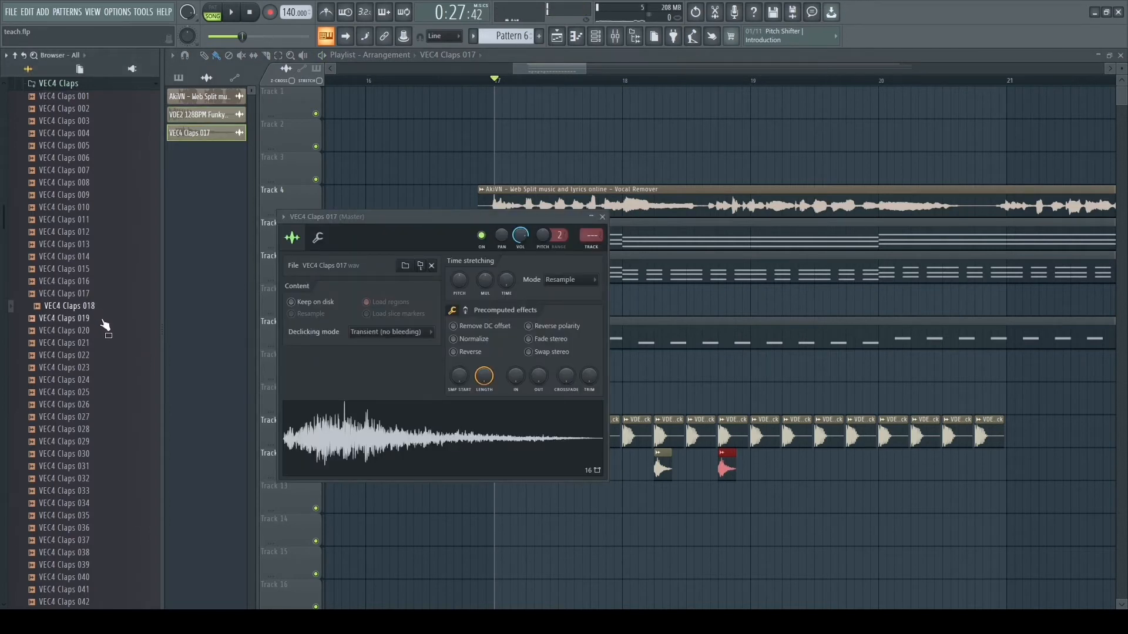
click(104, 320)
click(103, 342)
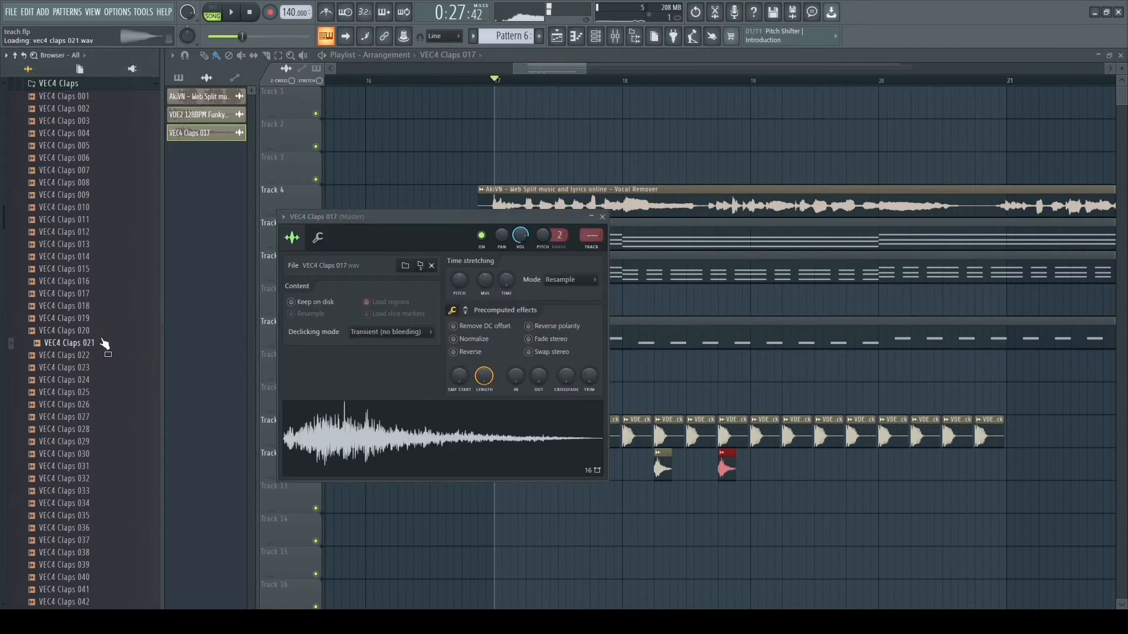
click(104, 380)
click(104, 430)
click(96, 382)
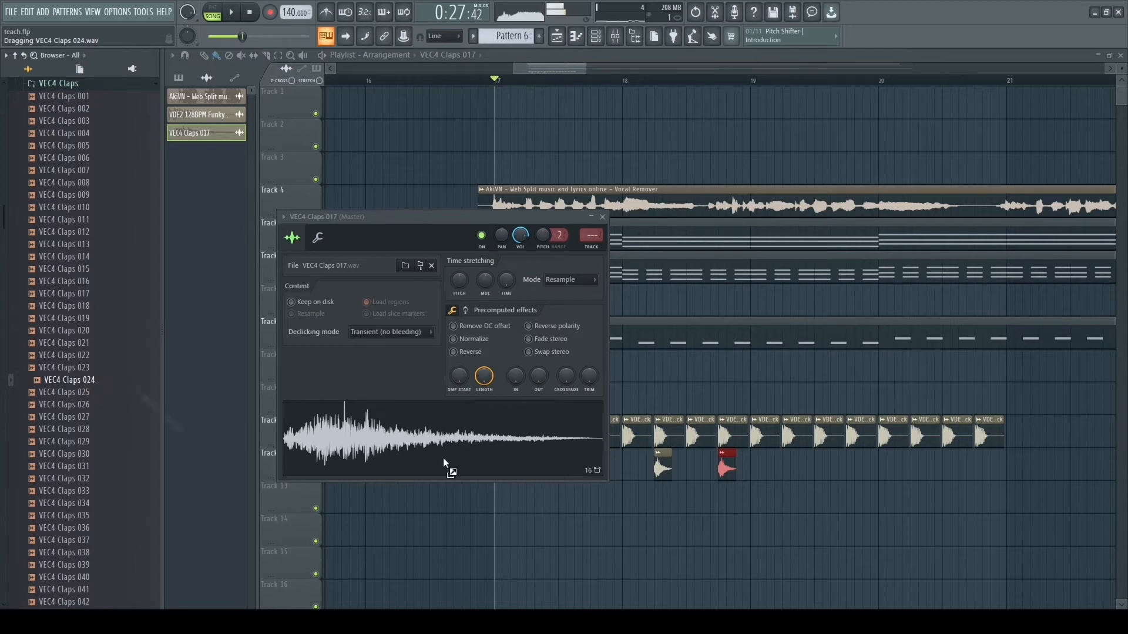
drag(443, 457, 448, 454)
key(space)
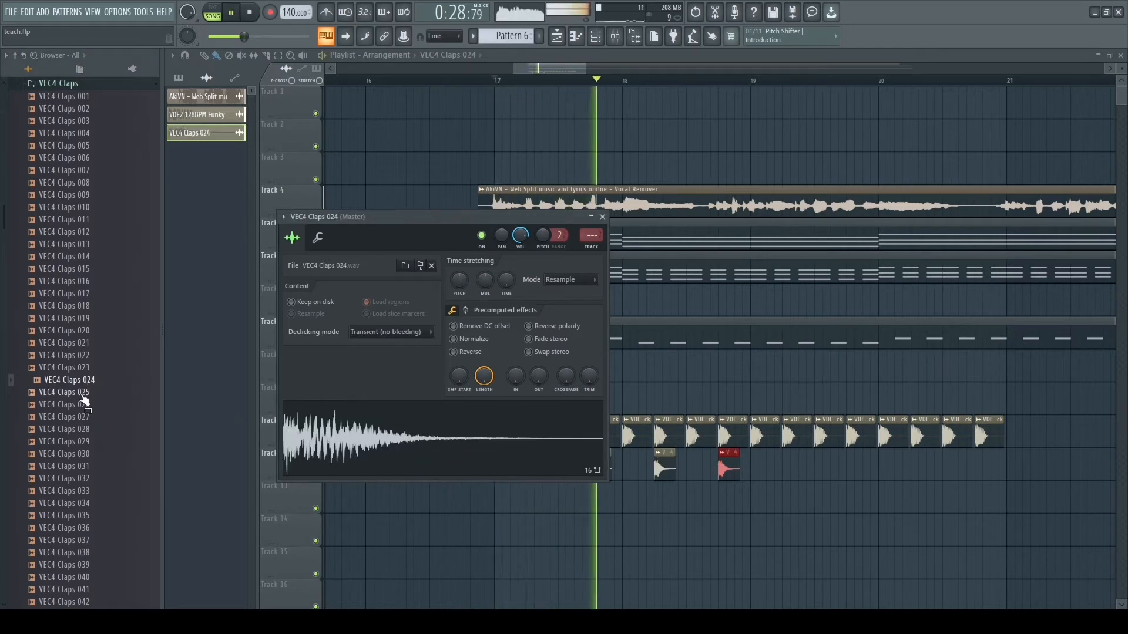
Step: Swap the Track 12 clap sample for VEC4 Claps 025 and play it with the song
key(space)
click(82, 393)
drag(82, 393, 458, 428)
key(space)
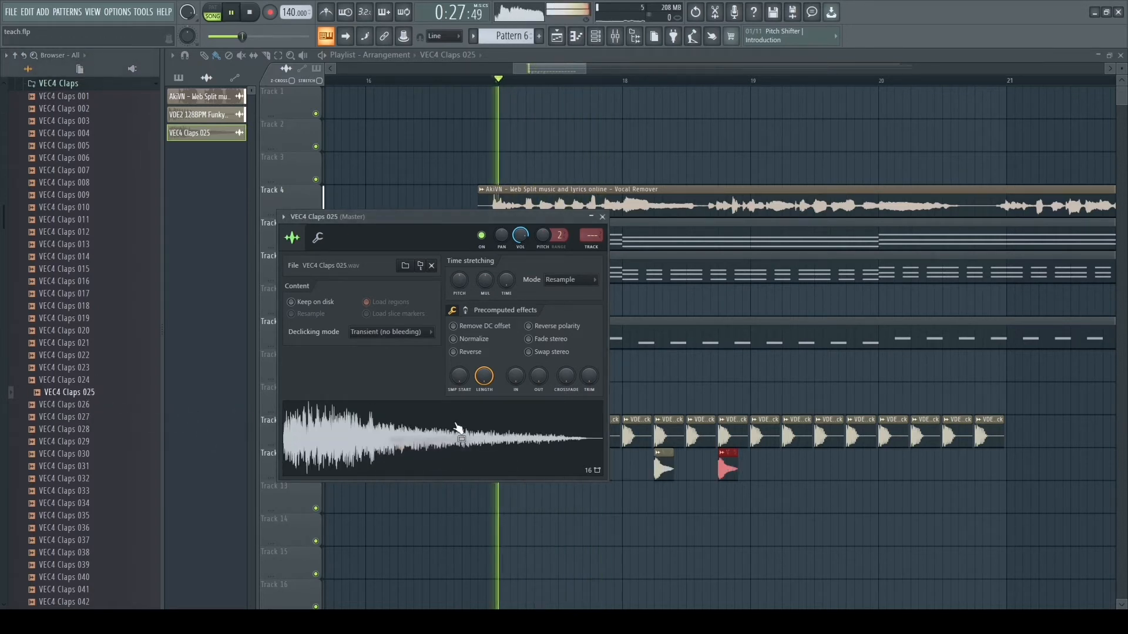
key(space)
Step: Audition more clap samples from VEC4 Claps 028 to VEC4 Claps 058
click(94, 430)
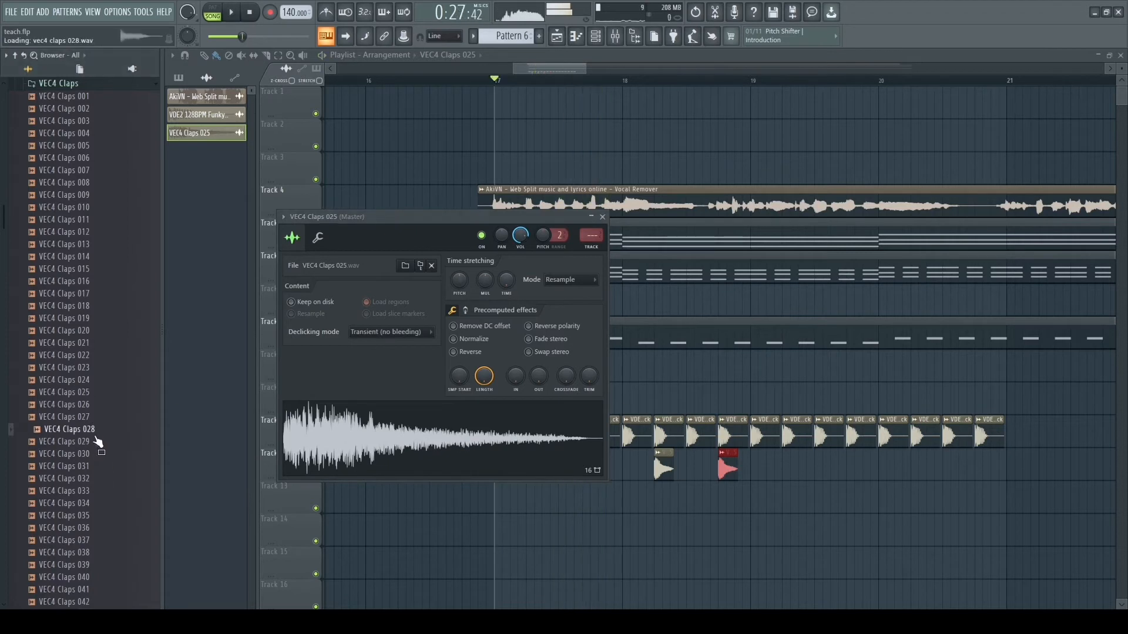
scroll(89, 284, down, 10)
click(78, 208)
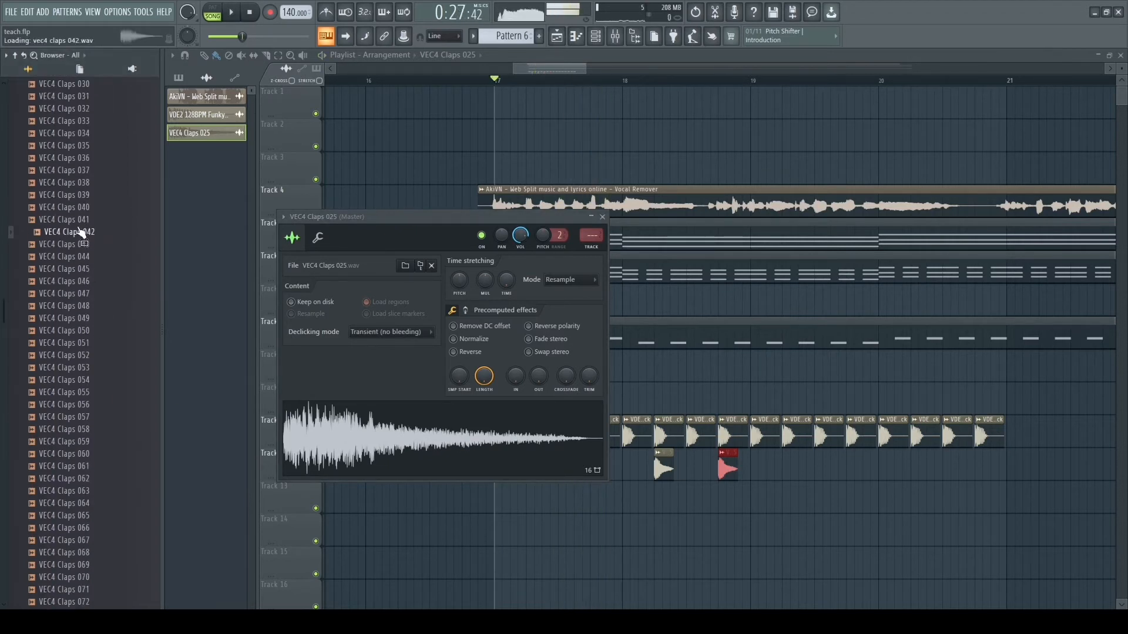
click(81, 221)
click(80, 281)
click(82, 294)
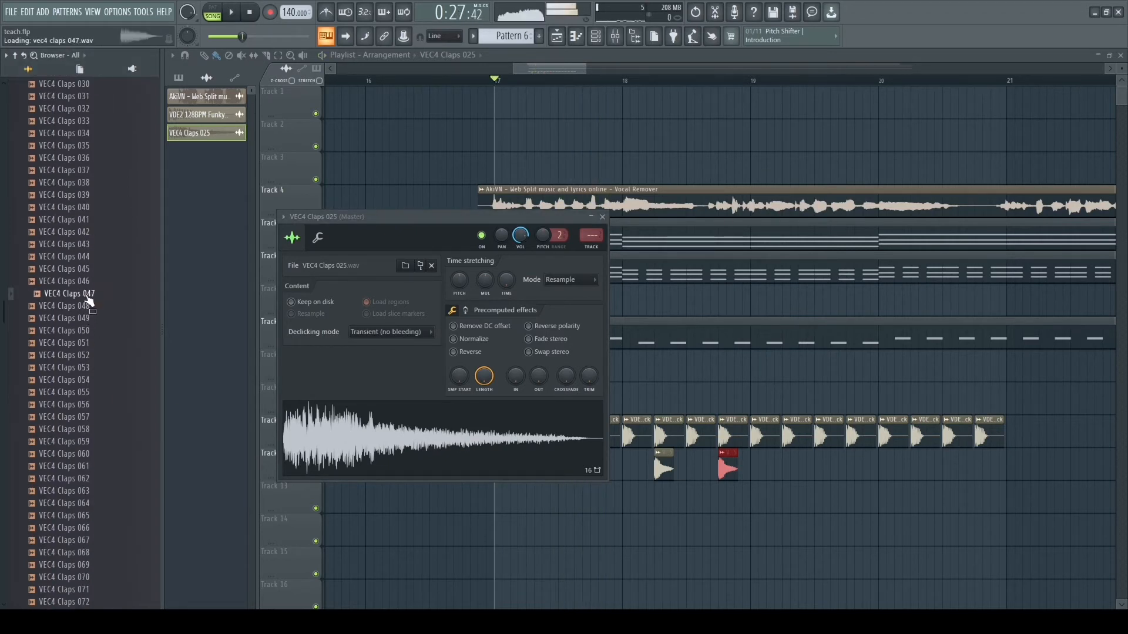
click(81, 332)
click(83, 343)
click(91, 393)
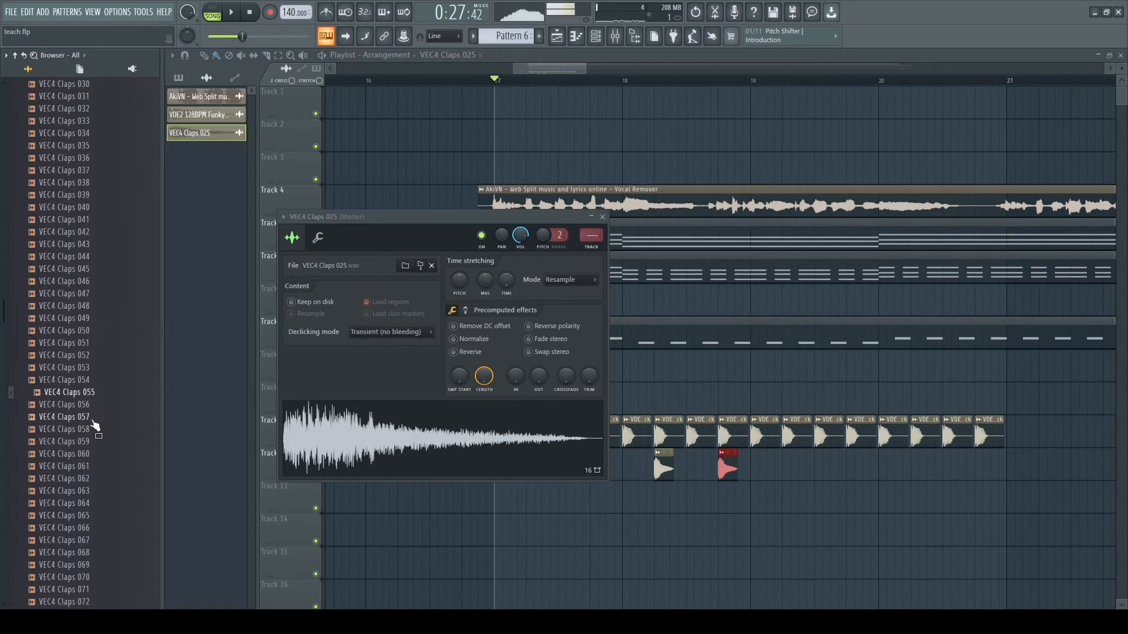
click(92, 406)
click(93, 429)
Step: Audition claps further down the folder and replace the Track 12 clap sample with VEC4 Claps 099
scroll(89, 405, down, 8)
click(90, 356)
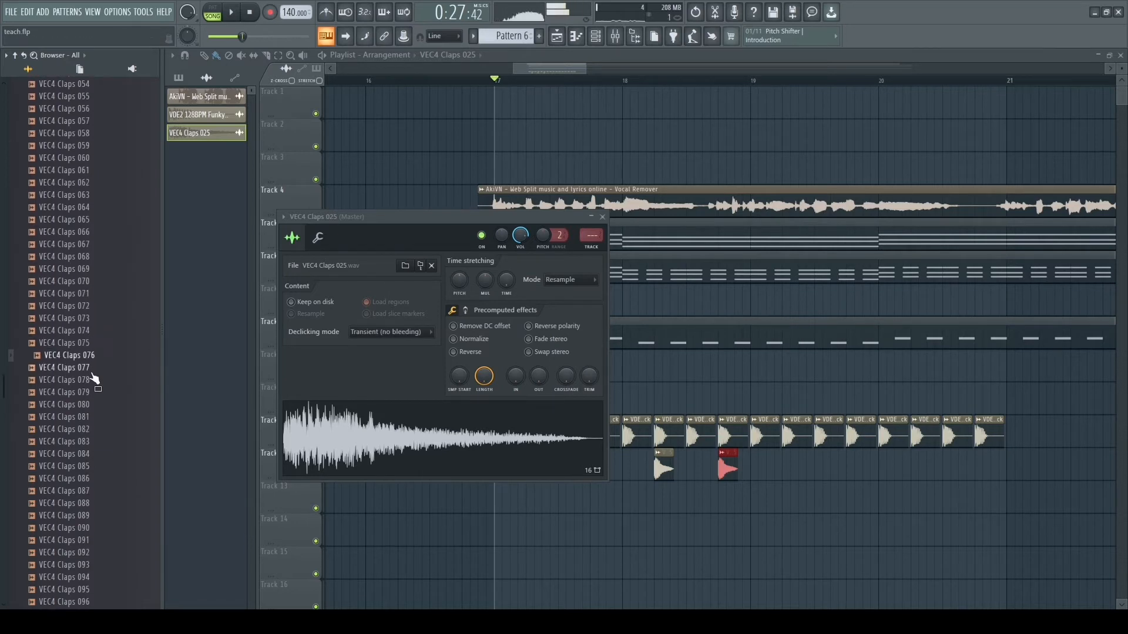
click(92, 381)
scroll(97, 417, down, 6)
click(100, 170)
click(100, 183)
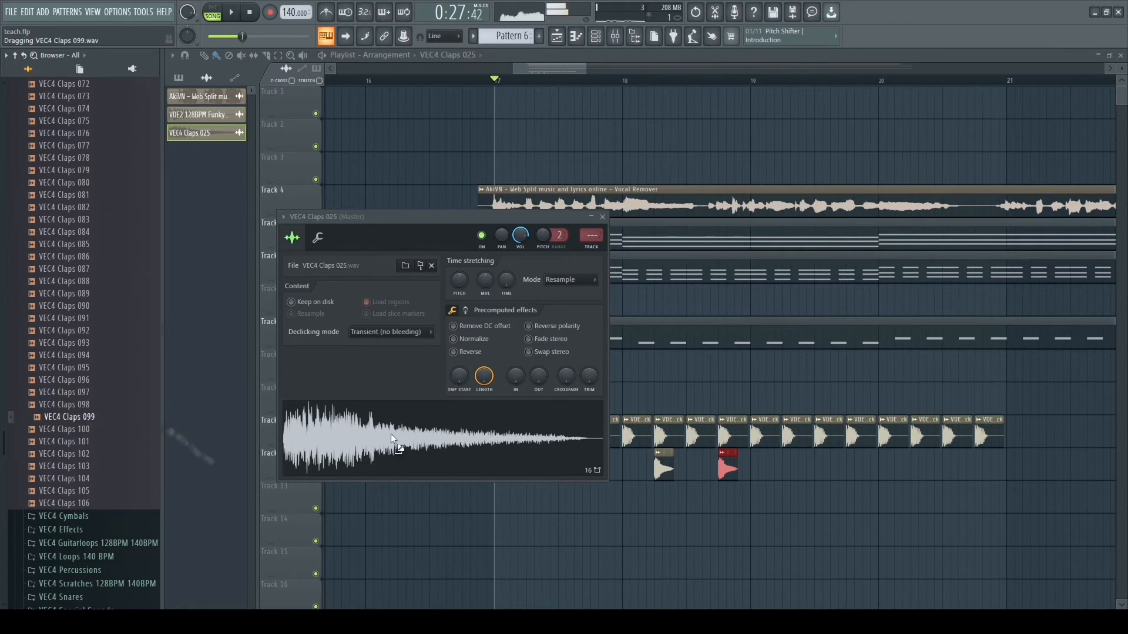
drag(393, 439, 392, 439)
Step: Audition VEC4 Claps 101 and 106, and open the VEC4 Snares sample folder
click(94, 442)
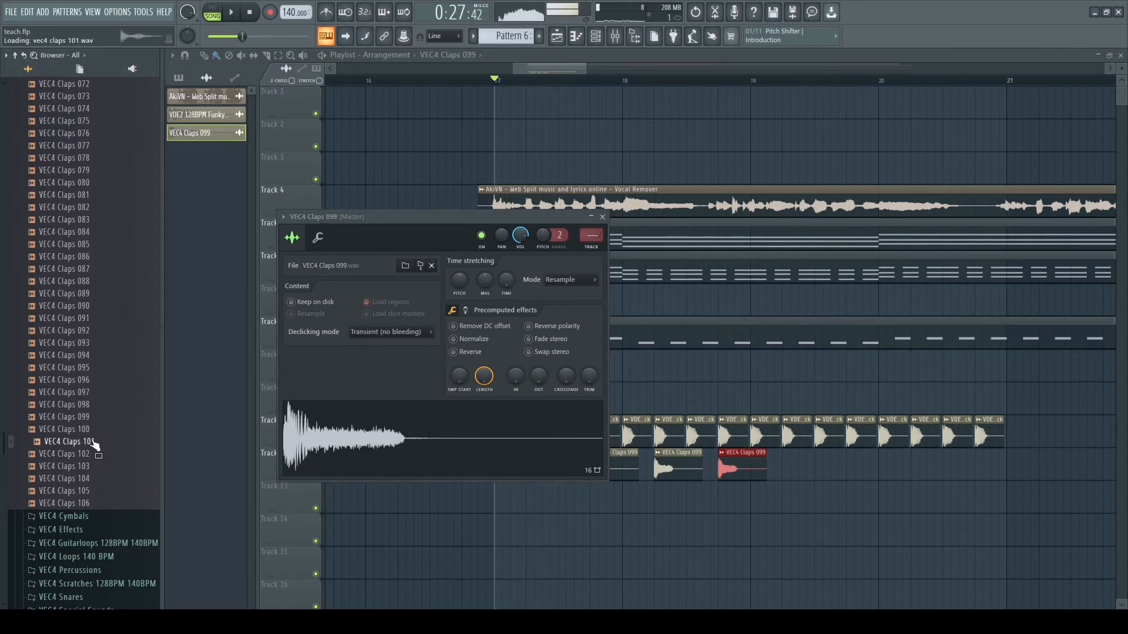
click(97, 503)
scroll(88, 493, down, 4)
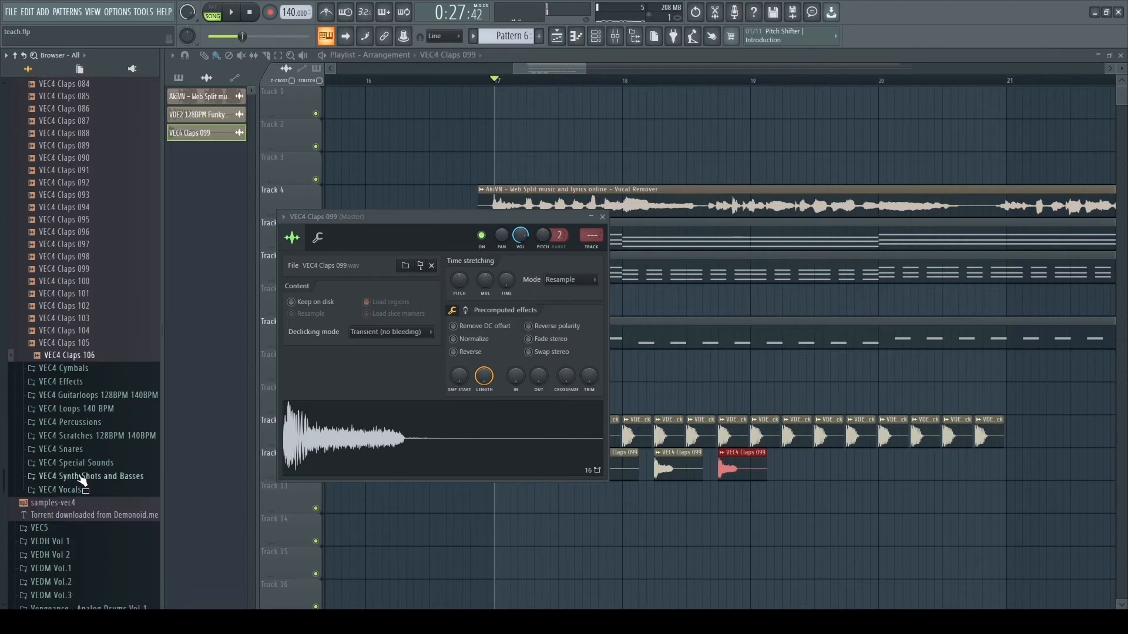
click(88, 450)
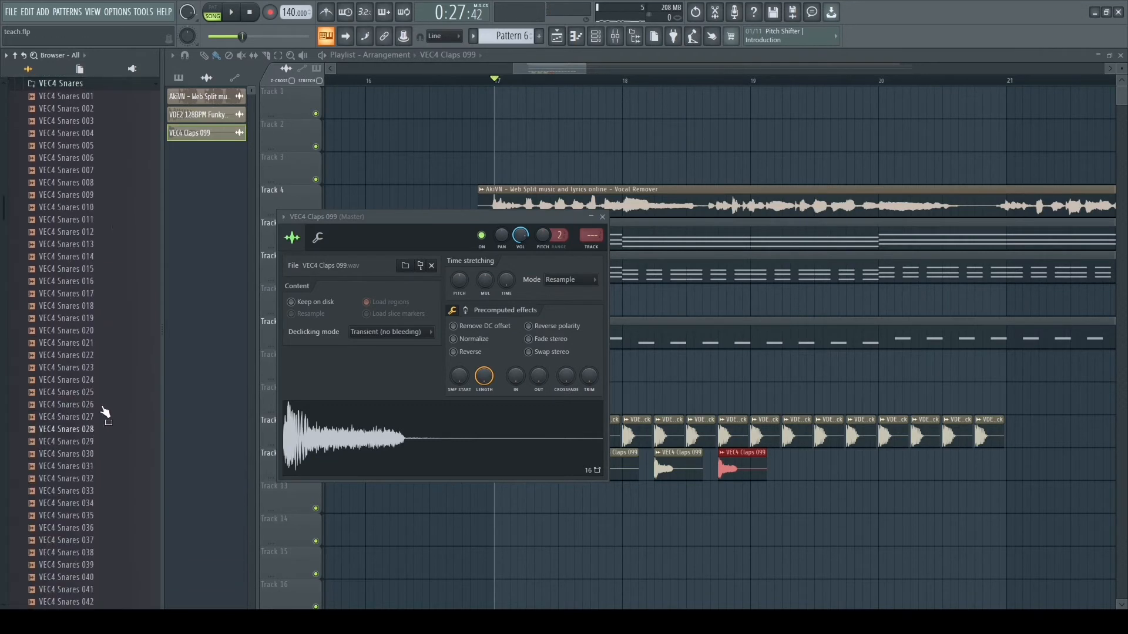
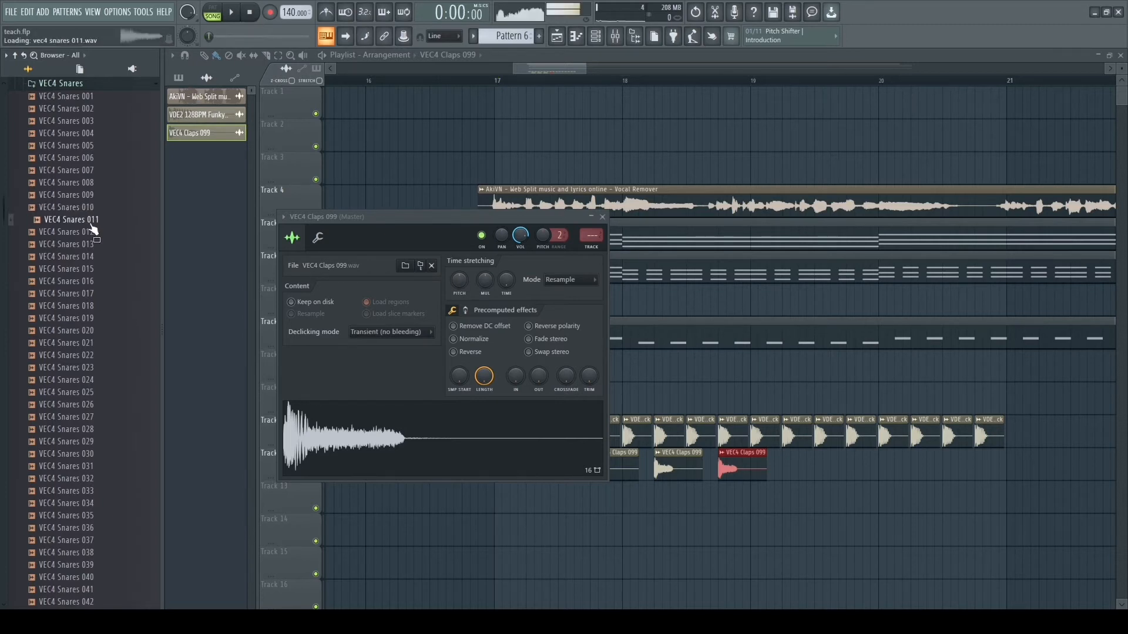
Step: Audition VEC4 Snares samples, replace the Track 12 clap sample with VEC4 Snares 023 and play the song from bar 17
click(73, 331)
click(94, 345)
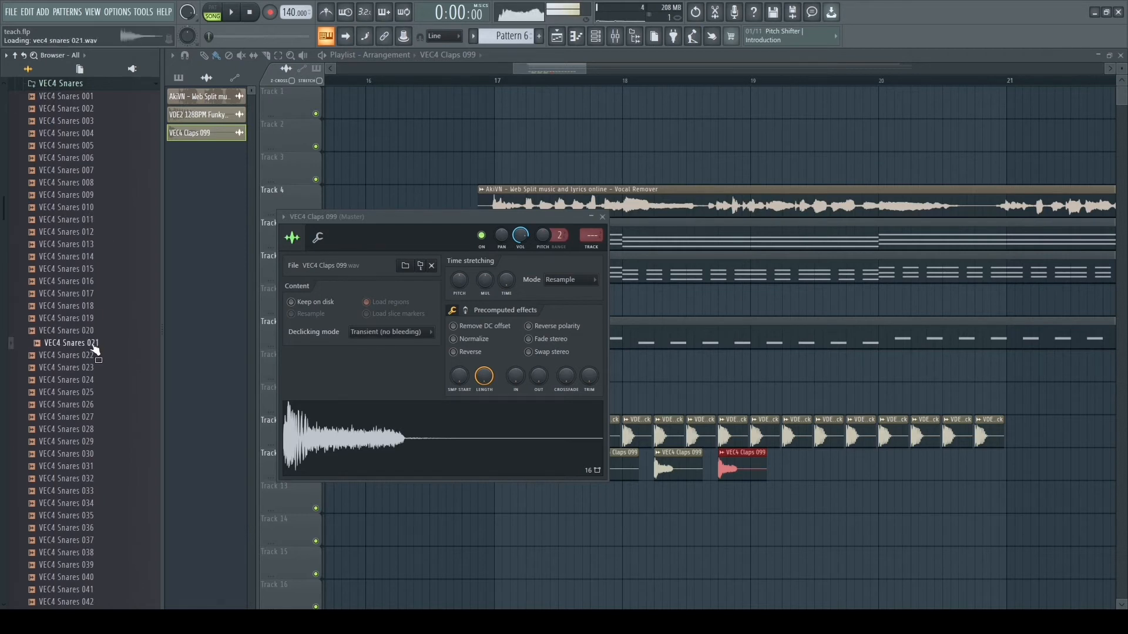
click(97, 369)
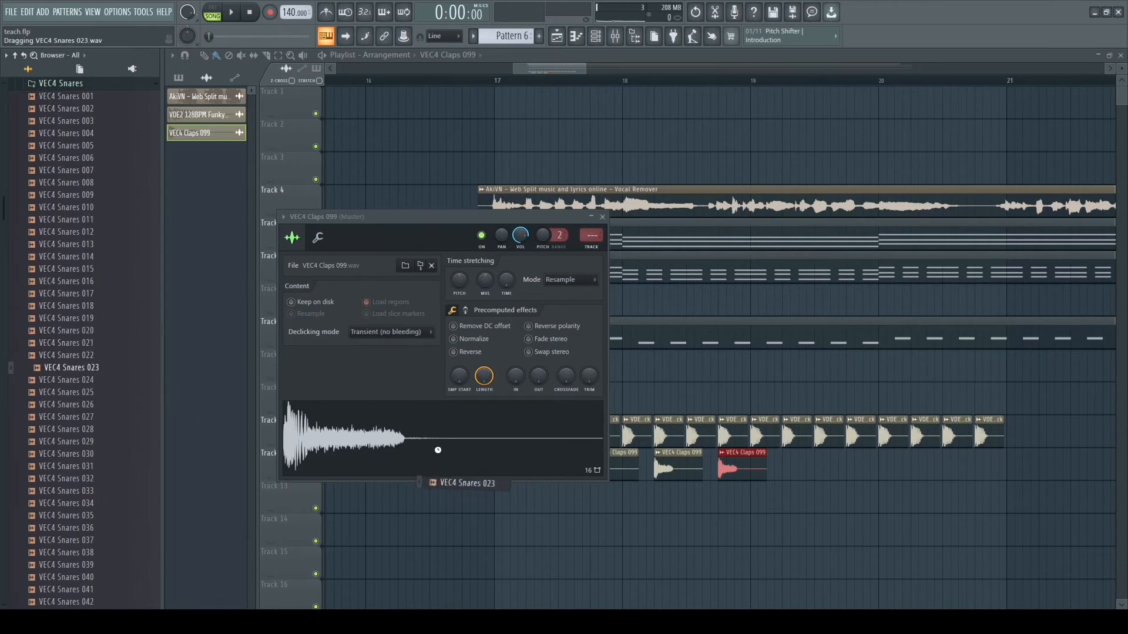
drag(438, 450, 441, 457)
key(space)
click(498, 80)
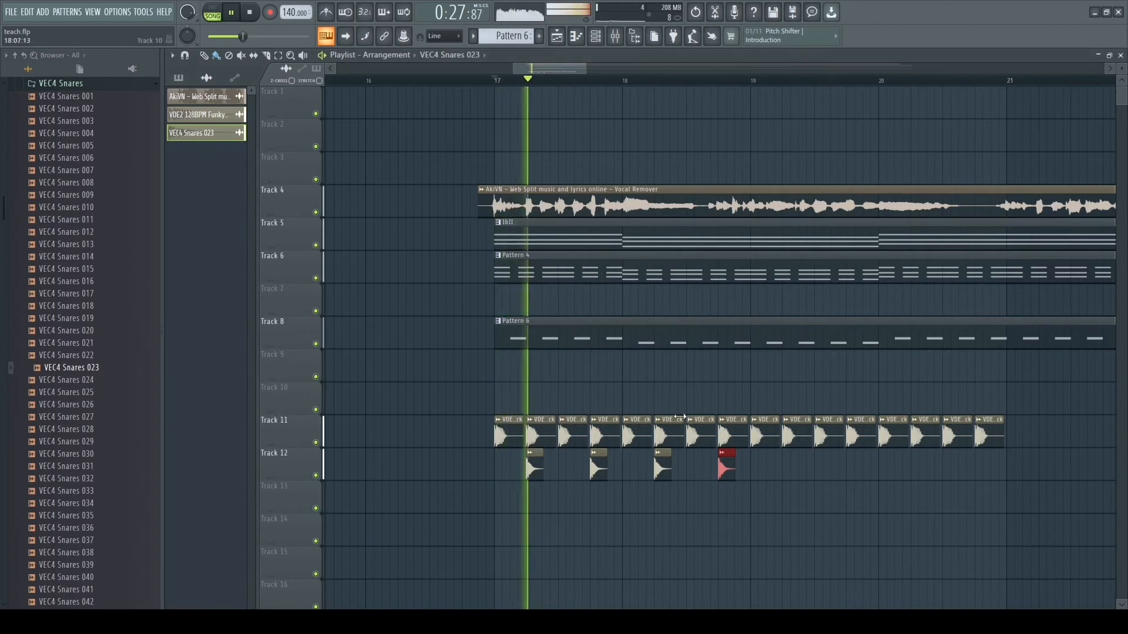
Step: Lower the VEC4 Snares 023 channel volume to about 51% and audition VEC4 Snares 025 as an alternative
double_click(531, 471)
drag(520, 235, 520, 261)
key(space)
key(space)
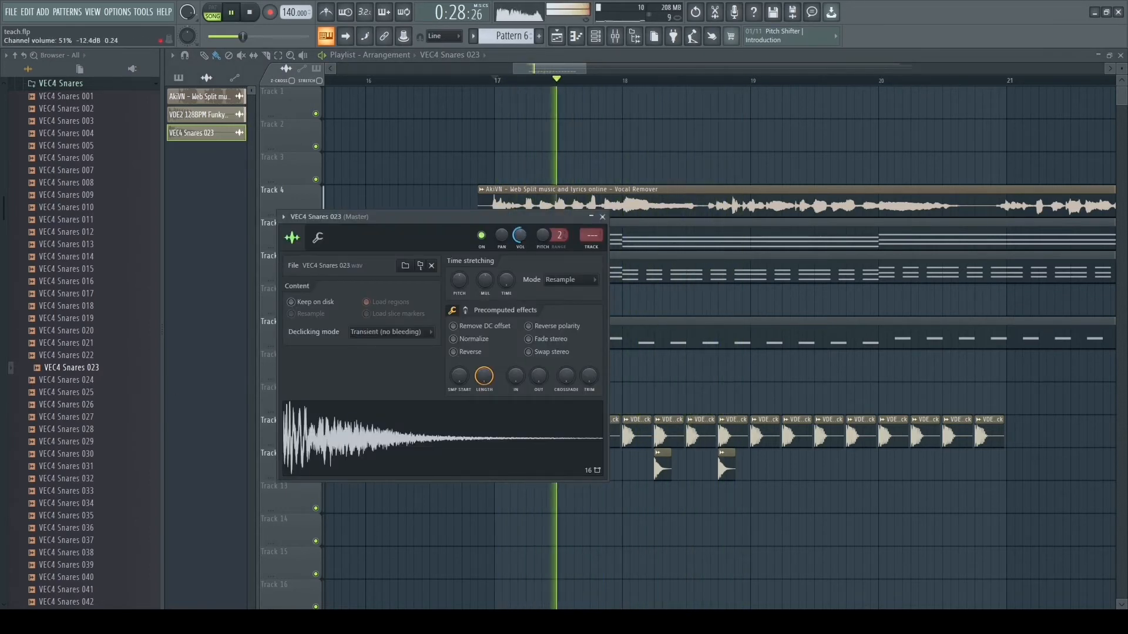
key(space)
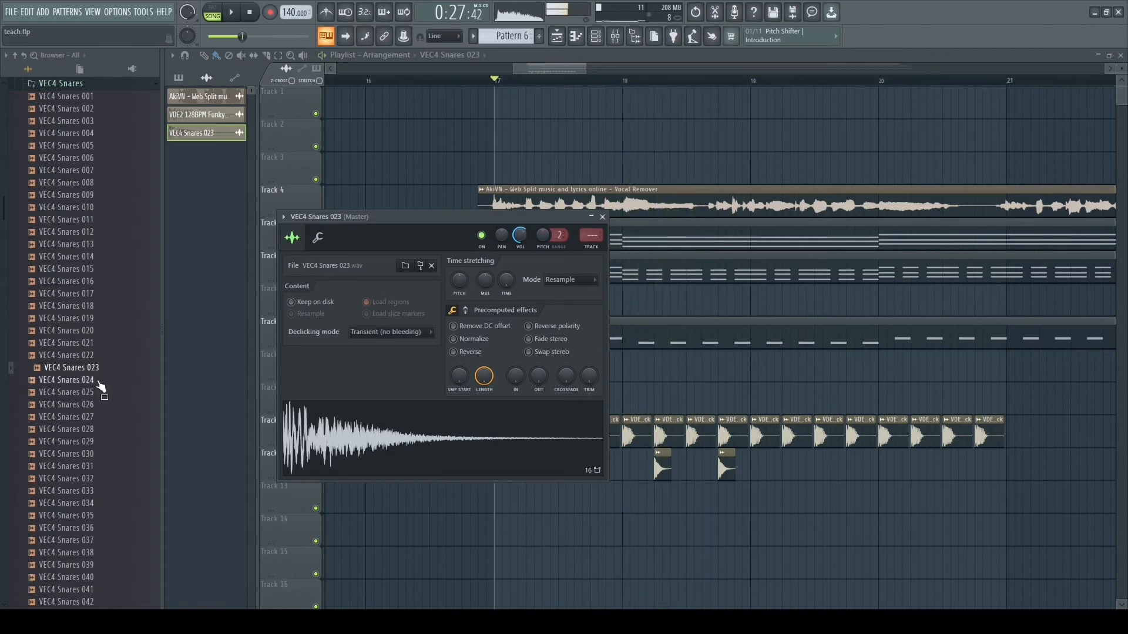
click(97, 393)
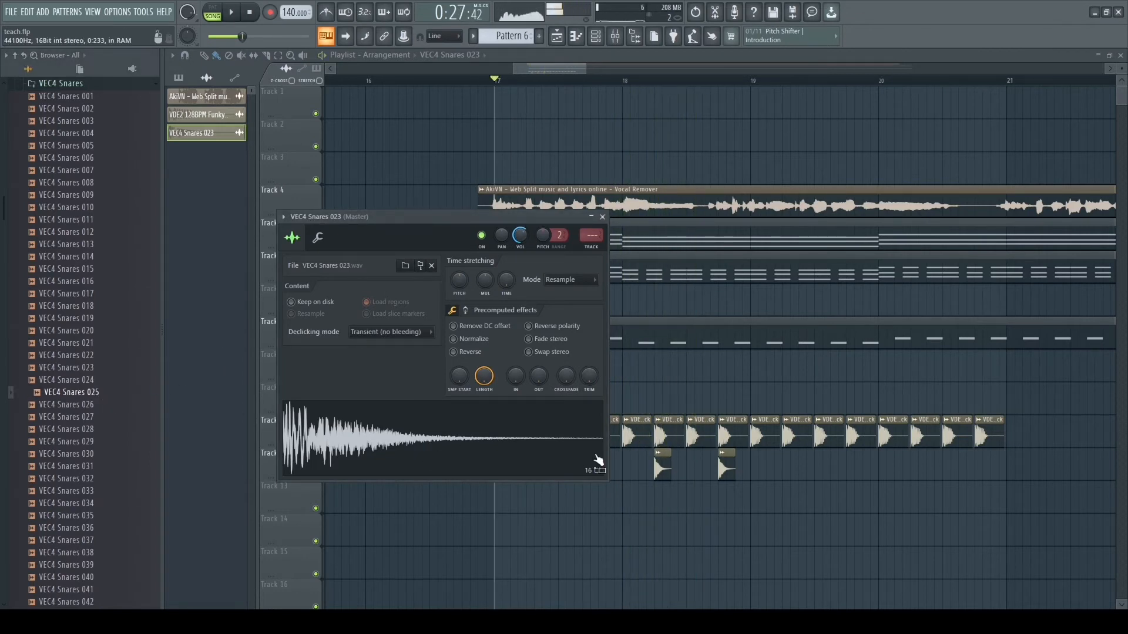
key(space)
Step: Duplicate the four snare clips on Track 12 across bars 19 and 20
drag(886, 478, 473, 448)
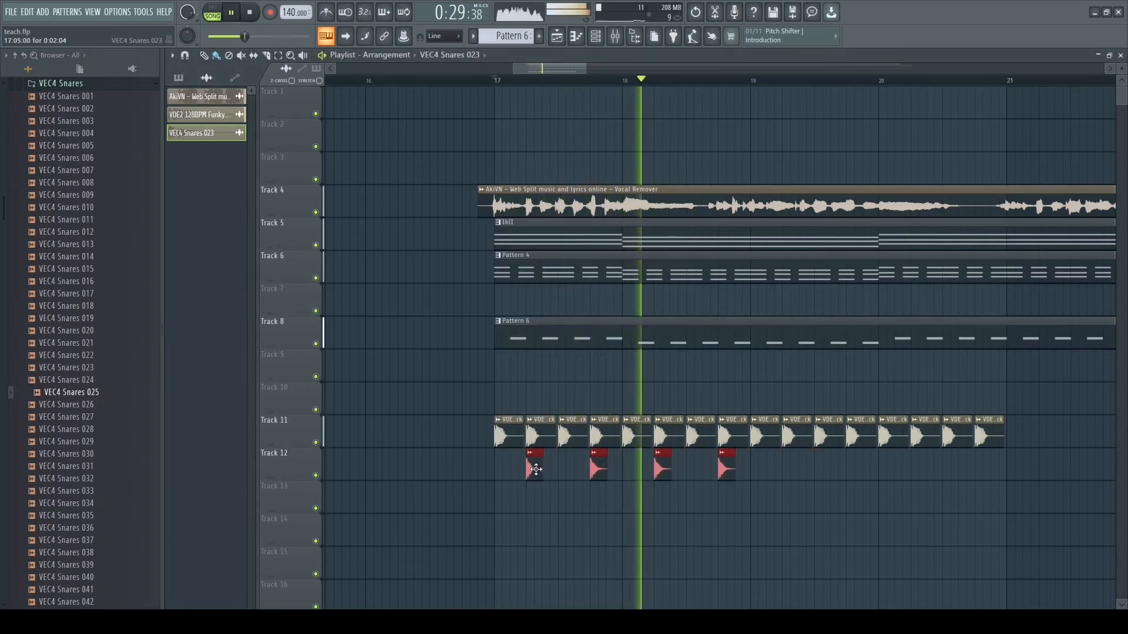
key(ctrl+b)
scroll(738, 508, down, 6)
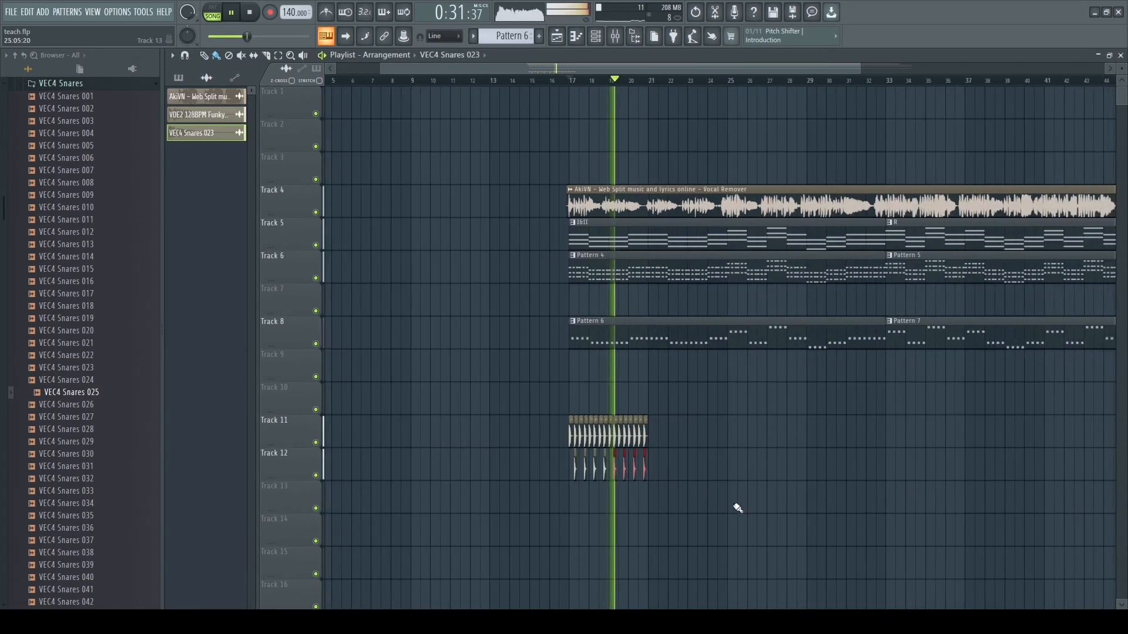
Step: Duplicate the kick and snare clips on Tracks 11 and 12 across bars 21 to 24, and erase the kicks in bar 24
scroll(738, 509, up, 3)
drag(839, 544, 392, 415)
key(ctrl+b)
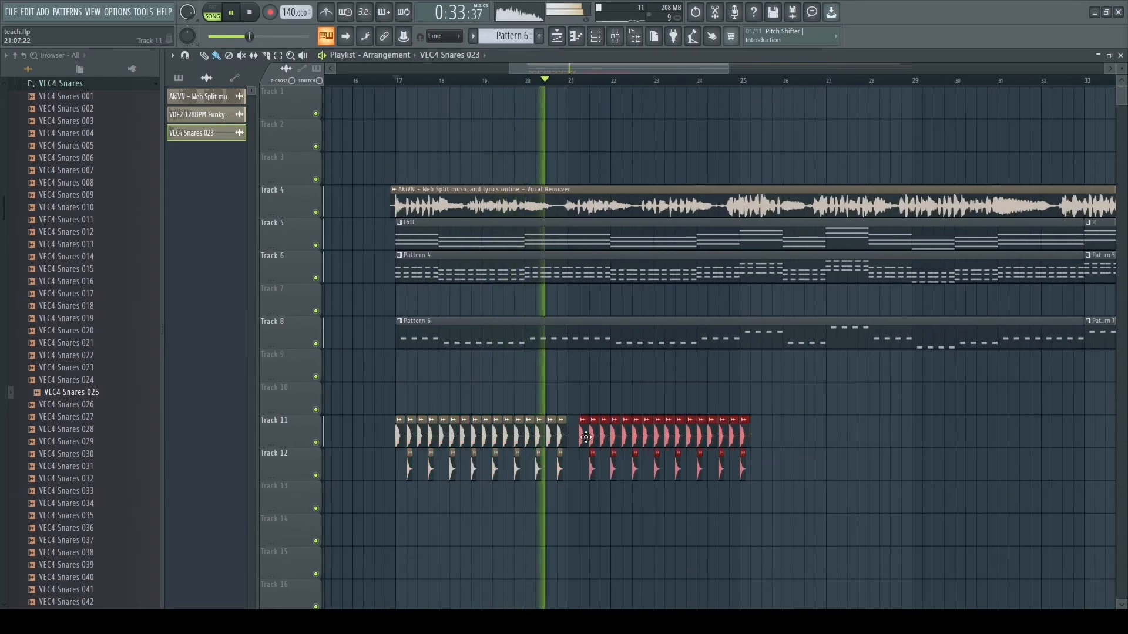
drag(586, 437, 575, 437)
right_click(701, 439)
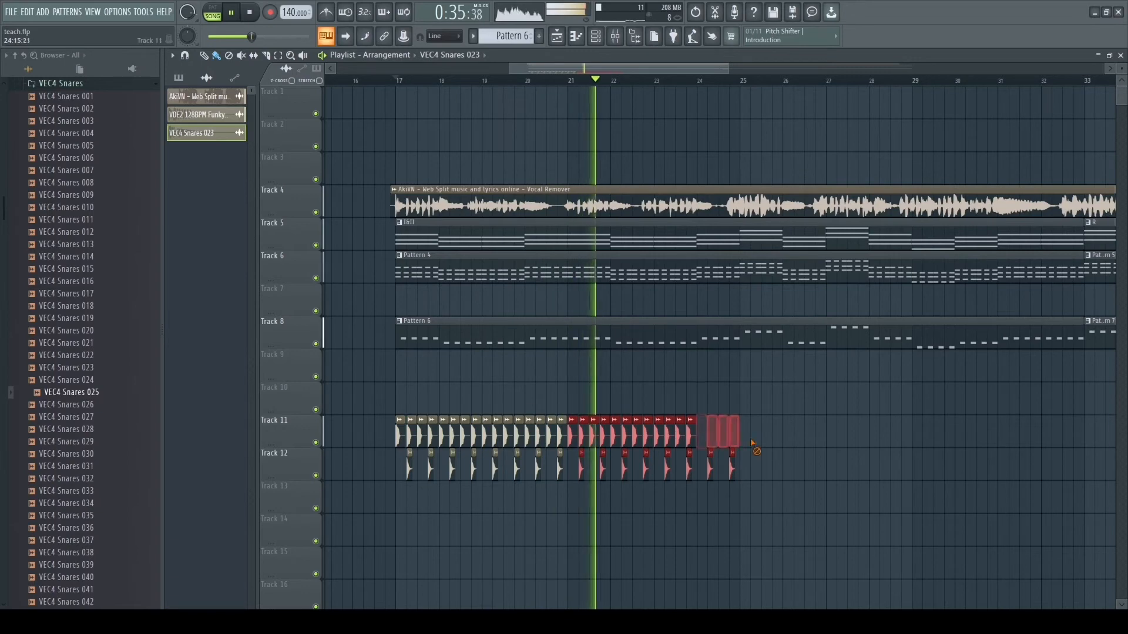
Step: Repeat the eight-bar kick and snare section of Tracks 11 and 12 from bar 25 through bar 48
drag(856, 513, 391, 416)
key(ctrl+b)
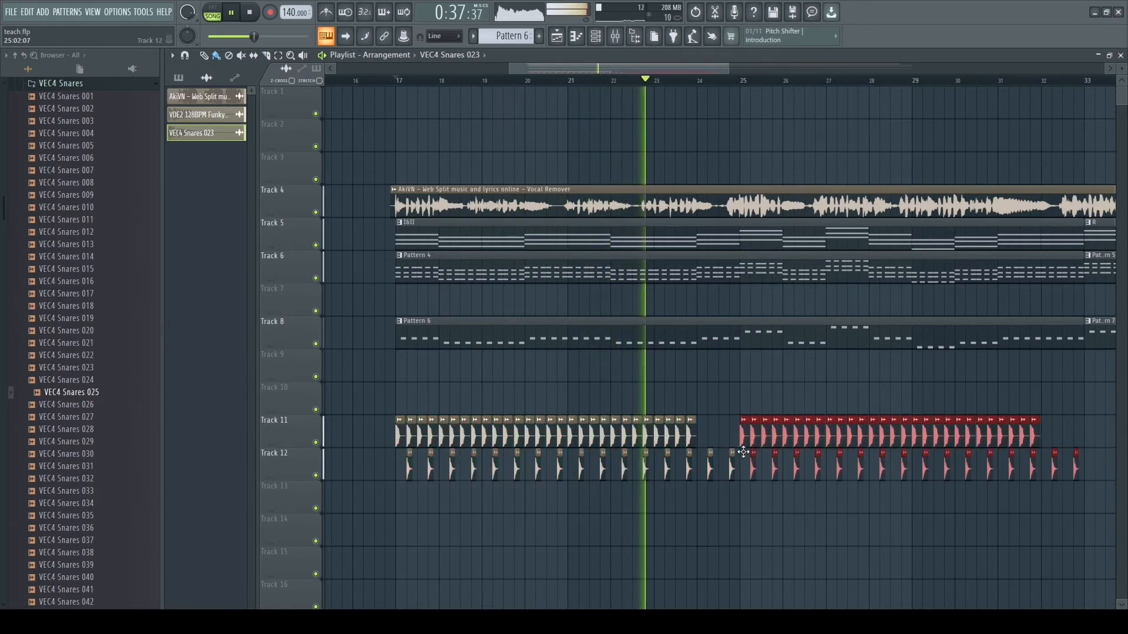
scroll(743, 452, down, 4)
drag(901, 546, 766, 424)
click(796, 346)
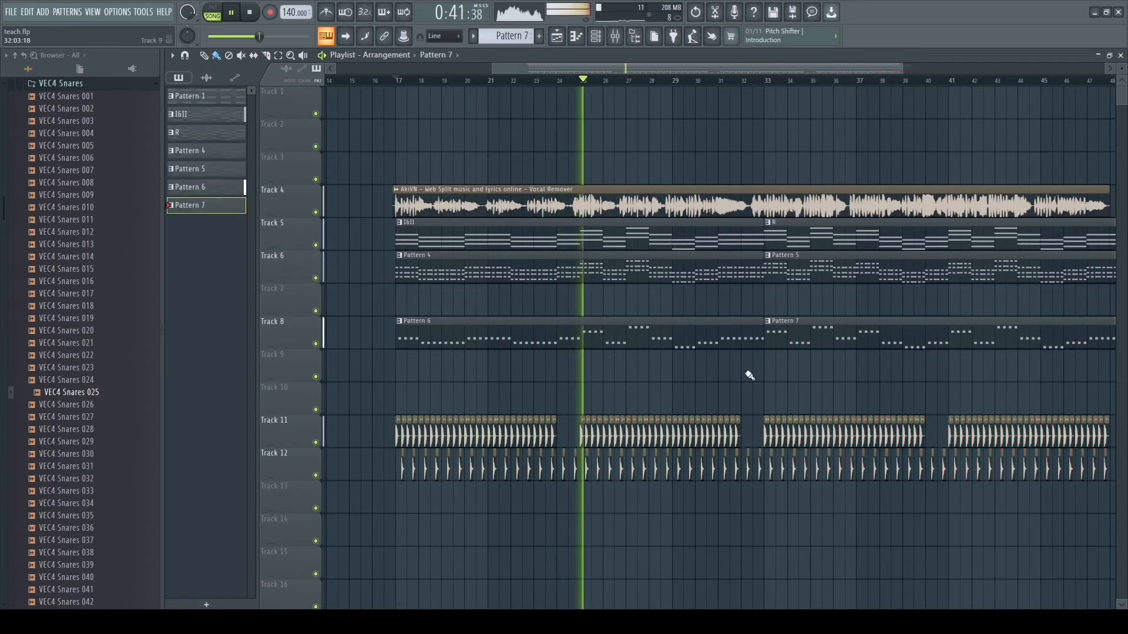
Step: Lower the Vocal Remover track's mixer volume to 88% (-2.8 dB)
scroll(381, 264, down, 3)
scroll(381, 264, up, 3)
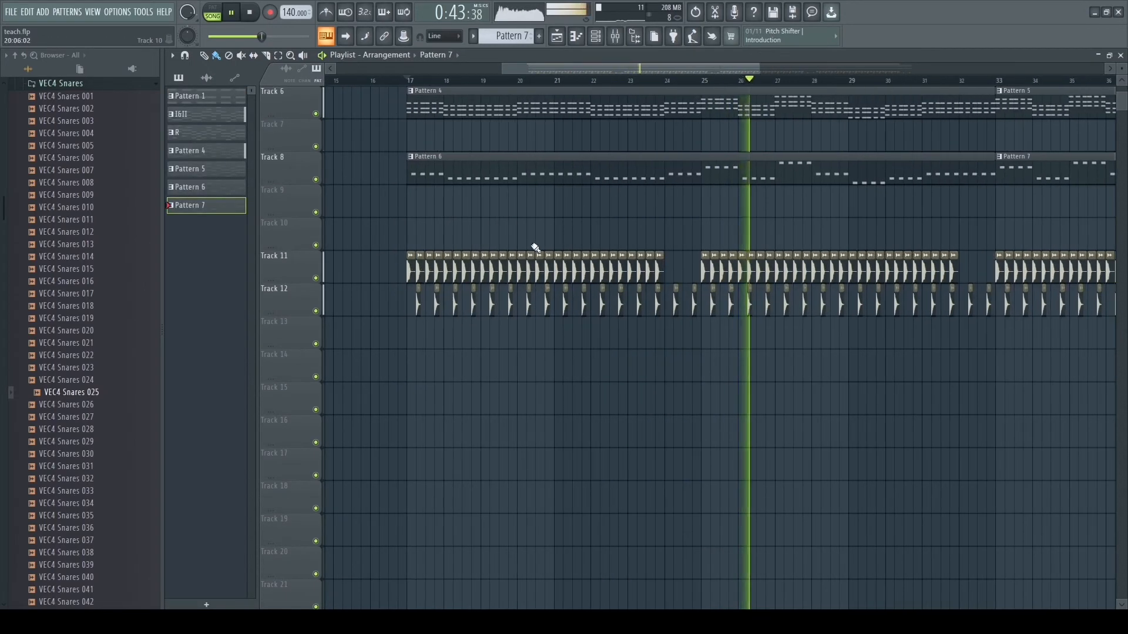
scroll(535, 247, up, 3)
click(628, 36)
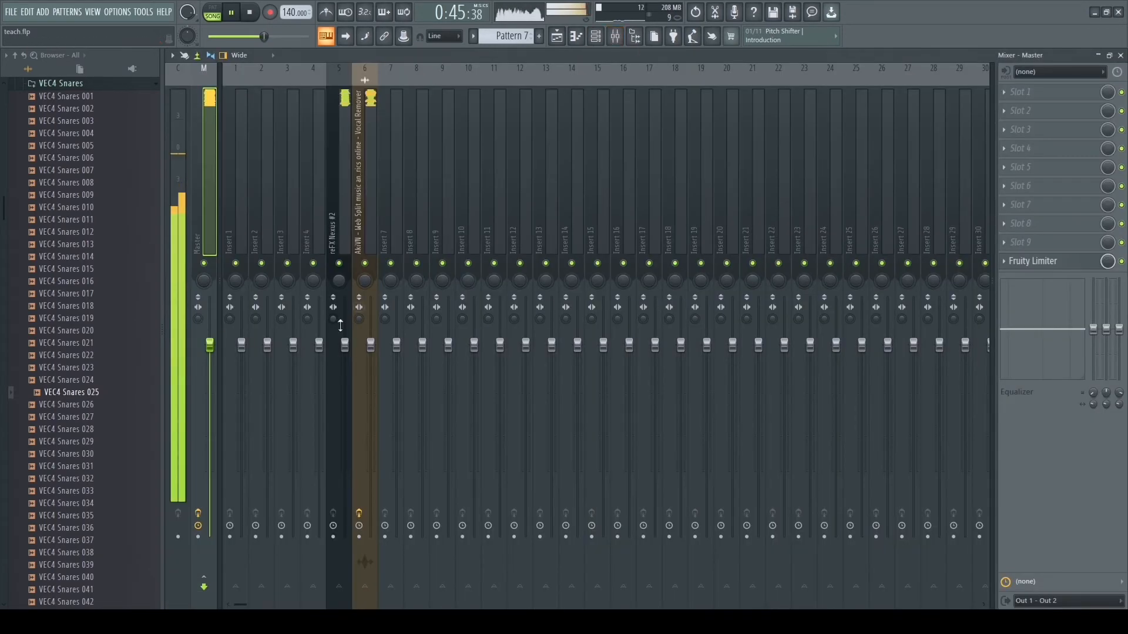
drag(371, 345, 371, 369)
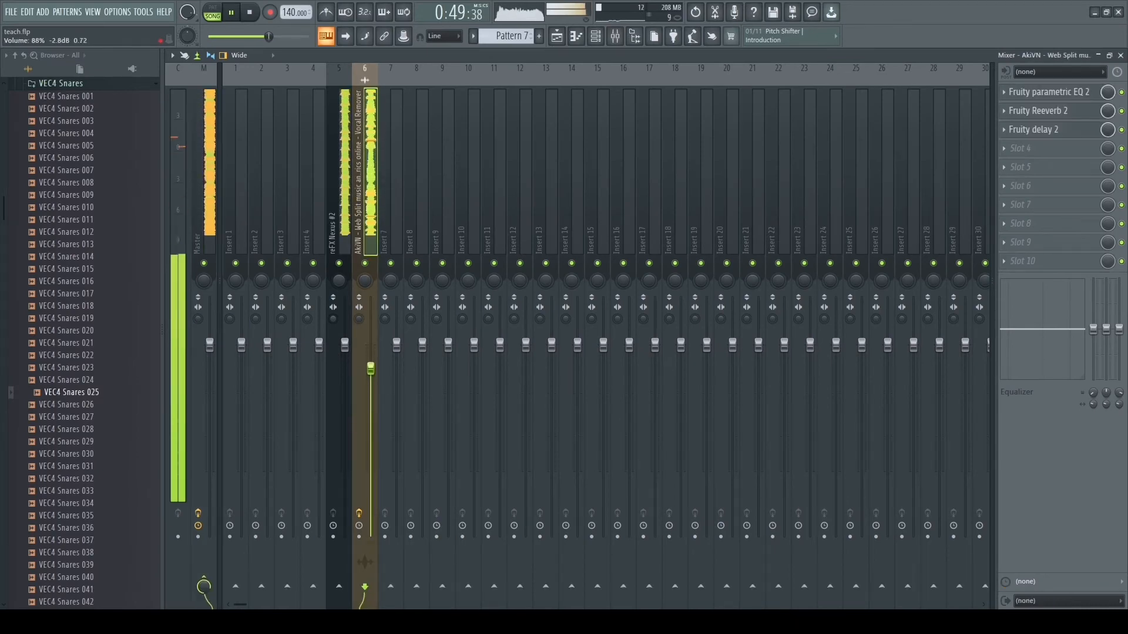
Step: Return to the playlist and play the arrangement from bar 17
click(615, 36)
scroll(517, 329, down, 3)
scroll(455, 431, up, 4)
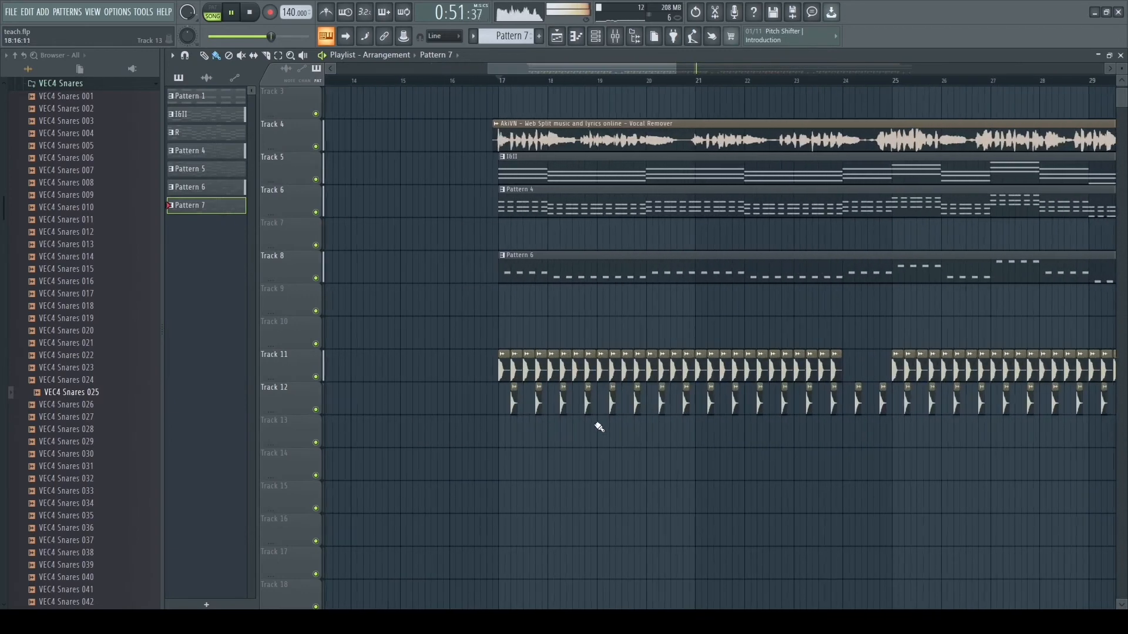
key(space)
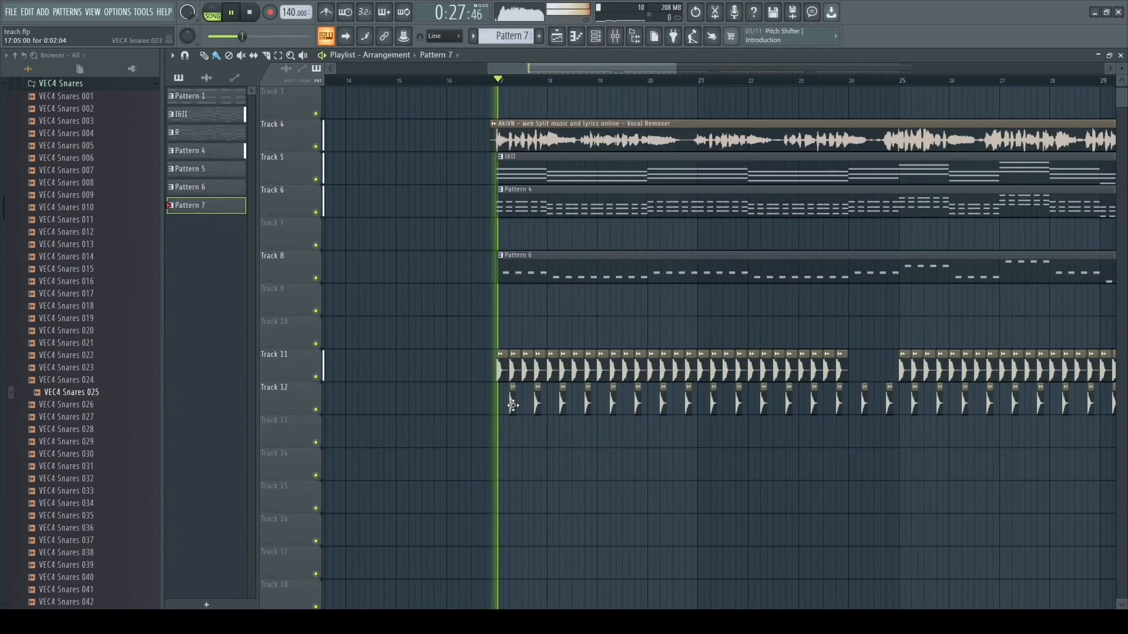
Step: Stop playback, open the Track 12 snare's channel settings and audition replacement samples between VEC4 Snares 026 and 042
double_click(512, 402)
key(space)
click(105, 405)
click(105, 420)
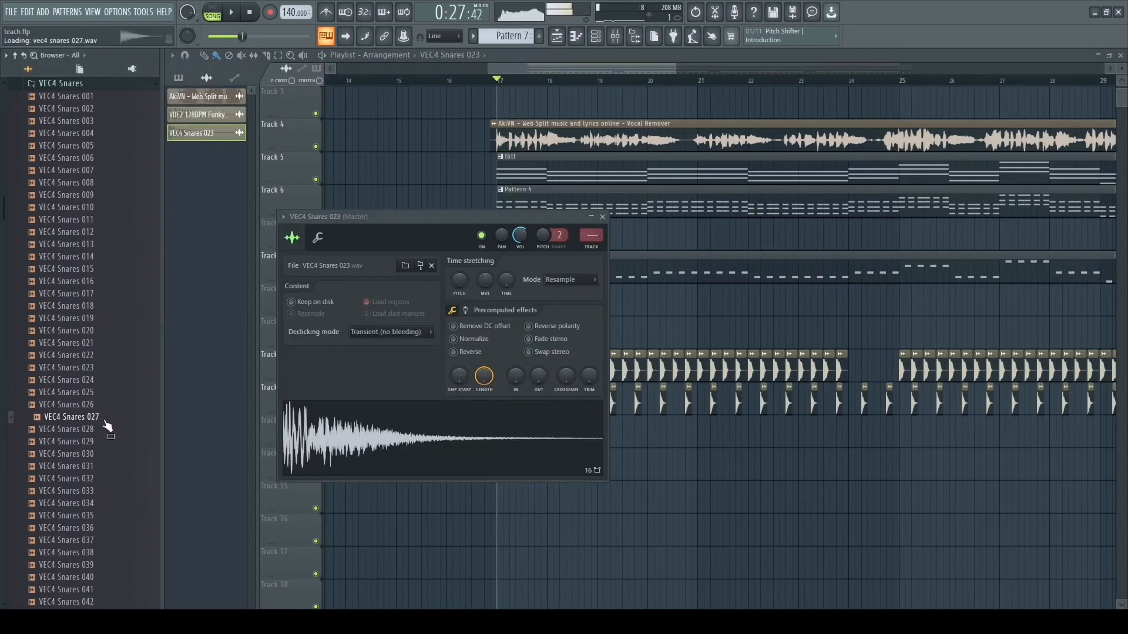
click(88, 442)
click(99, 503)
scroll(99, 503, down, 4)
click(88, 391)
click(86, 454)
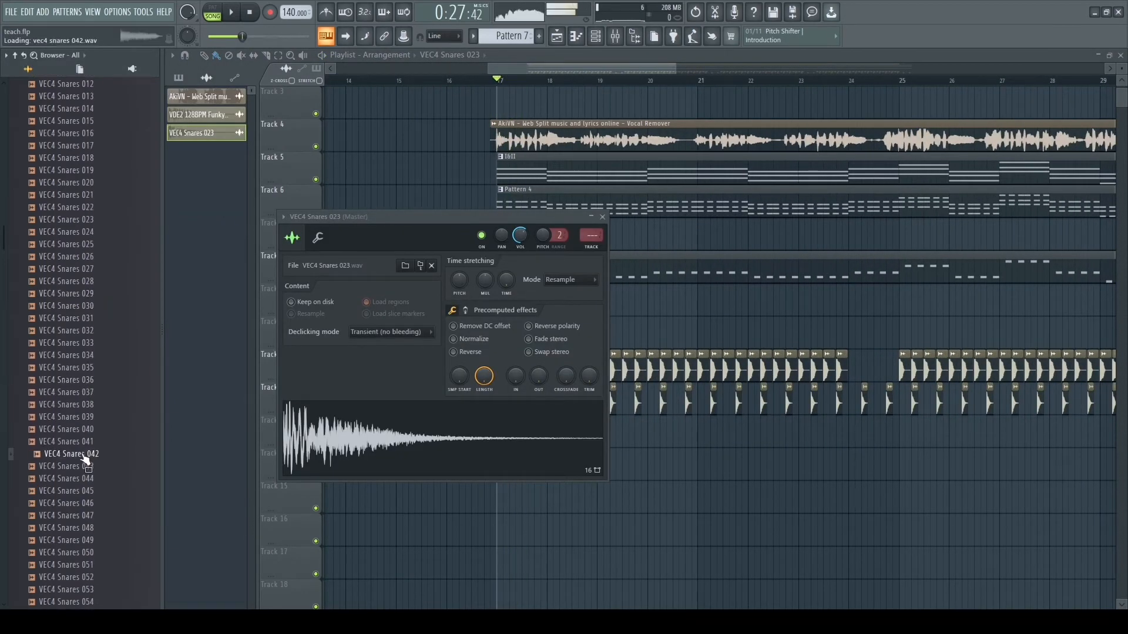
Step: Replace the Track 12 snare sample with VEC4 Snares 053 and lower its channel volume to about 41% (-15.7 dB) during playback
scroll(109, 426, down, 6)
click(100, 319)
click(99, 331)
click(100, 356)
click(97, 392)
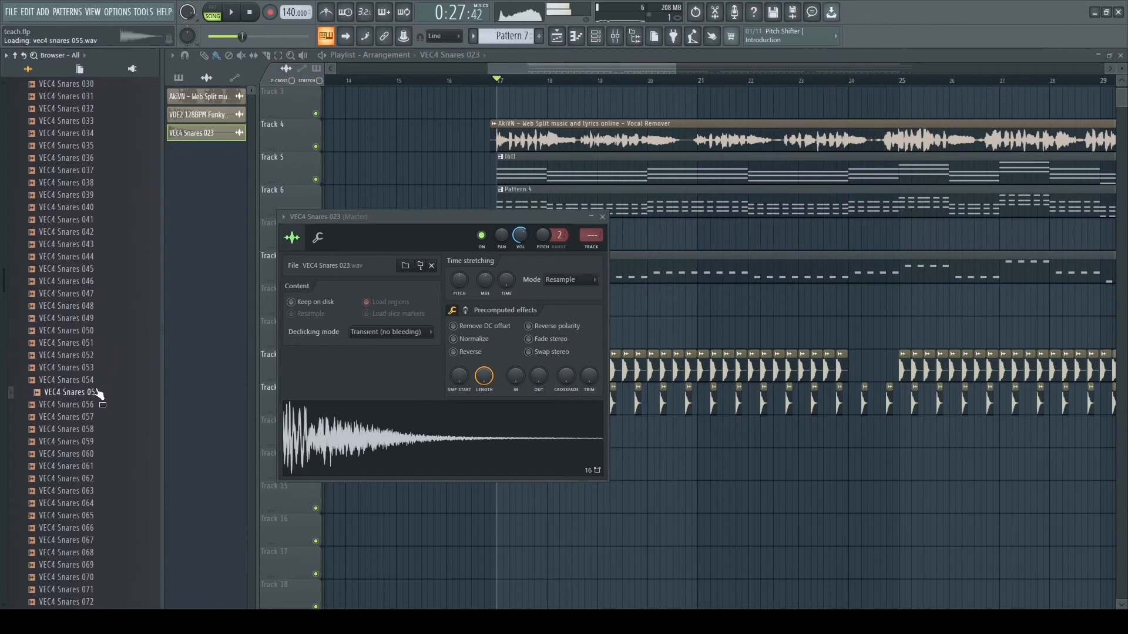
click(97, 380)
drag(99, 369, 335, 425)
key(space)
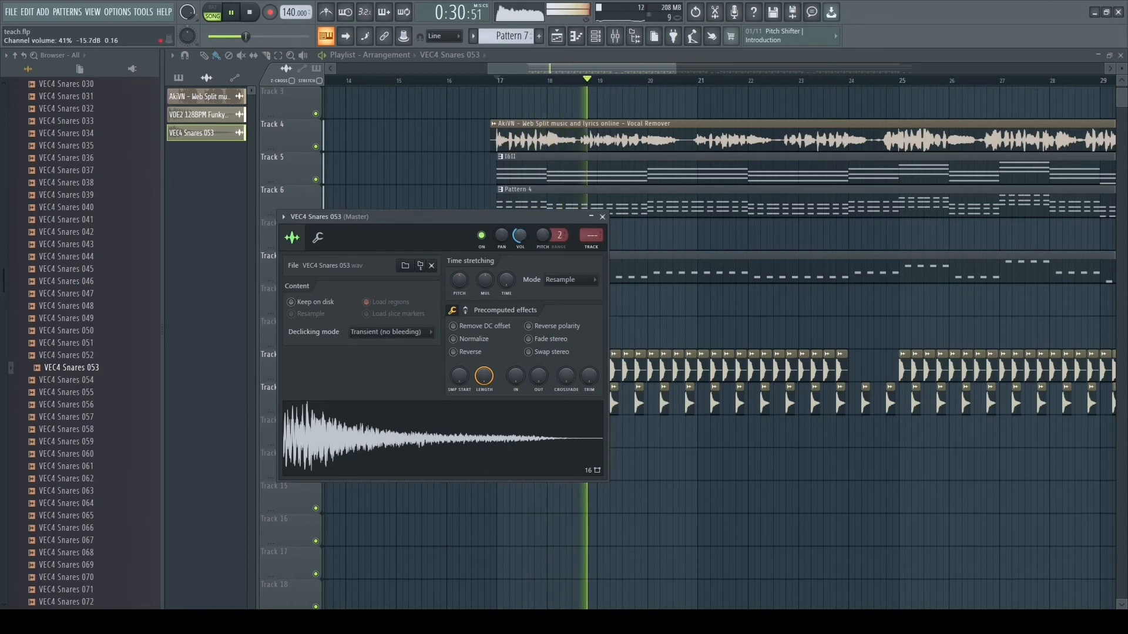
click(602, 217)
Step: Collapse the VEC4 Snares folder and browse to the Vengeance sample packs
scroll(97, 255, up, 8)
scroll(96, 255, up, 4)
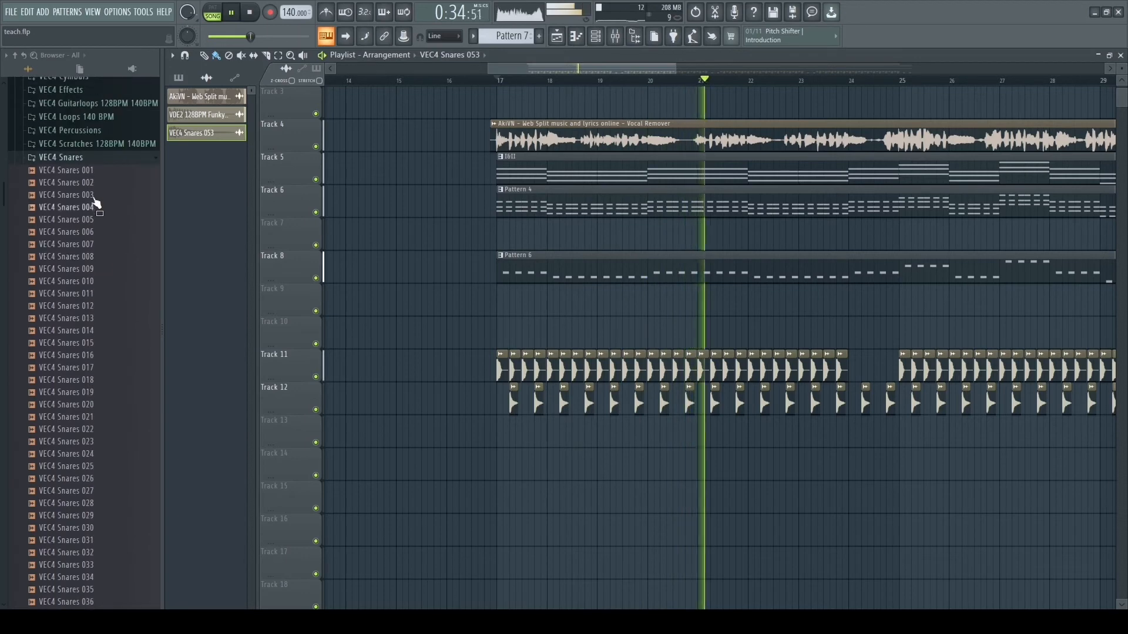
click(87, 160)
scroll(97, 206, down, 3)
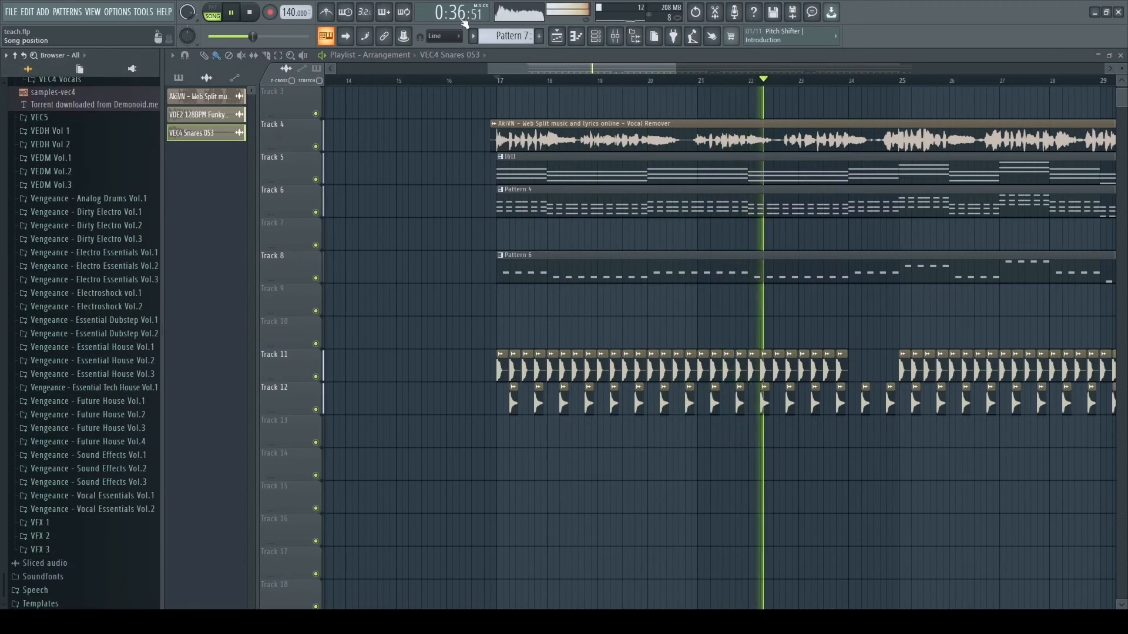
Step: Lower a track's volume fader in the mixer while the arrangement plays, and return to the playlist
key(F9)
drag(348, 354, 348, 376)
click(558, 37)
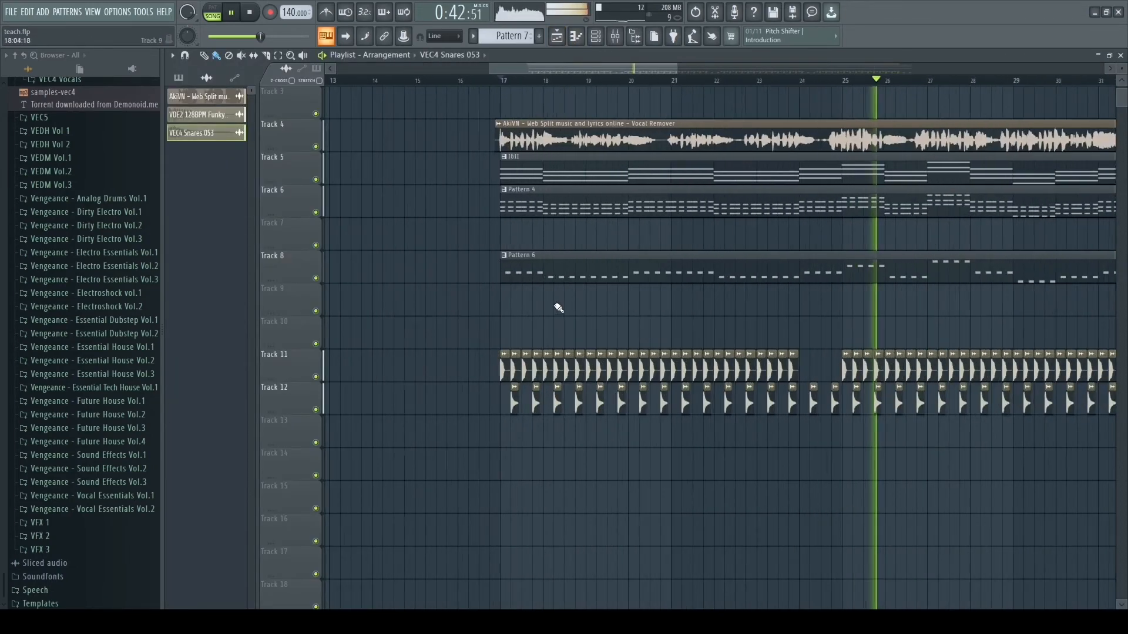
click(618, 39)
click(622, 40)
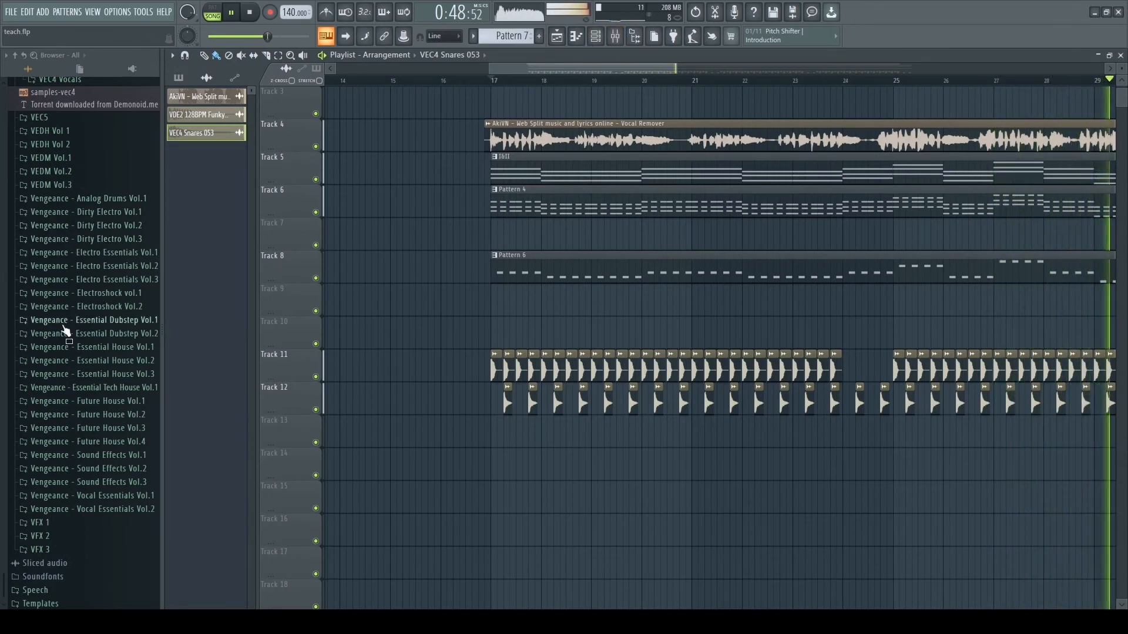
Step: Stop playback and expand the VDE2 128BPM Funky Kit folder inside Vengeance - Dirty Electro Vol.2
key(space)
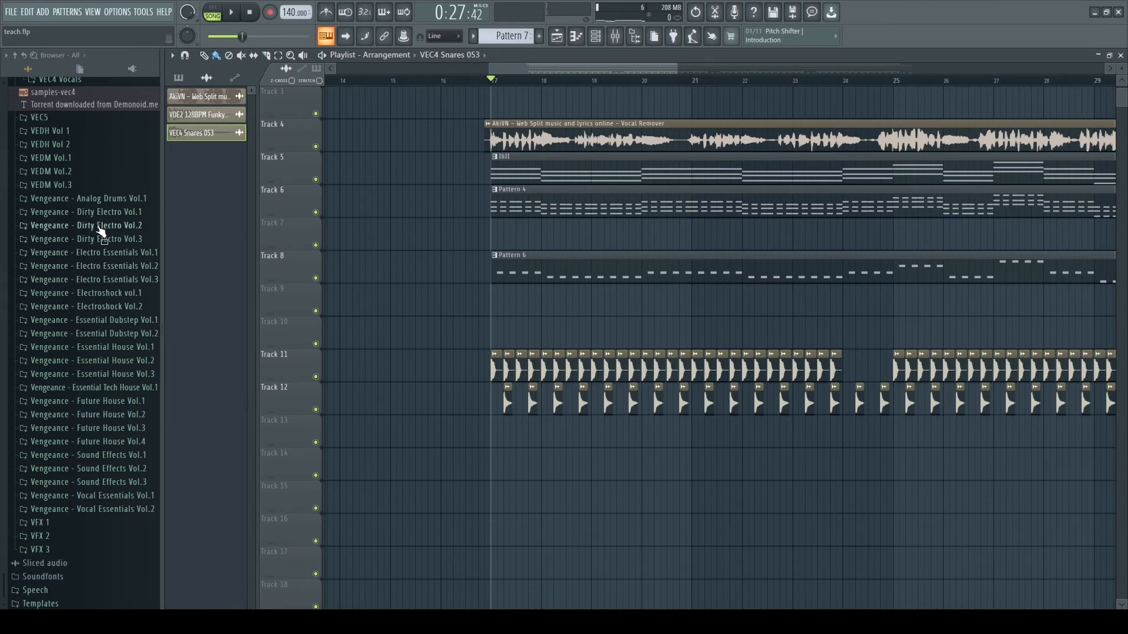
click(101, 226)
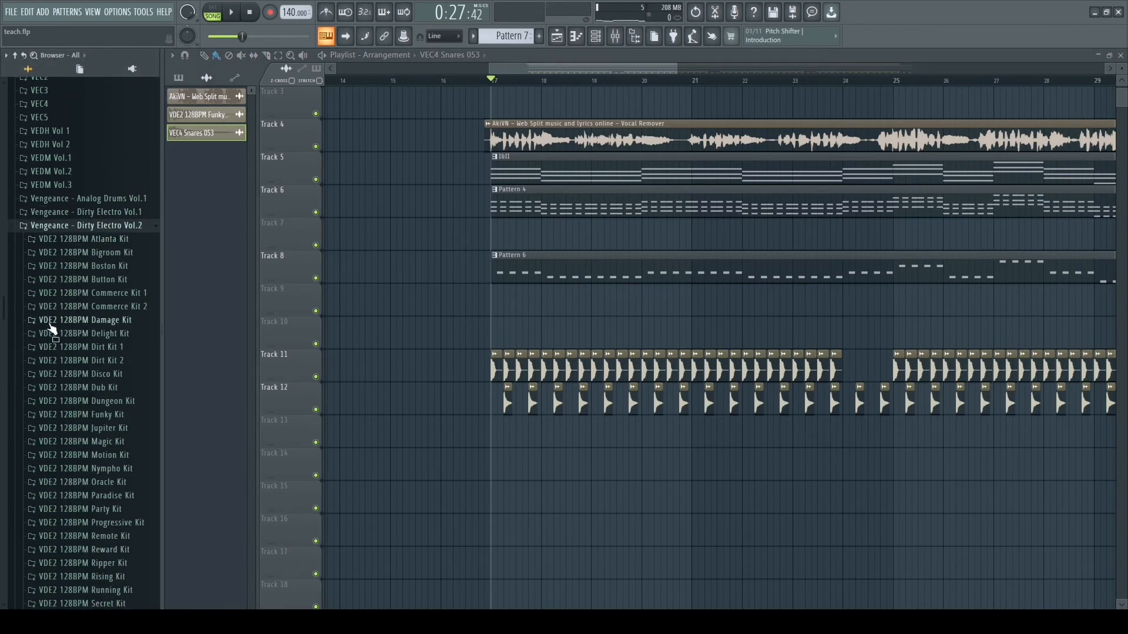
click(87, 415)
scroll(86, 406, down, 3)
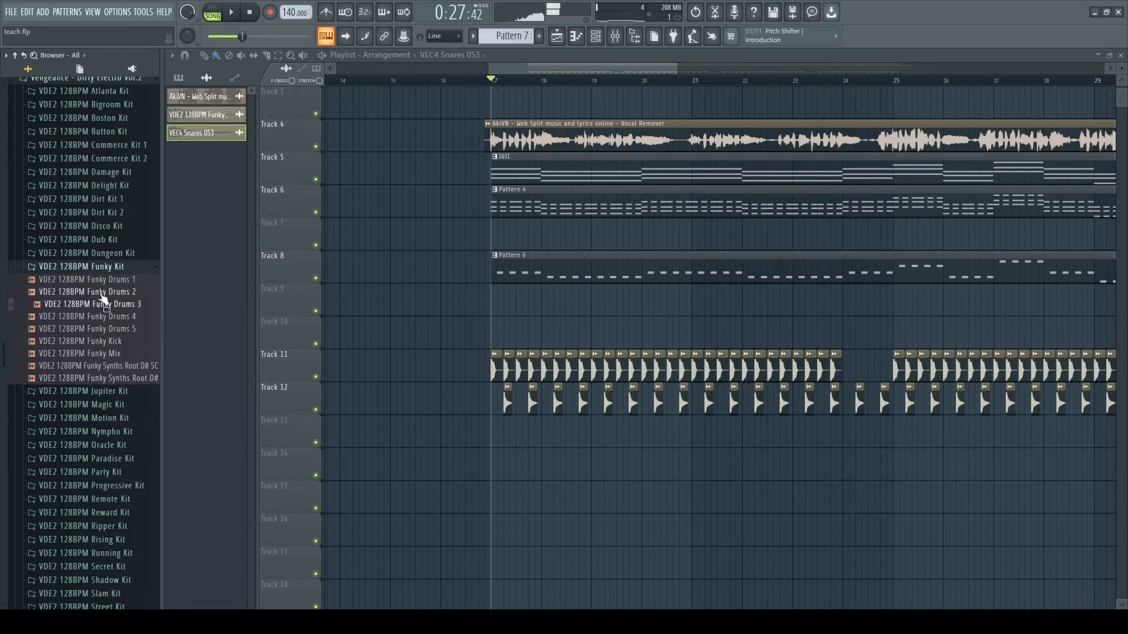
Step: Audition the Funky Drums loops and place VDE2 128BPM Funky Drums 4 on Track 13 at bar 17
drag(94, 304, 134, 319)
drag(182, 304, 124, 312)
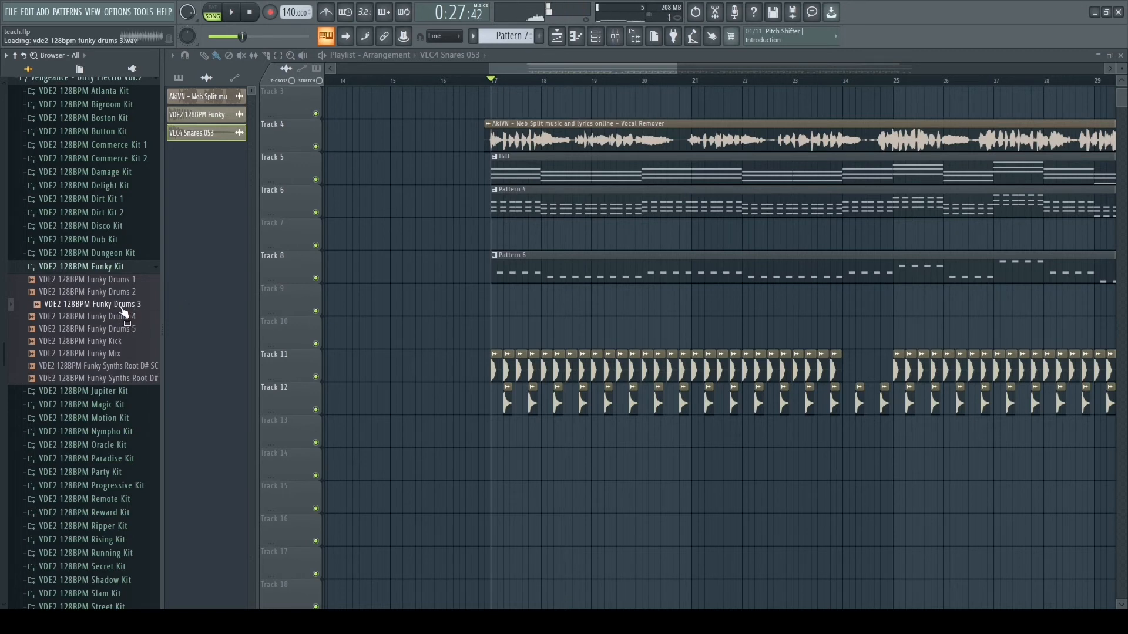
drag(139, 304, 527, 439)
click(106, 296)
click(111, 319)
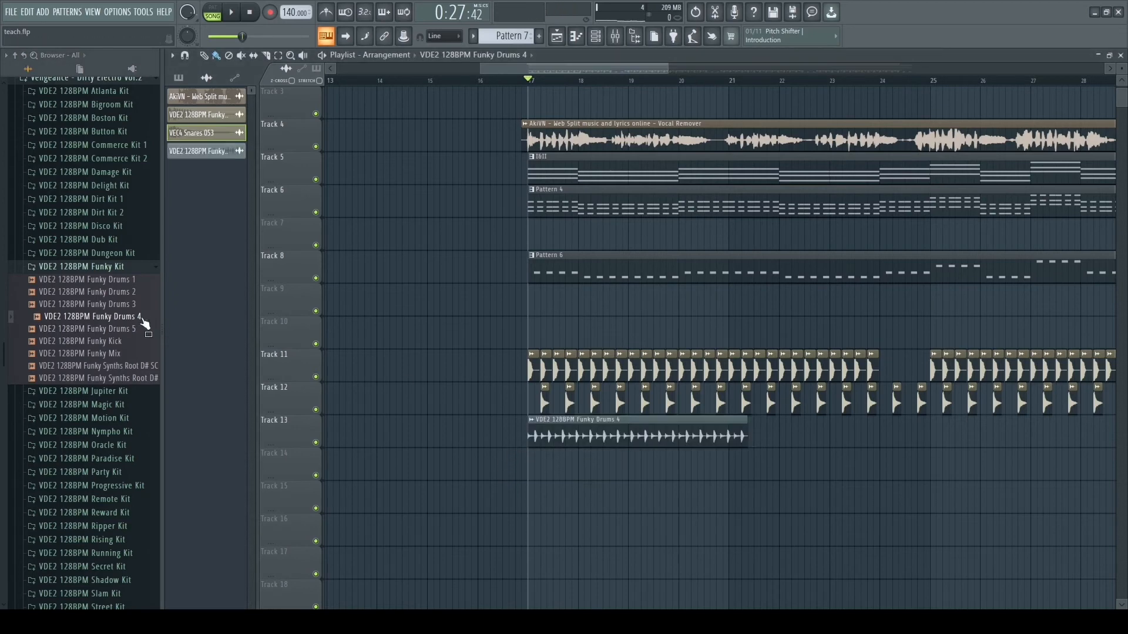
Step: Time-stretch the Funky Drums 4 loop to exactly four bars and set its stretching mode to e2 generic
scroll(670, 444, up, 2)
double_click(593, 436)
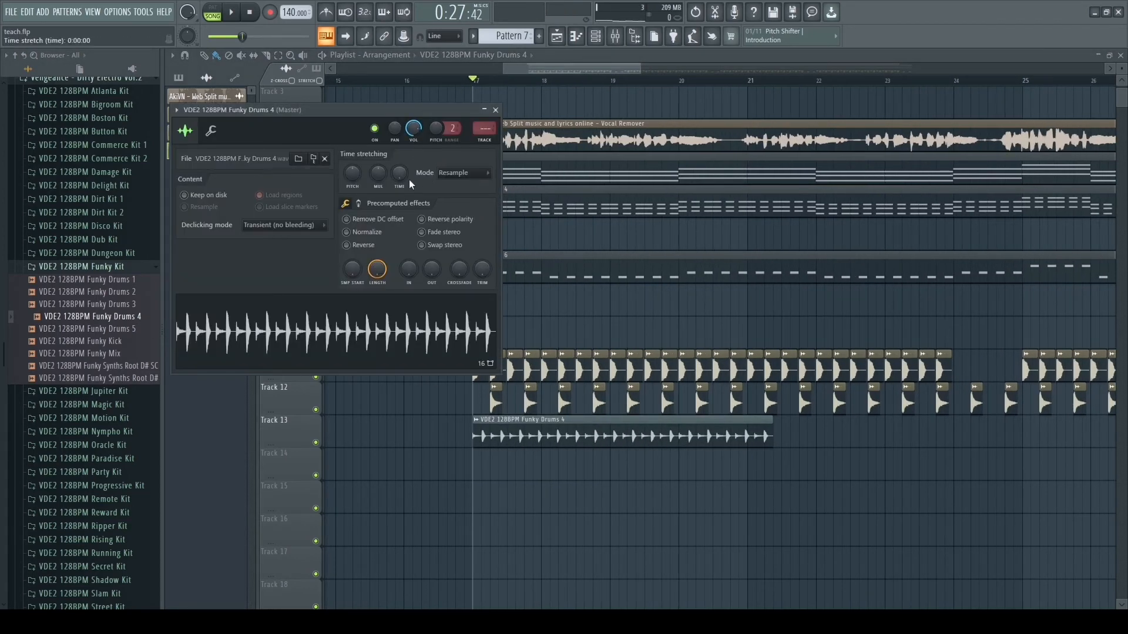
drag(402, 179, 402, 171)
click(470, 172)
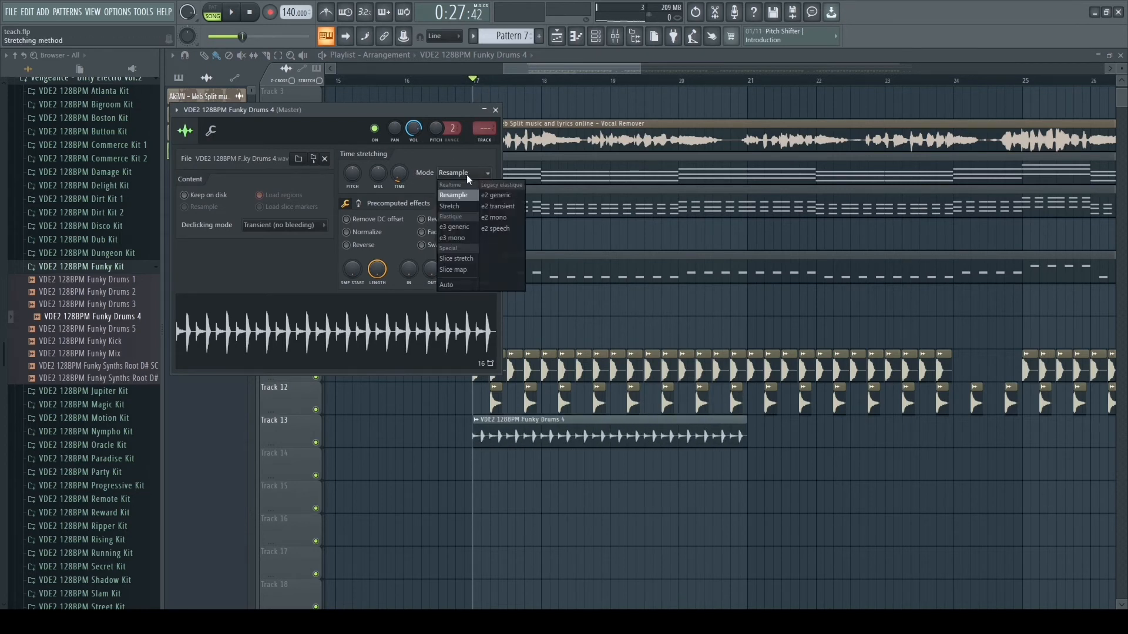
click(489, 196)
Step: Play the arrangement from bar 17 and lower the Funky Drums 4 channel volume to about 30% (-19.4 dB)
drag(525, 71, 533, 73)
scroll(706, 398, down, 3)
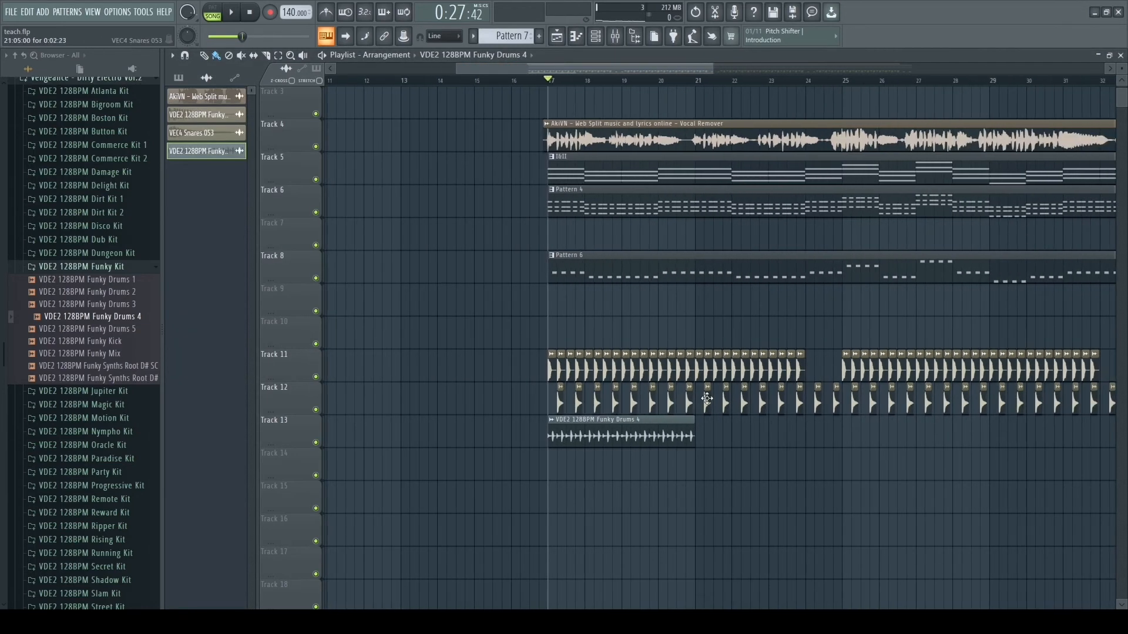
scroll(706, 398, up, 3)
scroll(549, 372, down, 3)
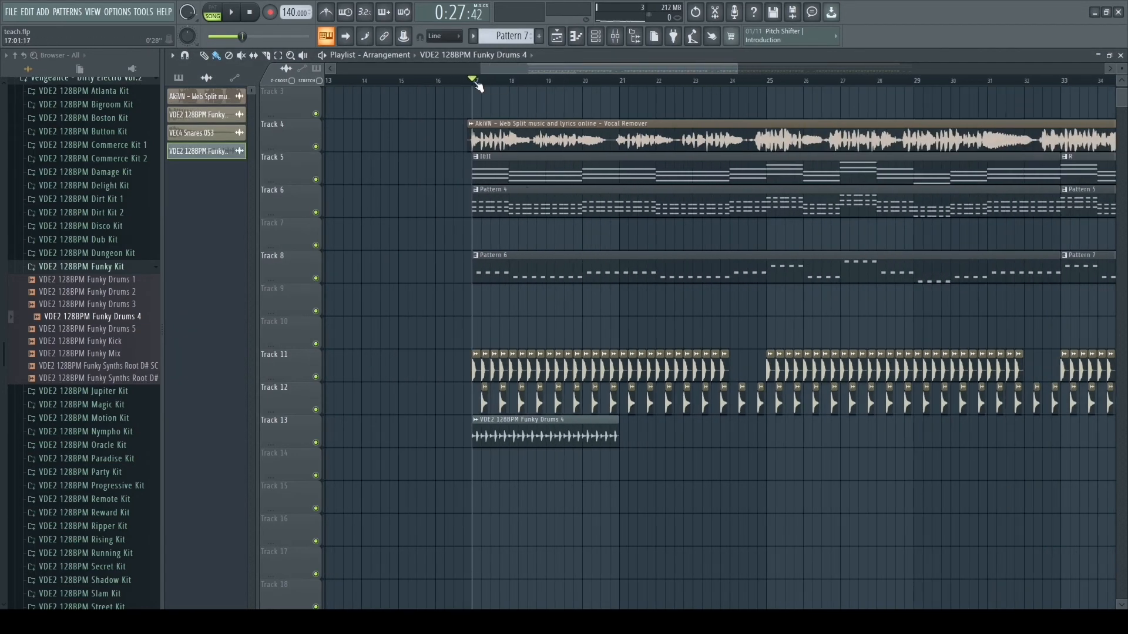
double_click(606, 429)
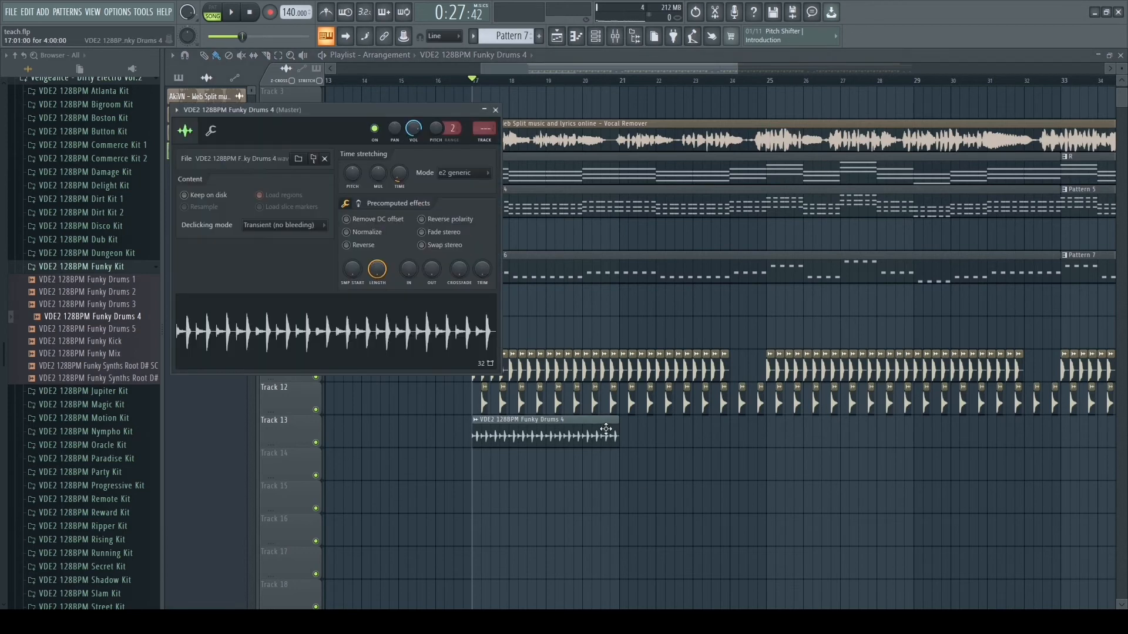
key(Escape)
double_click(556, 431)
key(space)
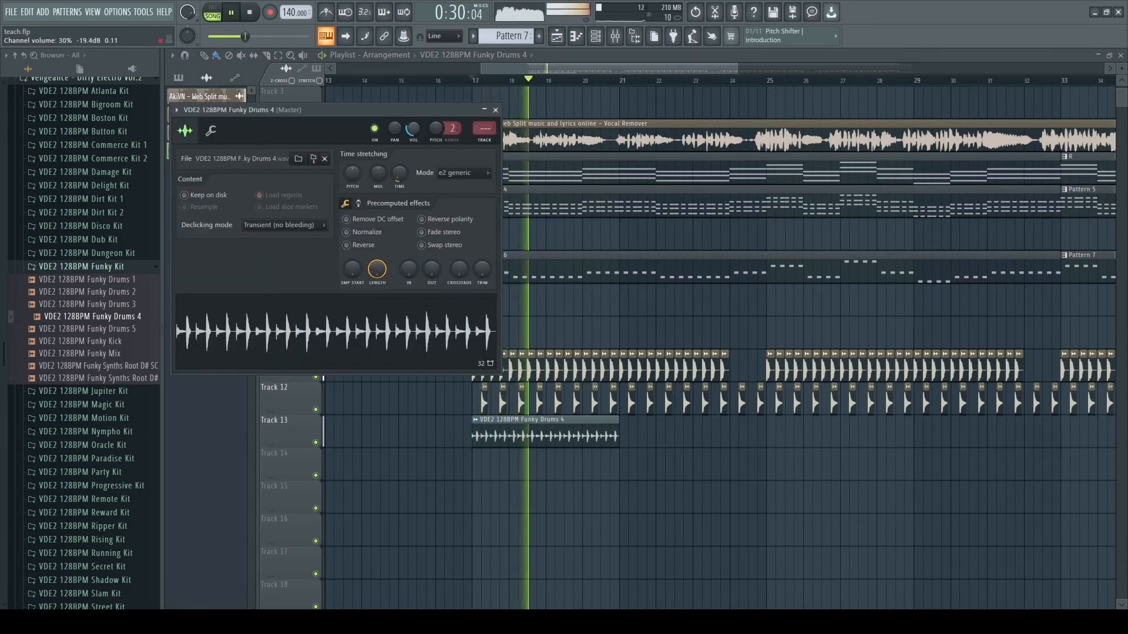
click(495, 110)
Step: Move the Funky Drums 4 clip on Track 13 so that it starts at bar 25
drag(603, 440, 908, 433)
scroll(707, 319, down, 3)
scroll(707, 318, down, 1)
scroll(582, 360, up, 3)
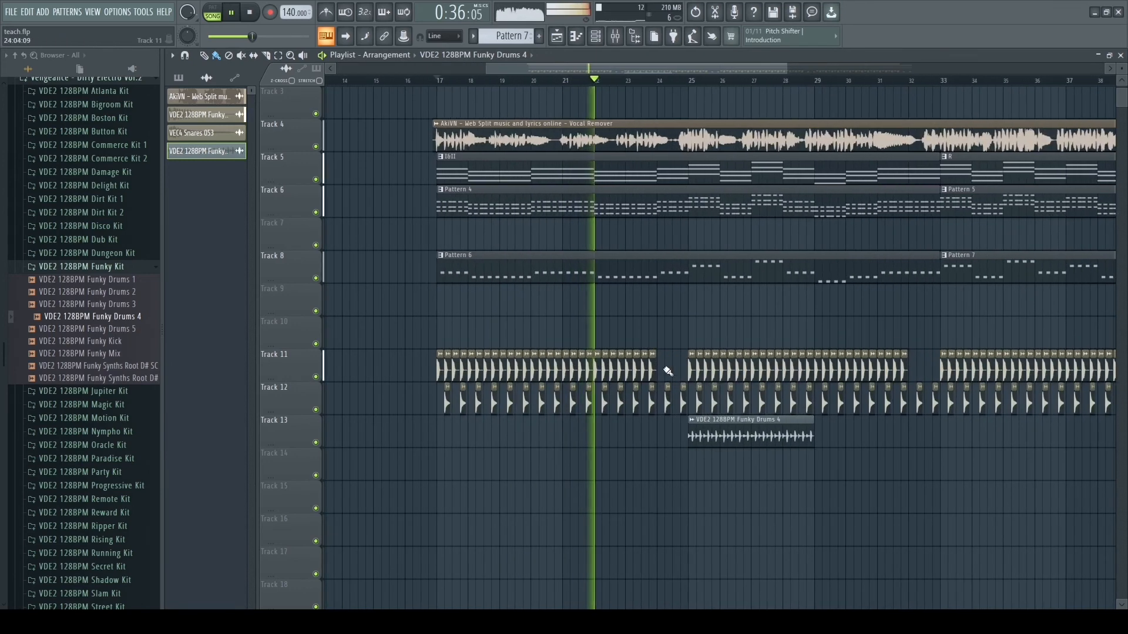
Step: Stop playback and check the channel settings of the Track 12 snare and the Track 11 kick
double_click(650, 403)
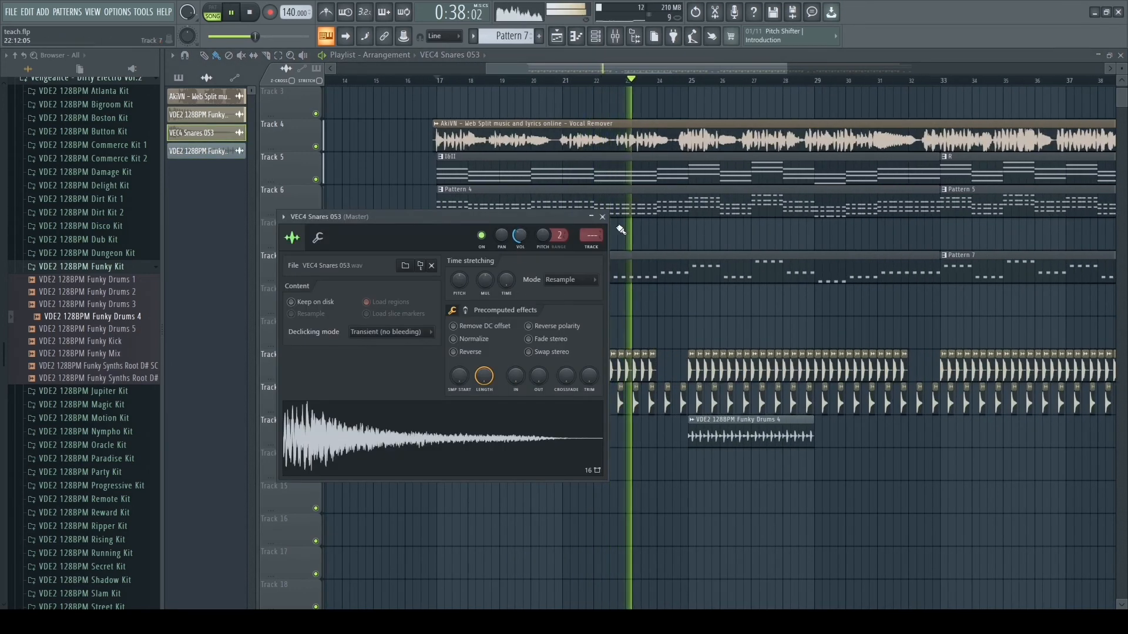
key(space)
click(602, 216)
double_click(477, 370)
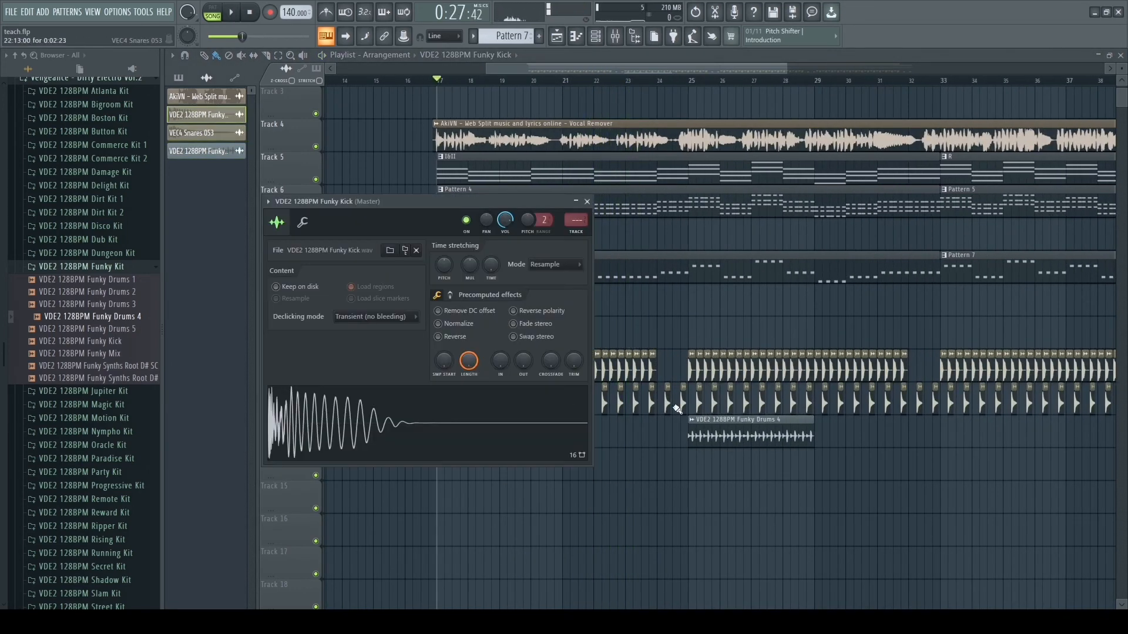
click(699, 401)
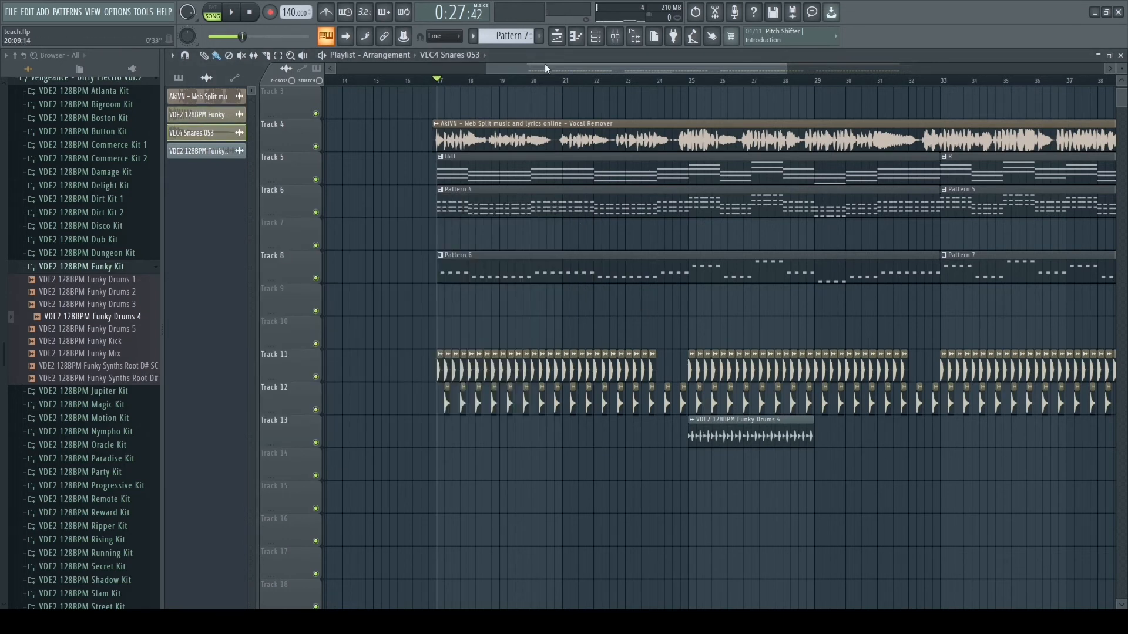
drag(545, 65, 568, 70)
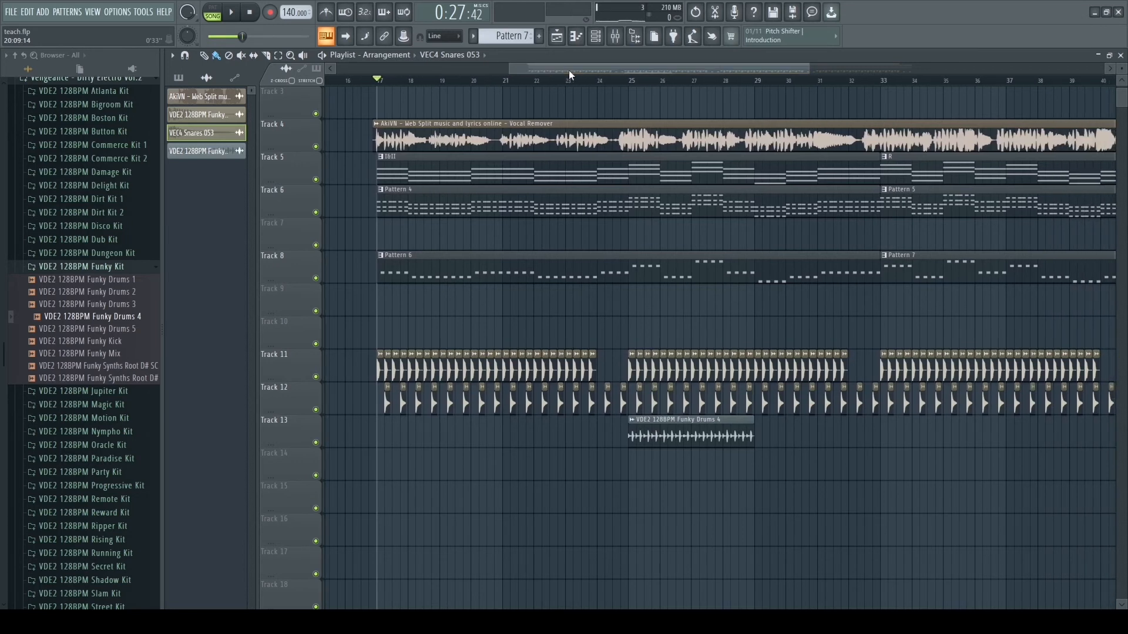
double_click(436, 373)
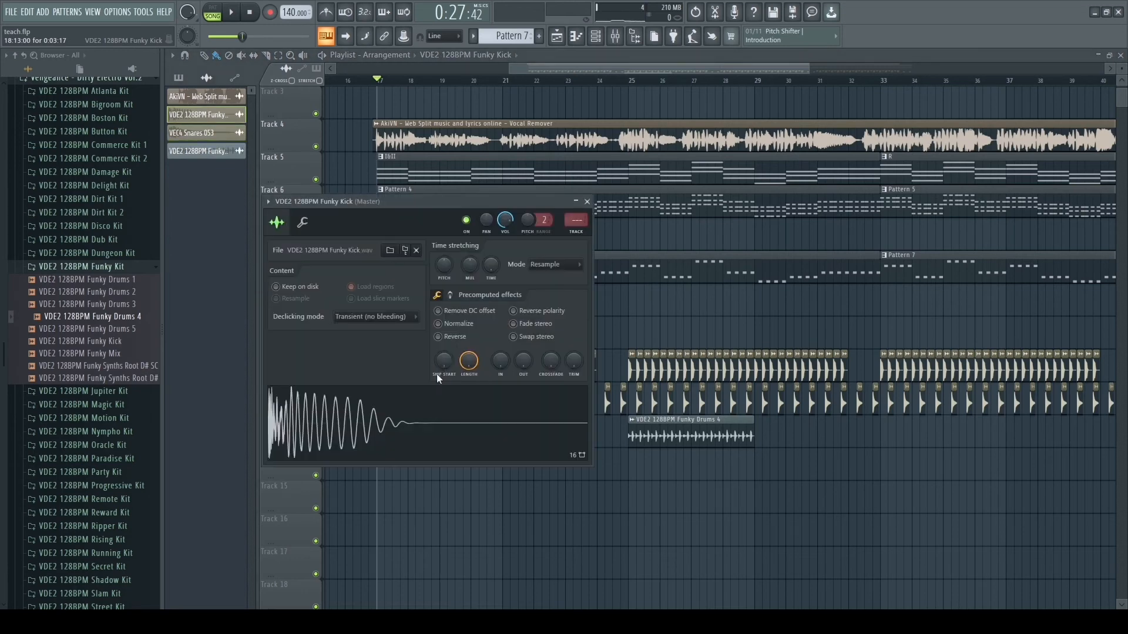
click(536, 68)
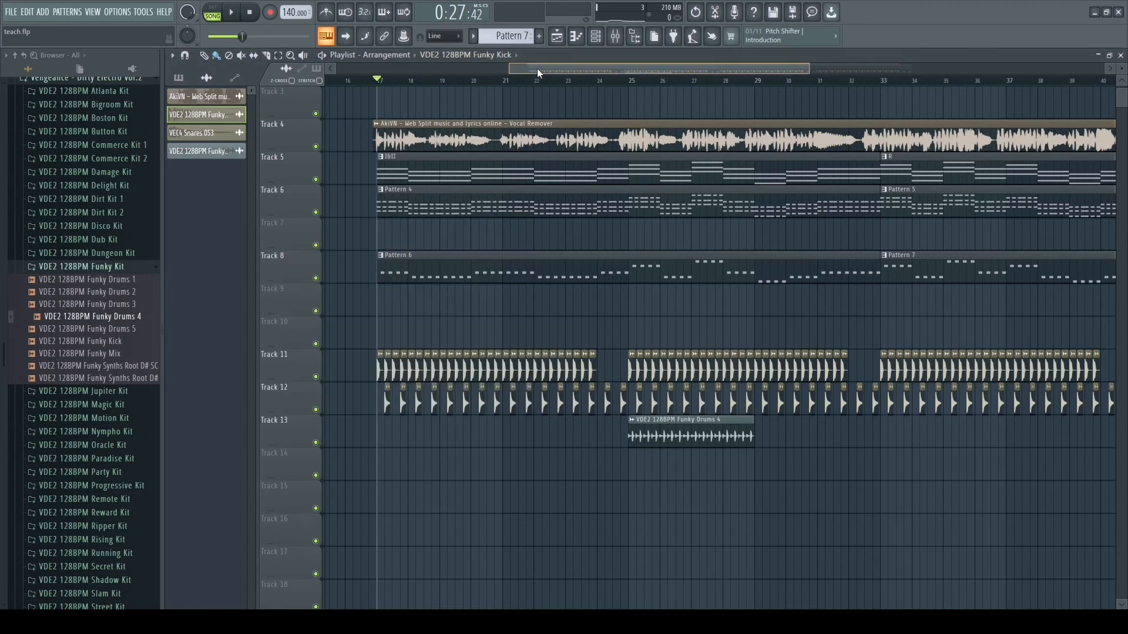
mouse_move(537, 68)
mouse_down()
mouse_move(576, 75)
mouse_move(509, 69)
mouse_move(556, 69)
mouse_move(534, 69)
mouse_up()
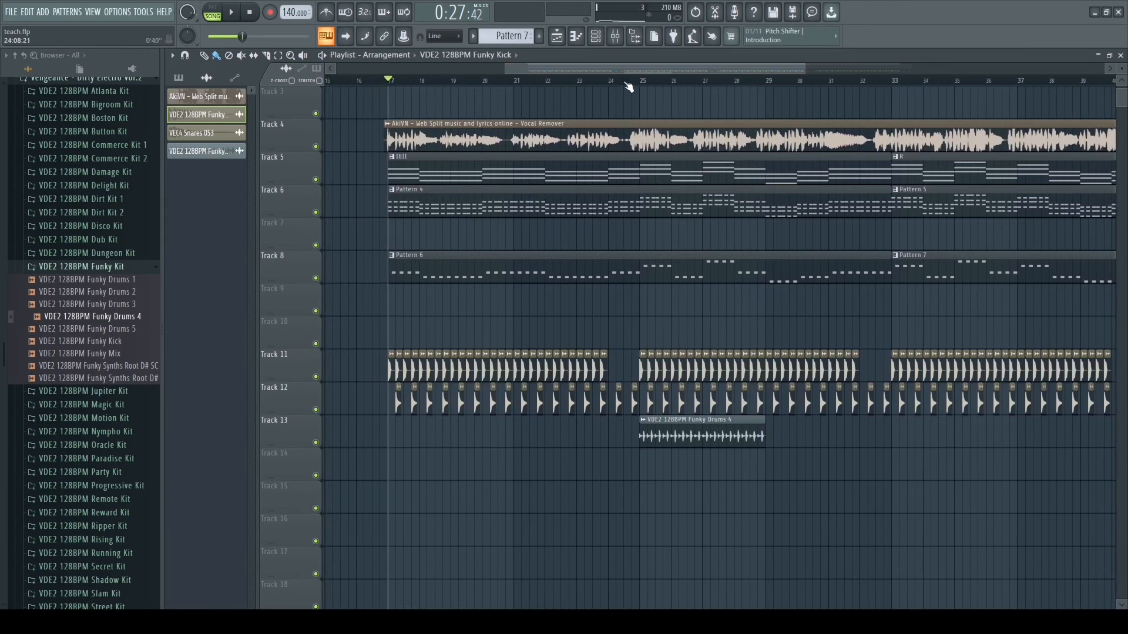
Step: Raise the Funky Drums 4 channel volume to about -12.3 dB during playback and add a second copy of the loop on Track 13 at bar 29
key(space)
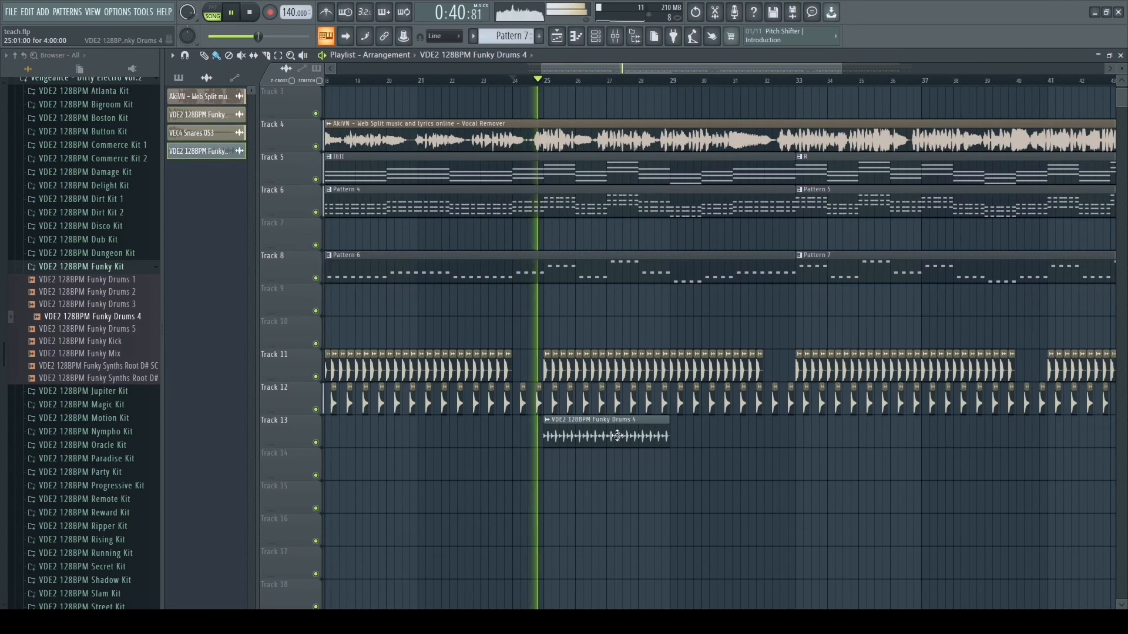
double_click(665, 436)
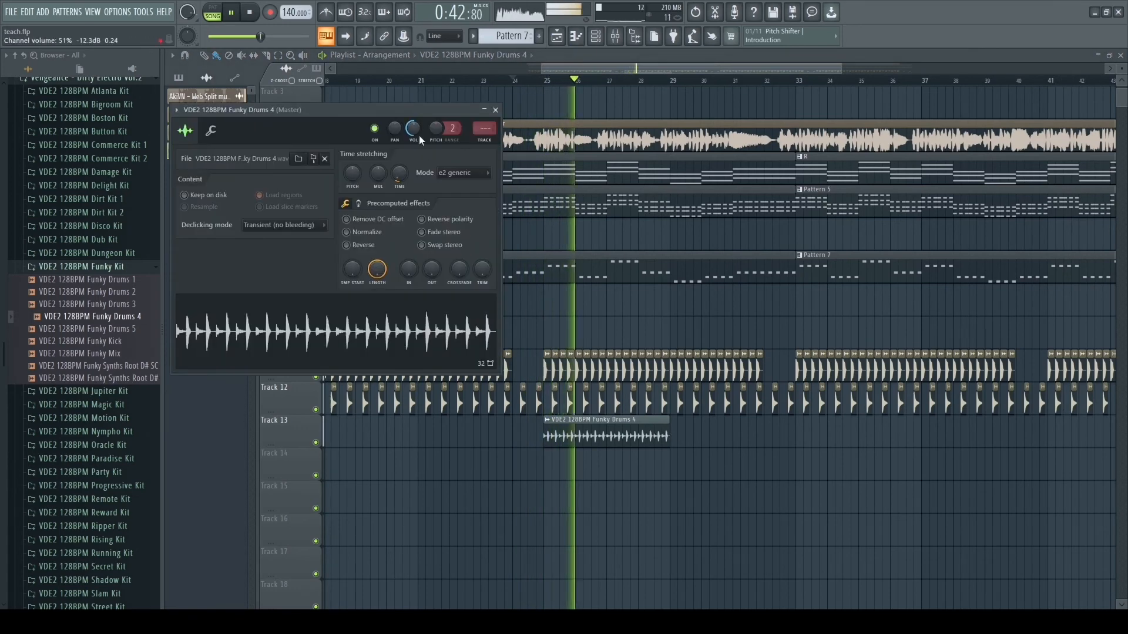
click(495, 110)
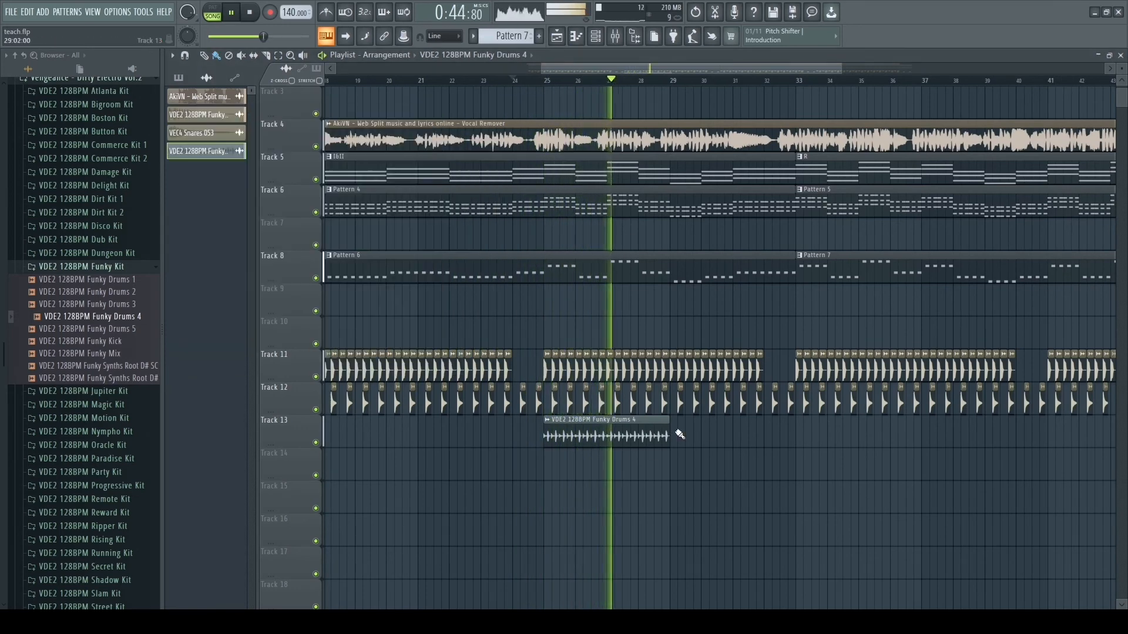
drag(678, 431, 793, 433)
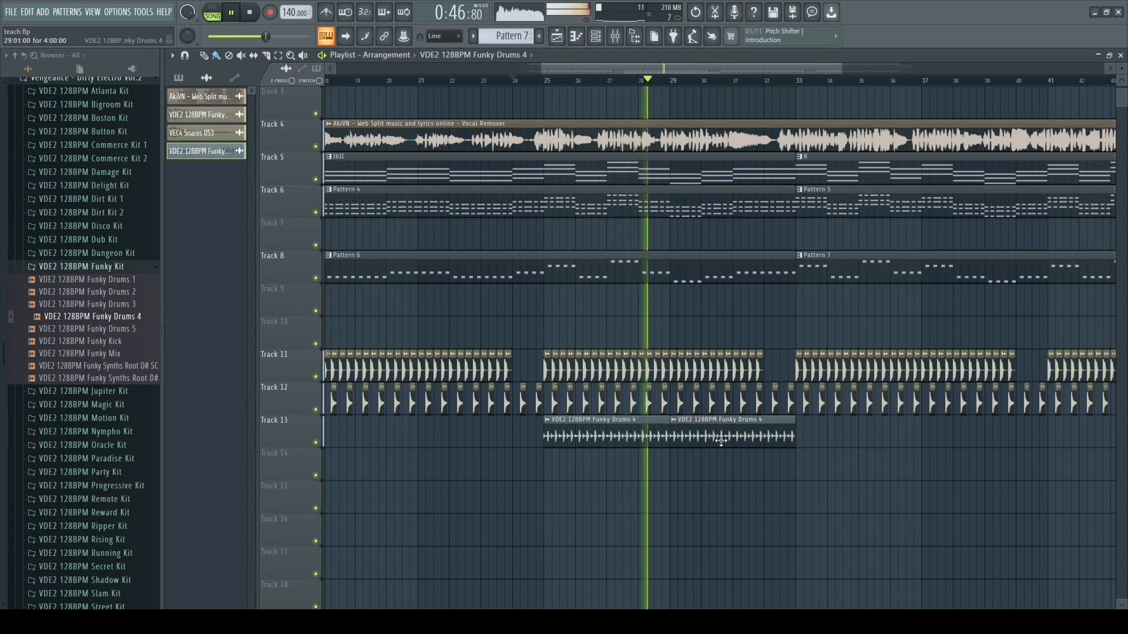
Step: Double the kick rate on Track 11 across bars 29 to 31 with copied kicks between the existing ones, and play the passage from bar 28
scroll(794, 463, up, 3)
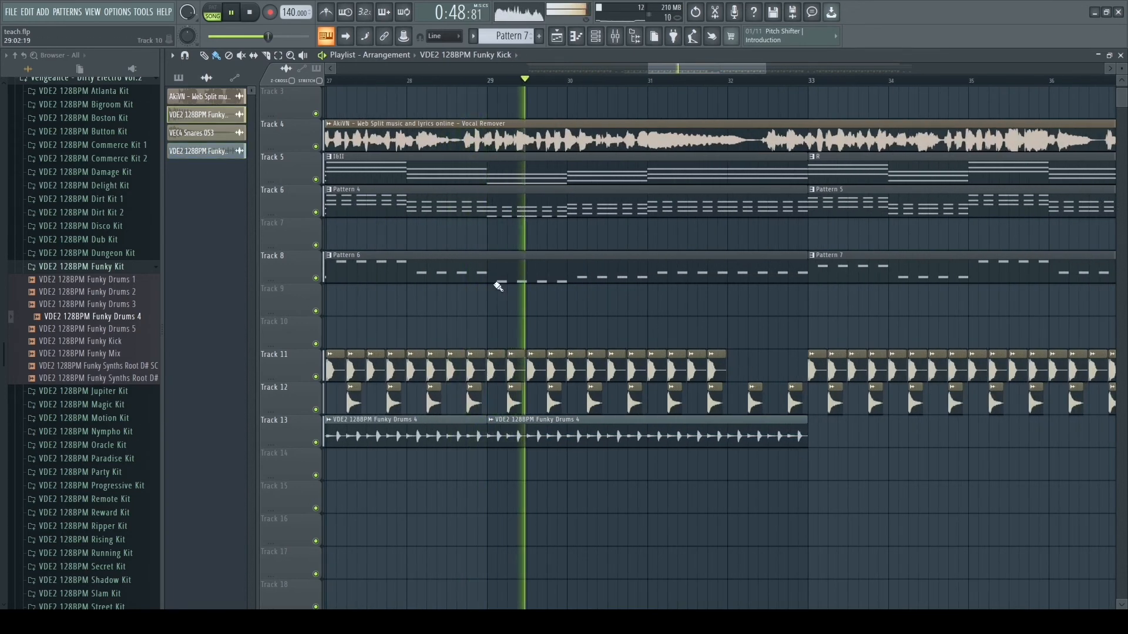
click(414, 83)
drag(767, 382, 500, 366)
key(space)
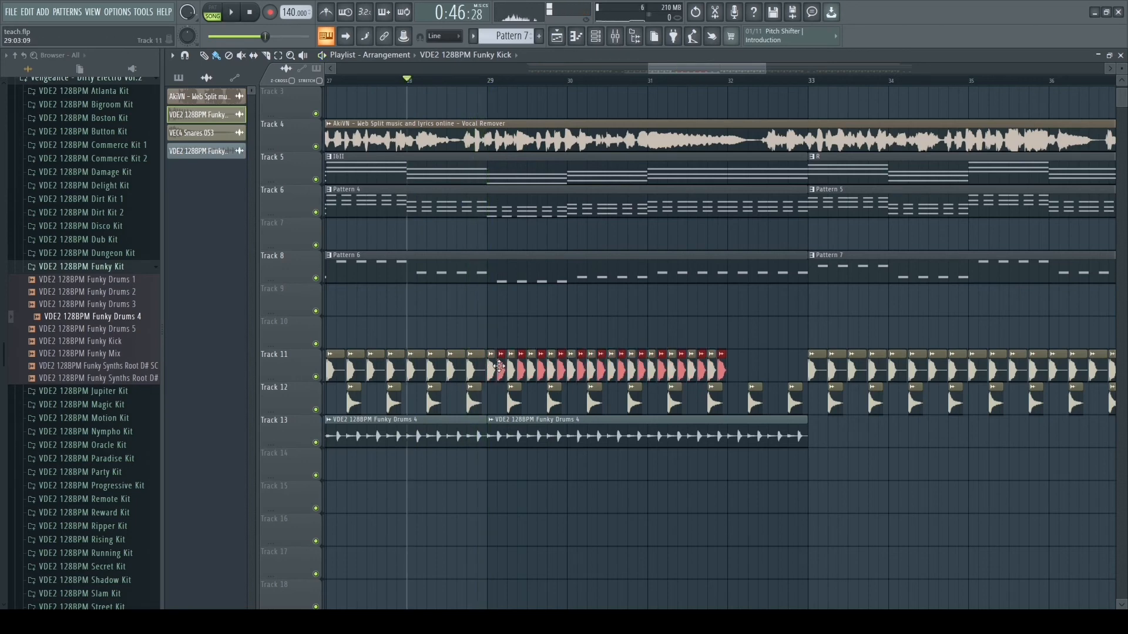
key(space)
click(721, 275)
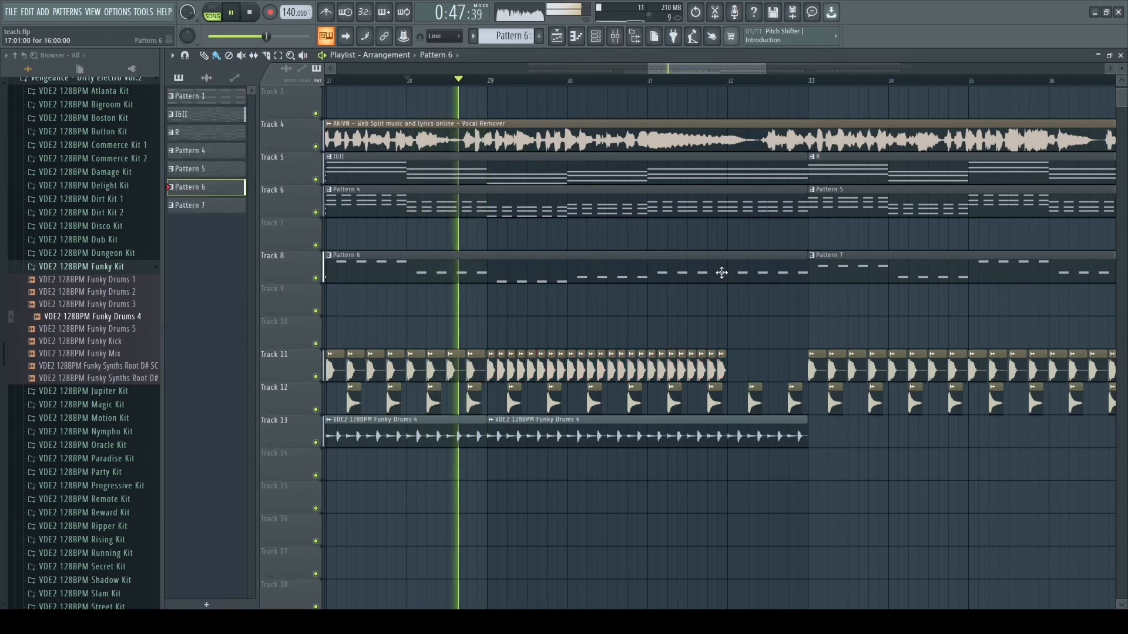
scroll(698, 375, up, 3)
scroll(699, 376, down, 2)
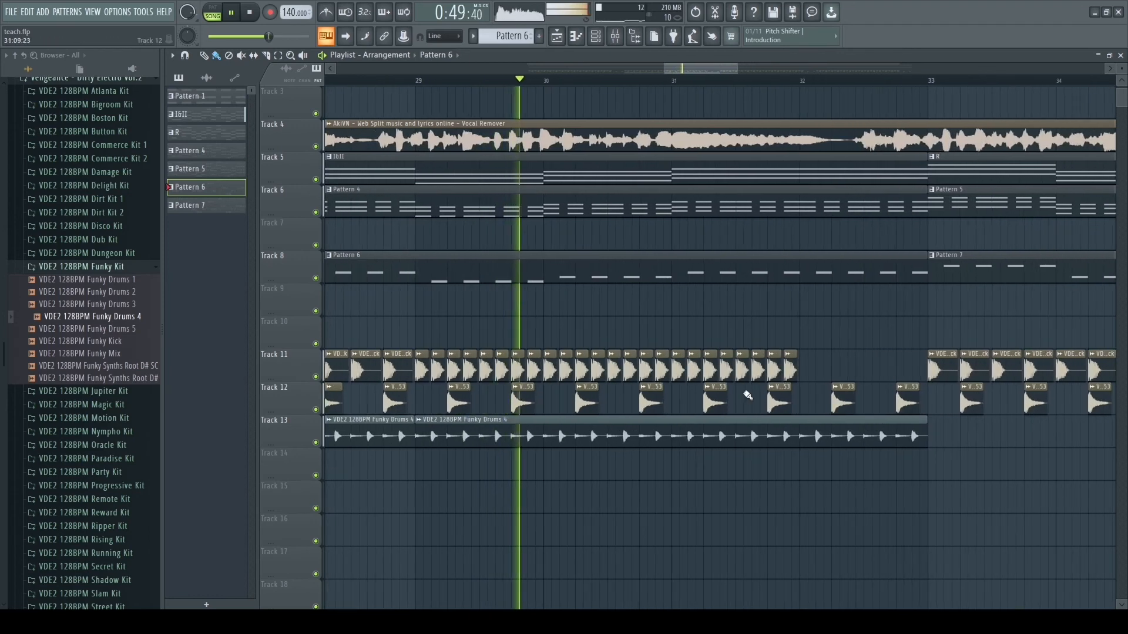
Step: Double the kick rate on Track 11 within bar 31 using copies of its kicks, and play the passage from bar 29
drag(825, 383, 682, 363)
key(space)
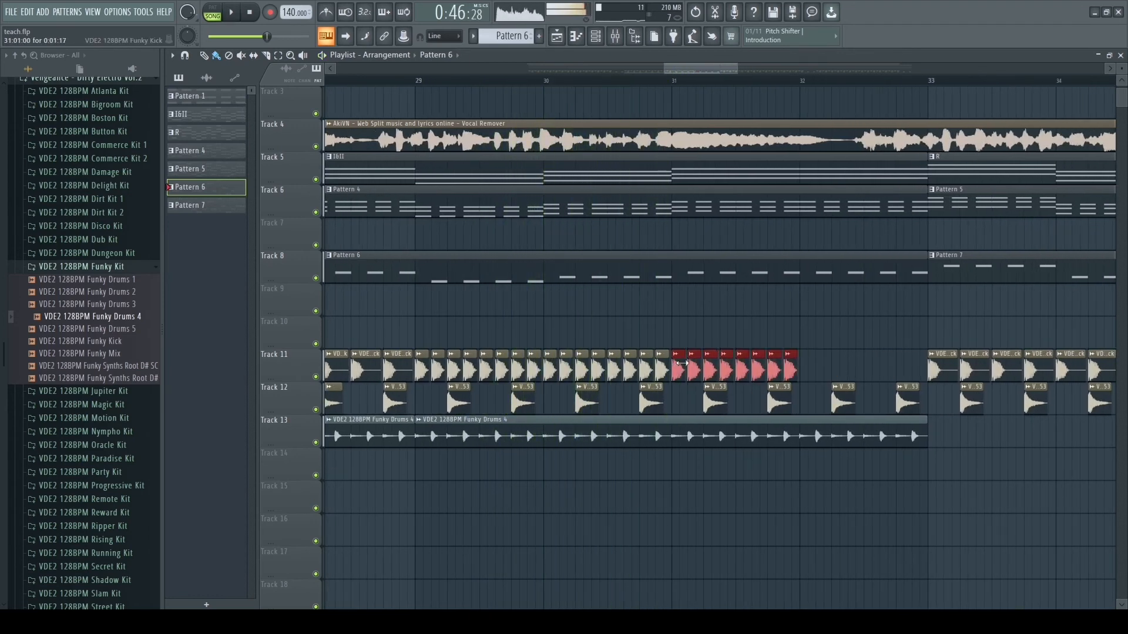
click(421, 84)
key(space)
scroll(736, 490, down, 2)
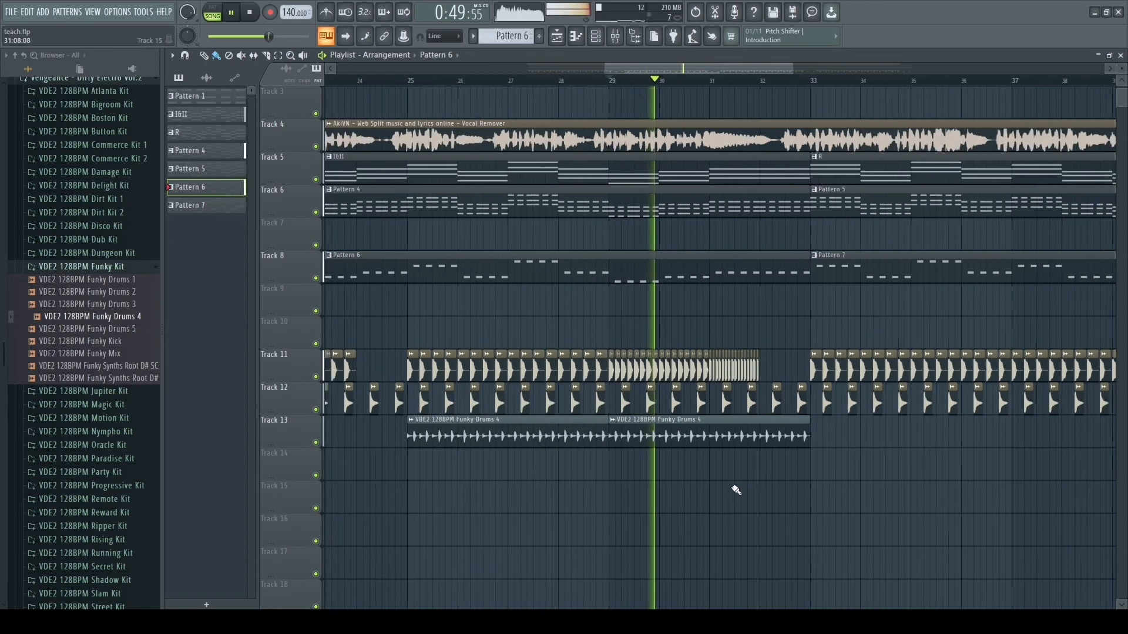
Step: Repeat the Funky Drums 4 loop on Track 13 from bar 33 up to bar 49
scroll(737, 490, down, 3)
scroll(760, 494, up, 1)
click(681, 435)
click(704, 435)
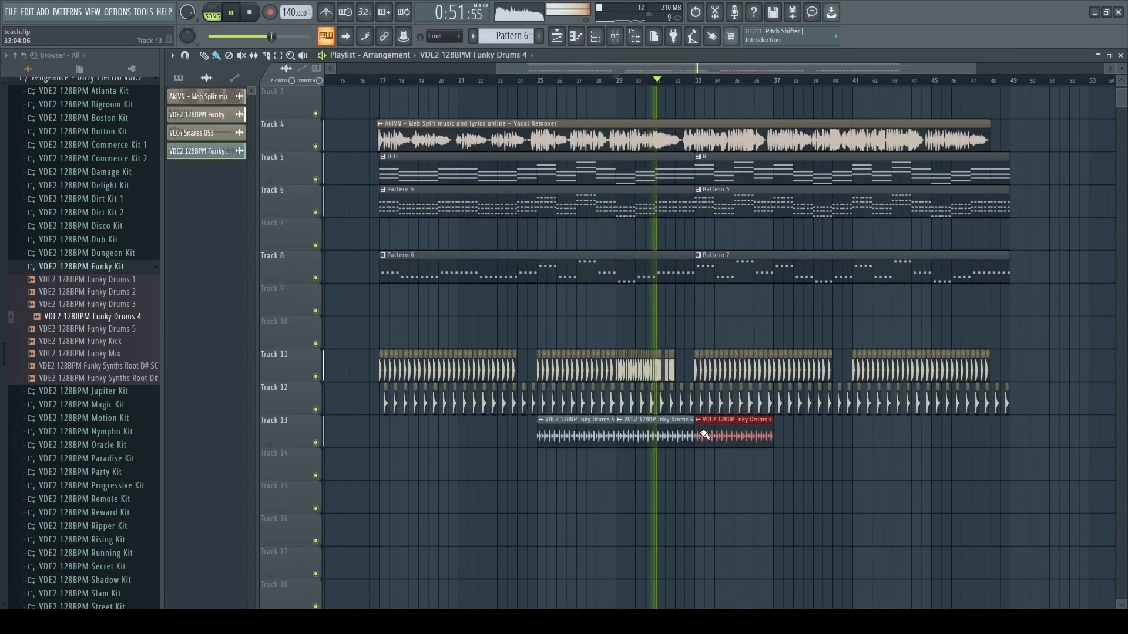
drag(705, 435, 957, 446)
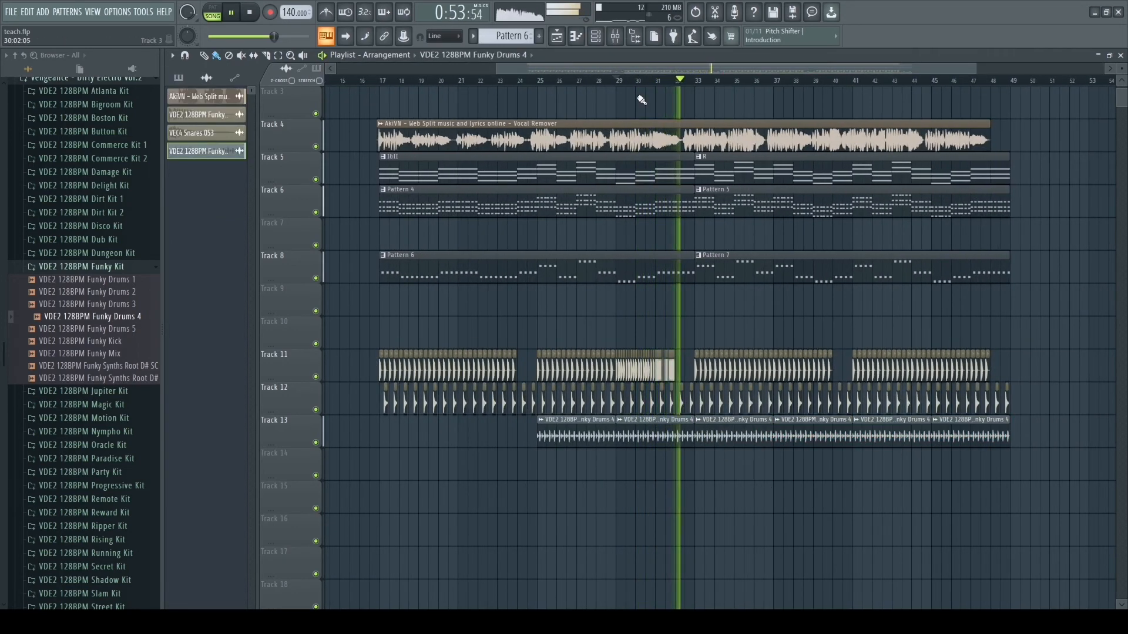
Step: Stop playback at bar 31 and open the VEC4 Fills sample folder
scroll(642, 100, up, 3)
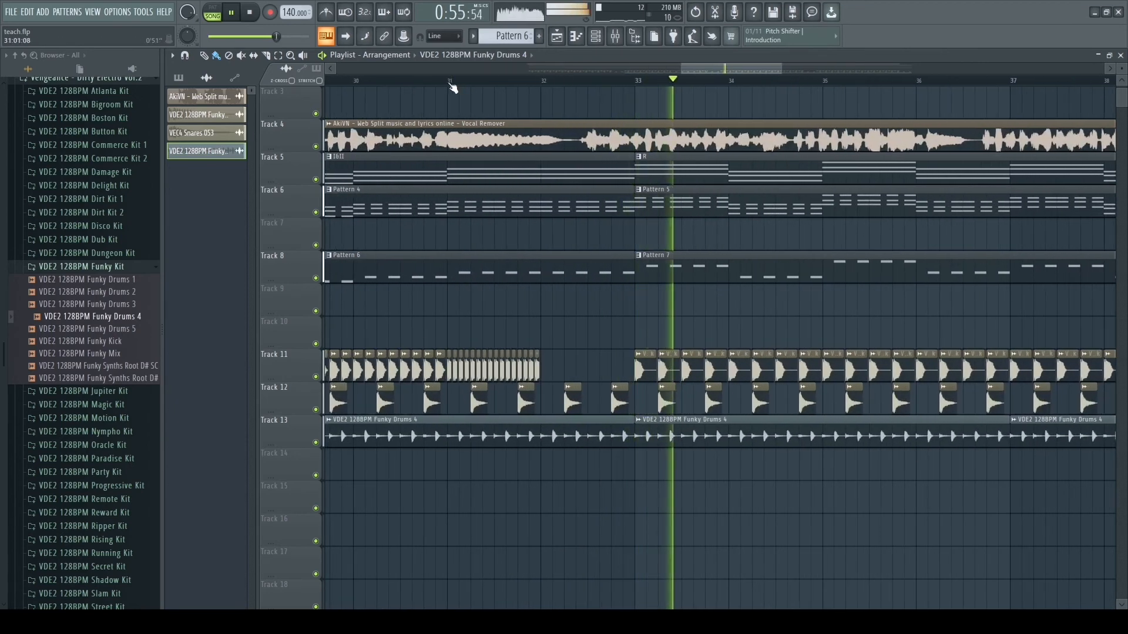
key(space)
scroll(112, 343, up, 10)
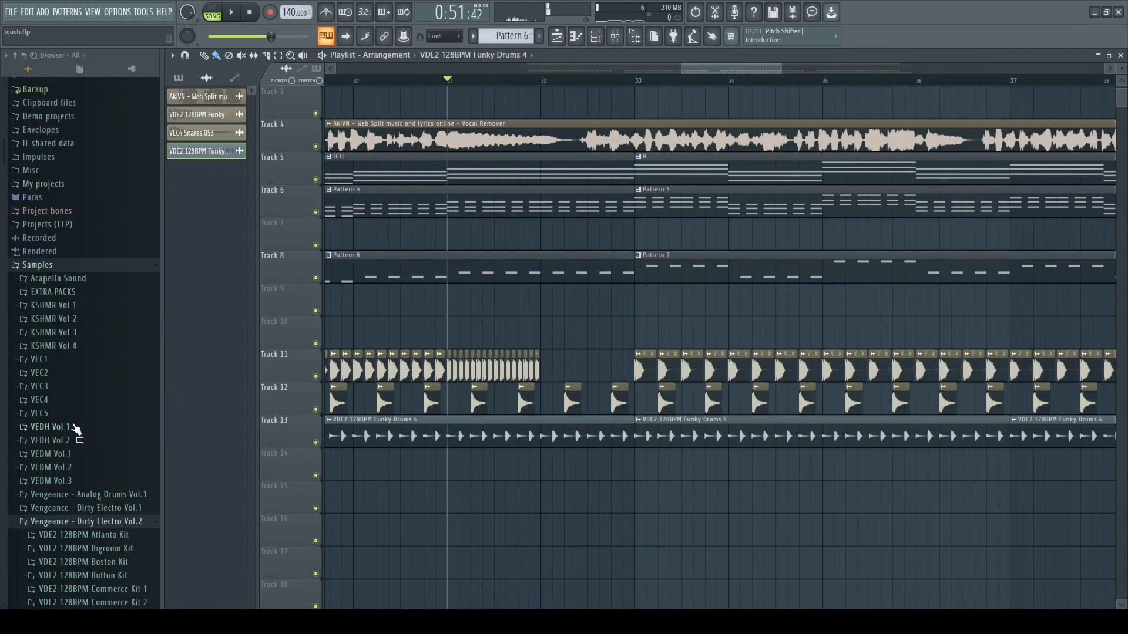
click(60, 400)
scroll(81, 336, down, 4)
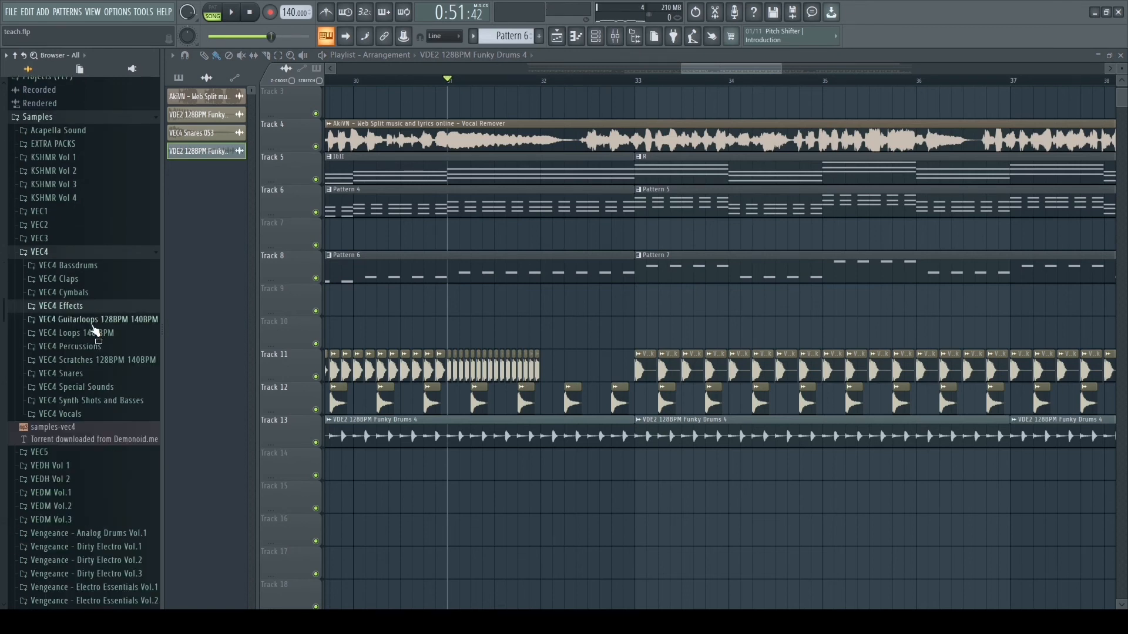
click(82, 334)
click(65, 360)
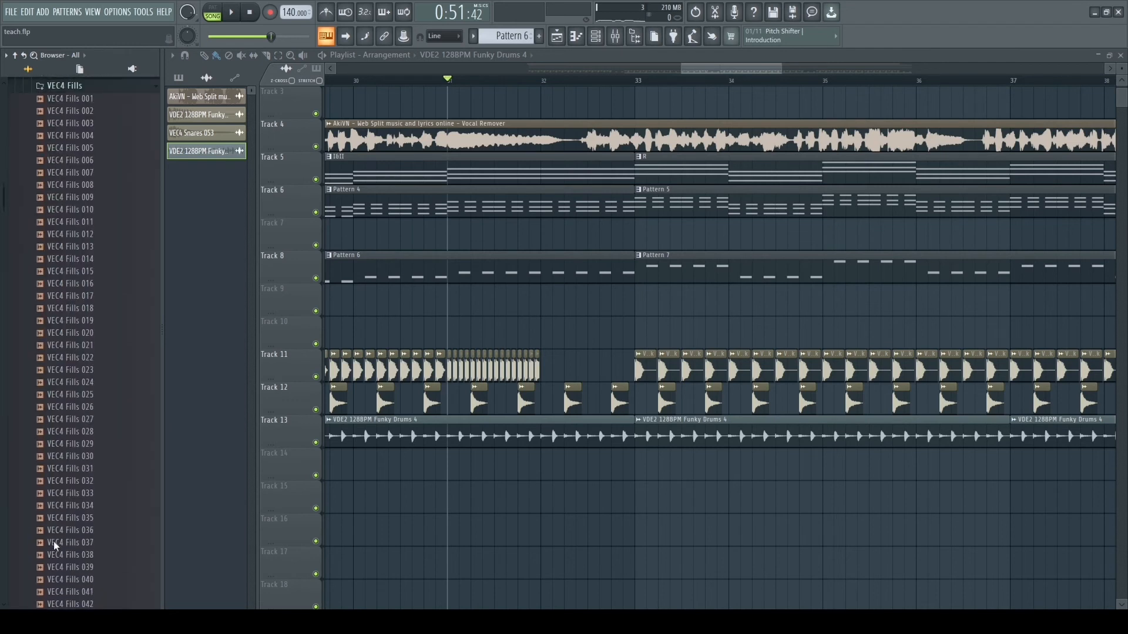
Step: Audition VEC4 Fills 008 and place it on Track 10 at bar 32 with the estimated 139.944 BPM tempo
click(107, 183)
scroll(101, 158, down, 2)
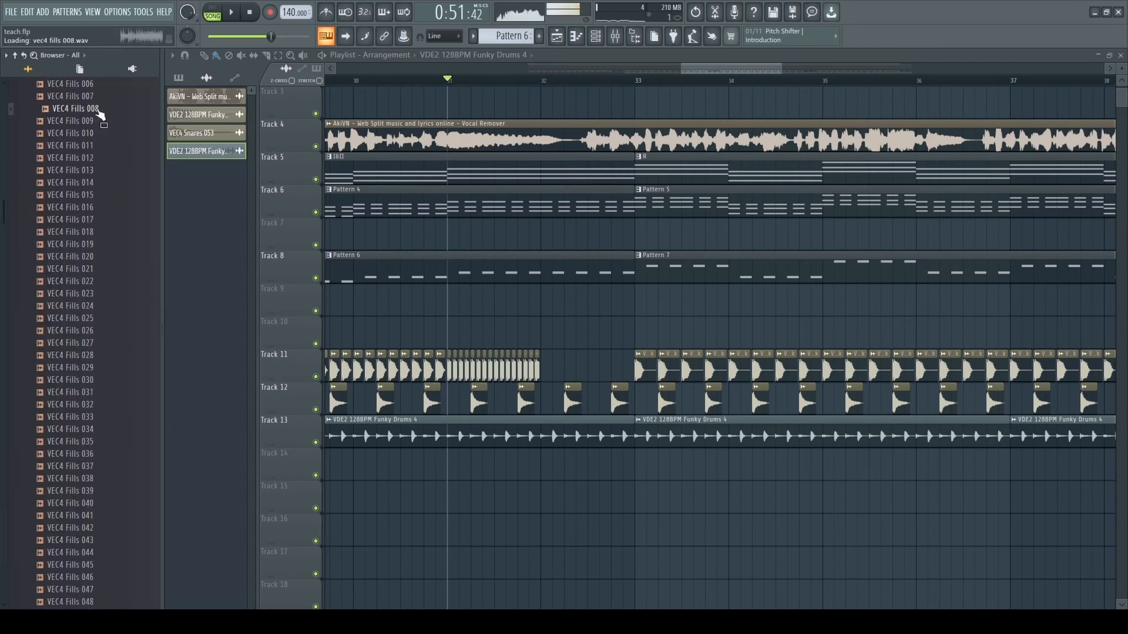
drag(99, 114, 552, 332)
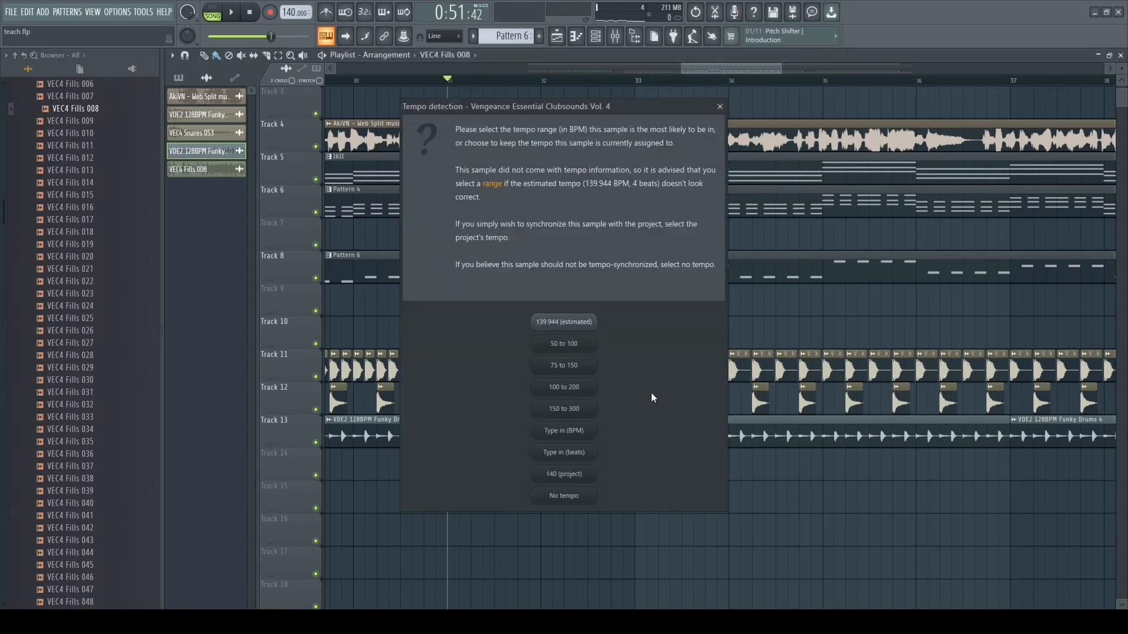
click(578, 323)
Step: Set the fill sample's time-stretching mode to e2 generic
double_click(586, 326)
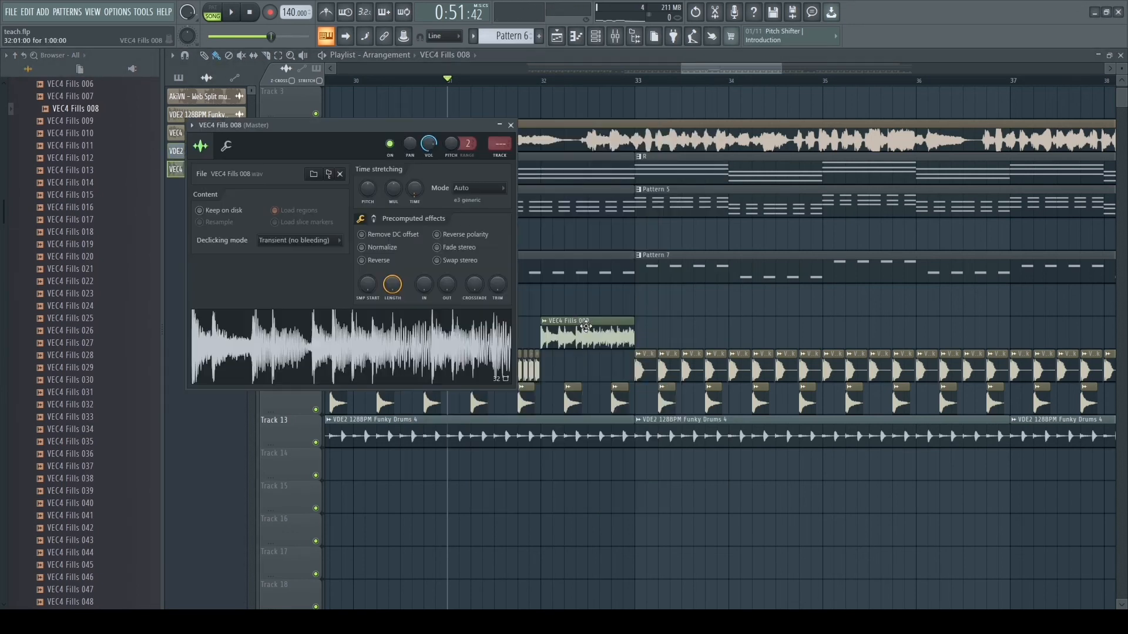
click(489, 194)
click(507, 210)
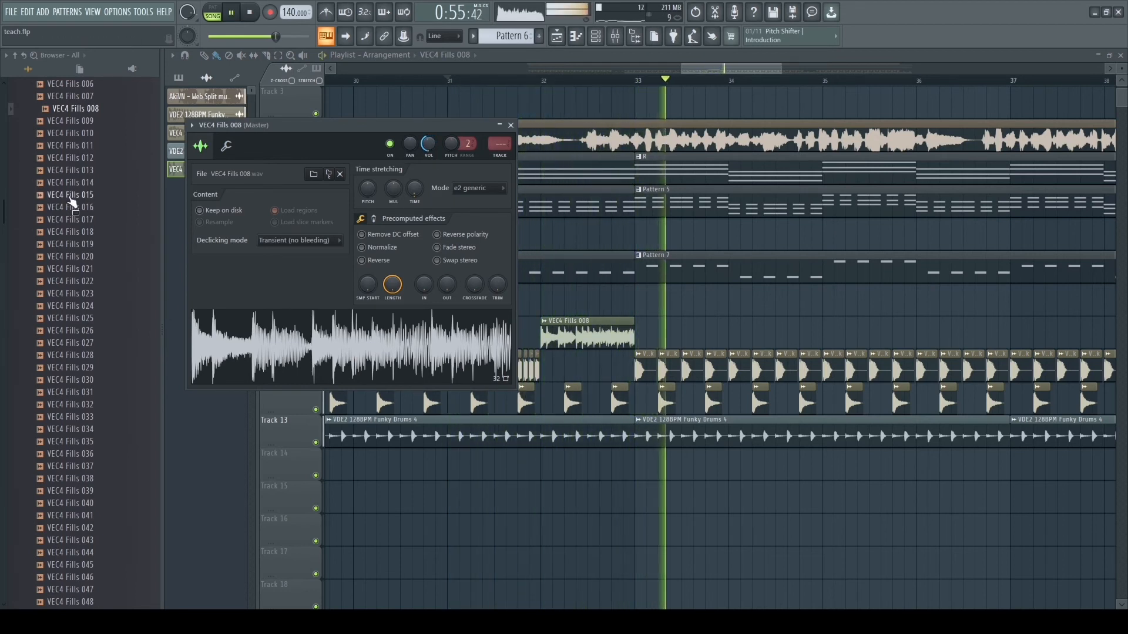
Step: Replace the Track 10 fill sample with VEC4 Fills 014 and set its channel volume to 45% (-14.1 dB) during playback
key(space)
click(105, 121)
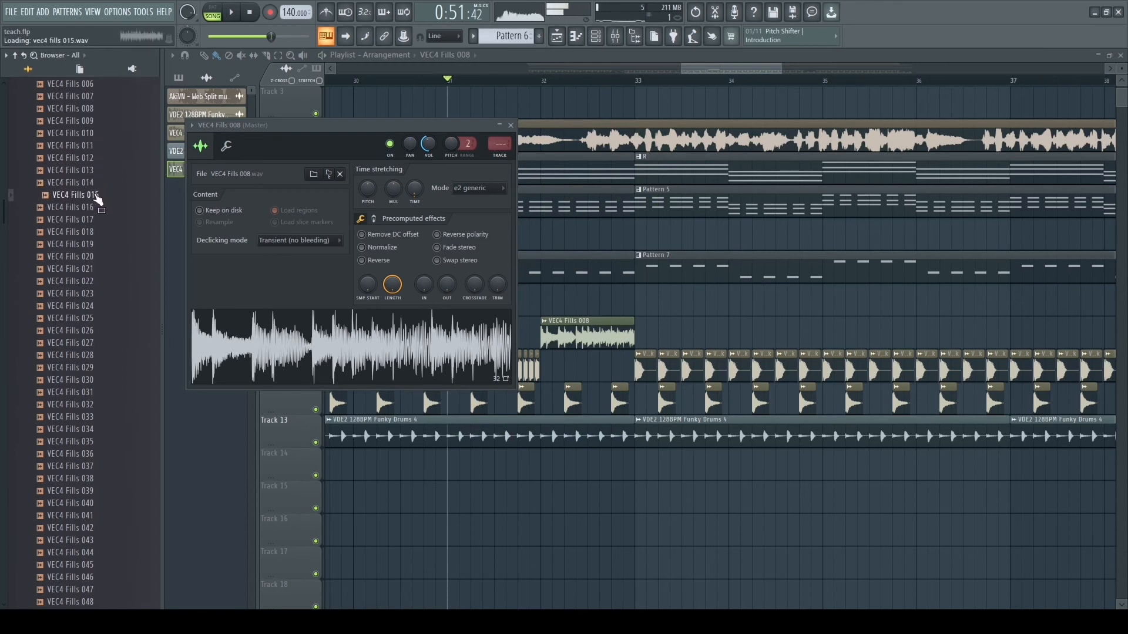
drag(214, 255, 312, 336)
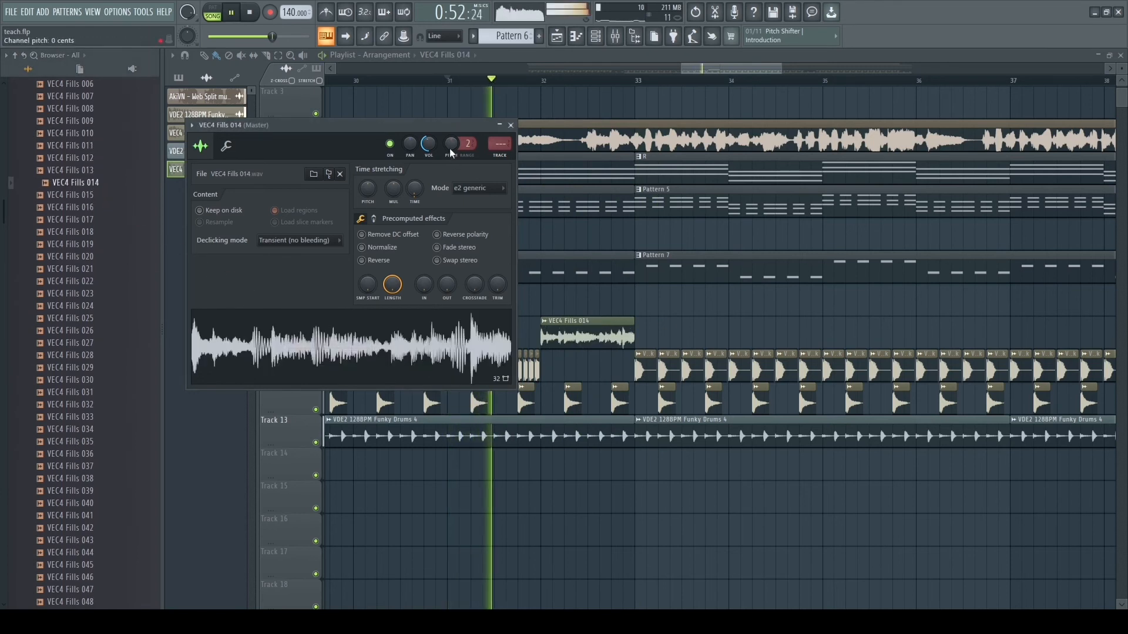
mouse_move(438, 143)
mouse_down()
mouse_move(437, 132)
mouse_move(427, 140)
mouse_up()
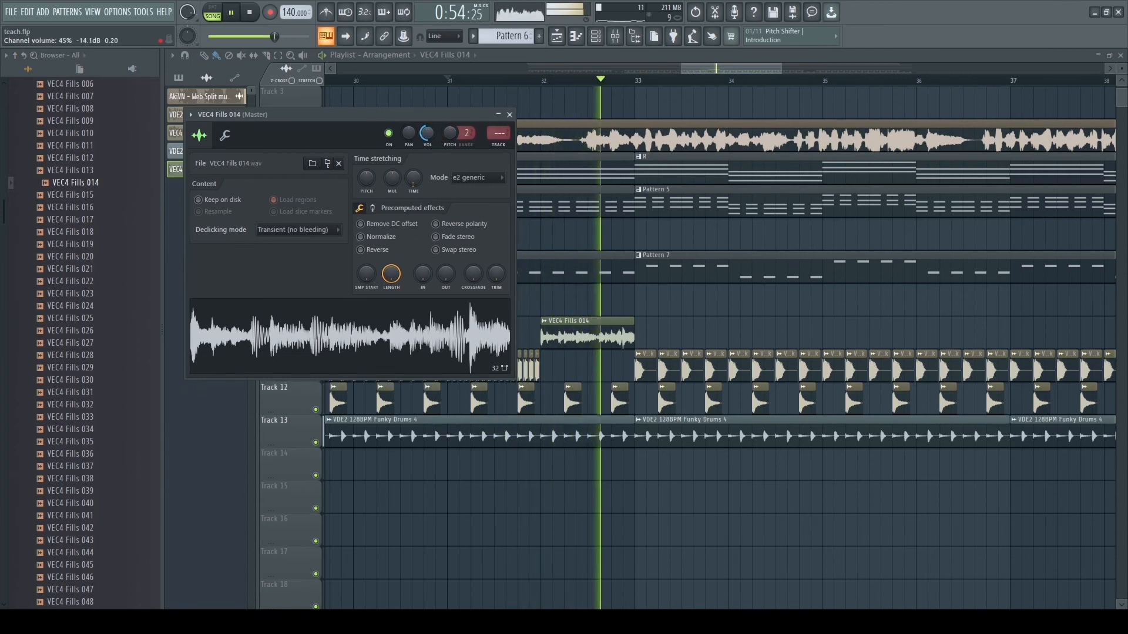
Step: Replace the fill sample with VEC4 Fills 015 and set its channel volume to 63% (-9.0 dB) during playback
key(space)
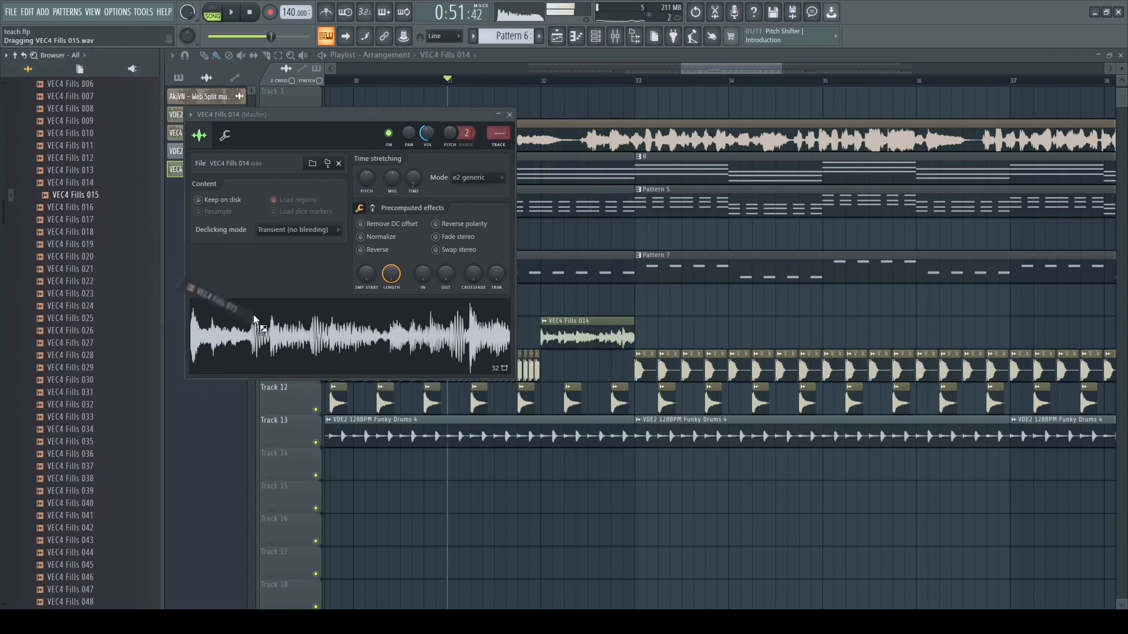
drag(254, 318, 256, 322)
key(space)
drag(429, 136, 428, 129)
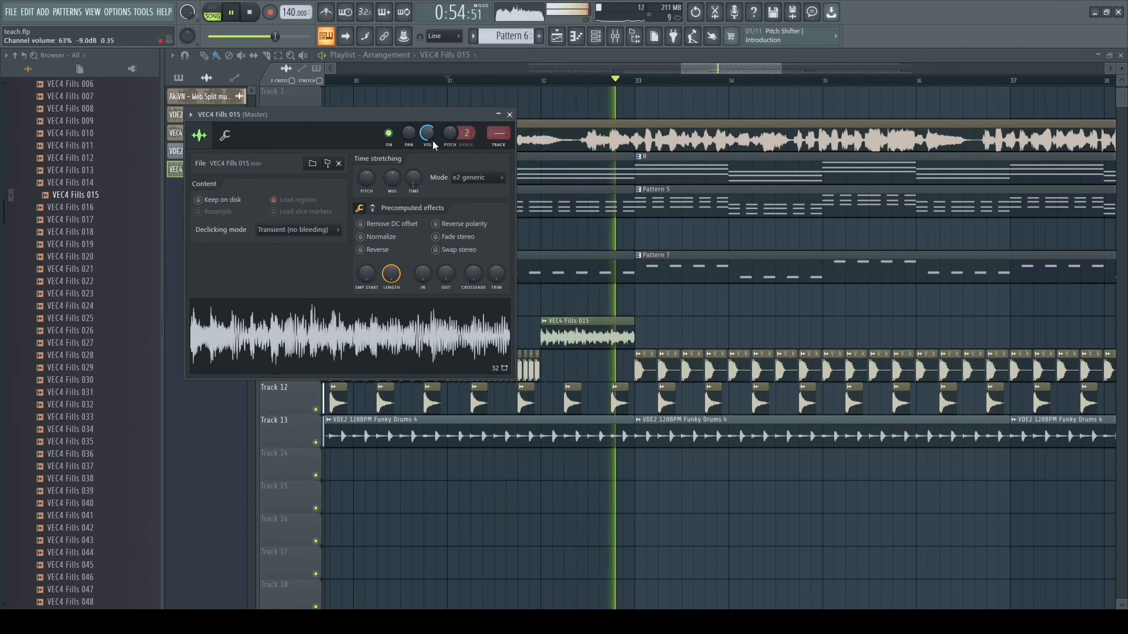
Step: Play the arrangement from about bar 27 to hear the kick build-up leading into the fill at bar 32
click(675, 373)
scroll(525, 392, down, 4)
click(486, 82)
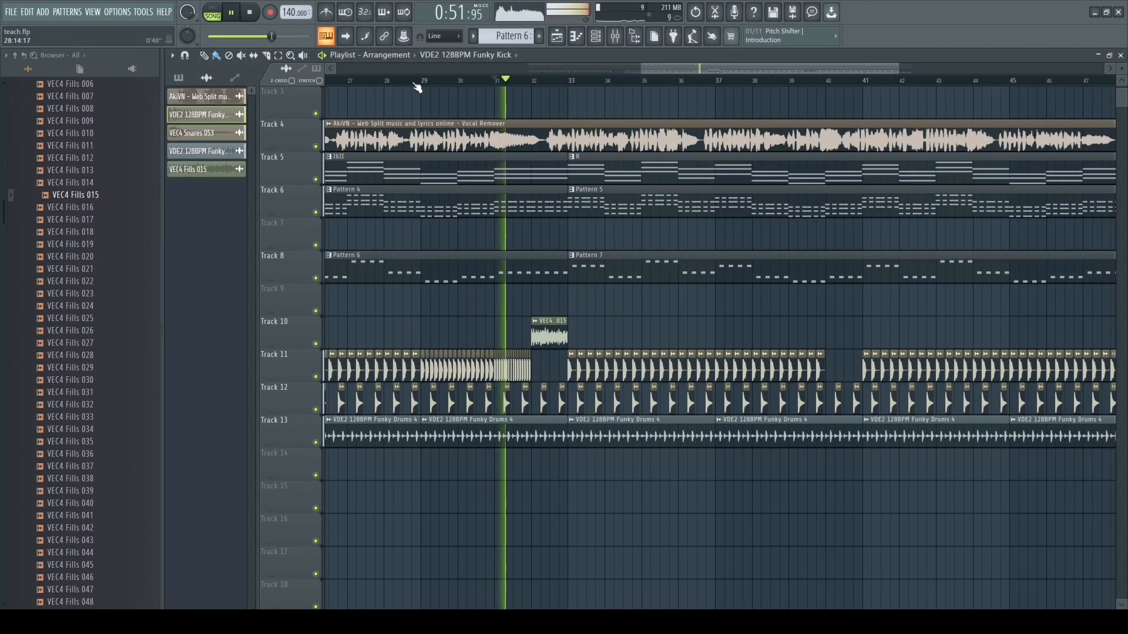
click(346, 81)
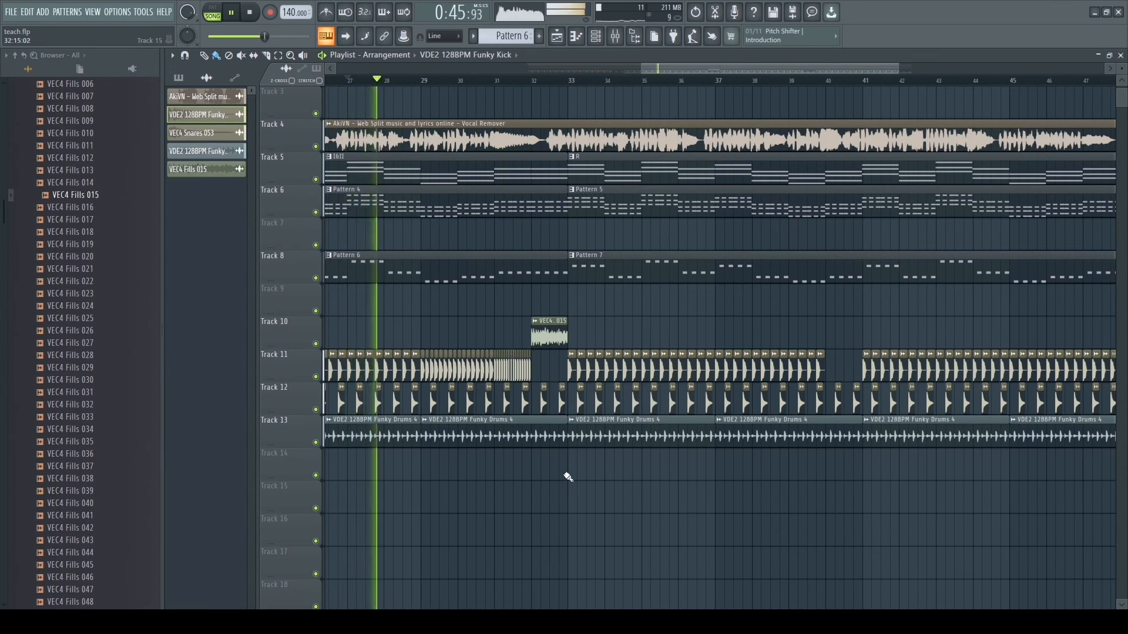
click(566, 438)
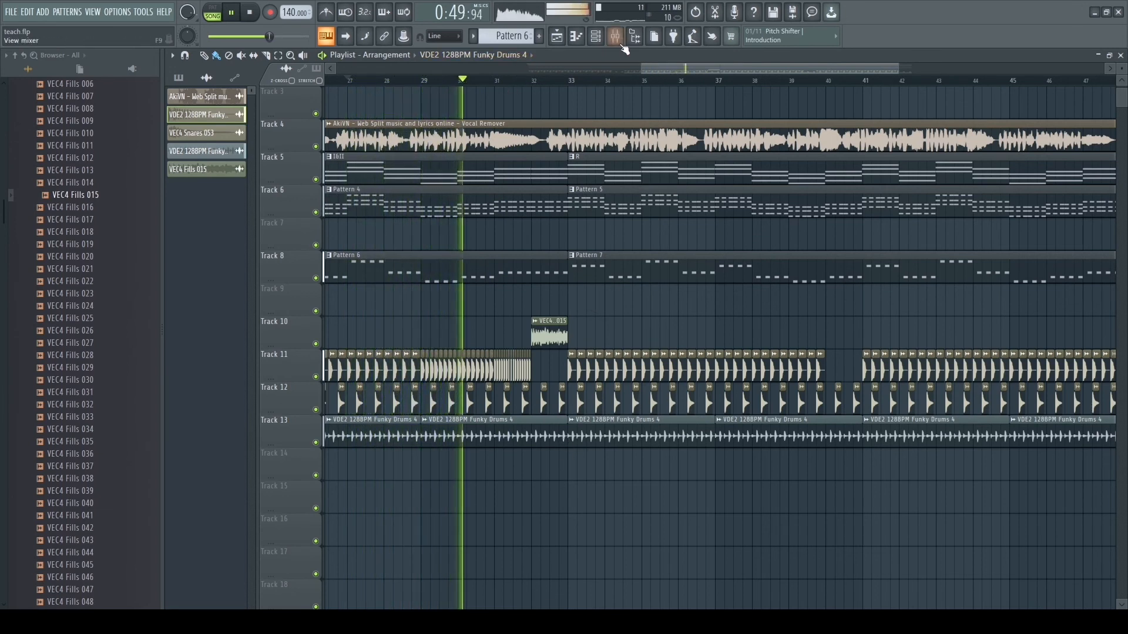
scroll(573, 83, up, 2)
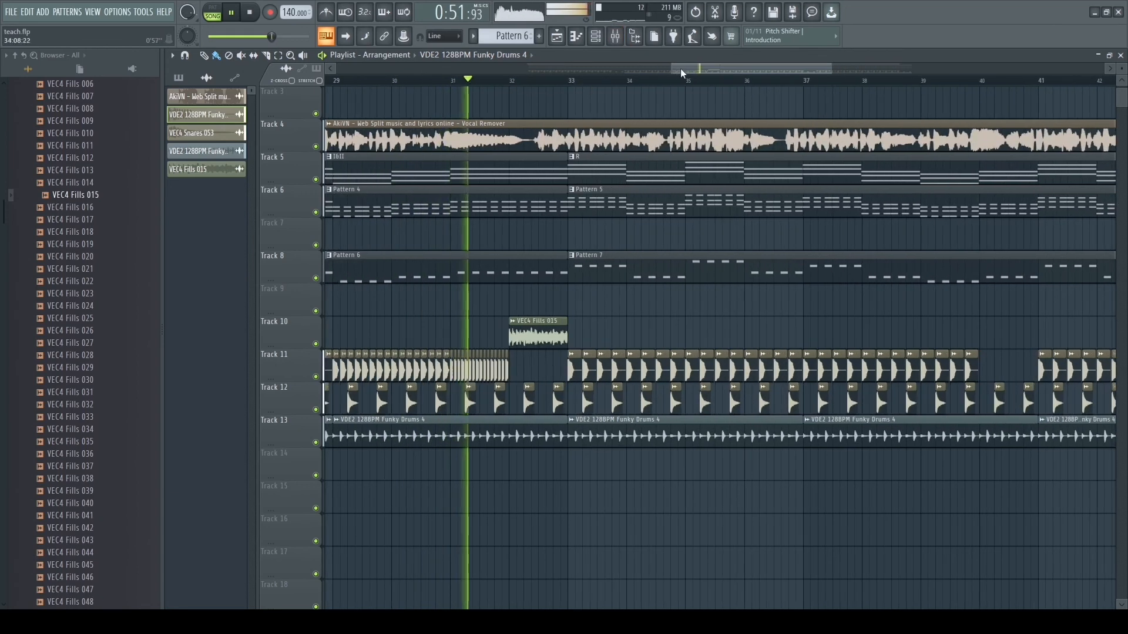
drag(689, 72, 699, 68)
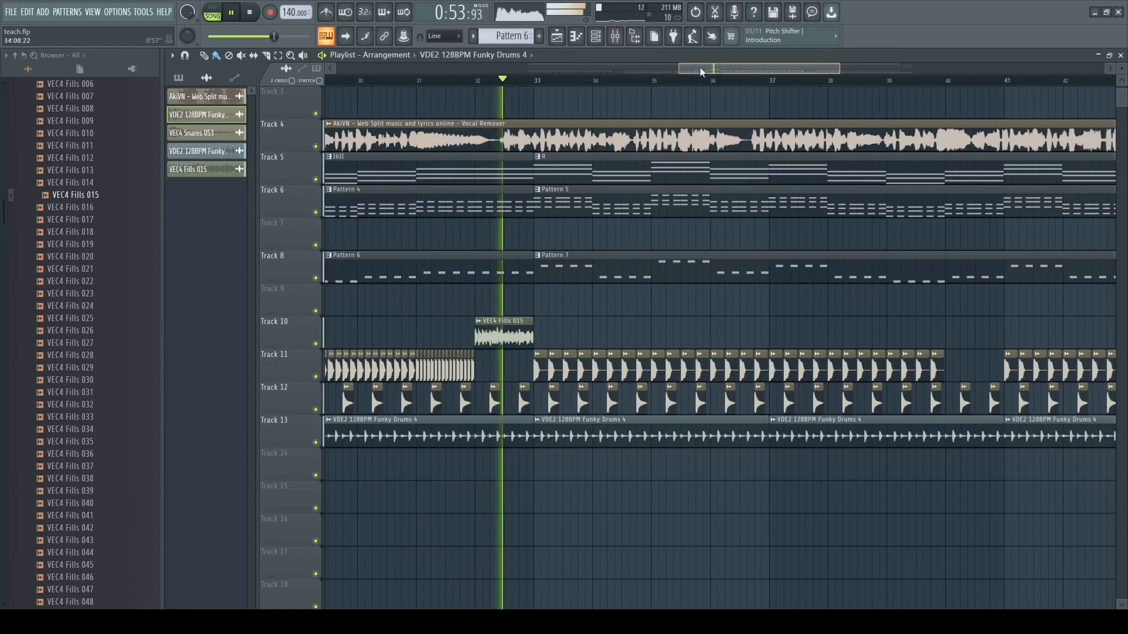
Step: Replace the Track 10 fill sample with VEC4 Fills 016 and play the passage from bar 31
key(space)
click(89, 210)
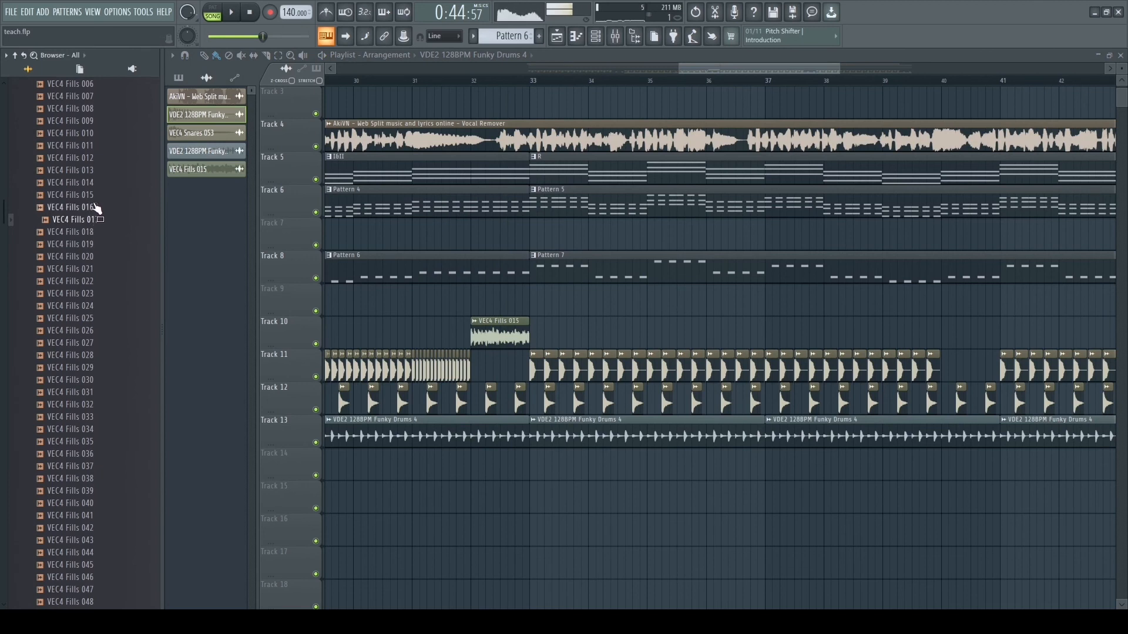
double_click(516, 336)
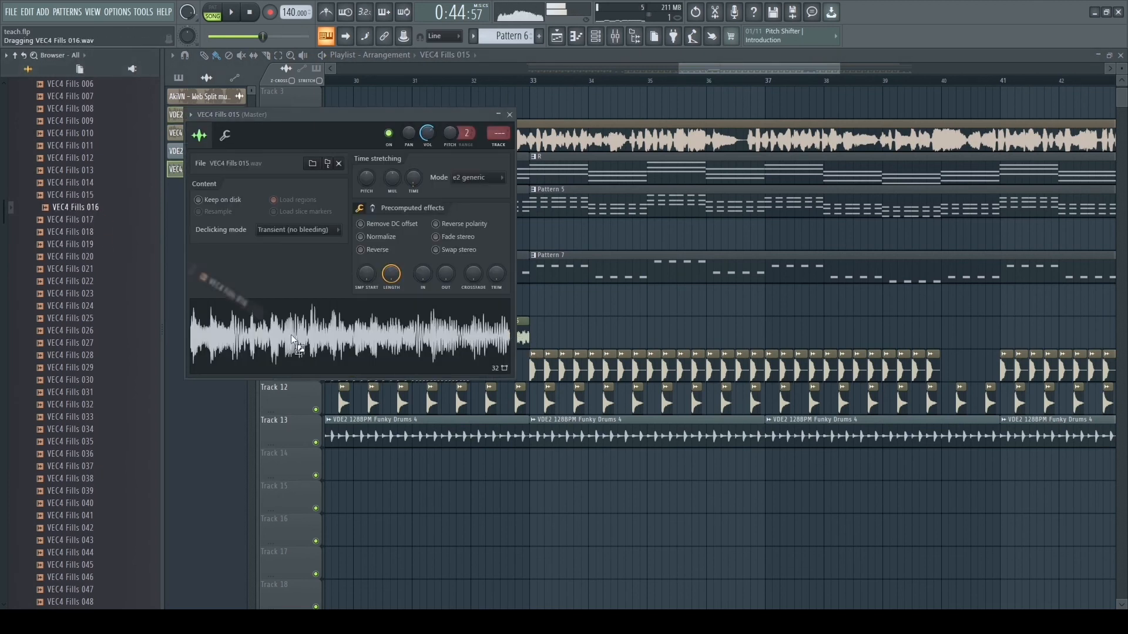
drag(292, 339, 293, 341)
click(561, 262)
key(space)
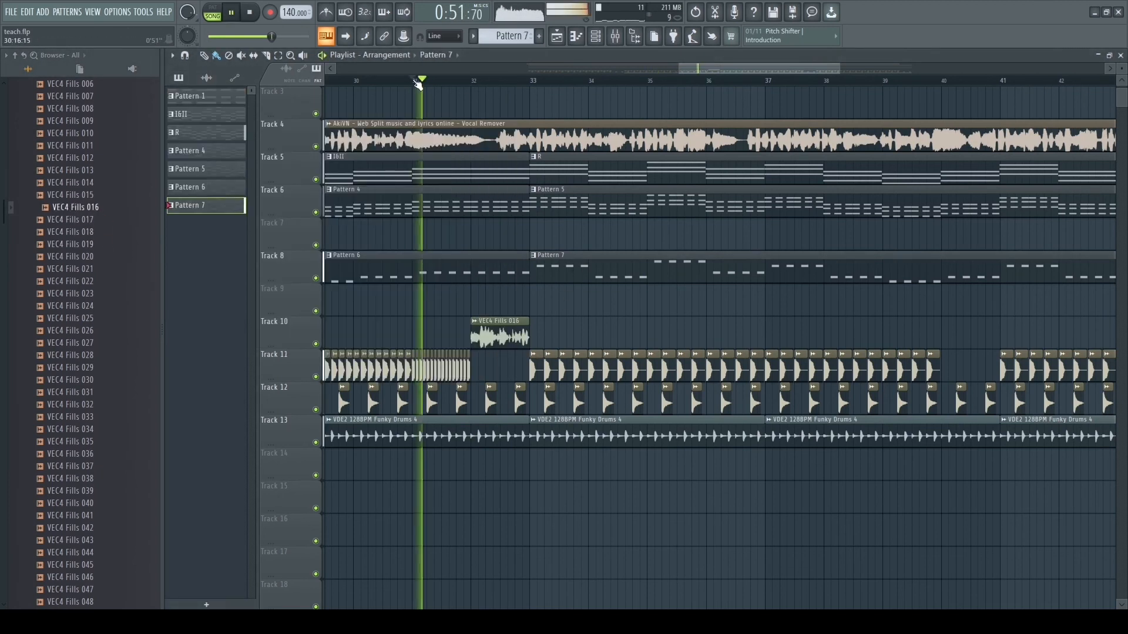
Step: Remove the Track 12 snares within bar 32 beneath the fill
ctrl+scroll(490, 404, up, 2)
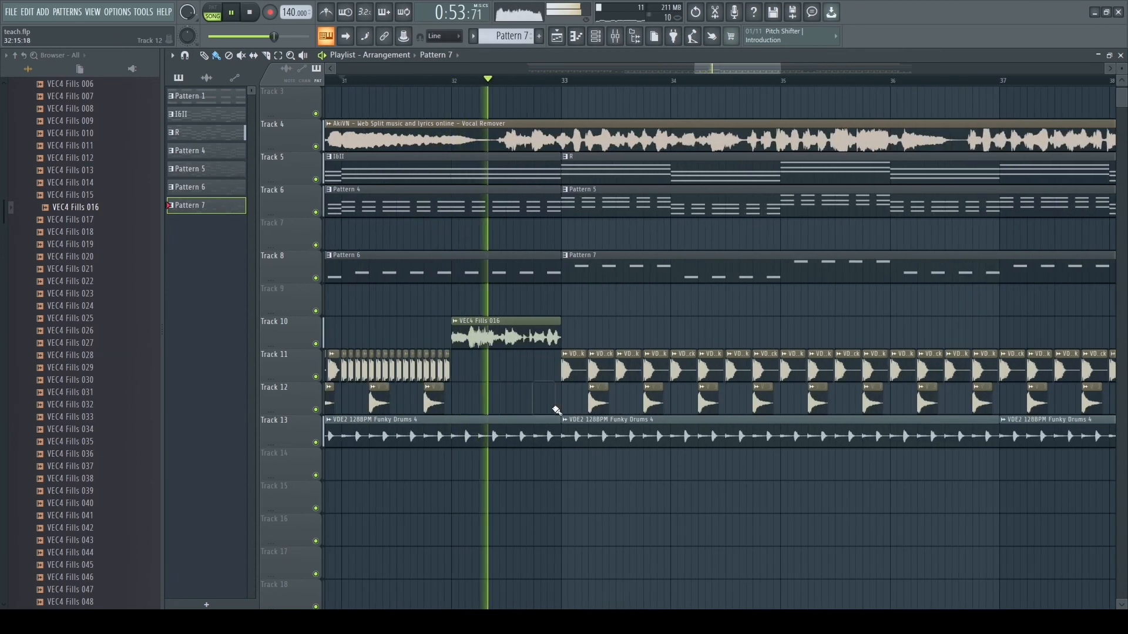
ctrl+scroll(502, 466, down, 3)
ctrl+scroll(502, 466, down, 3)
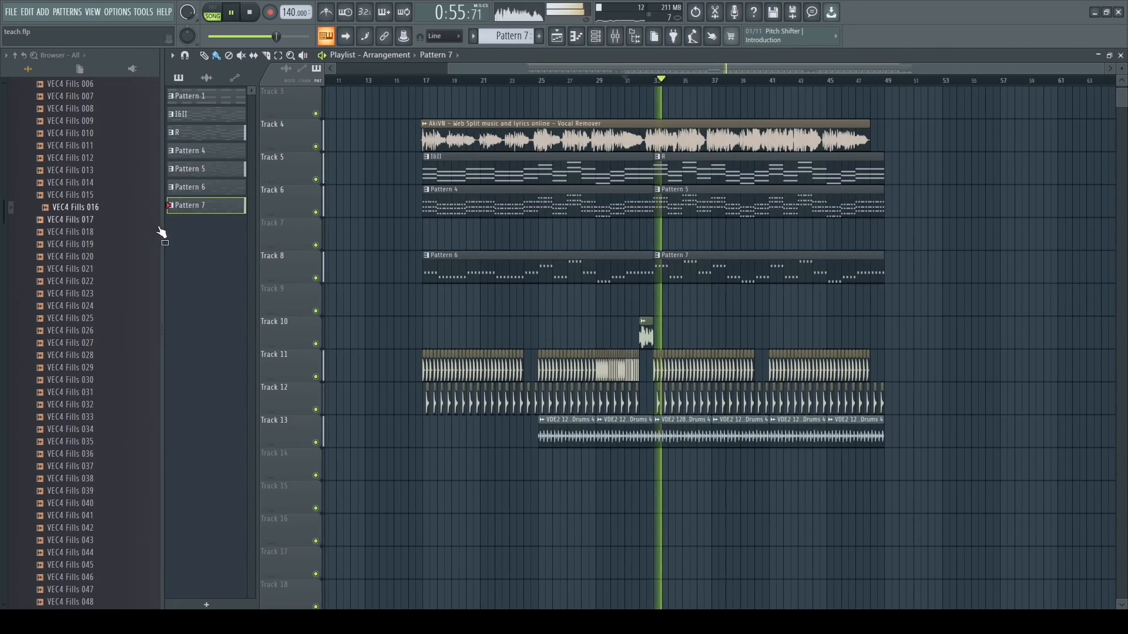
Step: Lower the volume of the reFX Nexus #2 insert in the mixer and return to the playlist
scroll(686, 353, up, 2)
key(F9)
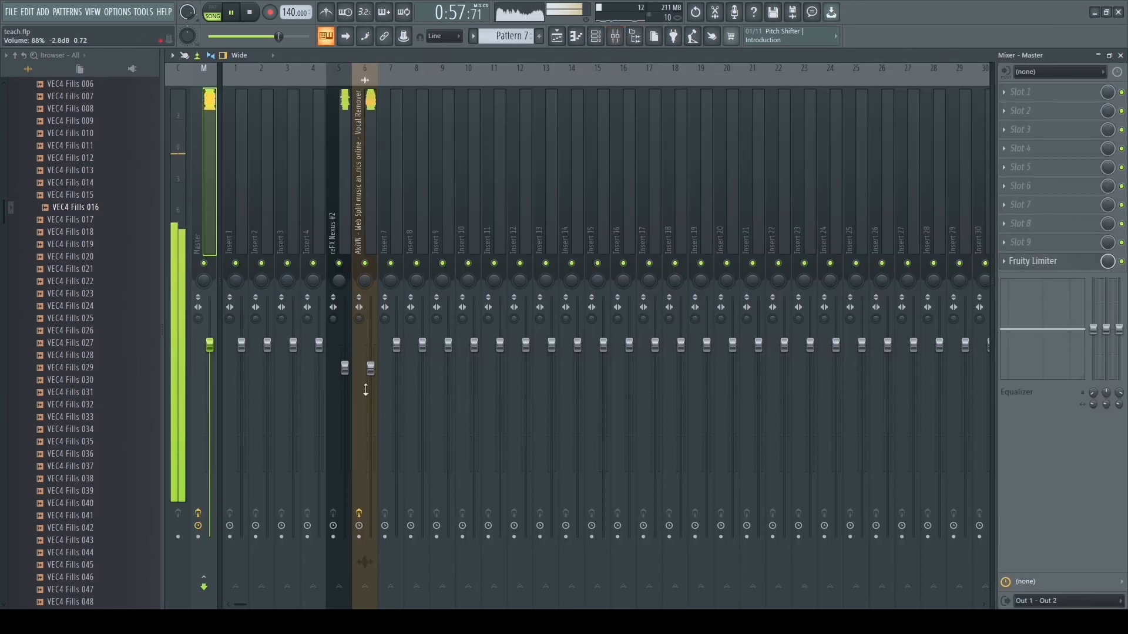
drag(345, 368, 345, 381)
key(F9)
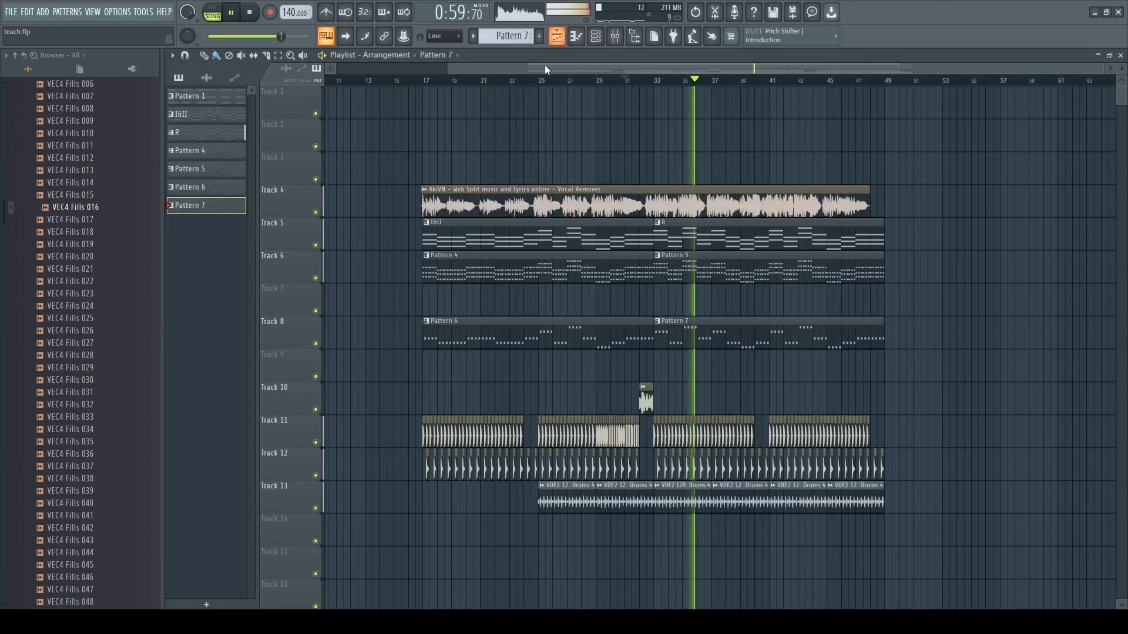
Step: Nudge the vocal clip on Track 4 so that it starts at 16:15:04, aligning it with the beat around bar 33
scroll(728, 147, up, 7)
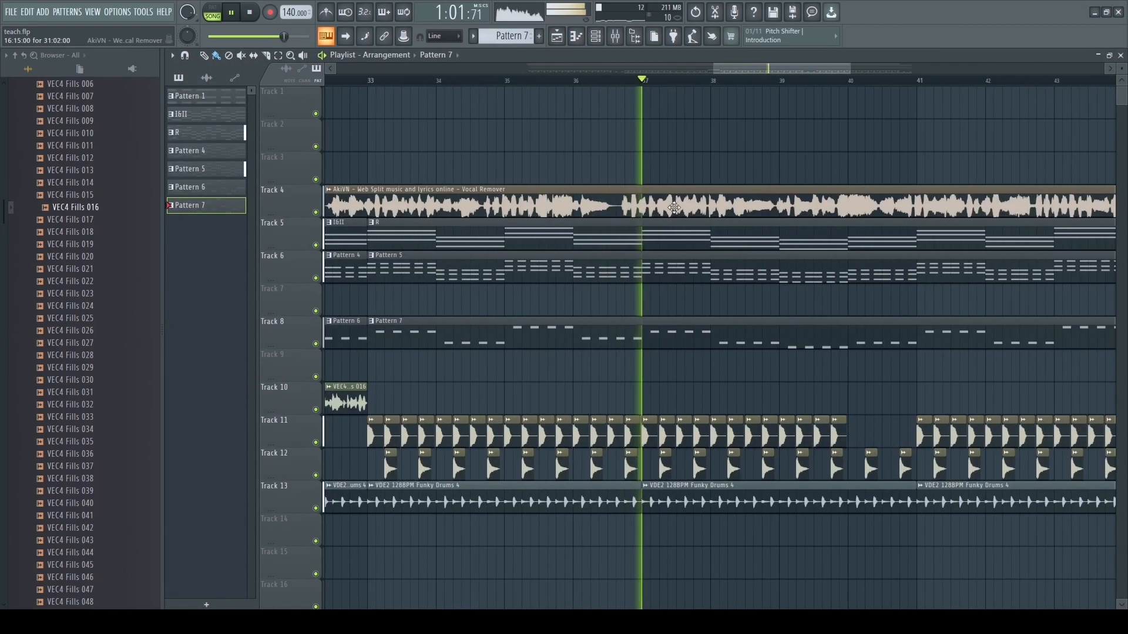
scroll(677, 194, down, 4)
drag(691, 203, 436, 205)
scroll(558, 211, up, 4)
scroll(581, 213, up, 6)
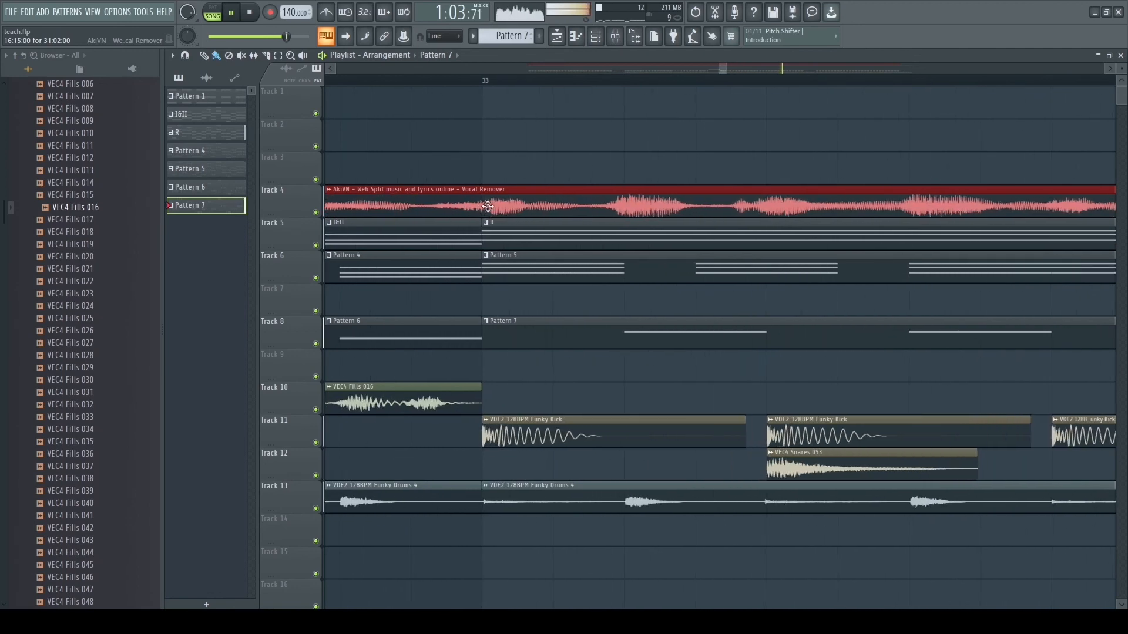
drag(498, 203, 516, 205)
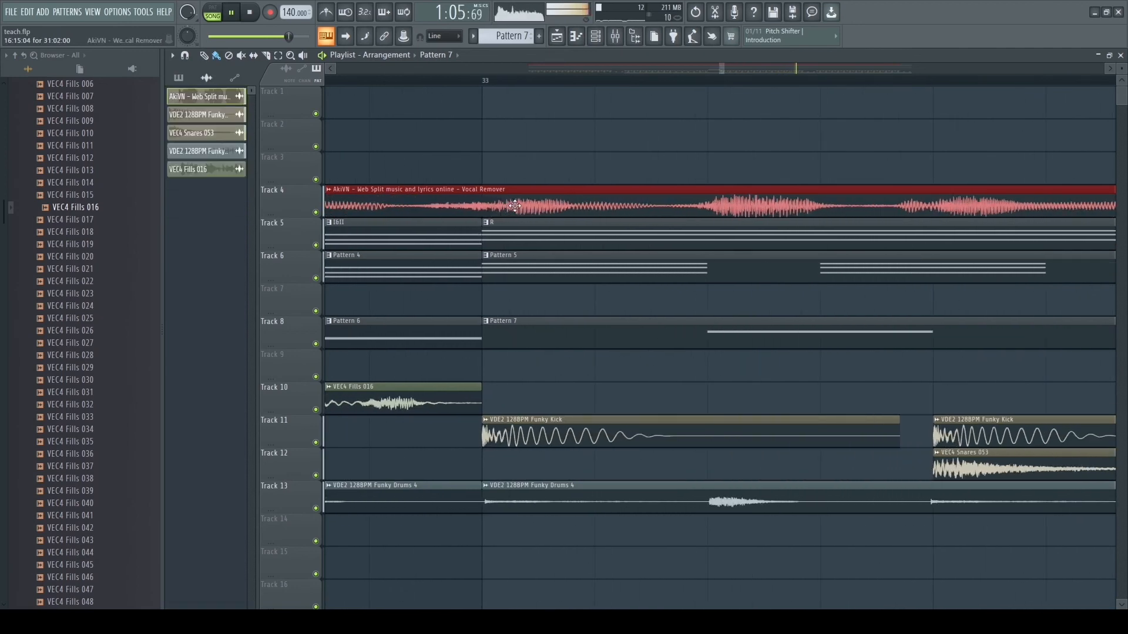
scroll(515, 207, down, 7)
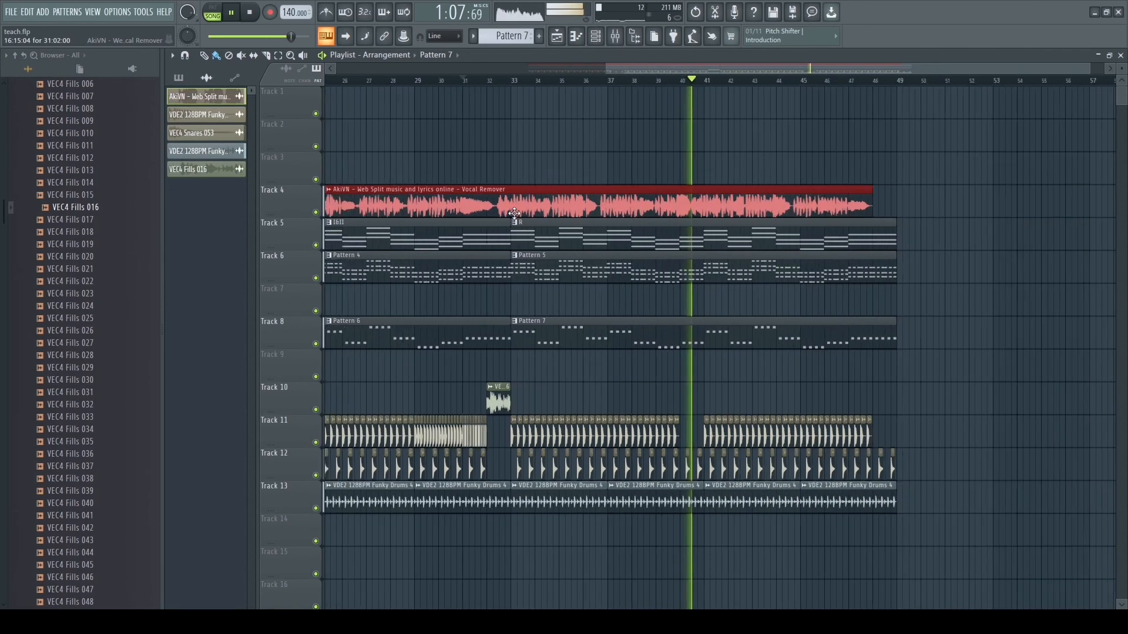
Step: Play the arrangement from the start of the vocal section at bar 17
scroll(515, 214, down, 1)
click(487, 493)
scroll(486, 494, down, 3)
scroll(486, 493, up, 3)
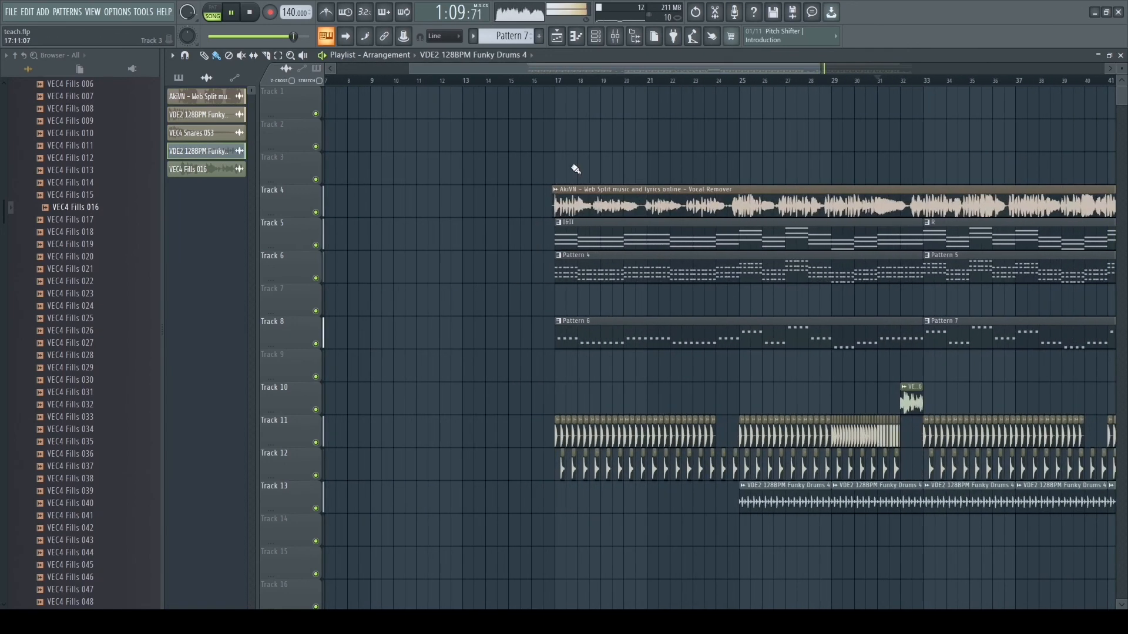
click(556, 85)
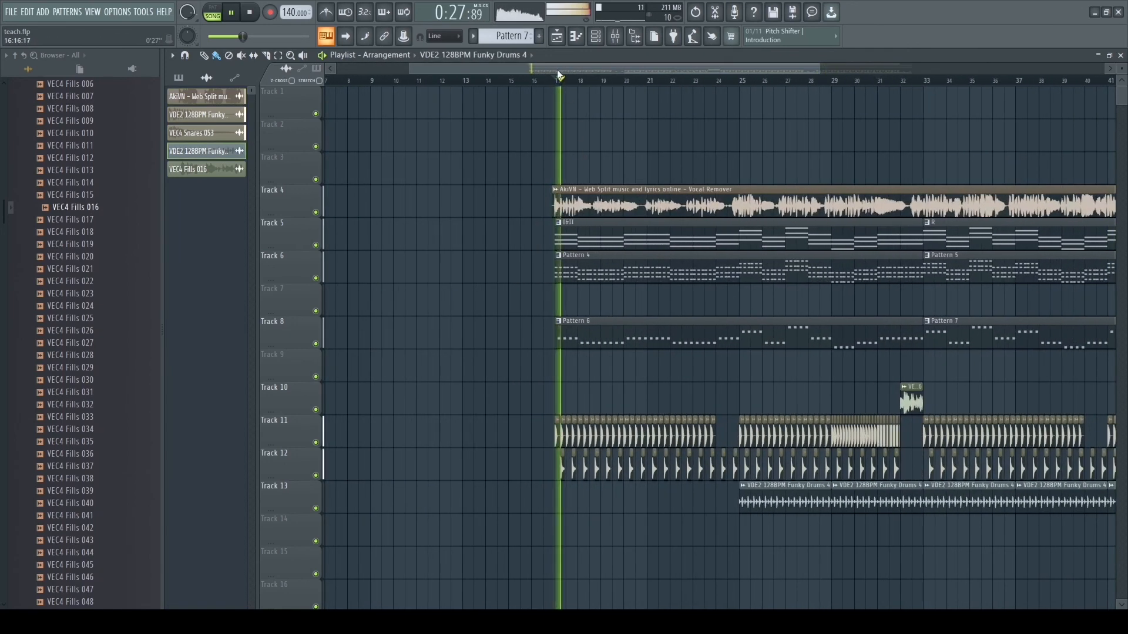
Step: Apply a 9% quick fade out to the VEC4 Snares 053 sample used on Track 12
drag(557, 70, 594, 68)
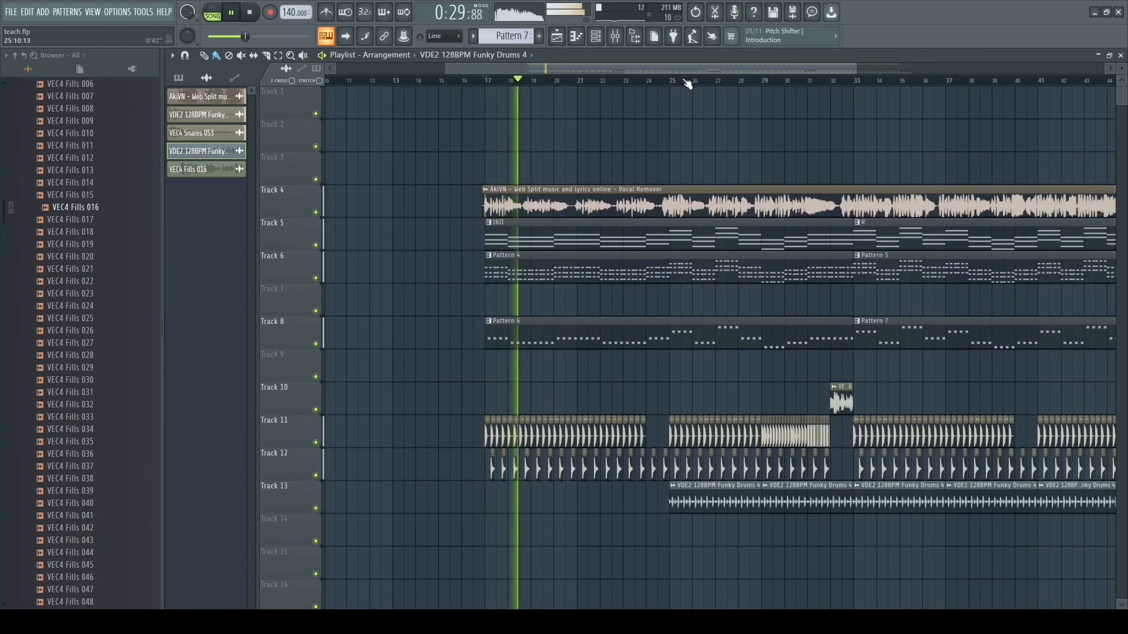
double_click(685, 475)
drag(538, 376, 538, 365)
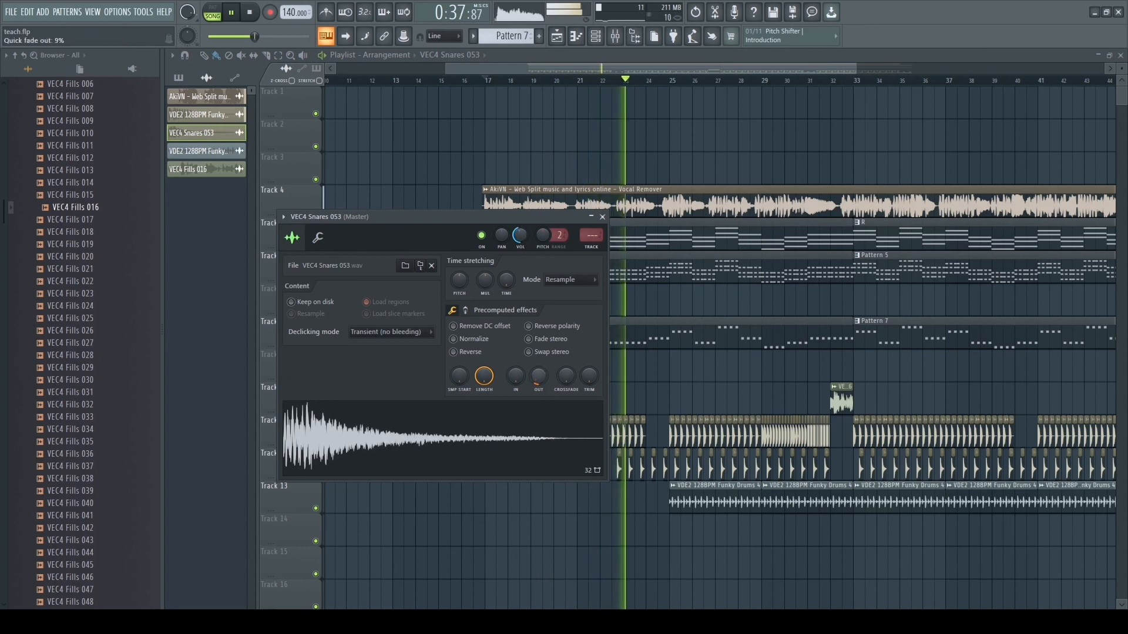
click(602, 217)
Step: Check the sample settings of the VEC4 Fills 016 clip on Track 10 and return to the playlist
drag(633, 70, 714, 73)
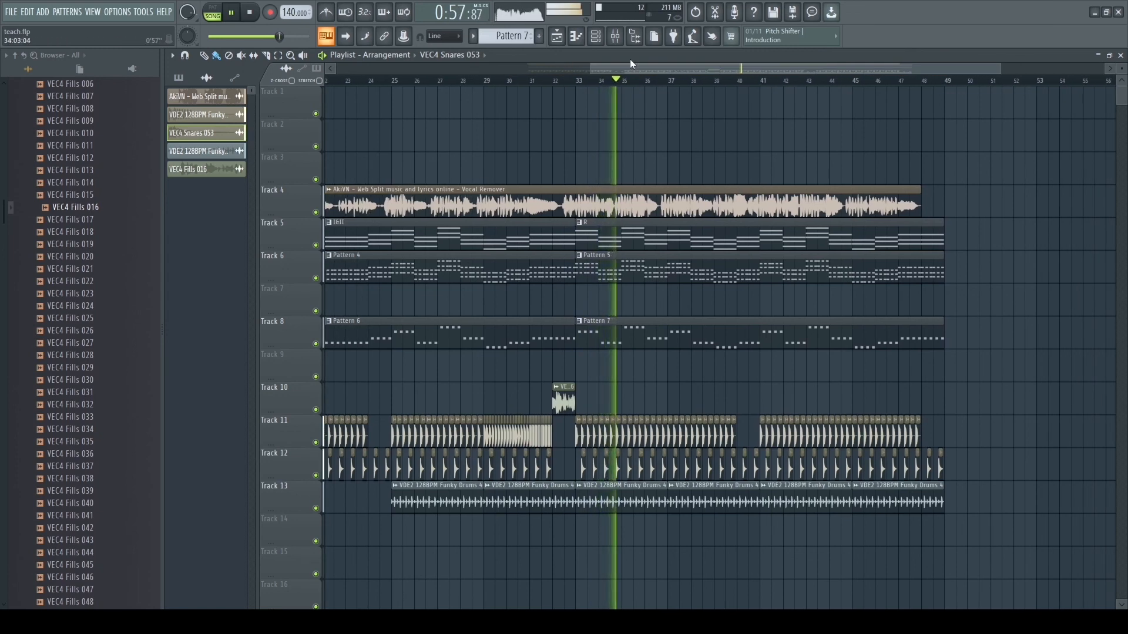
double_click(564, 402)
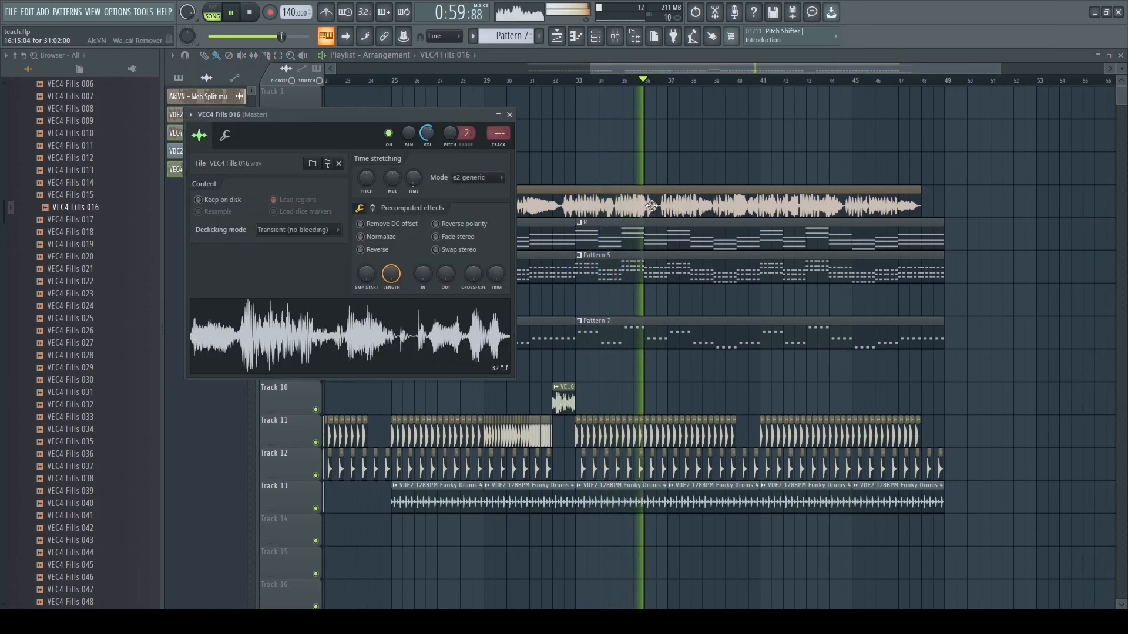
click(651, 205)
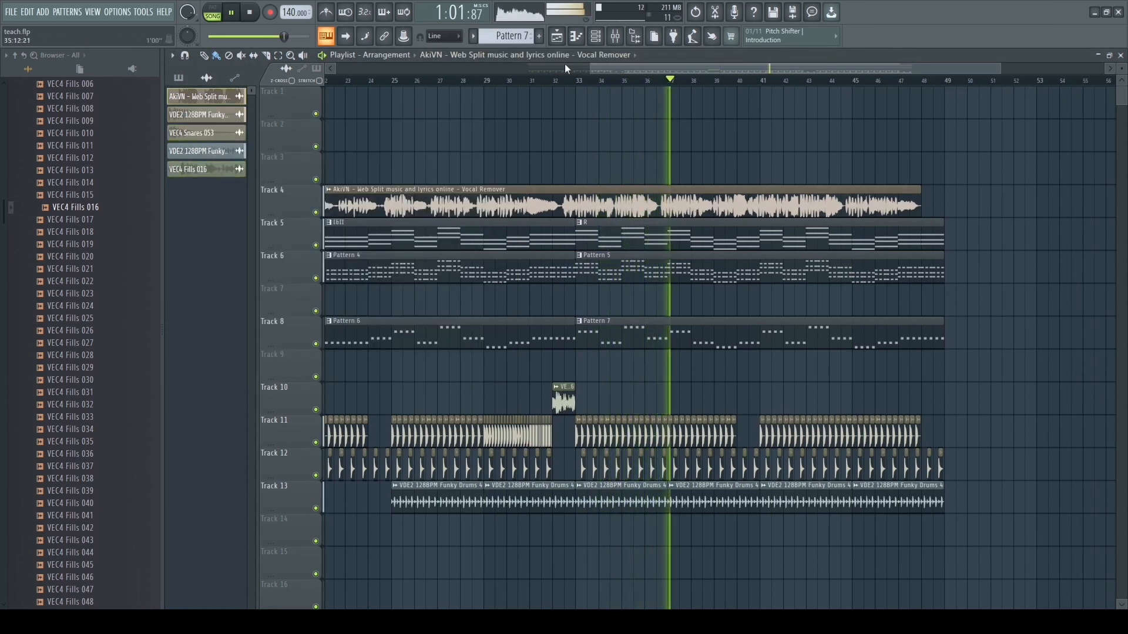
Step: Listen to the arrangement from bar 41 and from the end of the vocal near bar 48, and stop playback
click(763, 81)
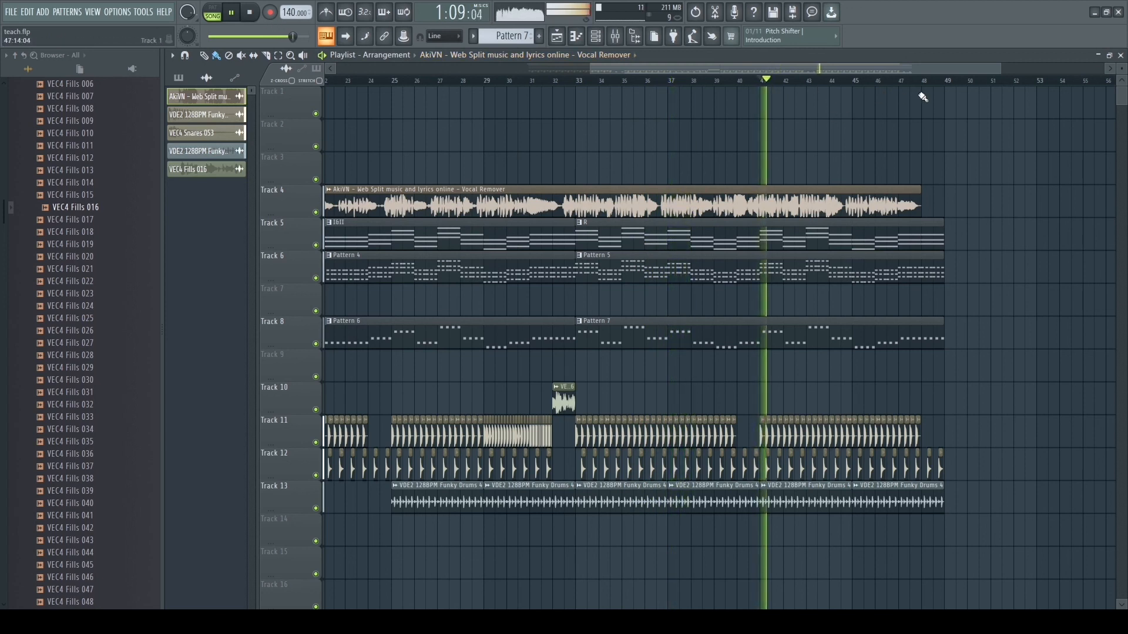
click(923, 81)
click(258, 16)
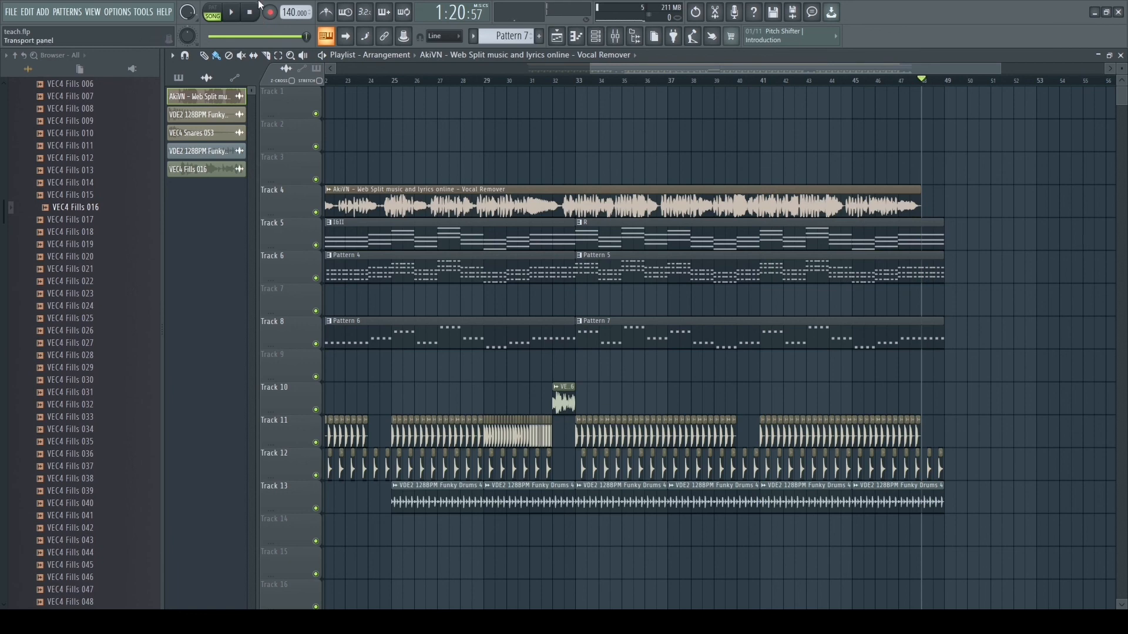
scroll(405, 326, down, 3)
scroll(538, 182, up, 3)
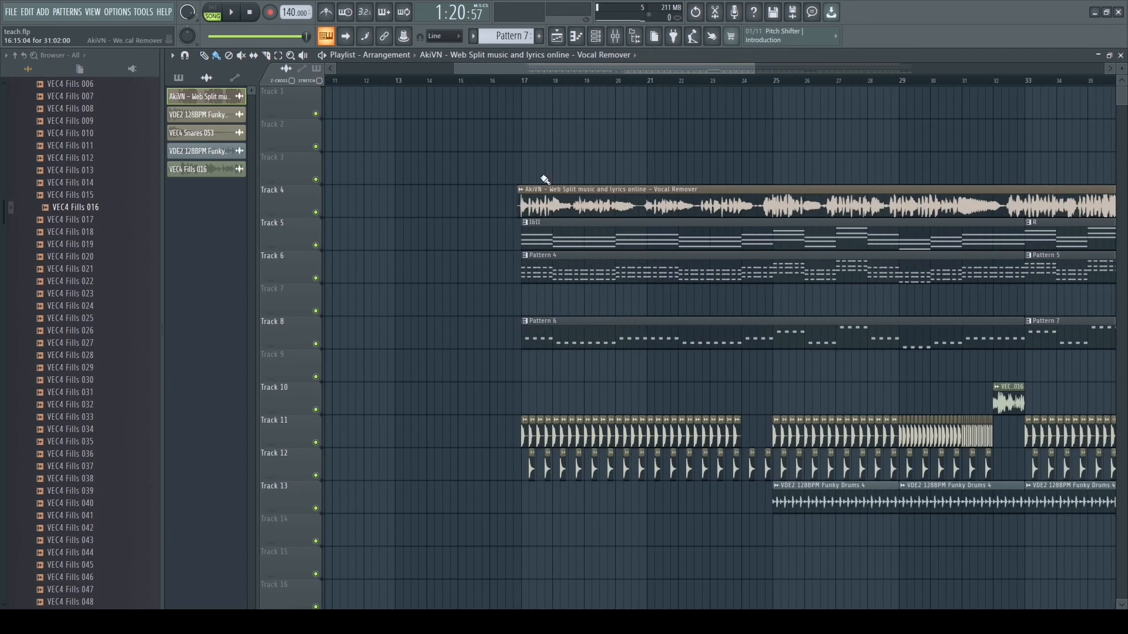
drag(520, 65, 537, 69)
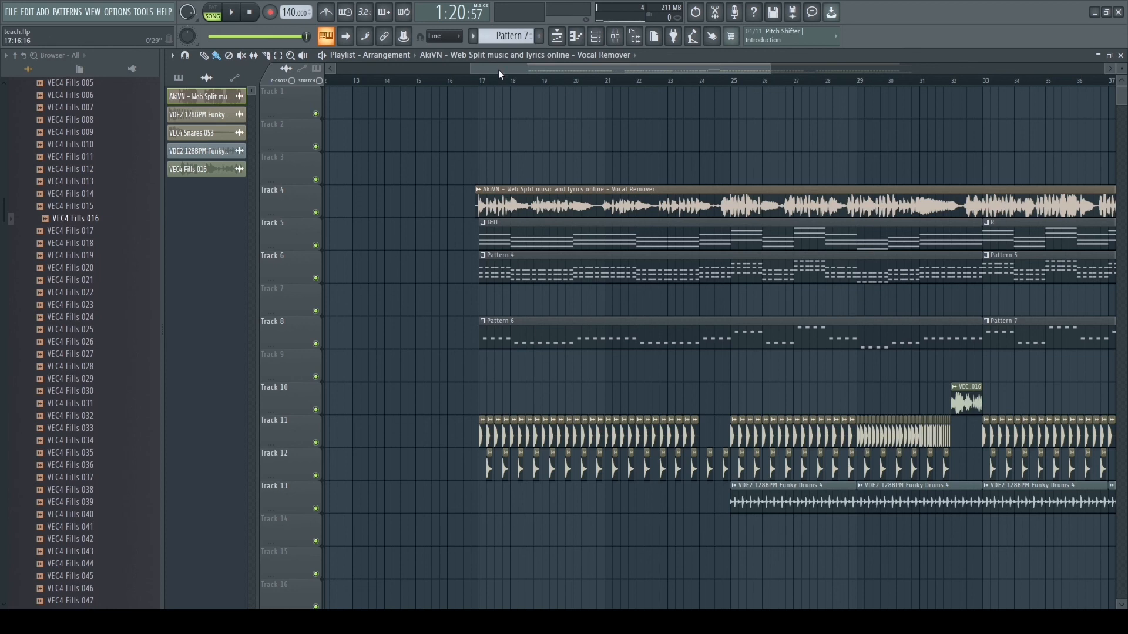
drag(502, 68, 516, 67)
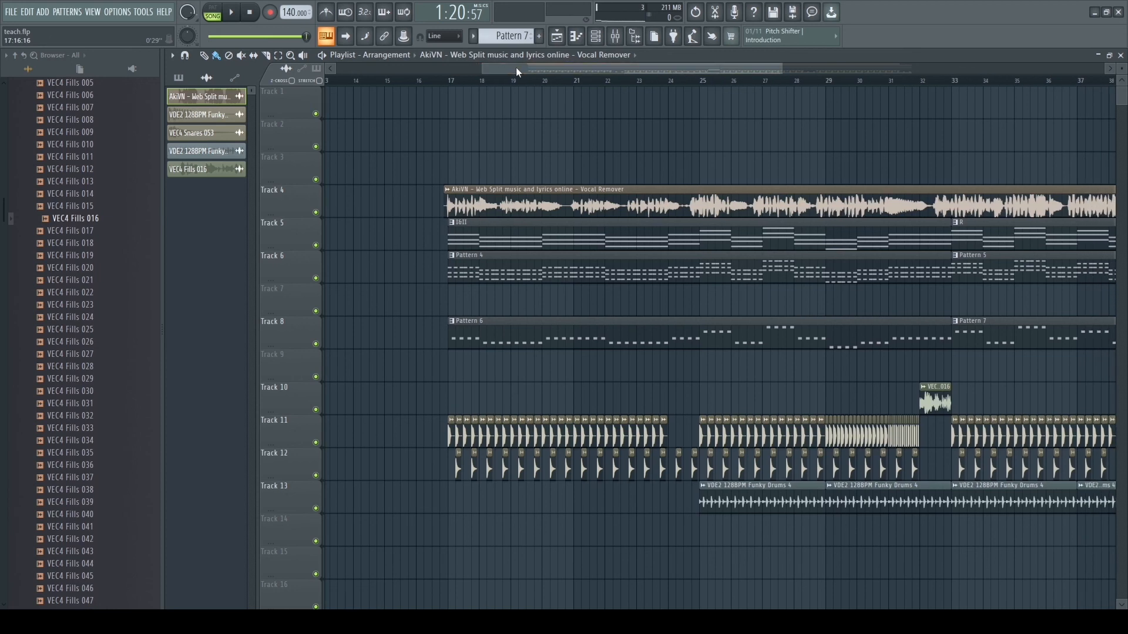